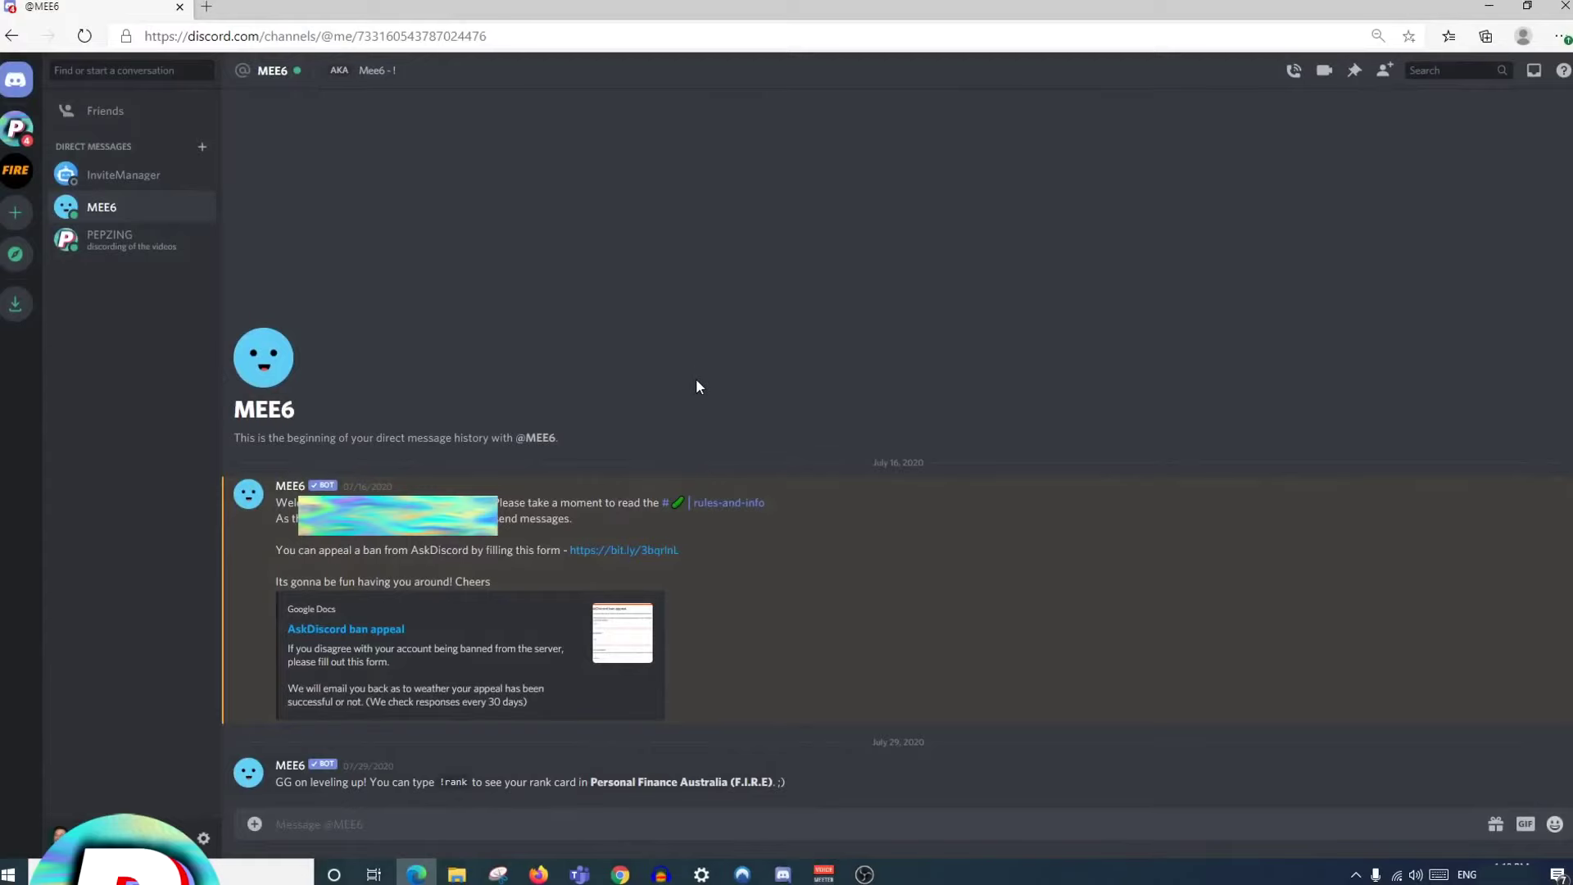
# Switch from the browser to the Discord desktop app using its taskbar icon
pyautogui.click(783, 874)
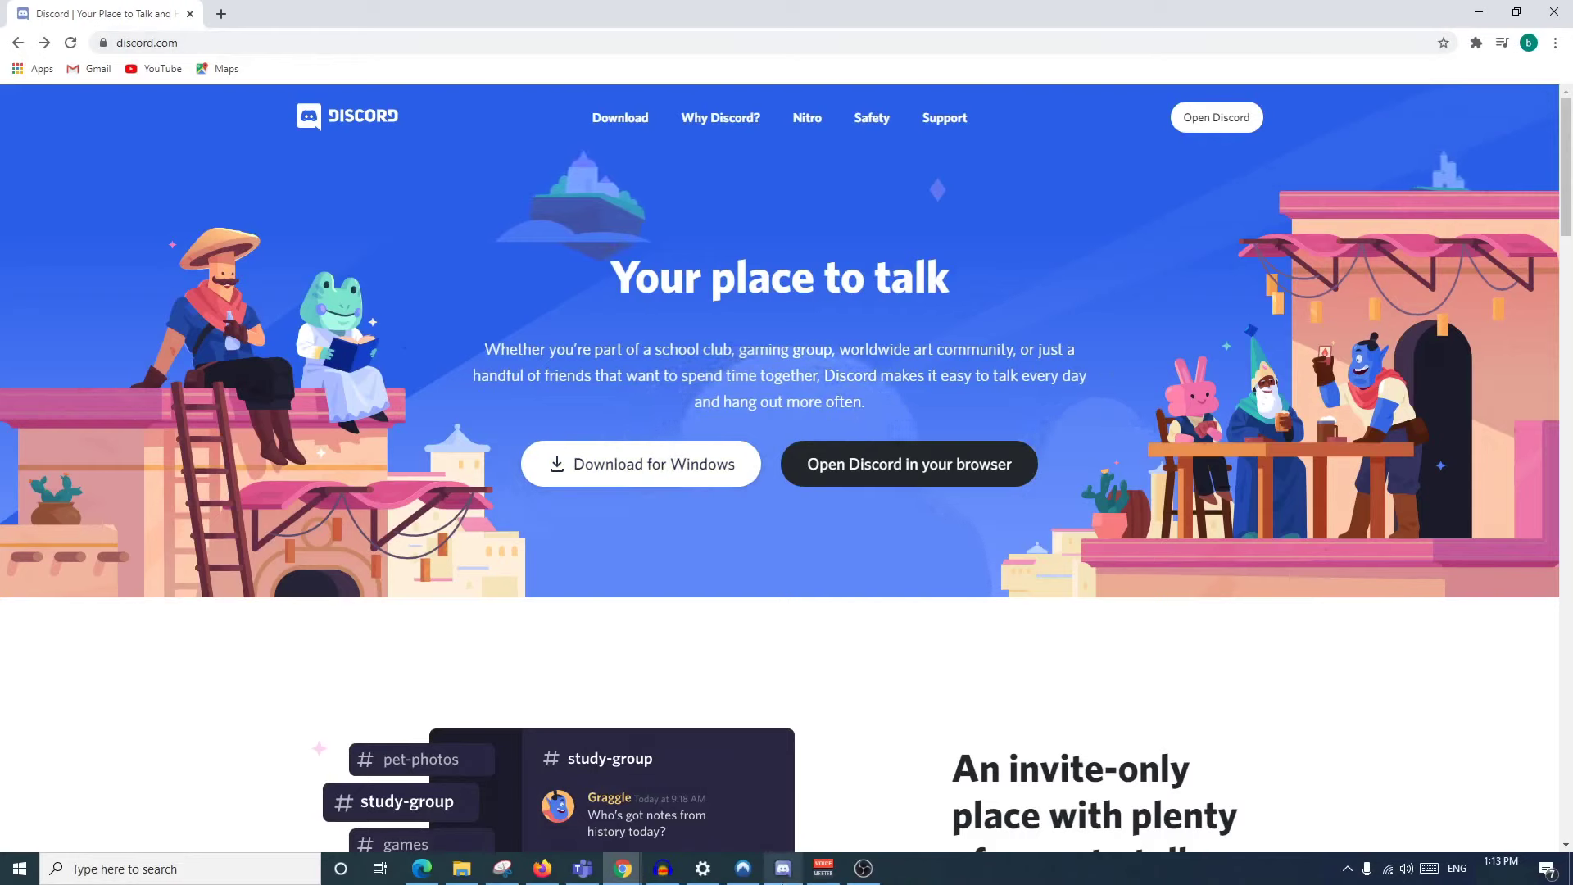
pyautogui.click(784, 868)
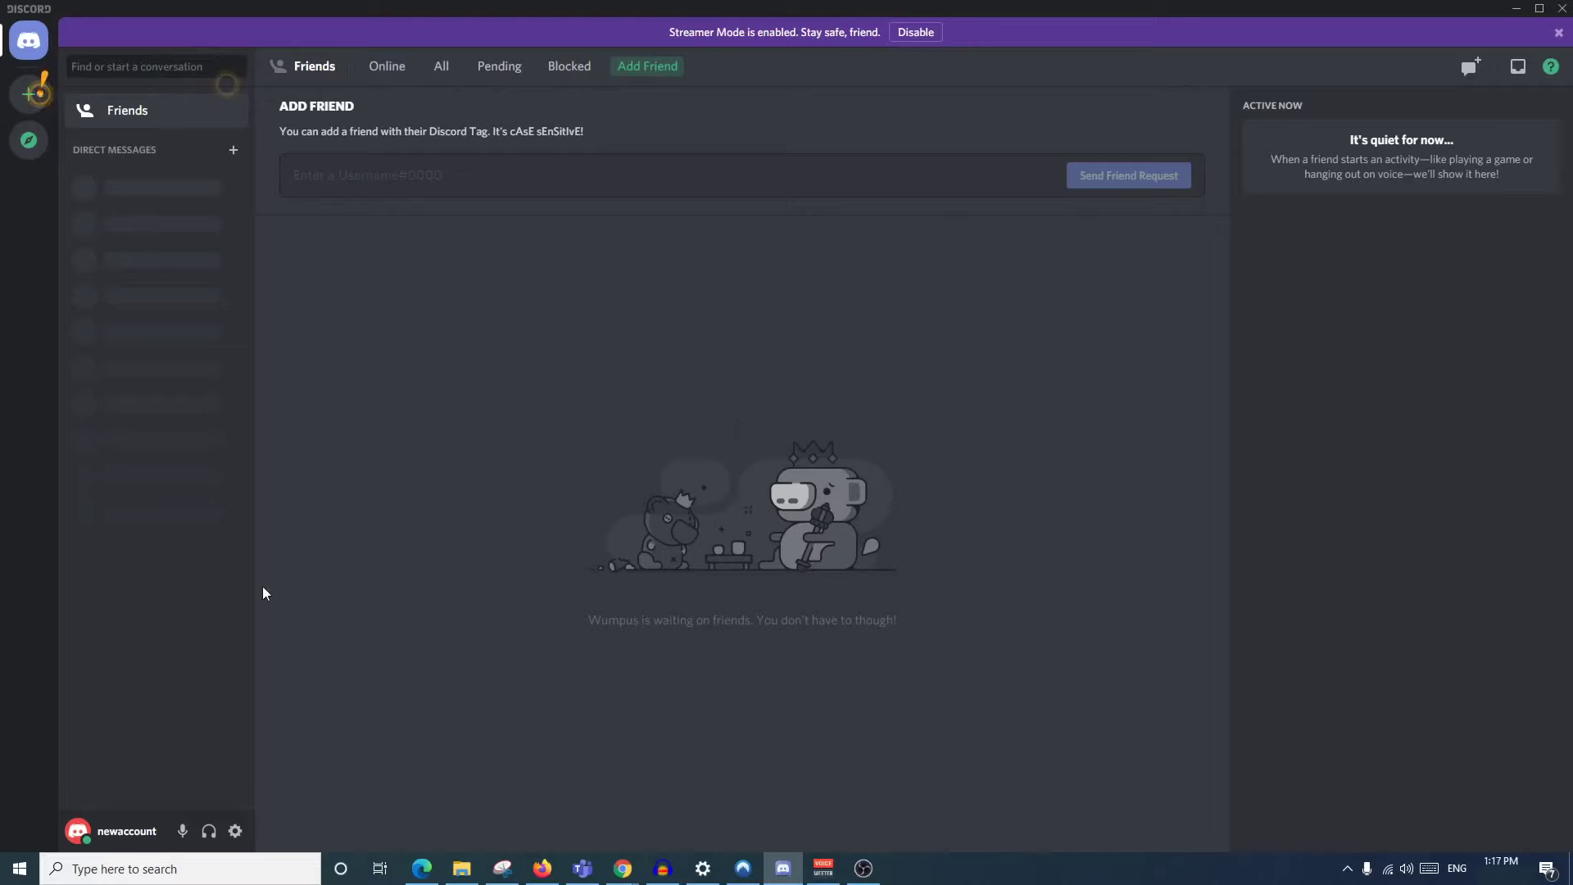
pyautogui.click(235, 832)
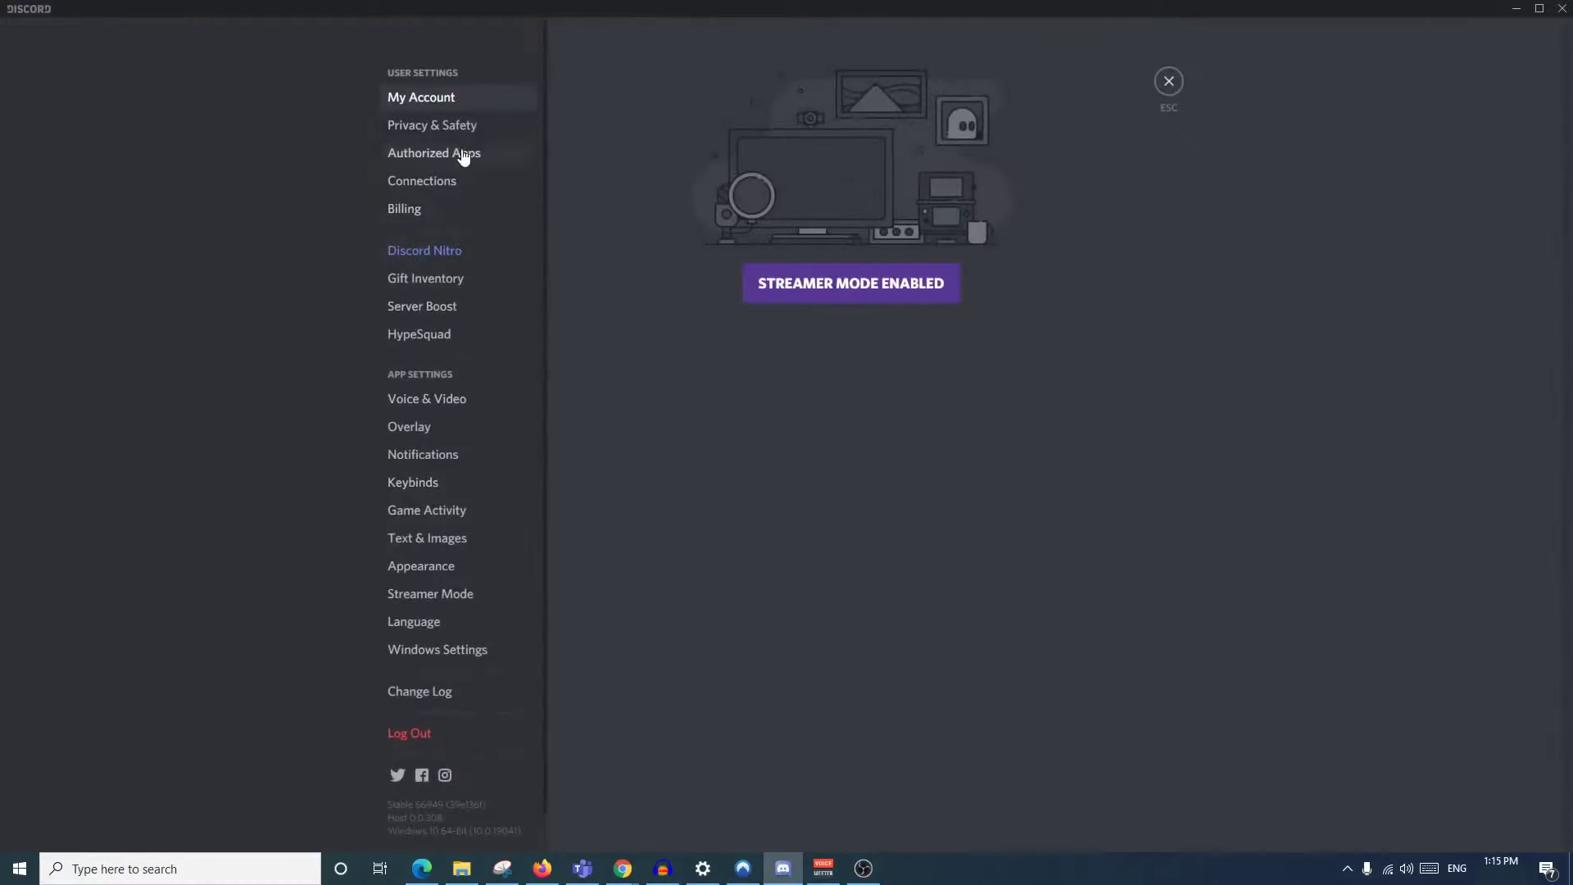
pyautogui.click(454, 127)
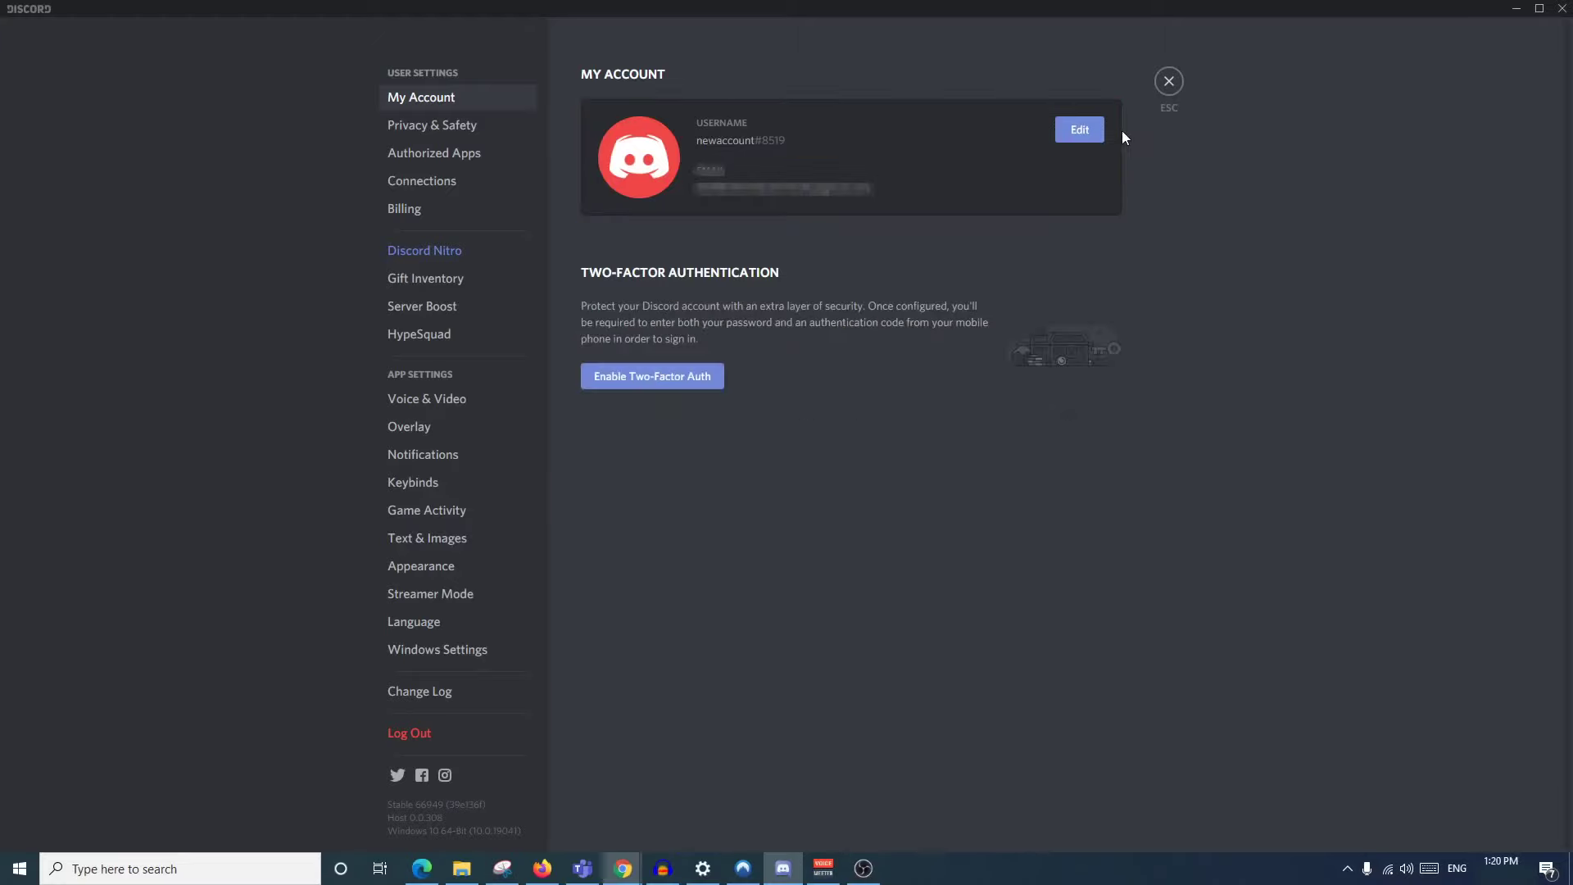
pyautogui.click(1080, 129)
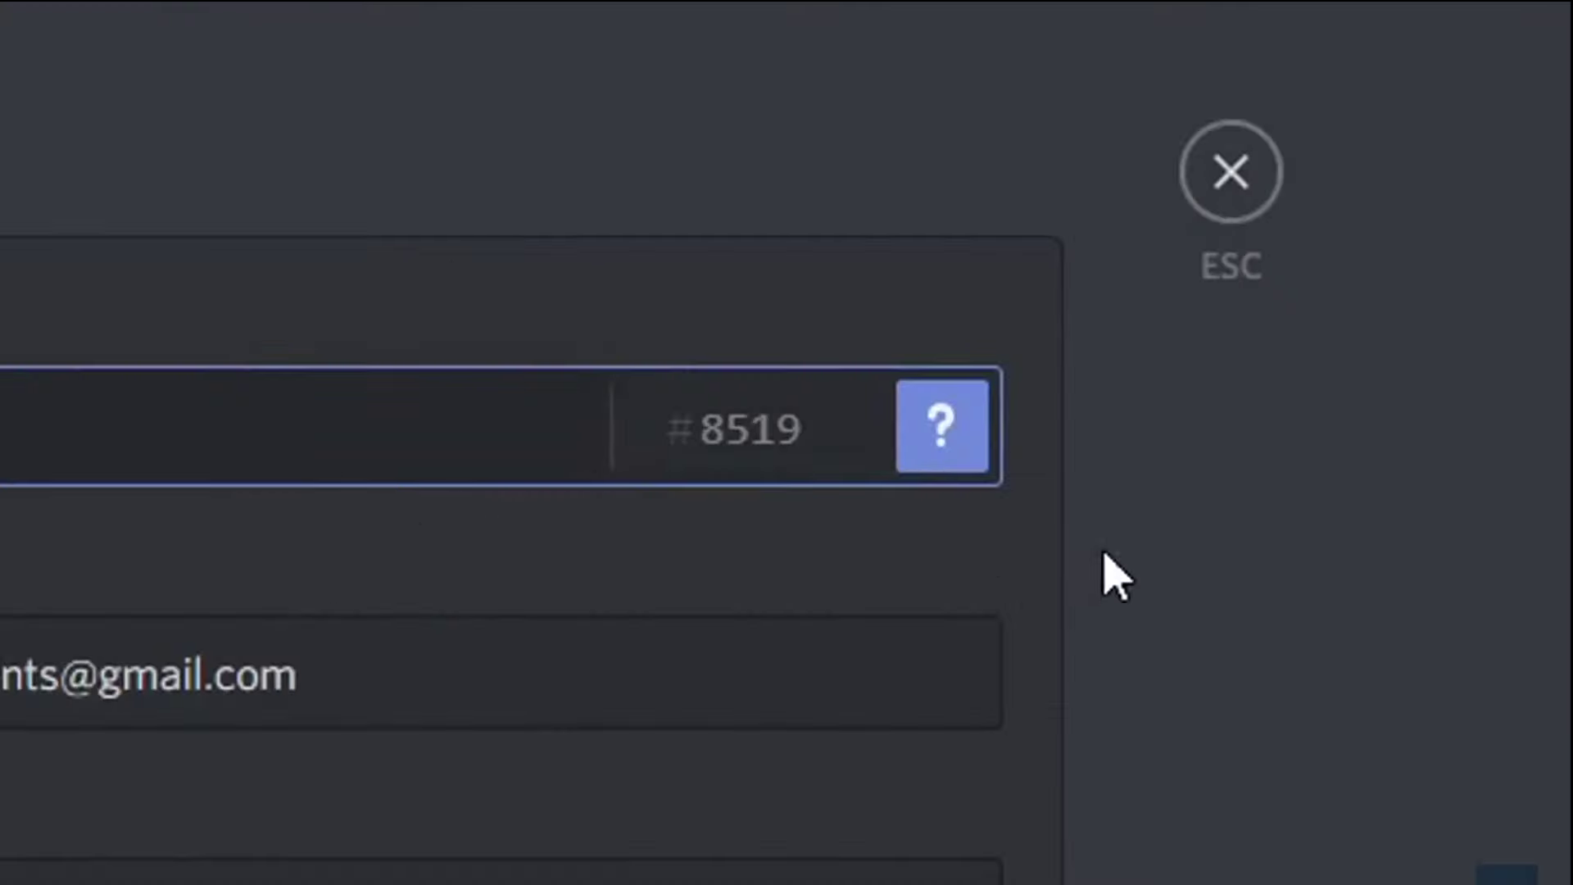
pyautogui.moveTo(942, 434)
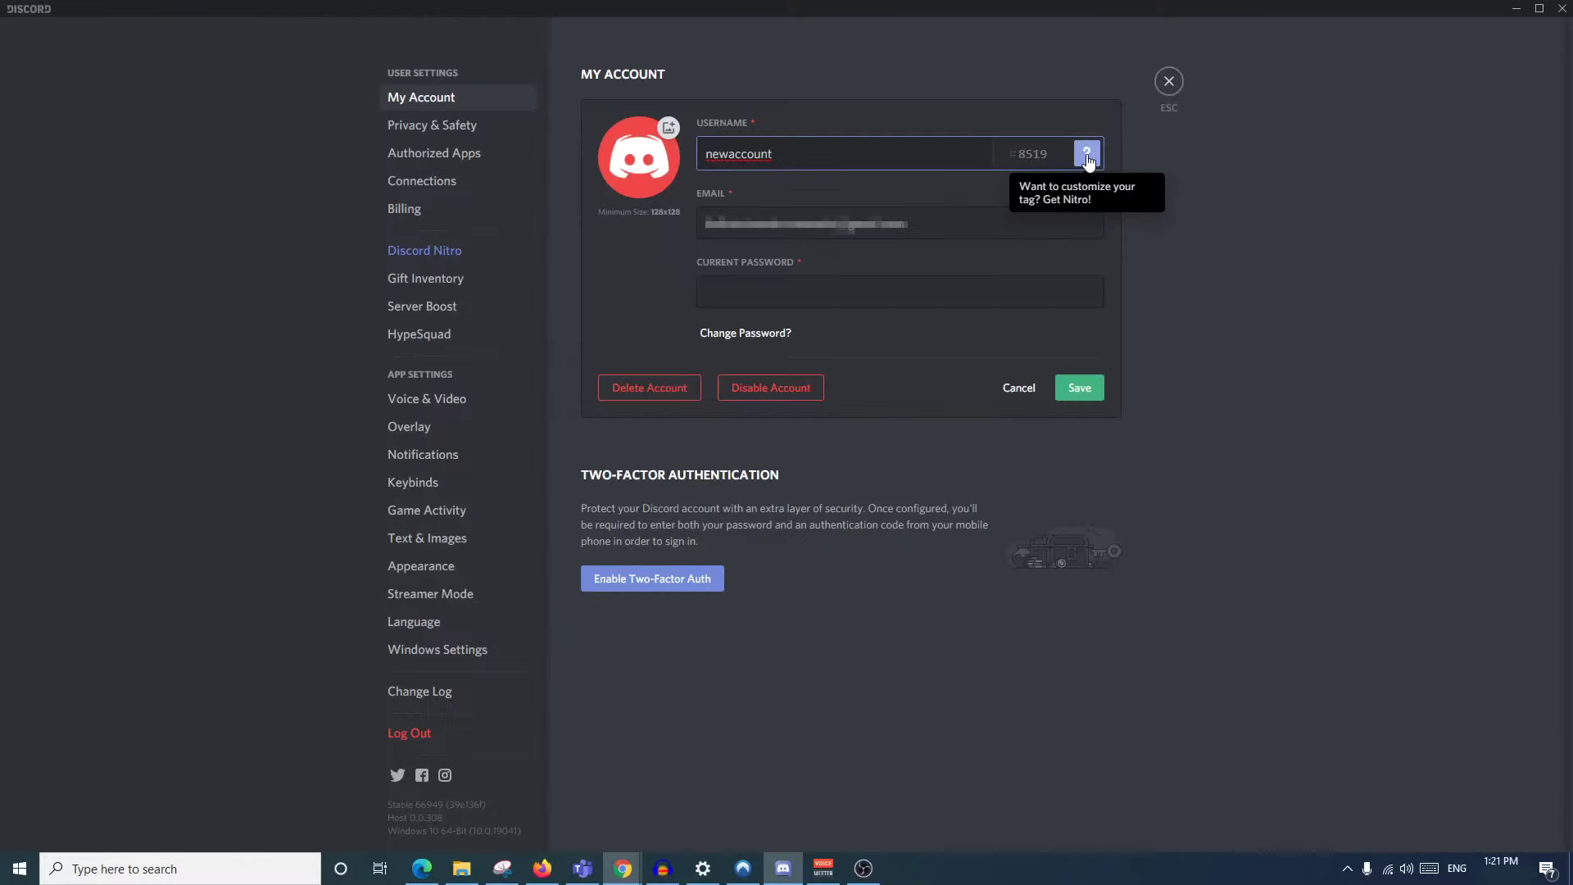
pyautogui.press('Escape')
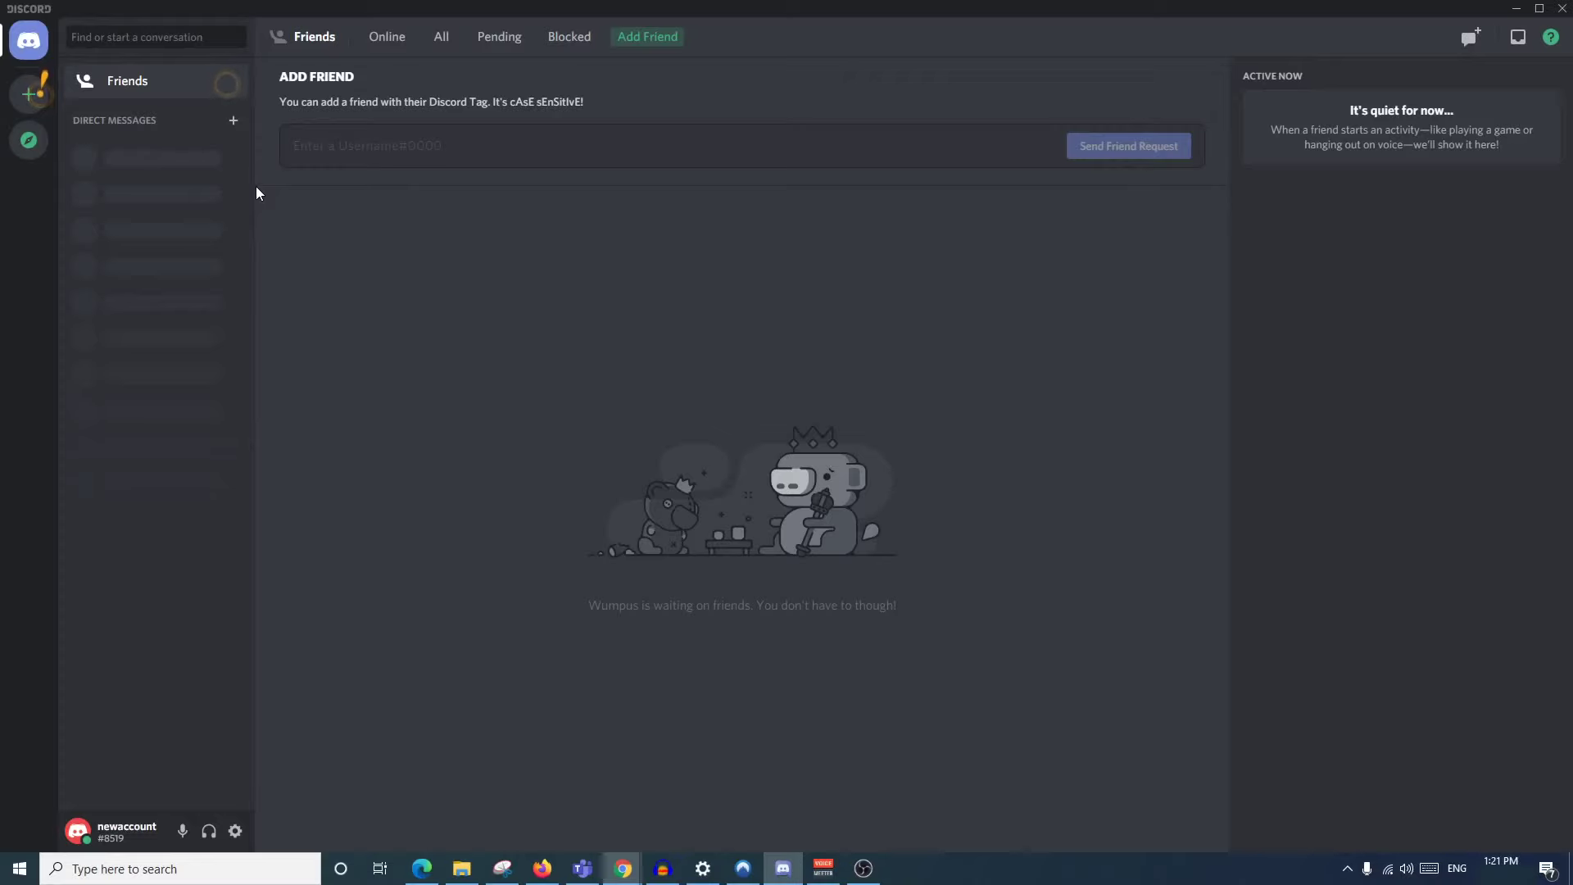
pyautogui.click(33, 96)
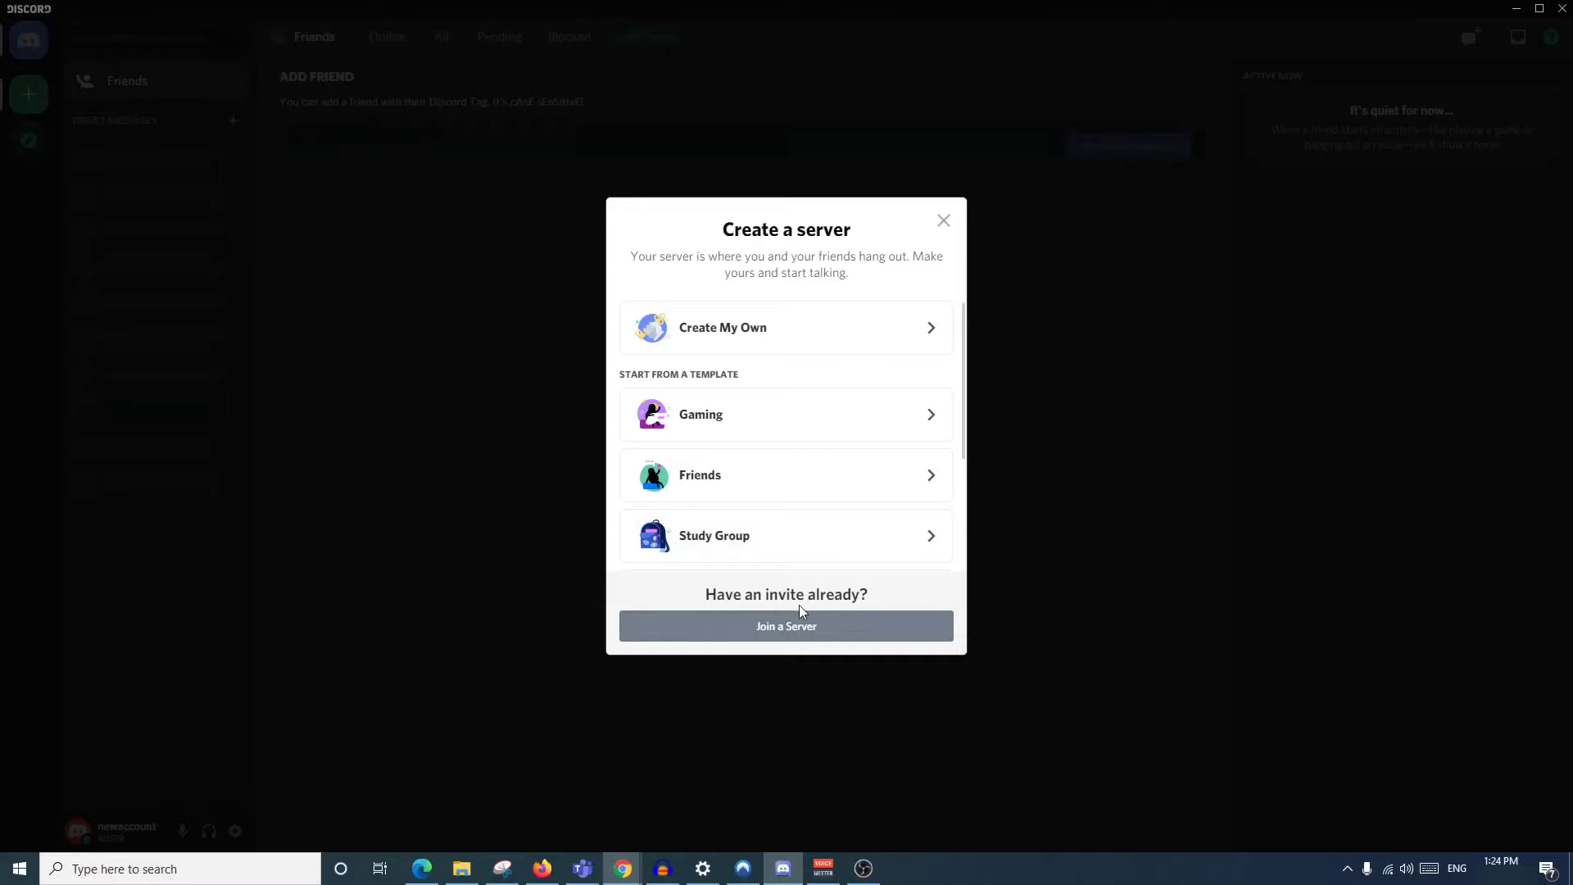
pyautogui.click(803, 628)
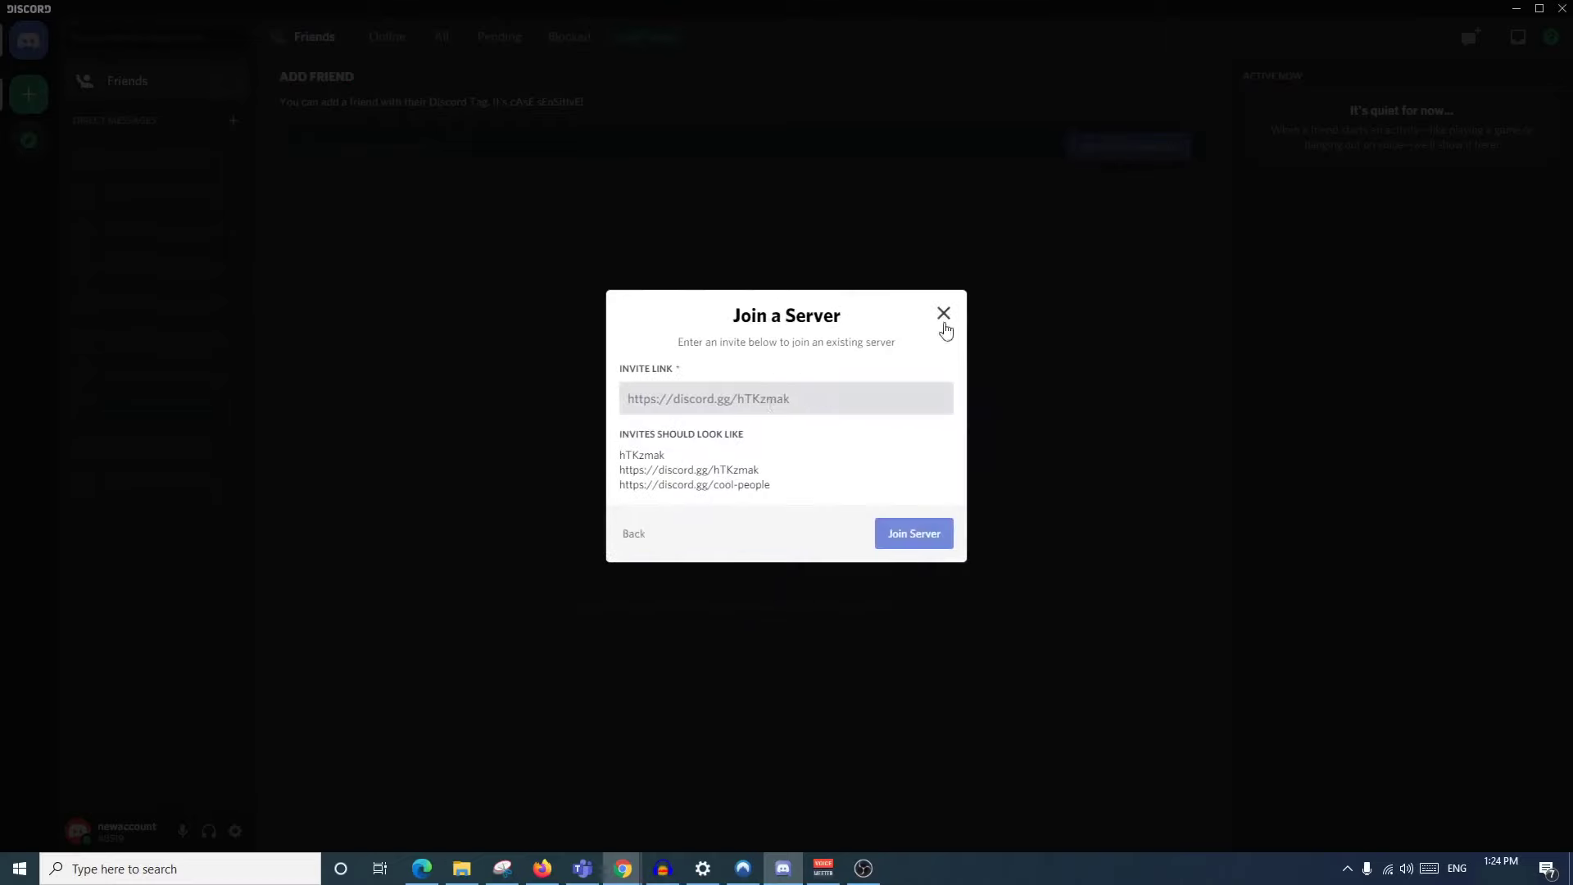
pyautogui.click(944, 315)
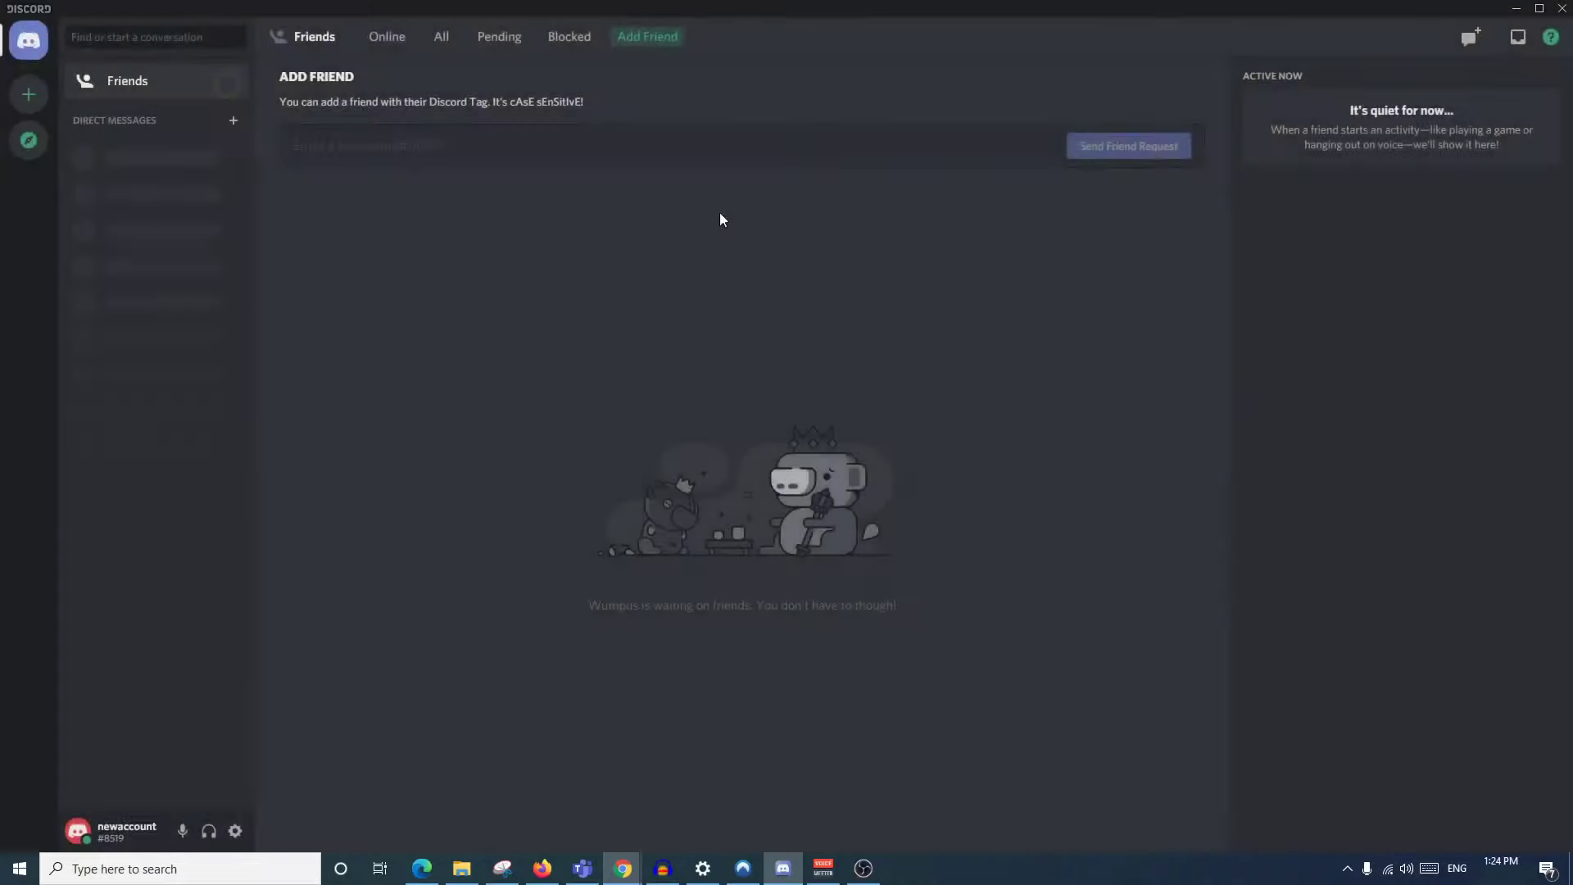
# Browse public server discovery and search communities for 'quackity'
pyautogui.click(28, 141)
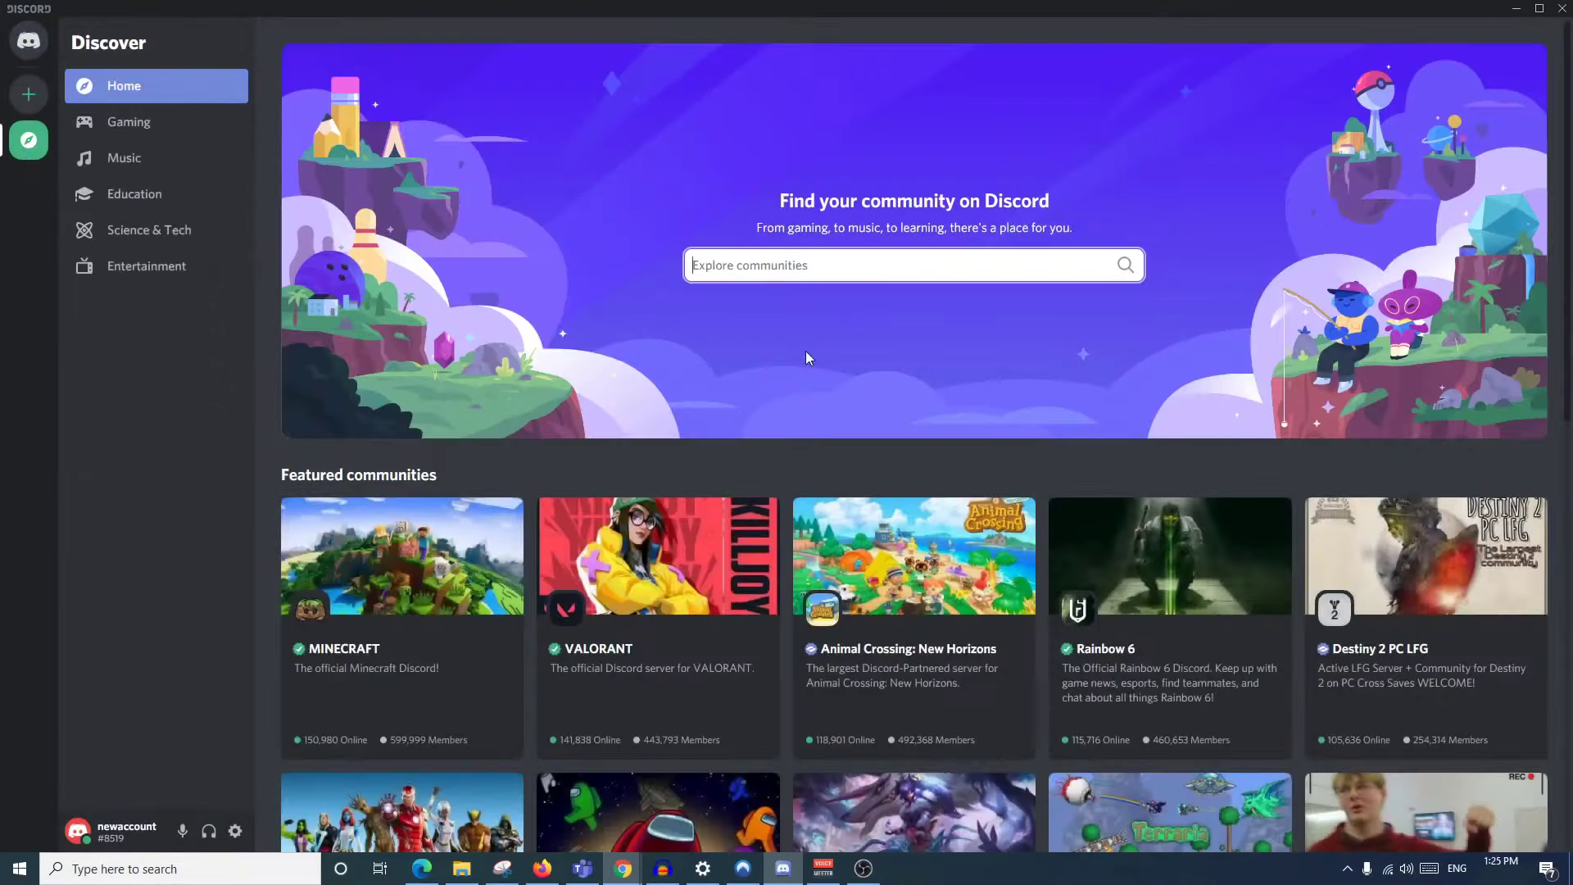
pyautogui.scroll(-3, 806, 357)
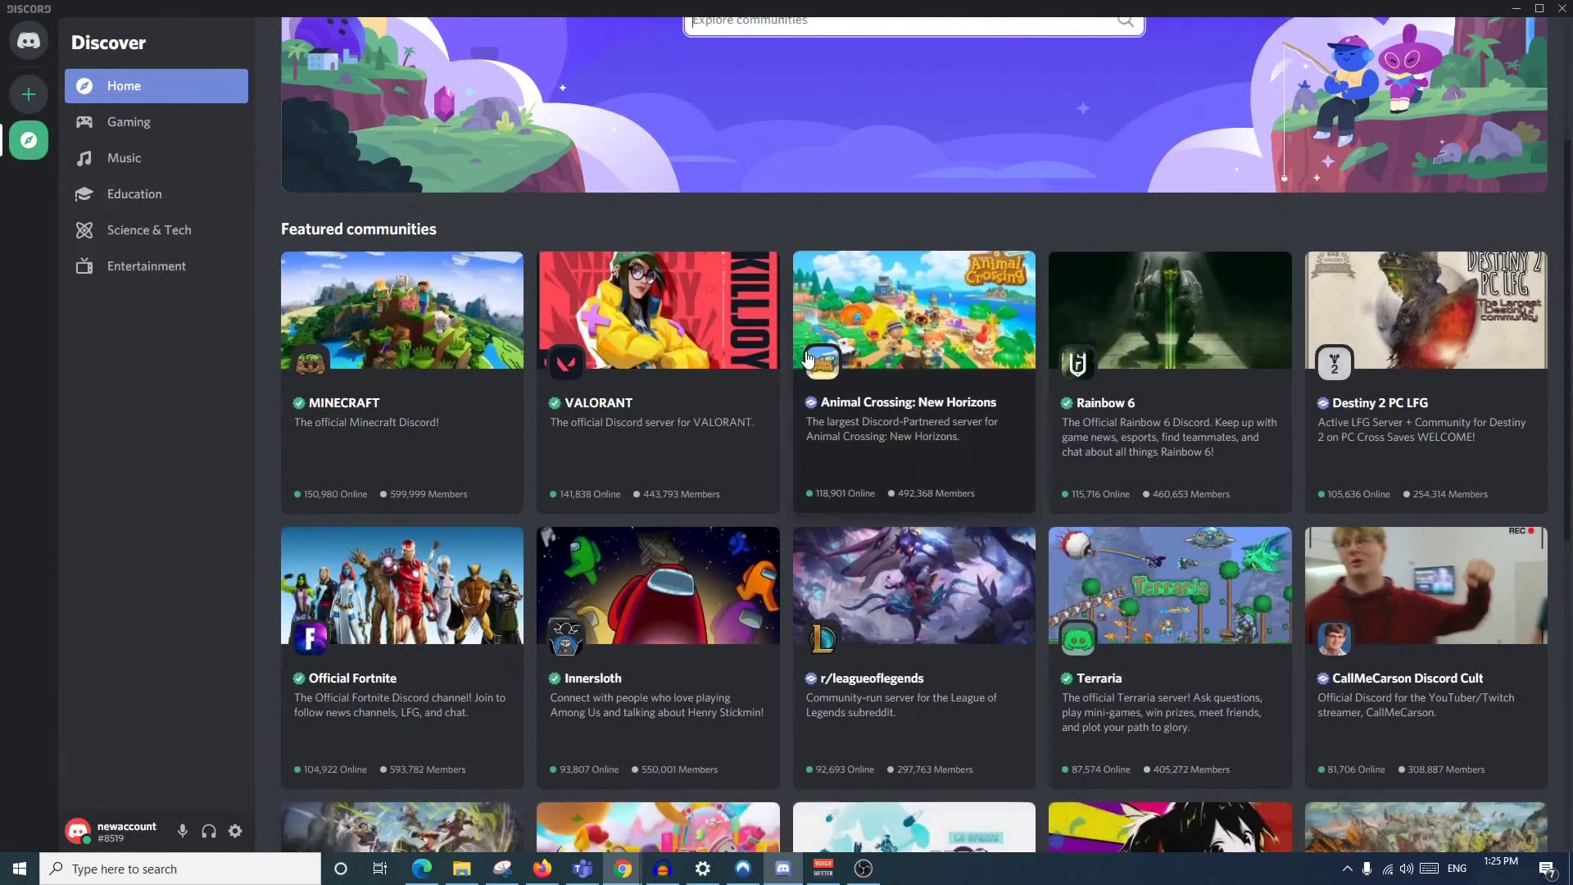
pyautogui.scroll(-1, 806, 357)
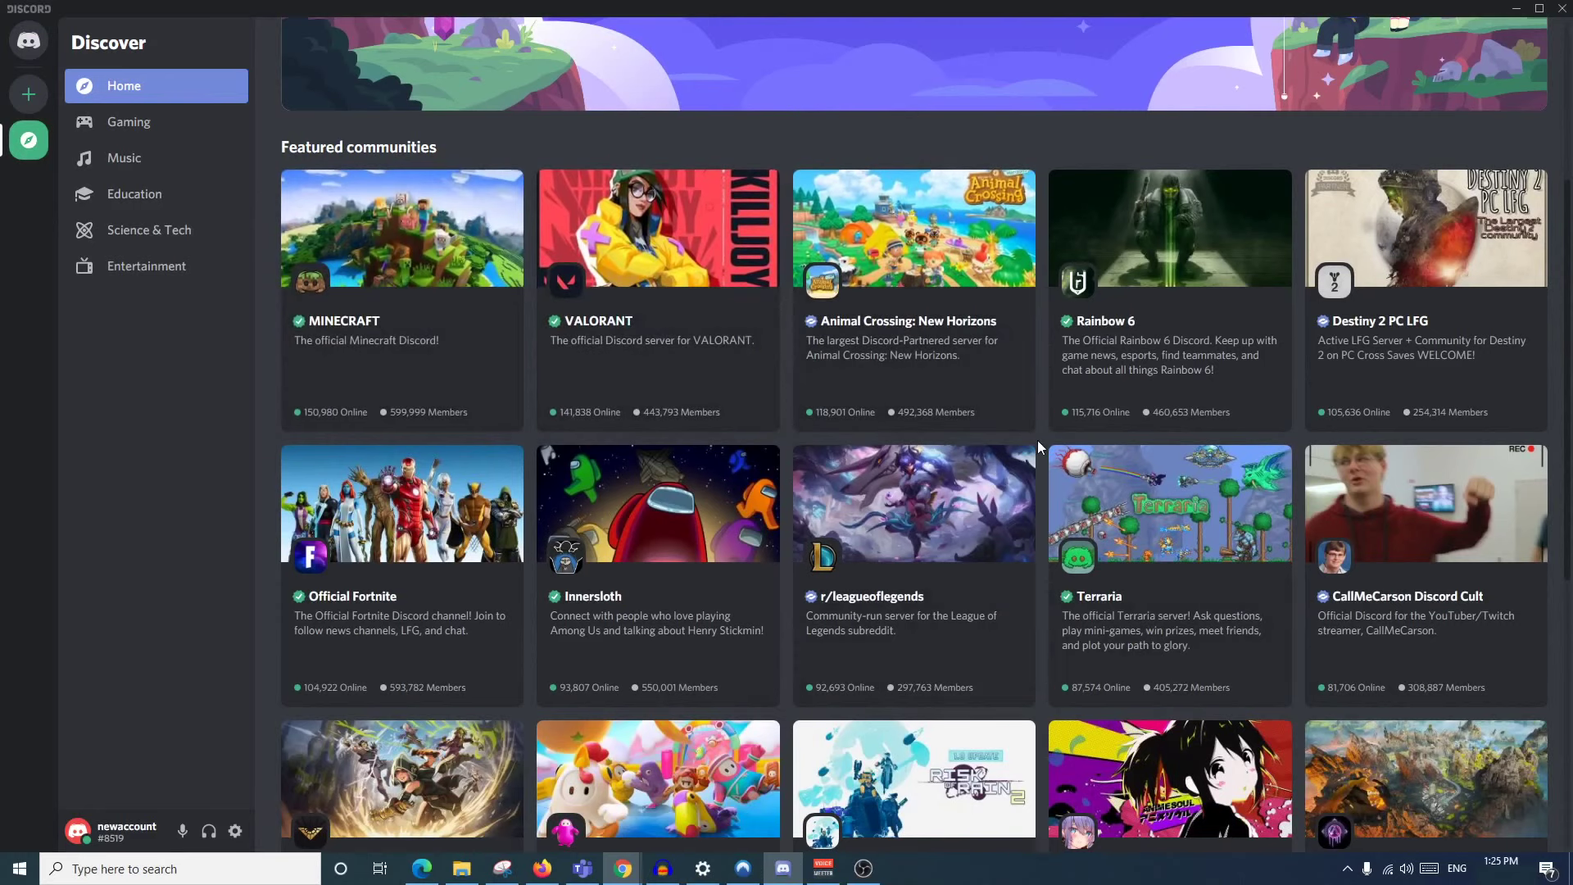
pyautogui.scroll(-2, 1037, 440)
pyautogui.scroll(6, 1038, 440)
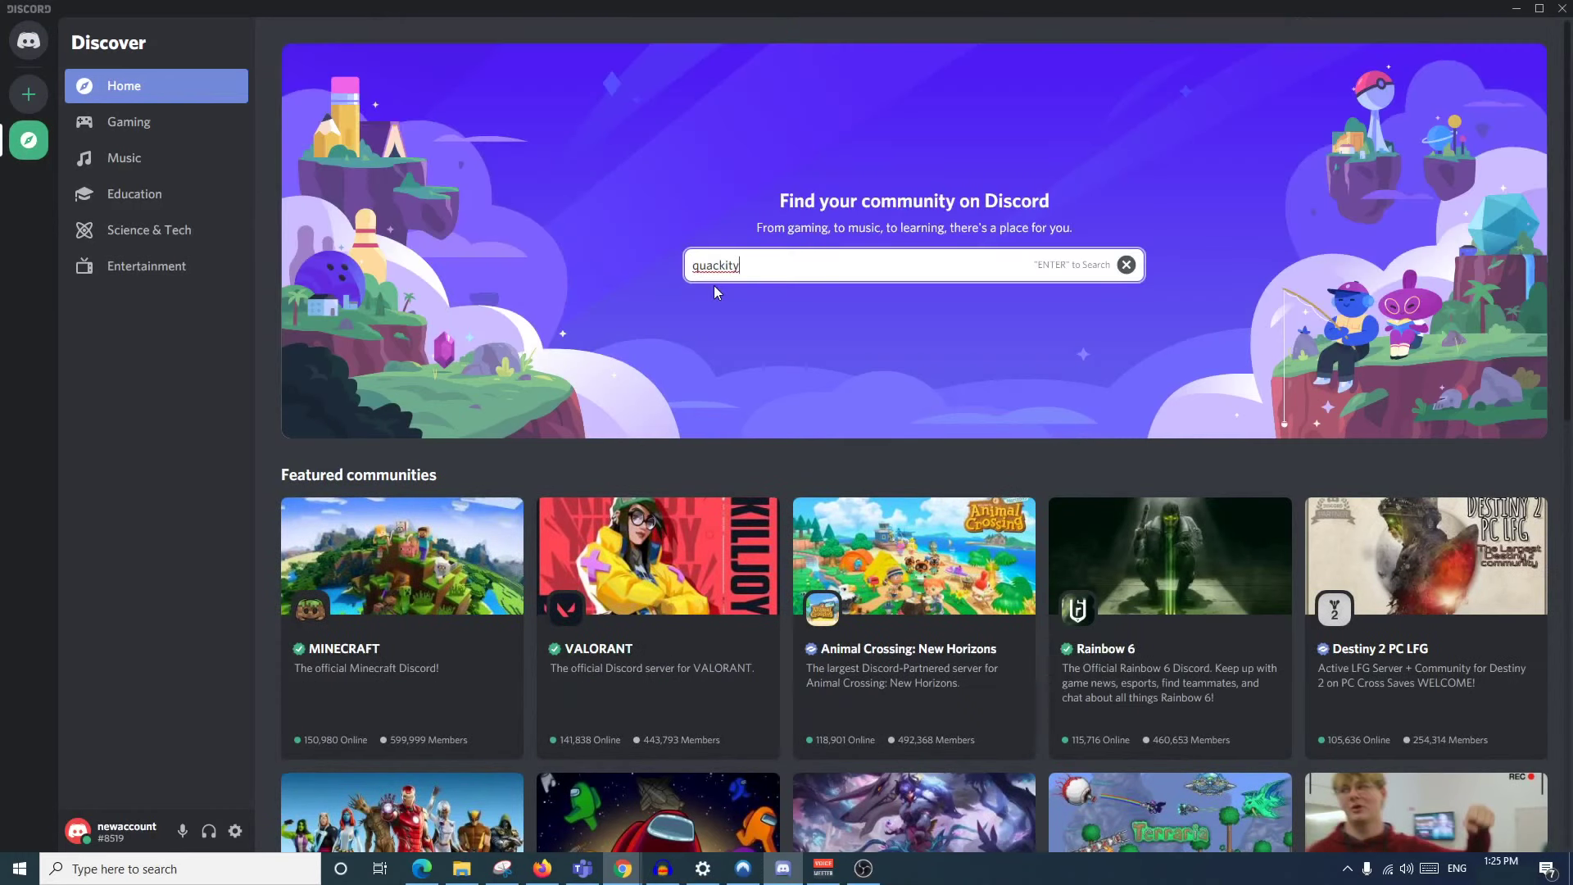
pyautogui.press('Return')
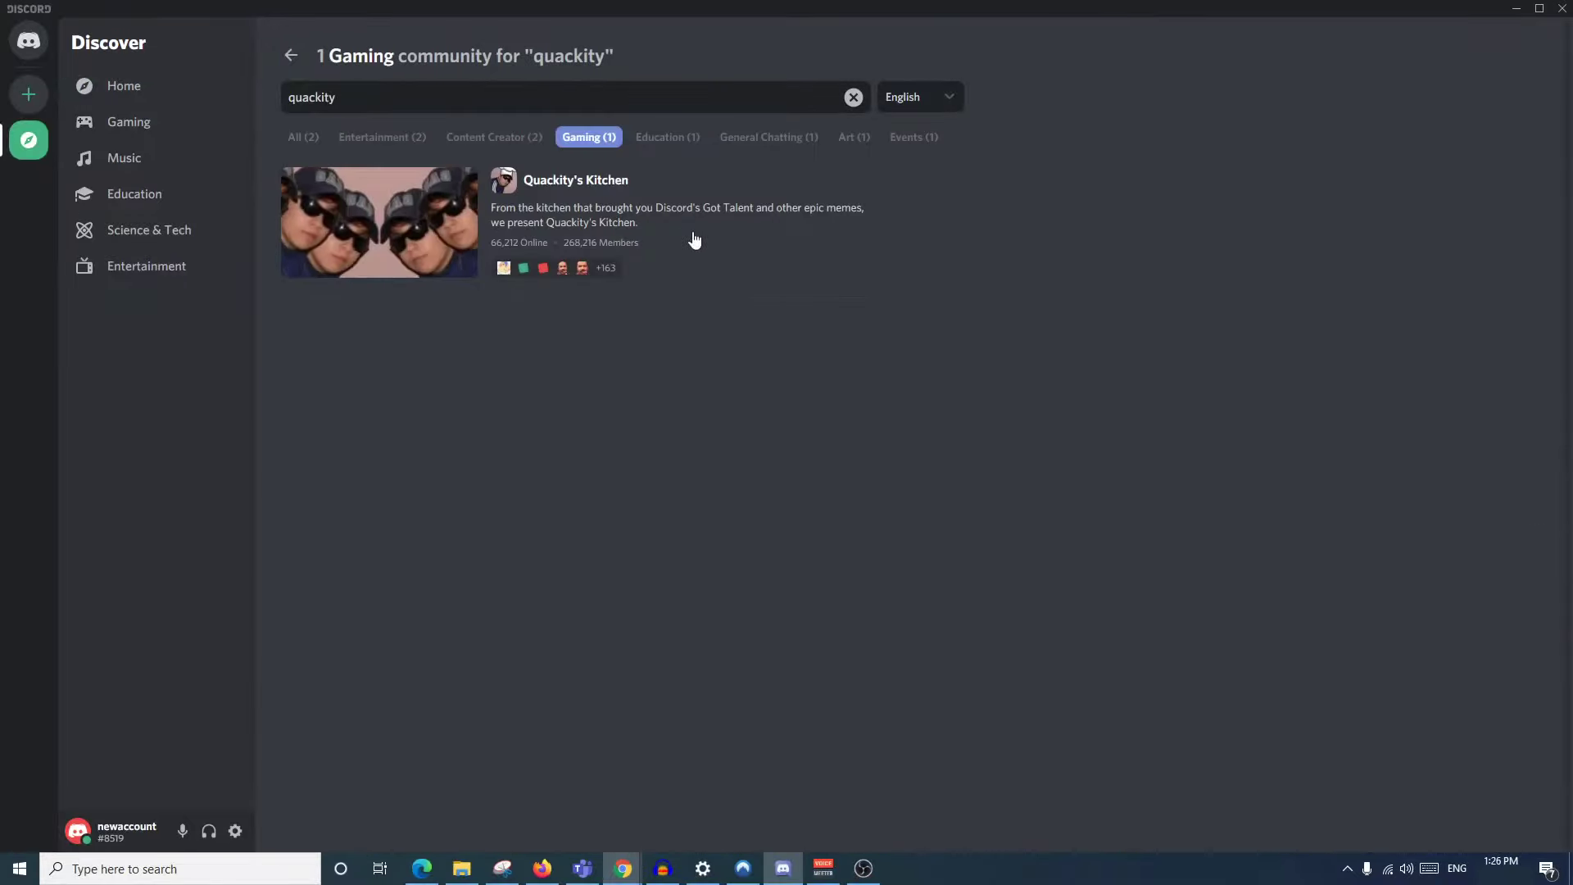
# Preview Quackity's Kitchen, dismiss its welcome message and scroll through its rules channel
pyautogui.click(539, 180)
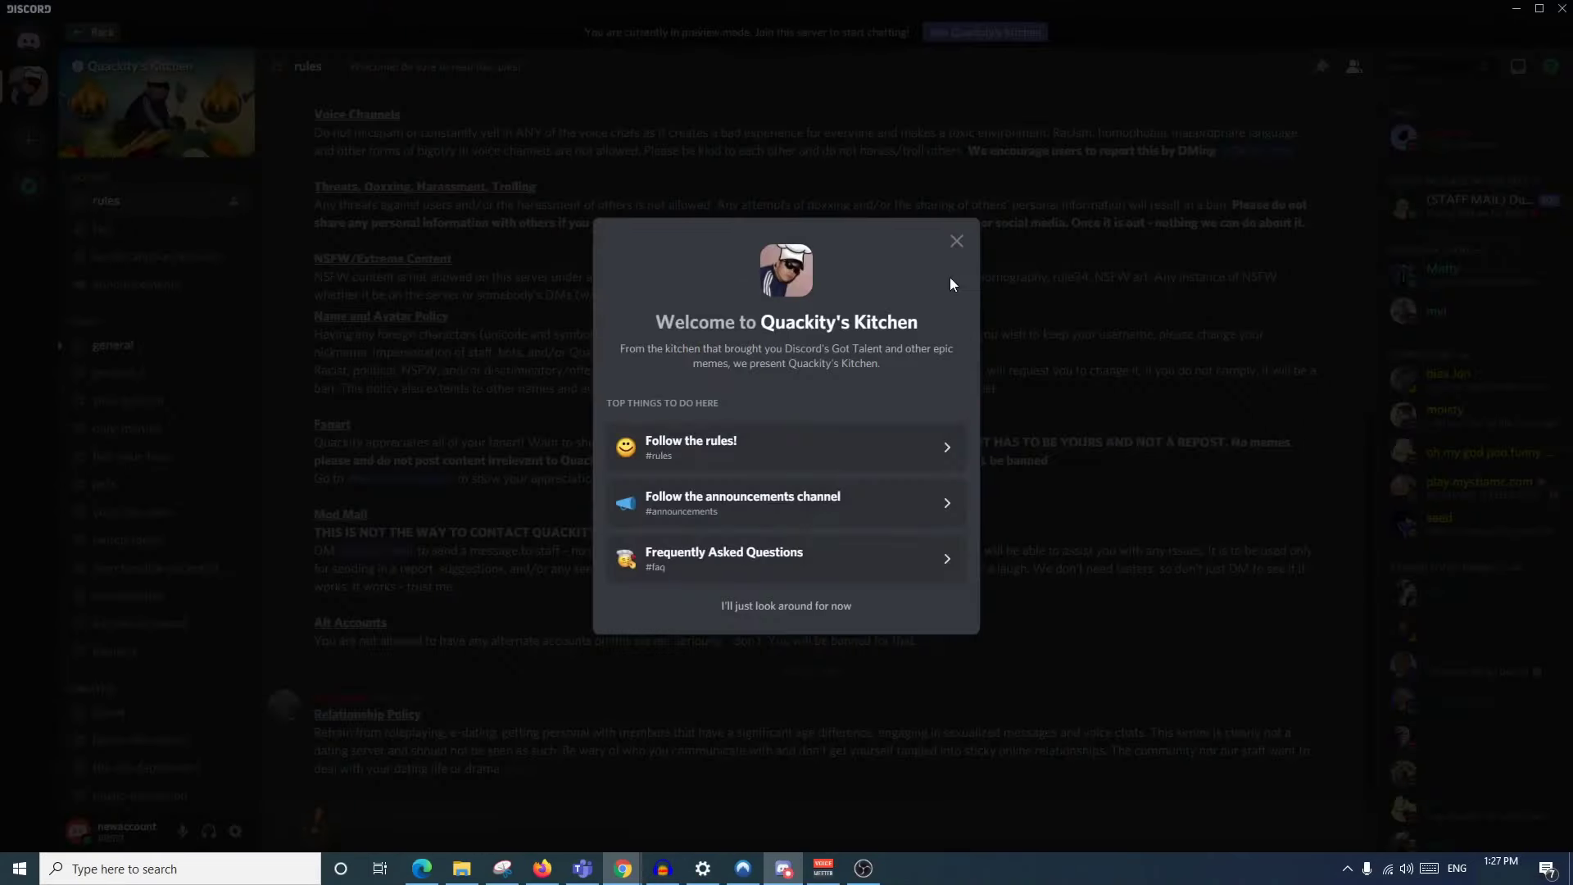
pyautogui.press('Escape')
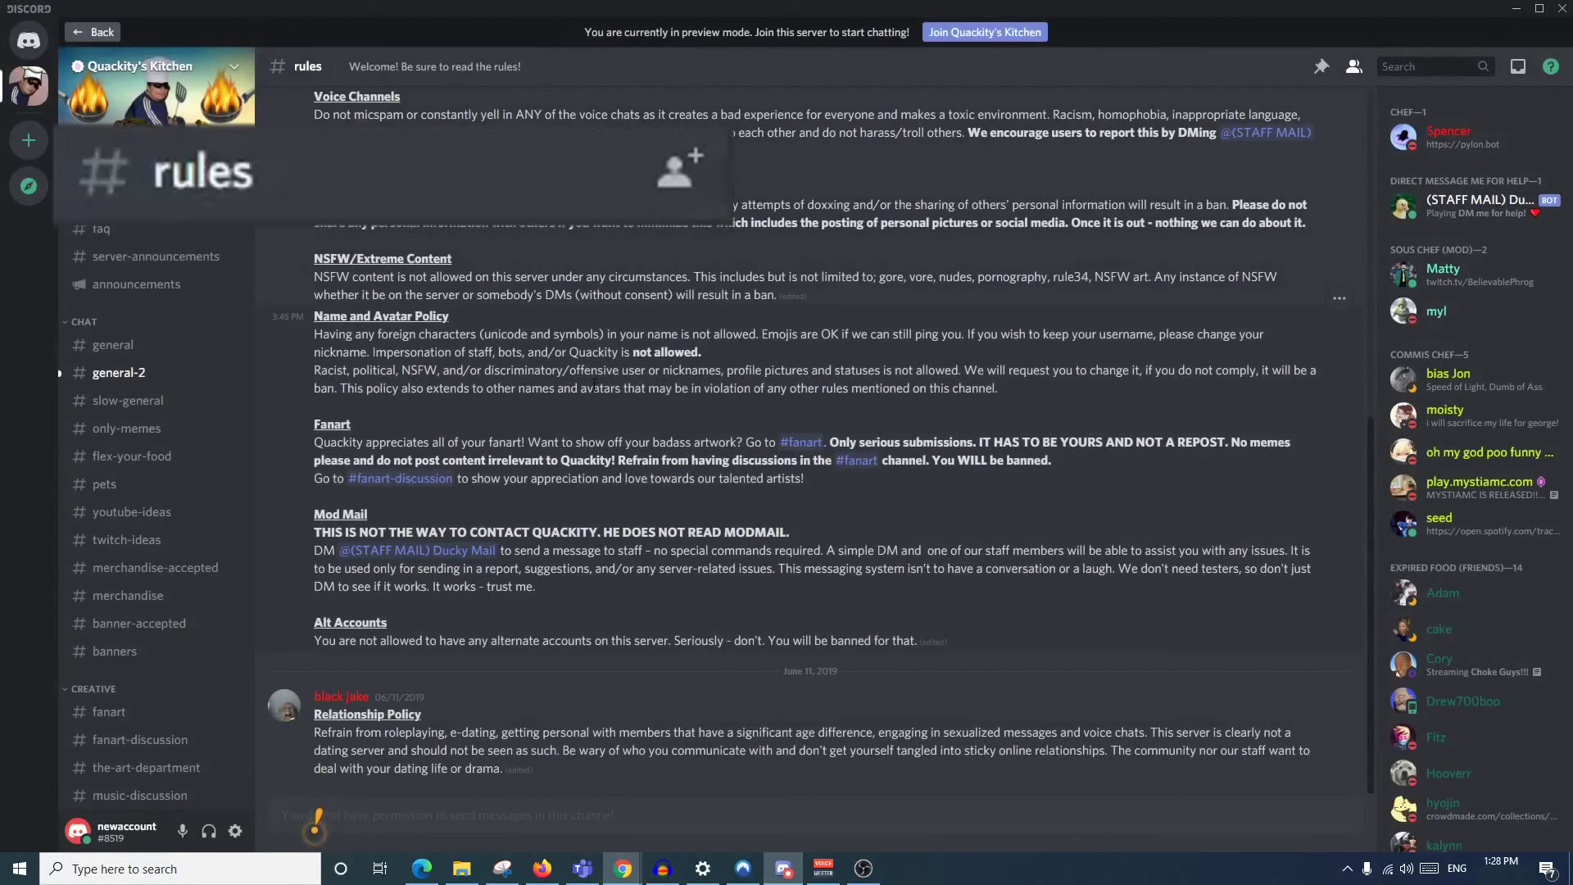
pyautogui.scroll(8, 594, 384)
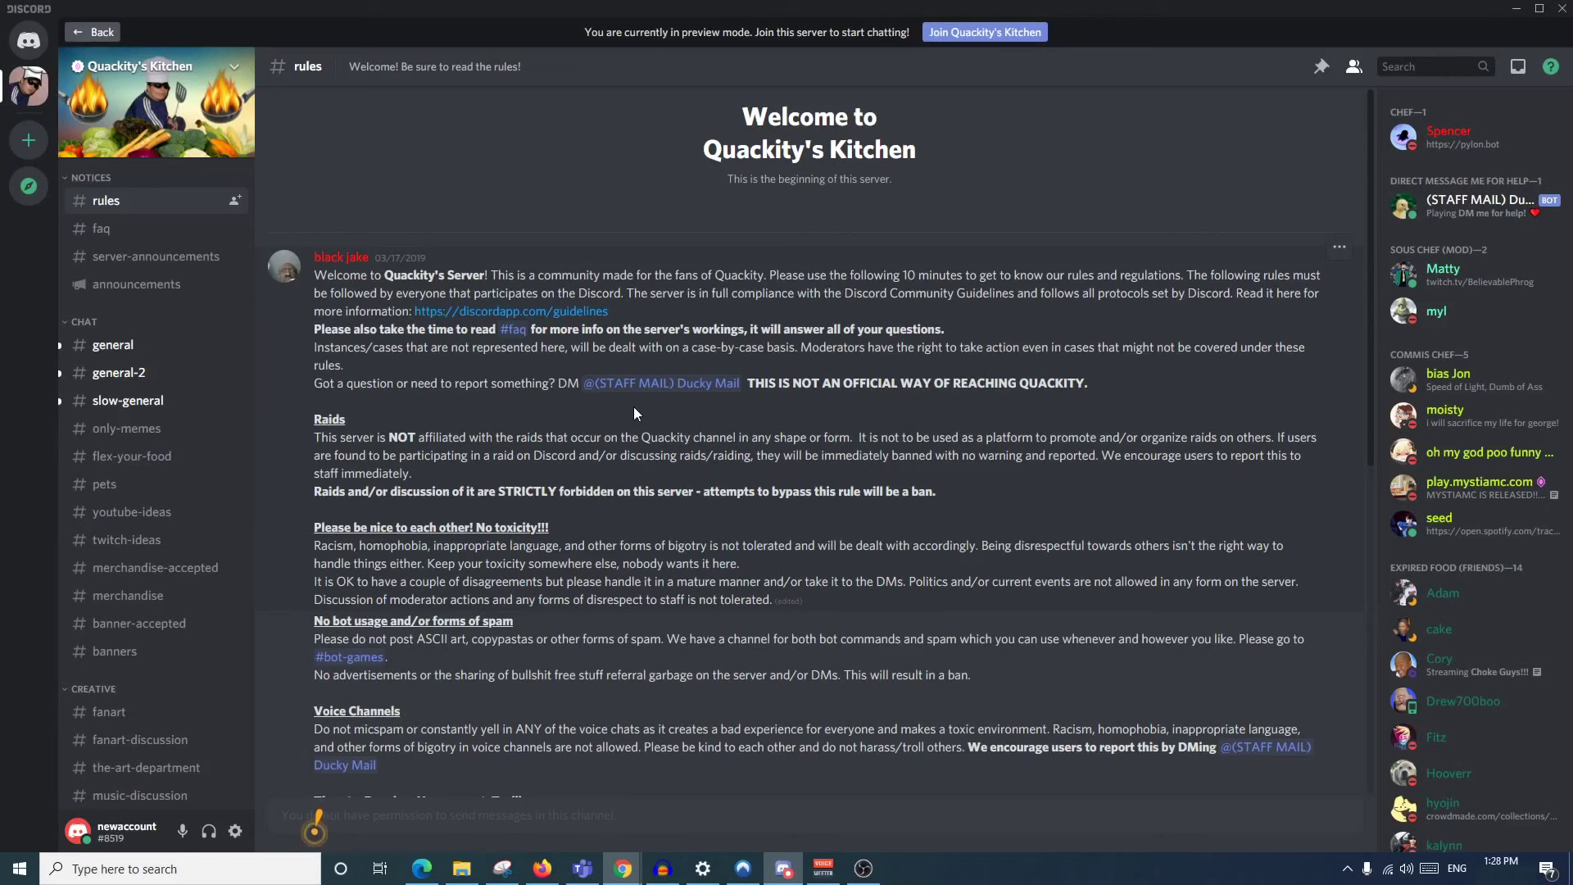
pyautogui.scroll(-7, 633, 406)
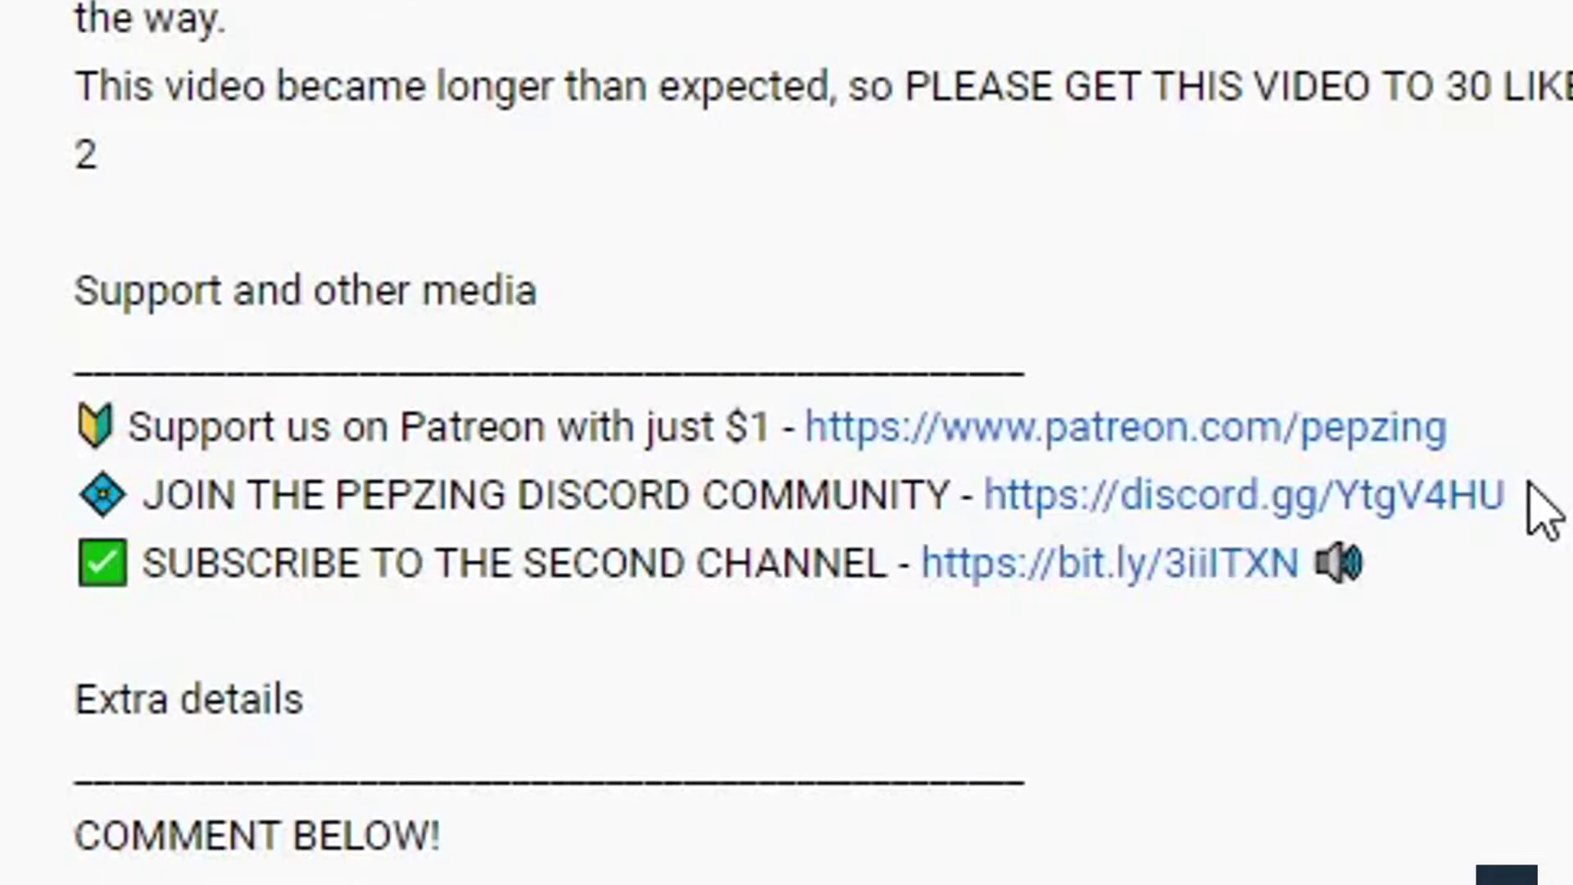
# Join PEPZING'S AskDiscord server by pasting its YouTube invite link into Join a Server
pyautogui.click(1444, 500)
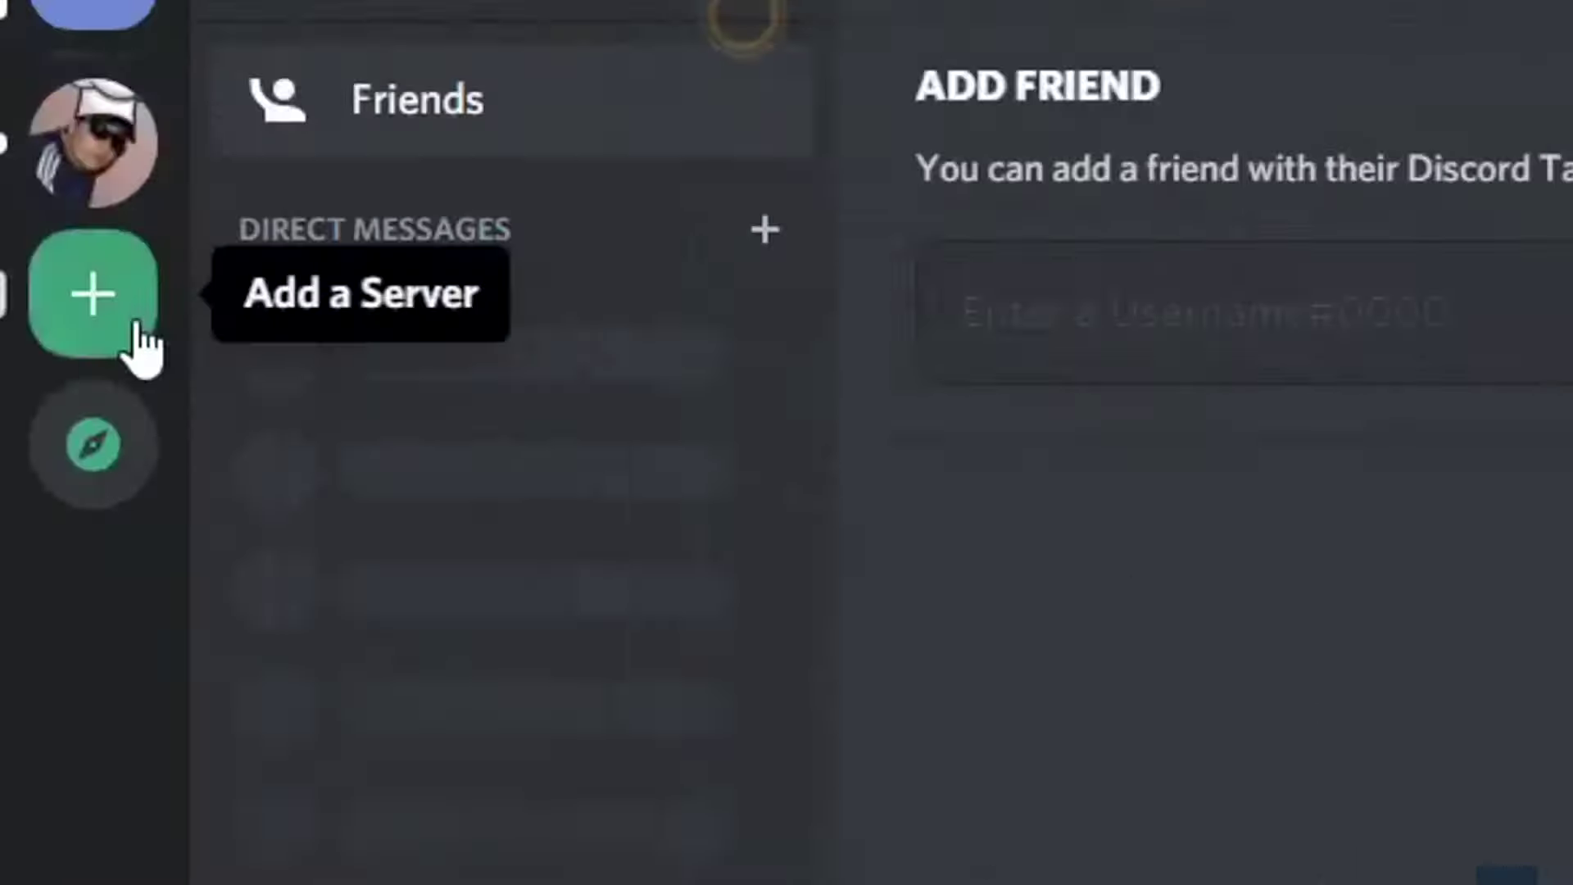
pyautogui.click(28, 139)
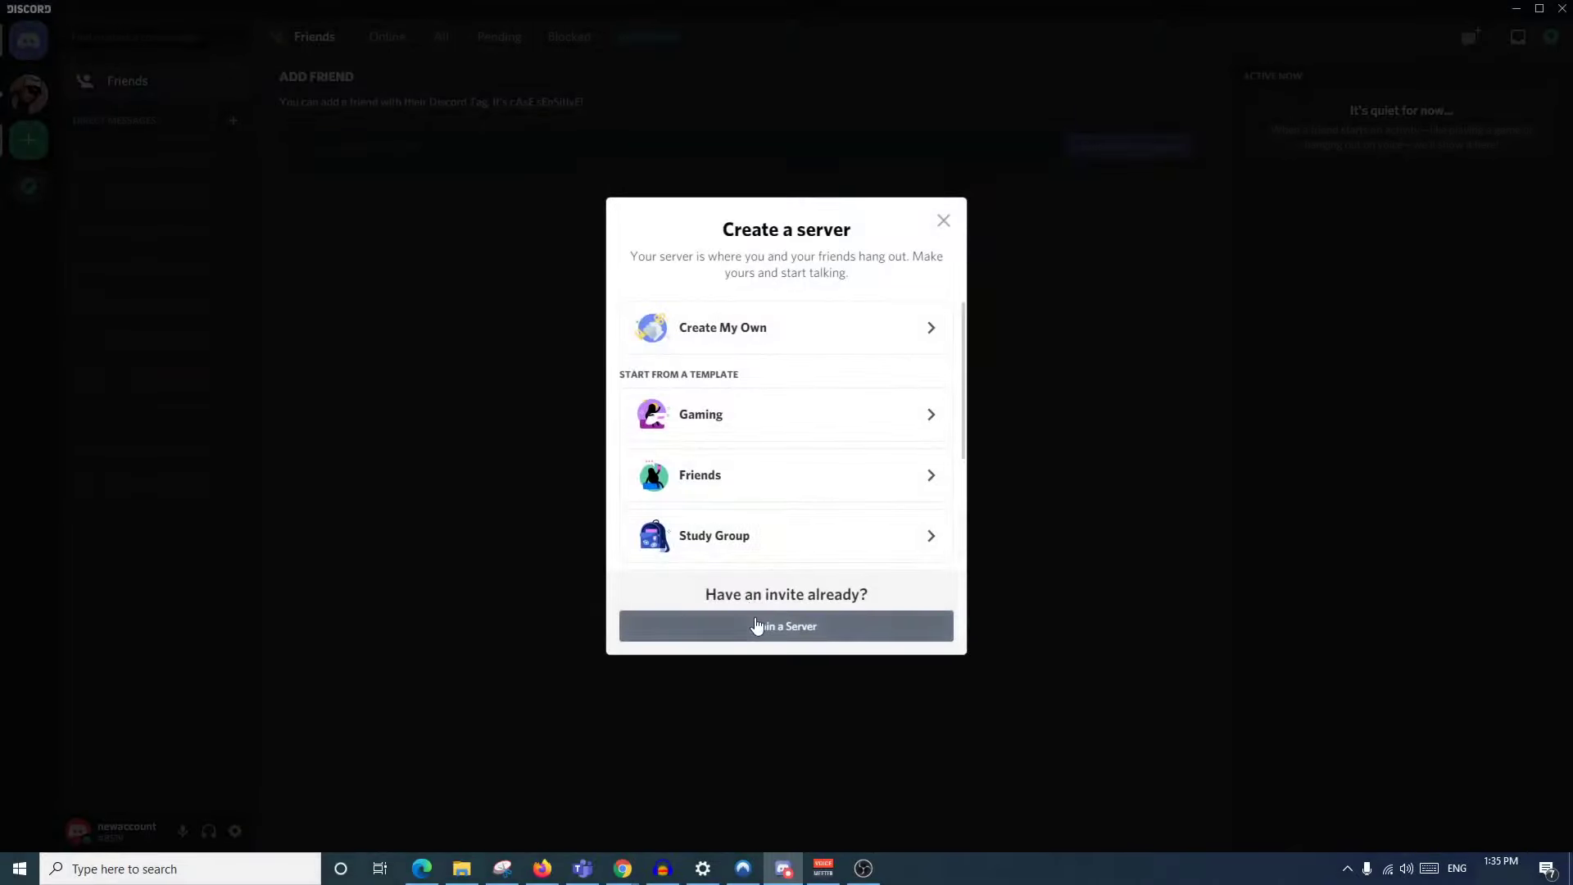
pyautogui.click(756, 626)
pyautogui.write('https://discord.gg/YtgV4HU')
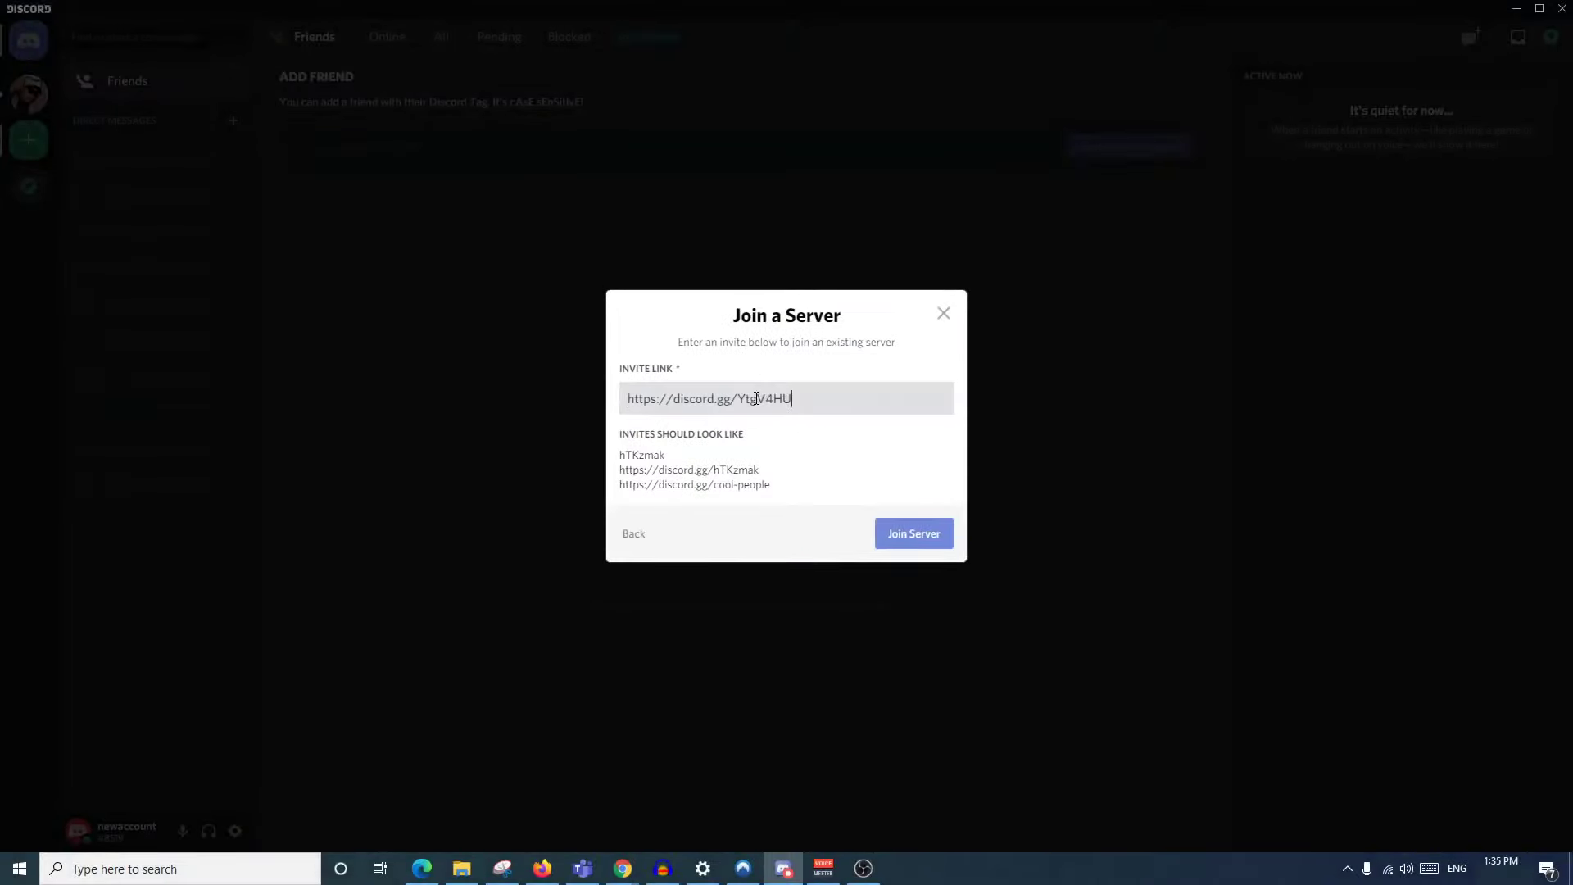
pyautogui.click(889, 537)
pyautogui.press('Return')
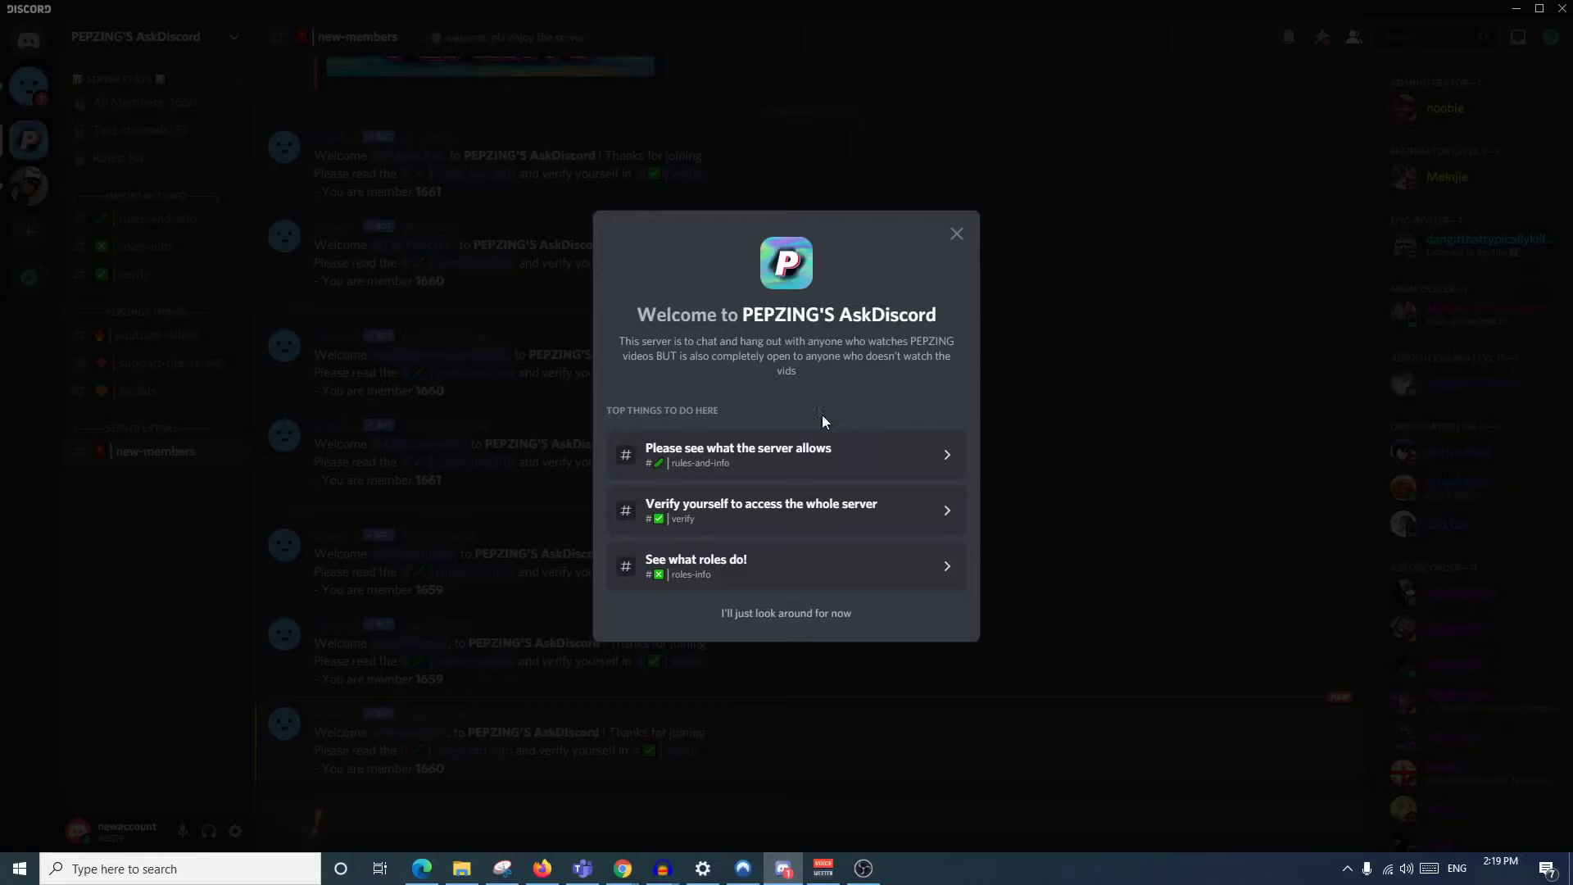
# View the rules-and-info channel, then react with the checkmark in #verify to get verified
pyautogui.click(820, 452)
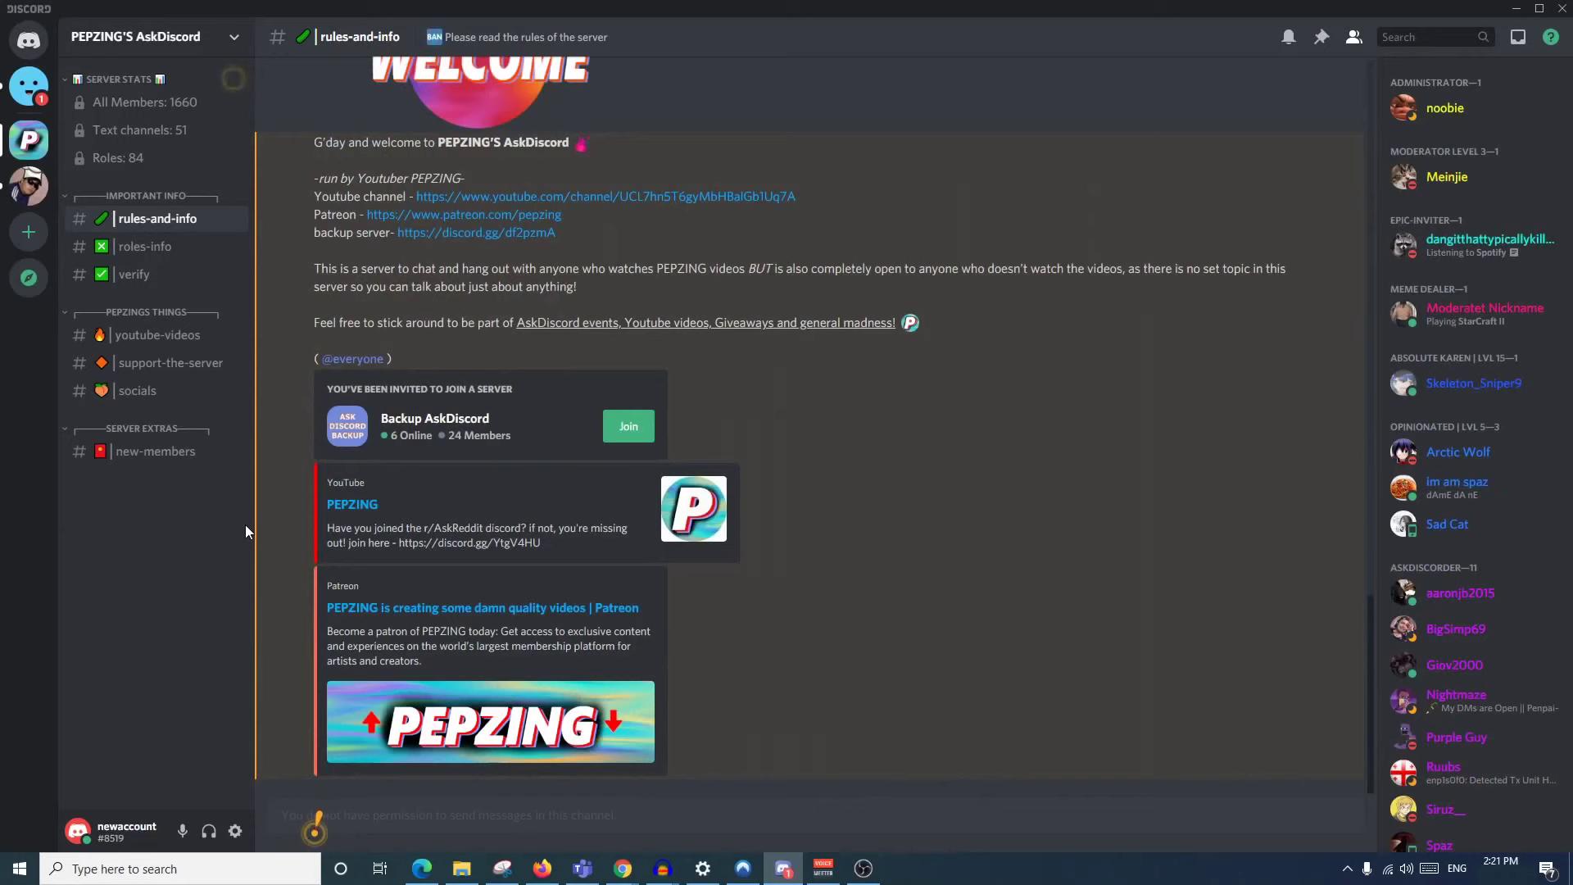
pyautogui.click(198, 288)
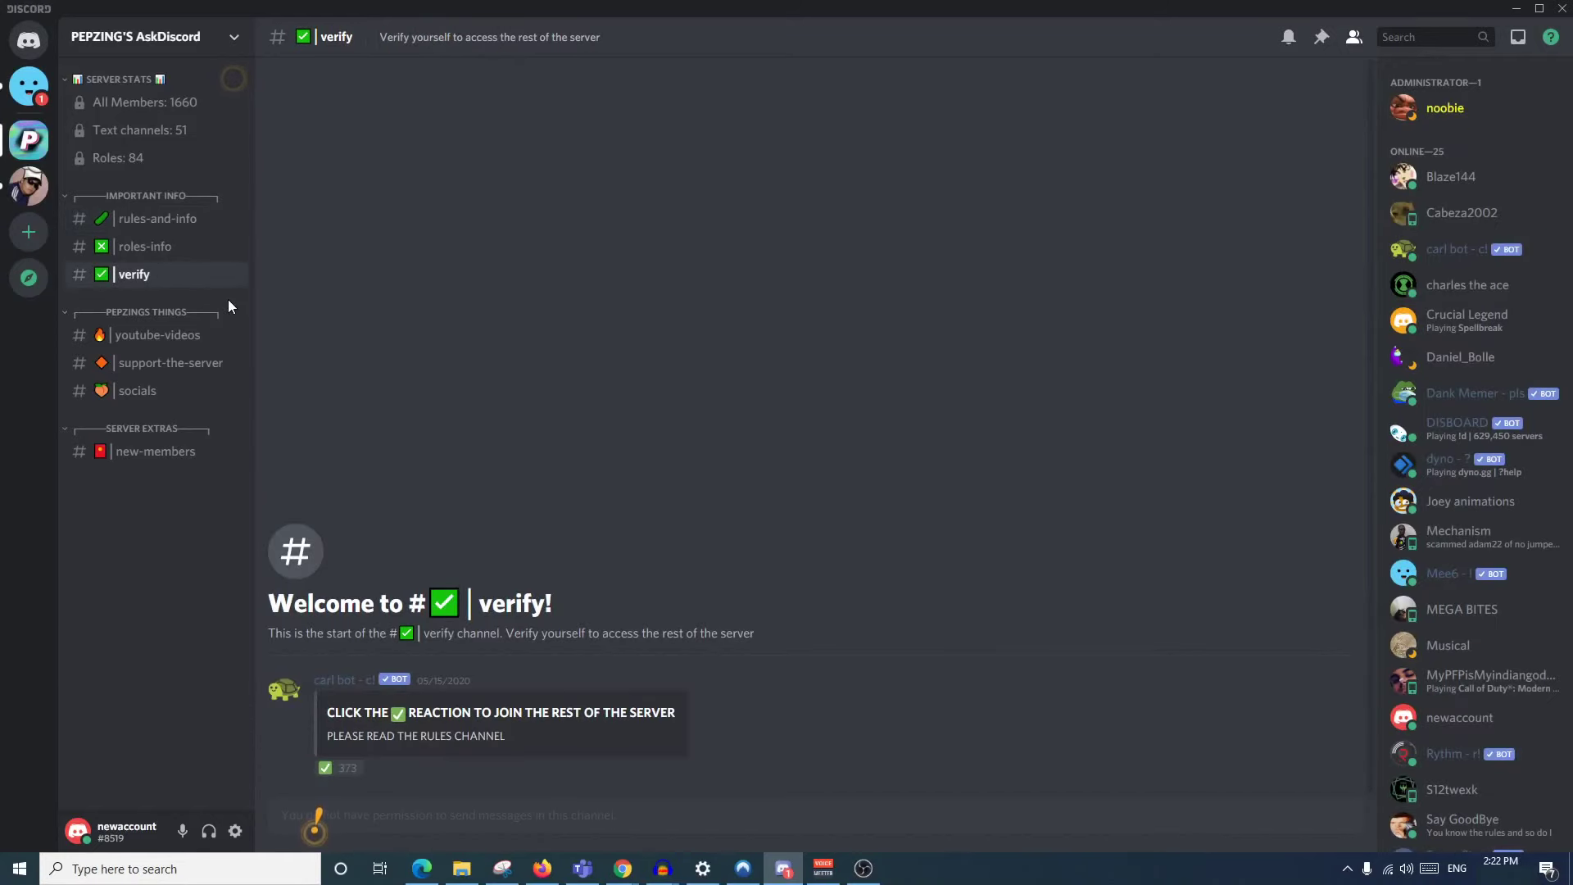
pyautogui.click(331, 773)
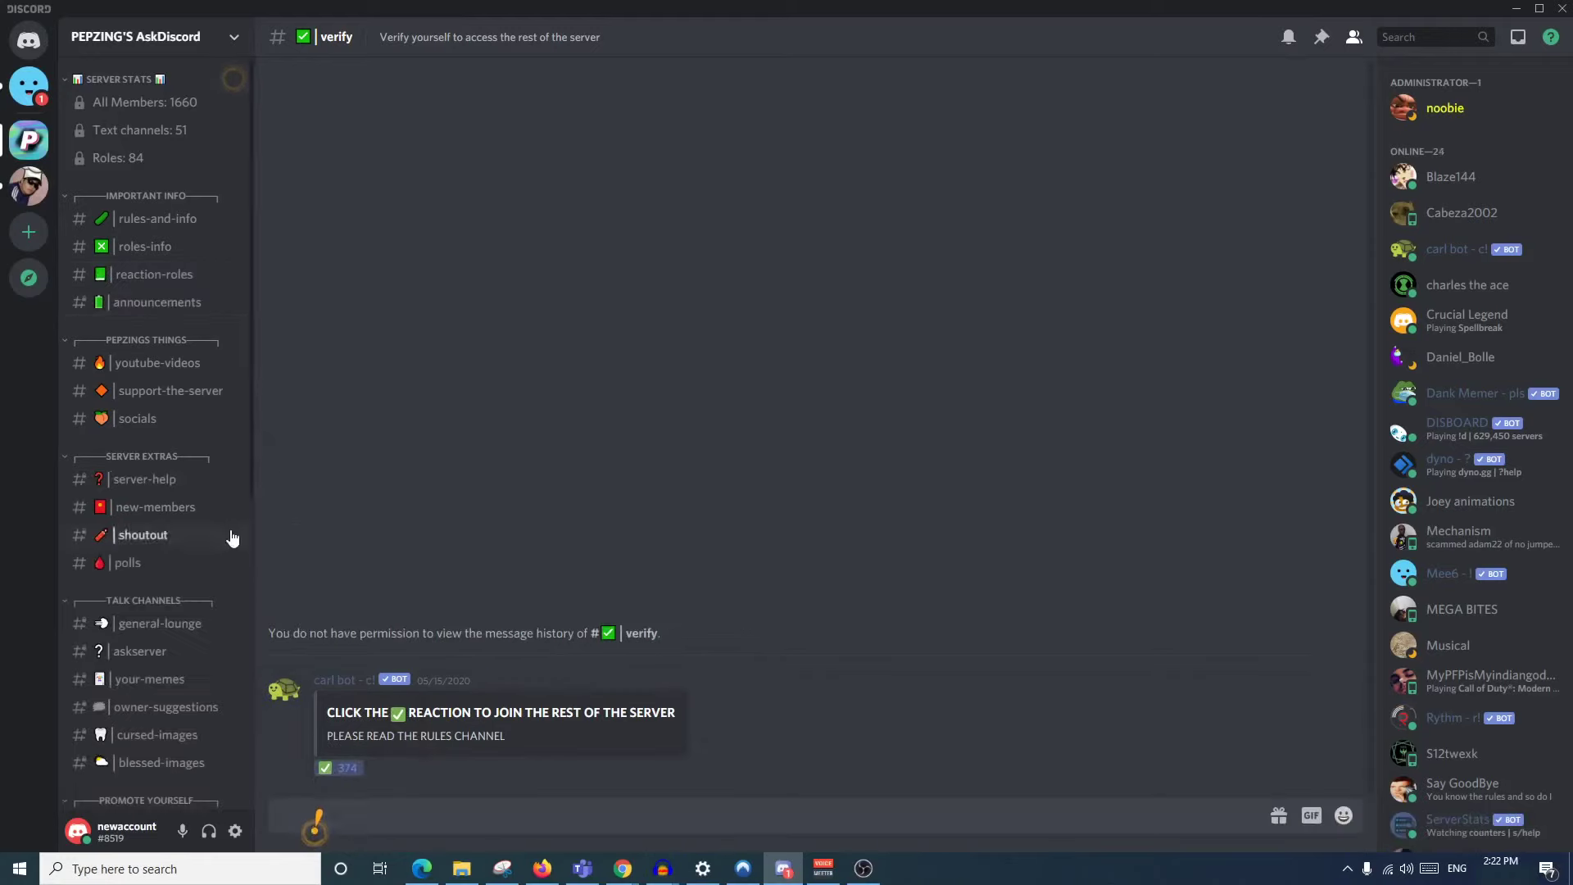
# Scroll the channel list and open #general-lounge
pyautogui.scroll(-5, 204, 452)
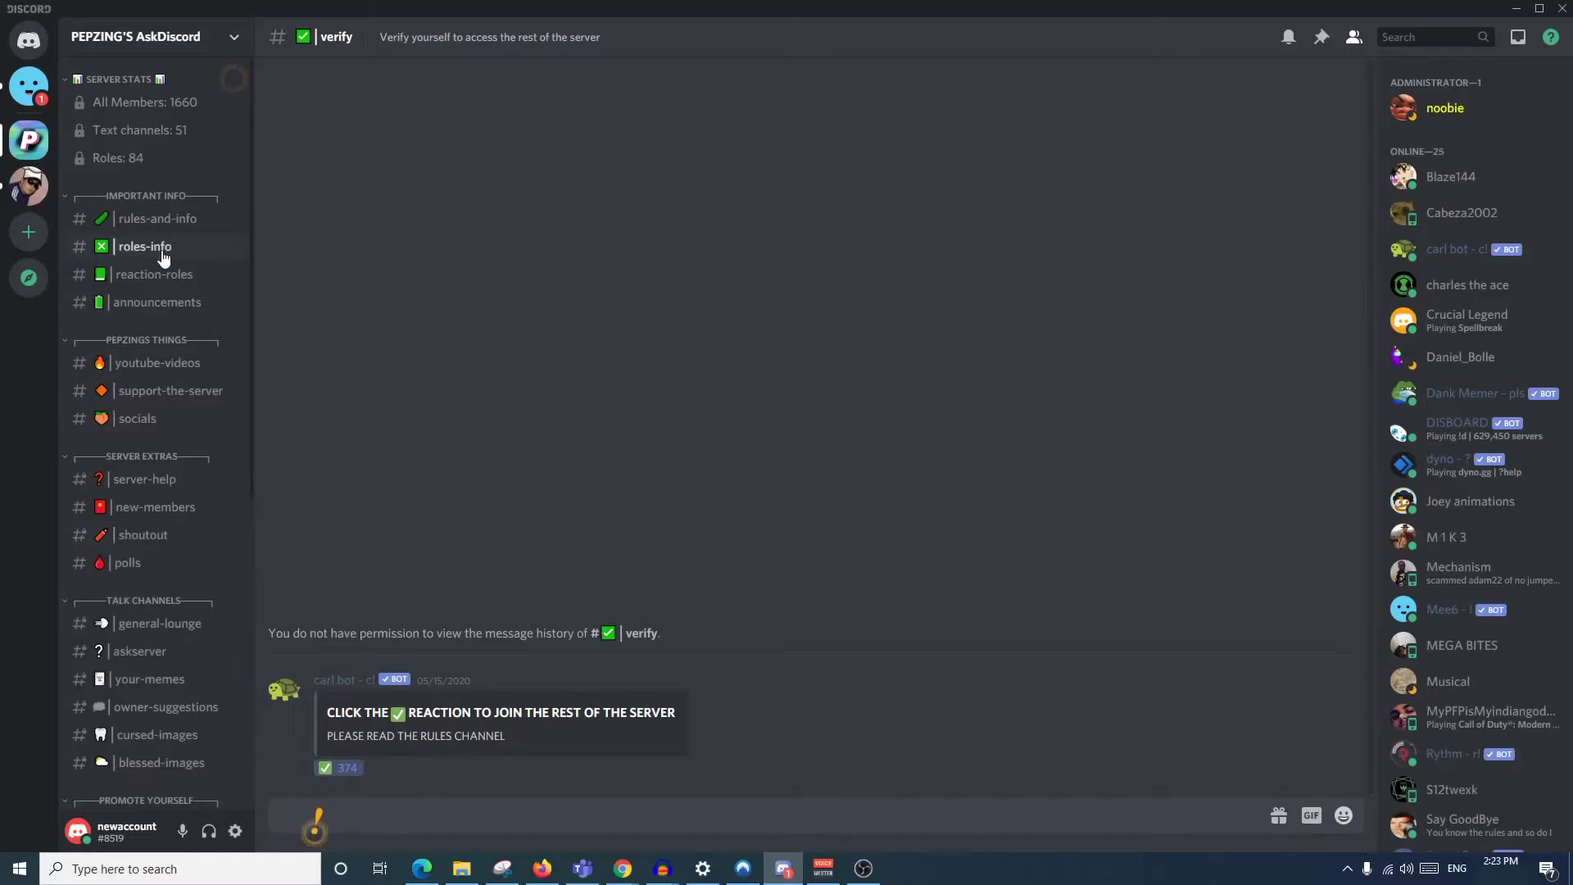
pyautogui.scroll(8, 203, 444)
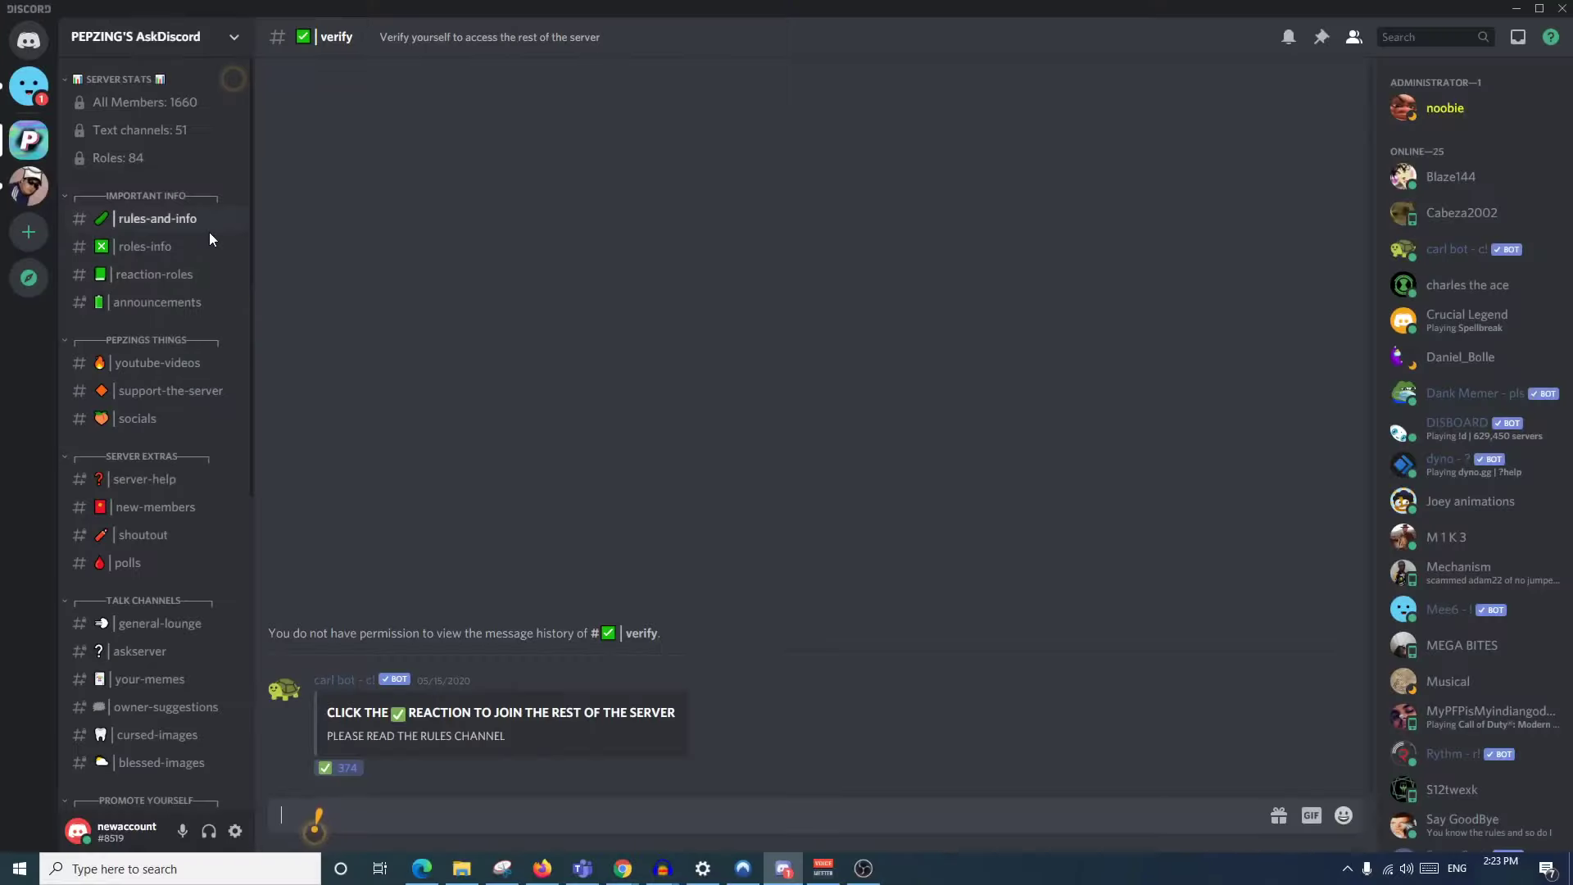
pyautogui.scroll(-1, 192, 262)
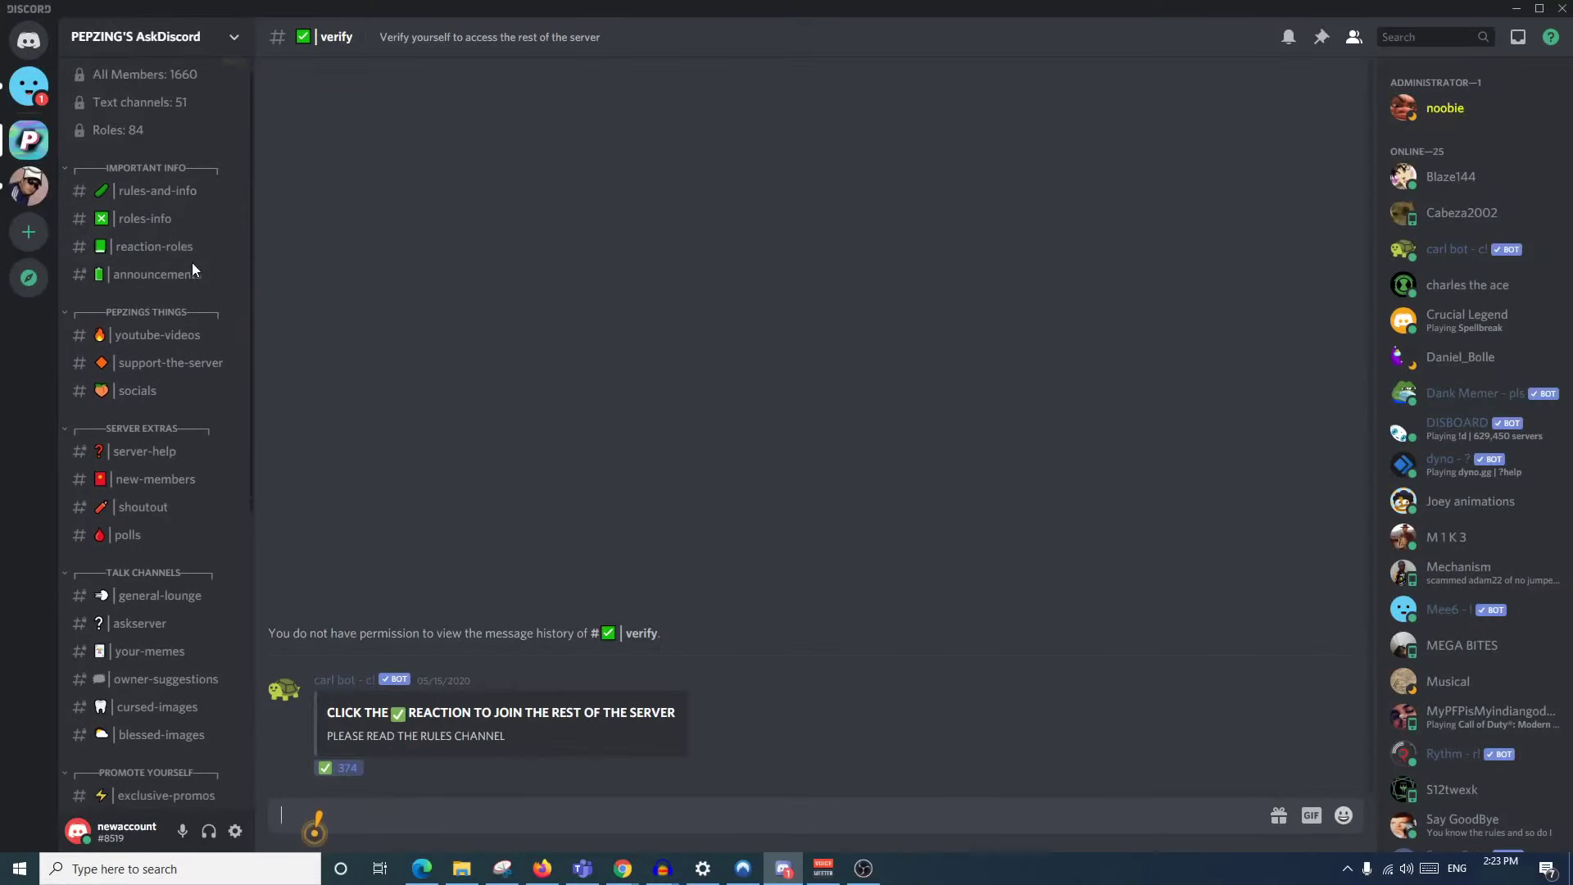
pyautogui.click(199, 544)
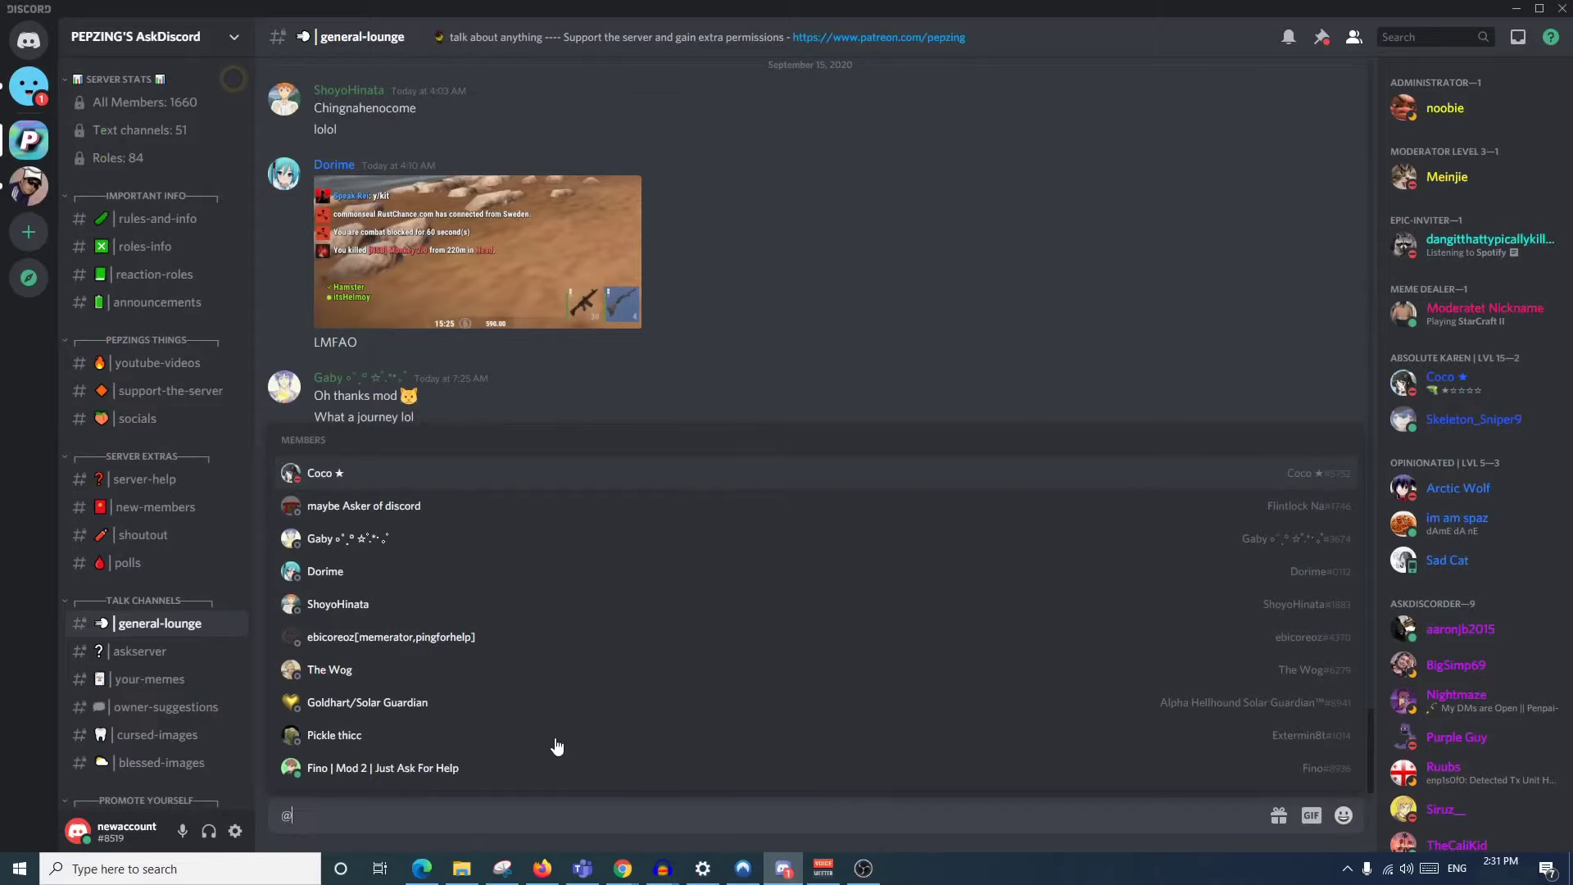
pyautogui.write('ping')
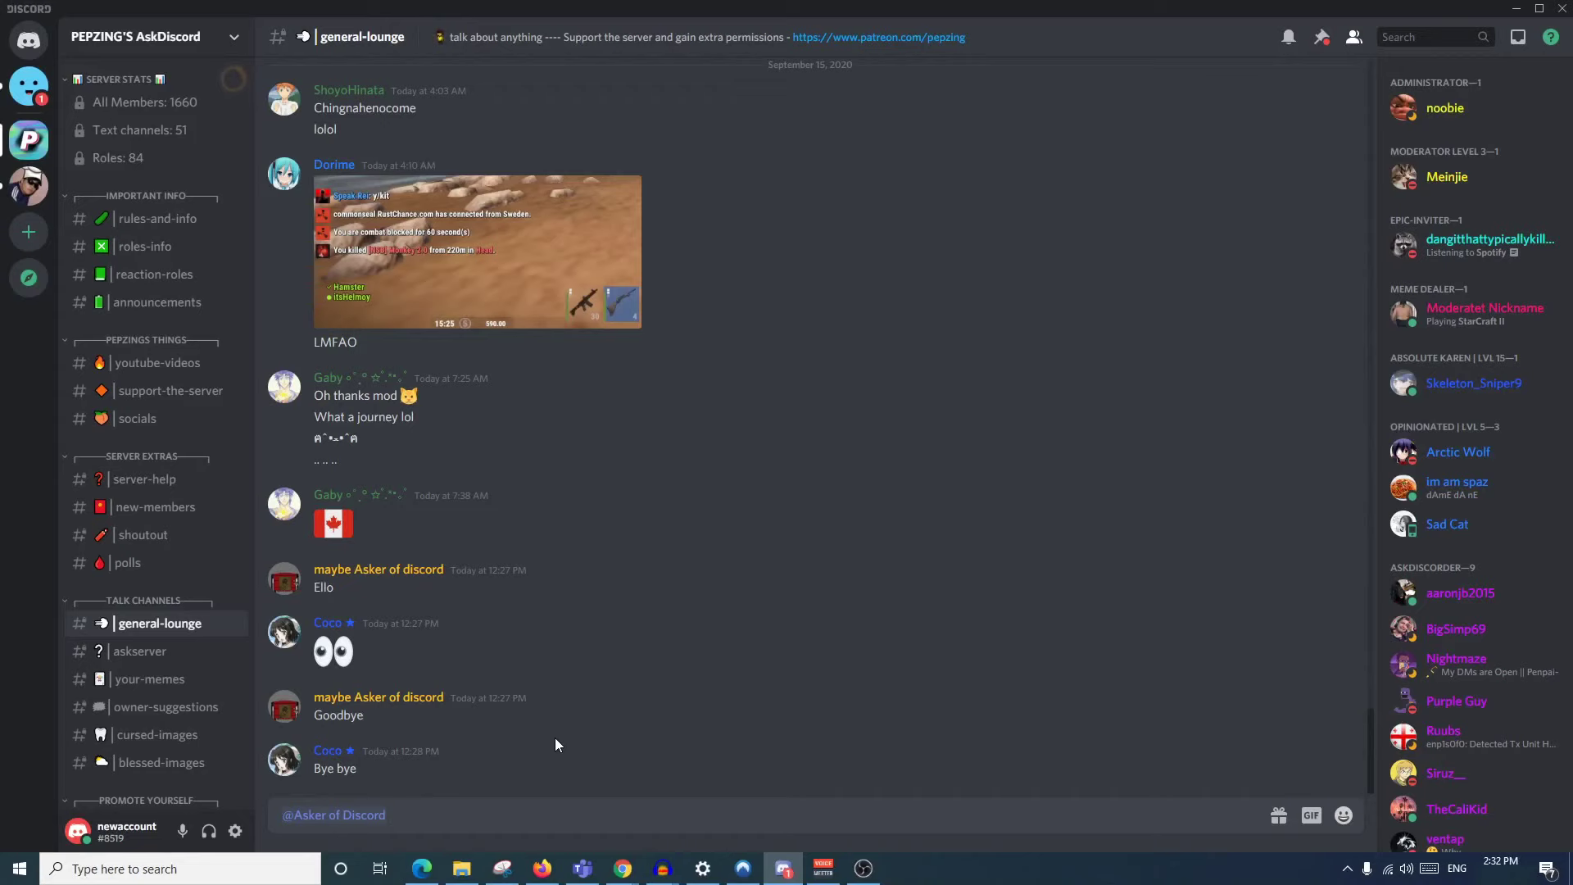
pyautogui.hotkey('alt', 'Tab')
# Look through Discord's Terms of Service and Community Guidelines tabs in Chrome
pyautogui.click(873, 14)
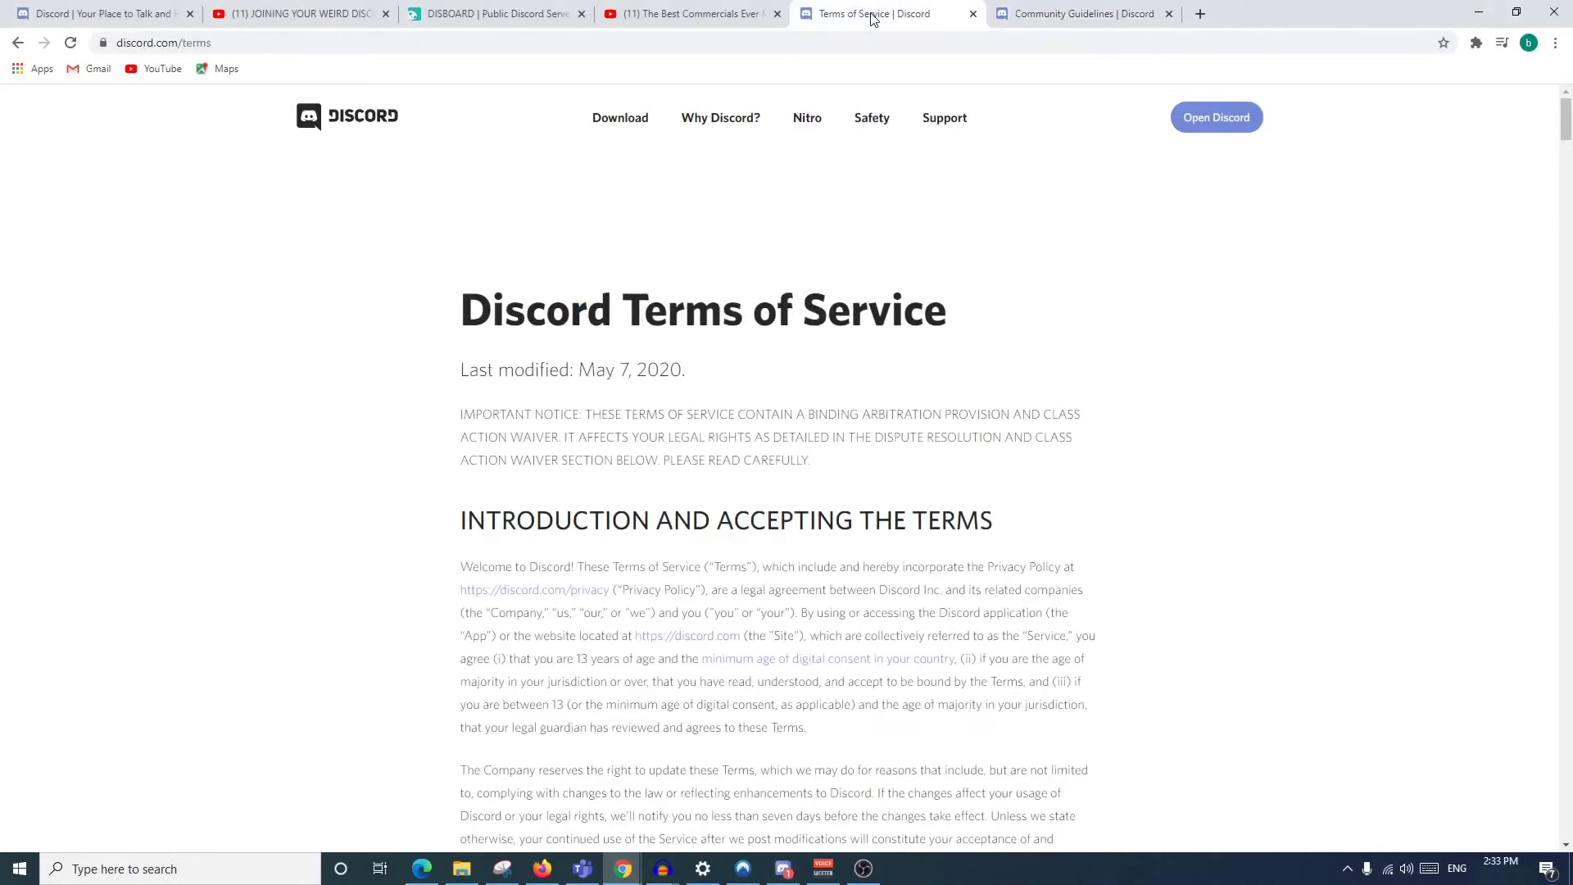
pyautogui.click(1062, 24)
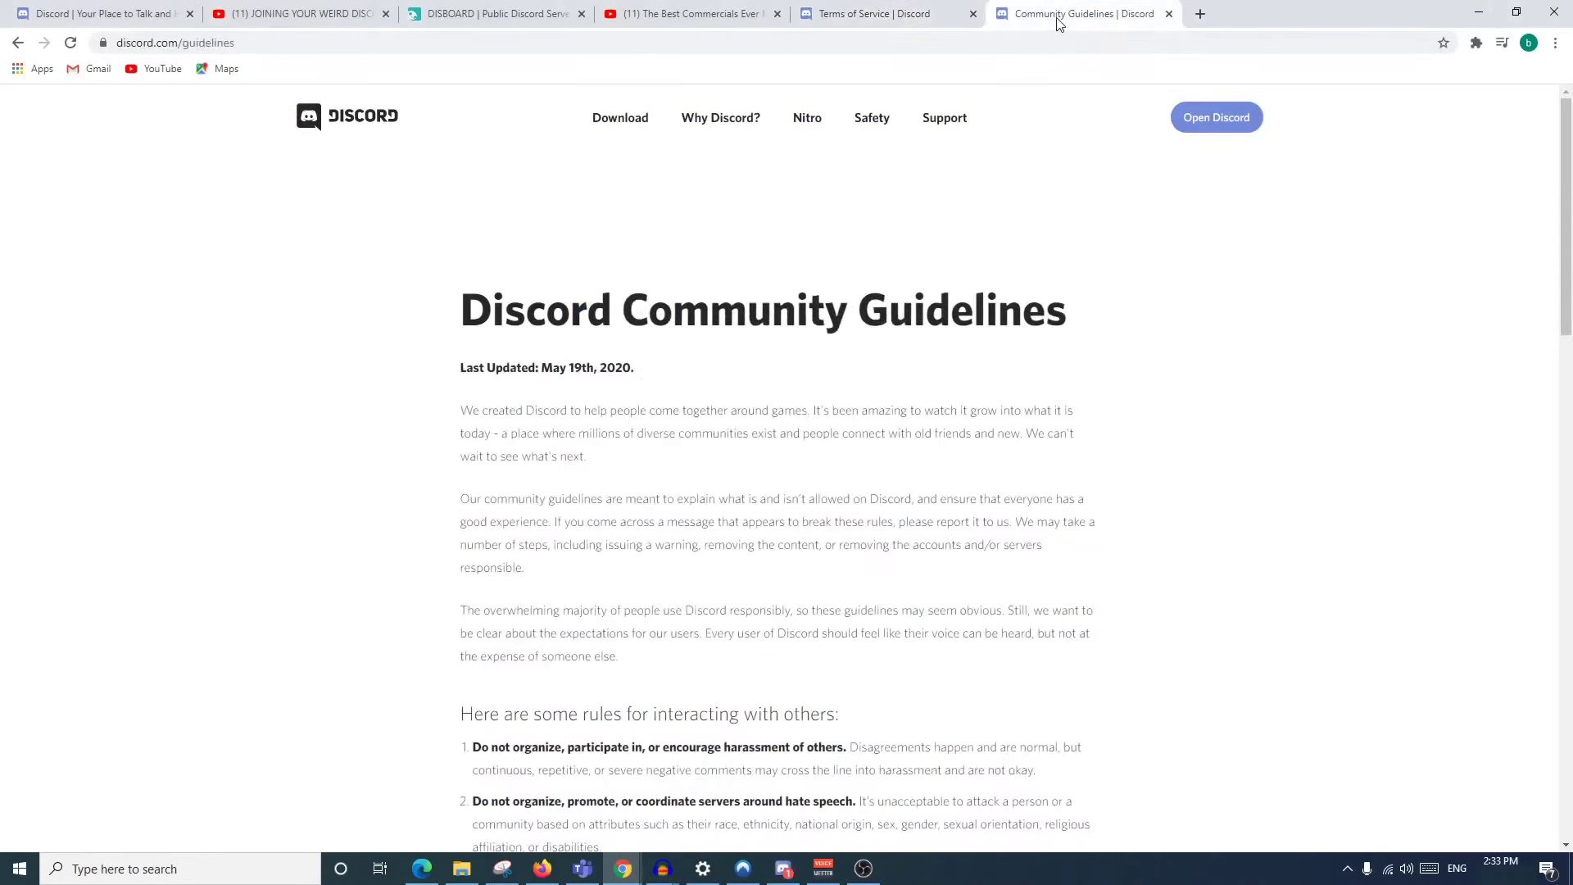
pyautogui.click(853, 25)
pyautogui.scroll(-6, 973, 419)
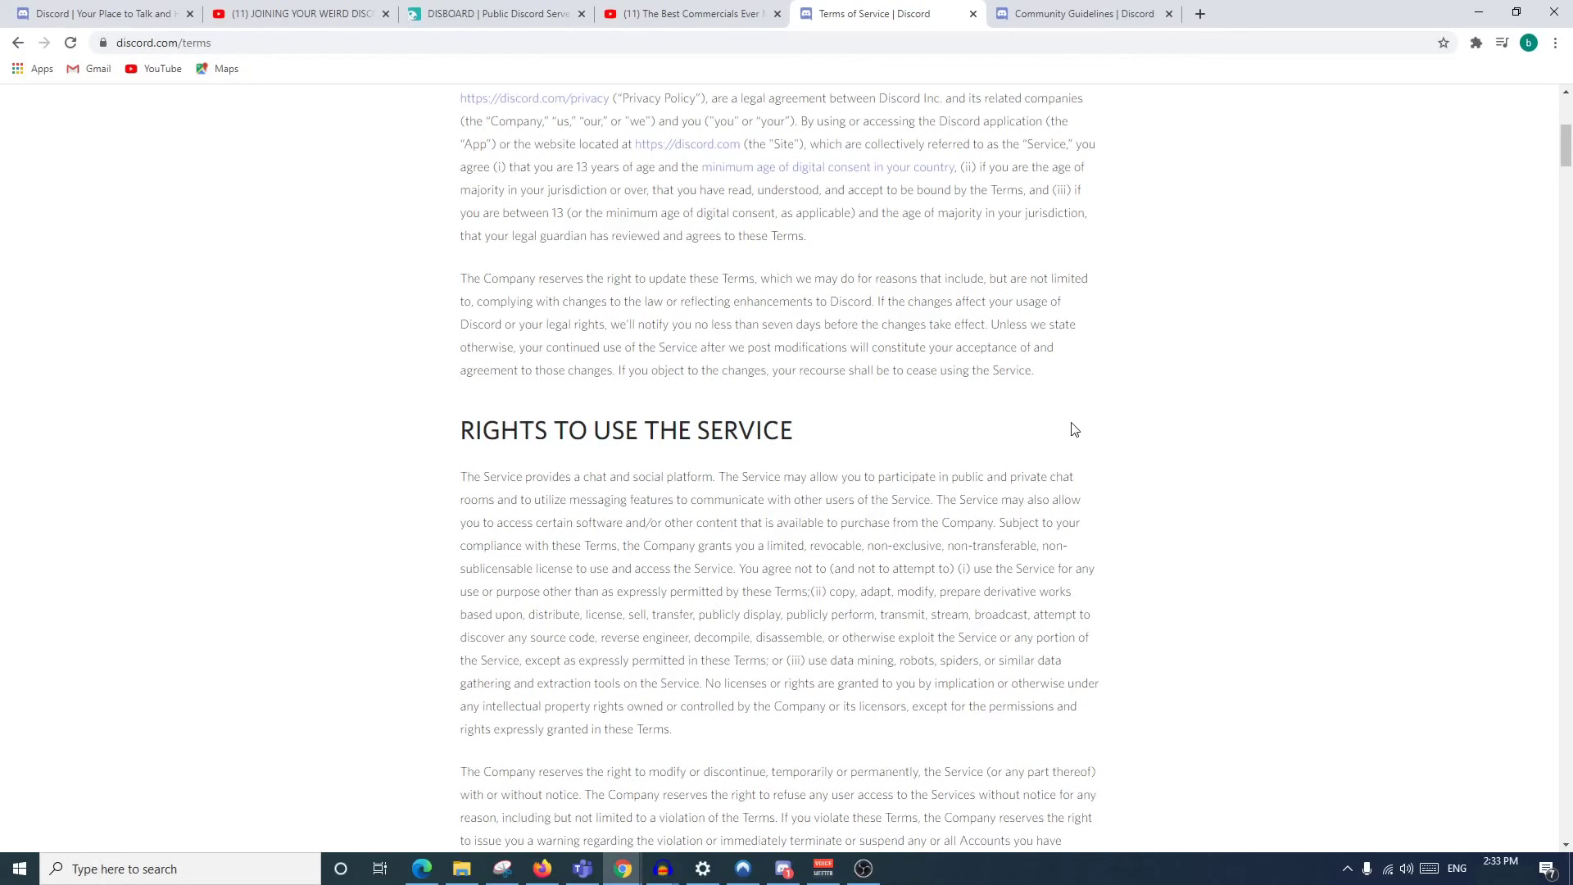
pyautogui.hotkey('ctrl', 'Tab')
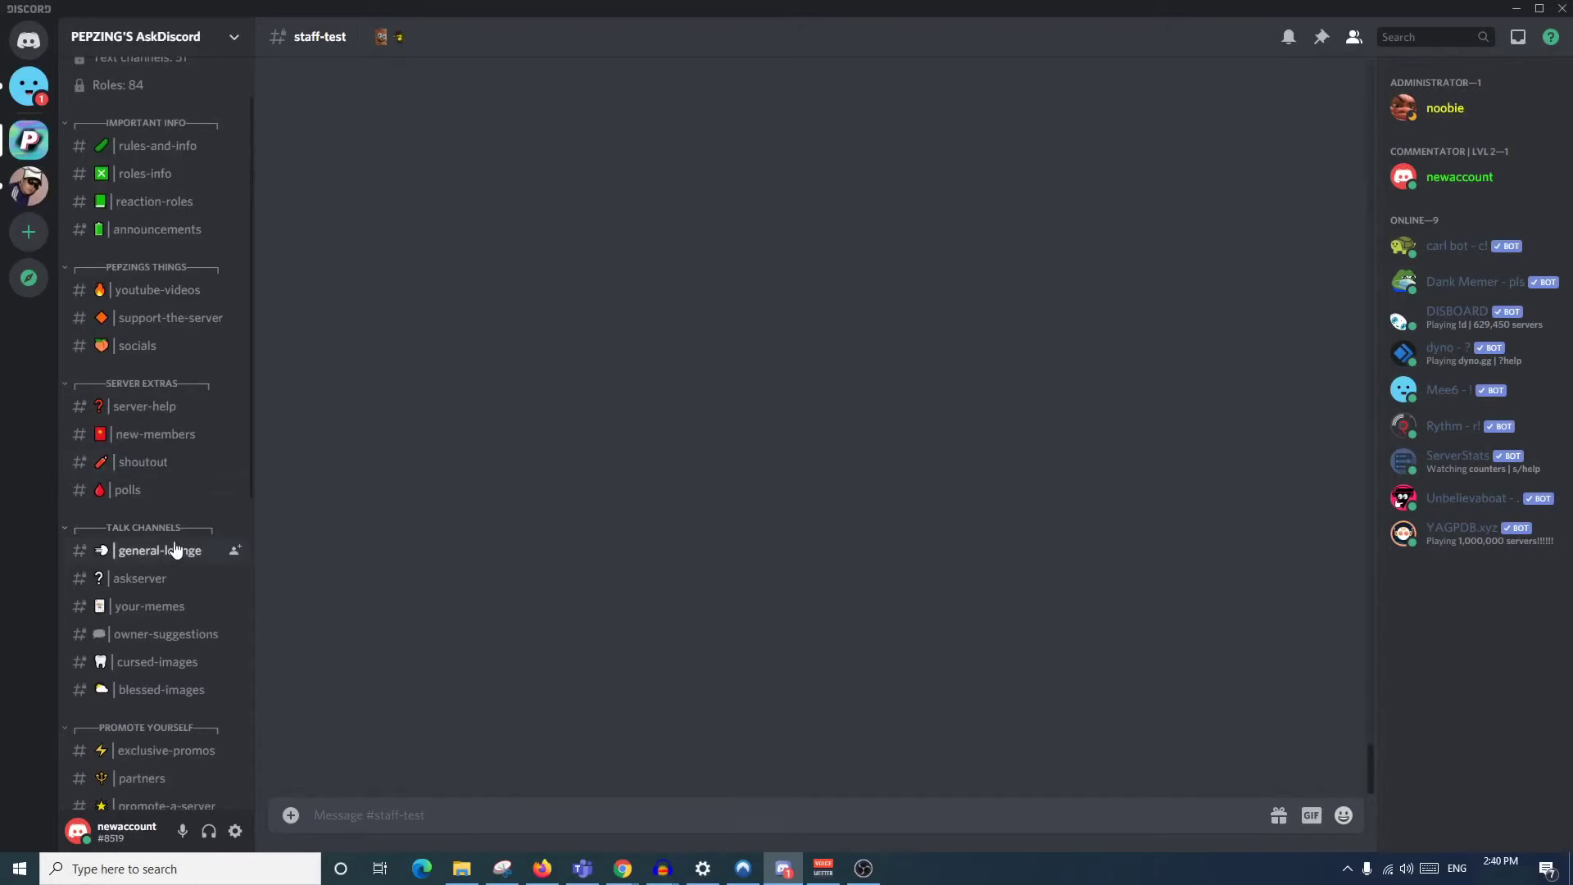
# Send 'hi' in the staff-test channel
pyautogui.scroll(-7, 168, 509)
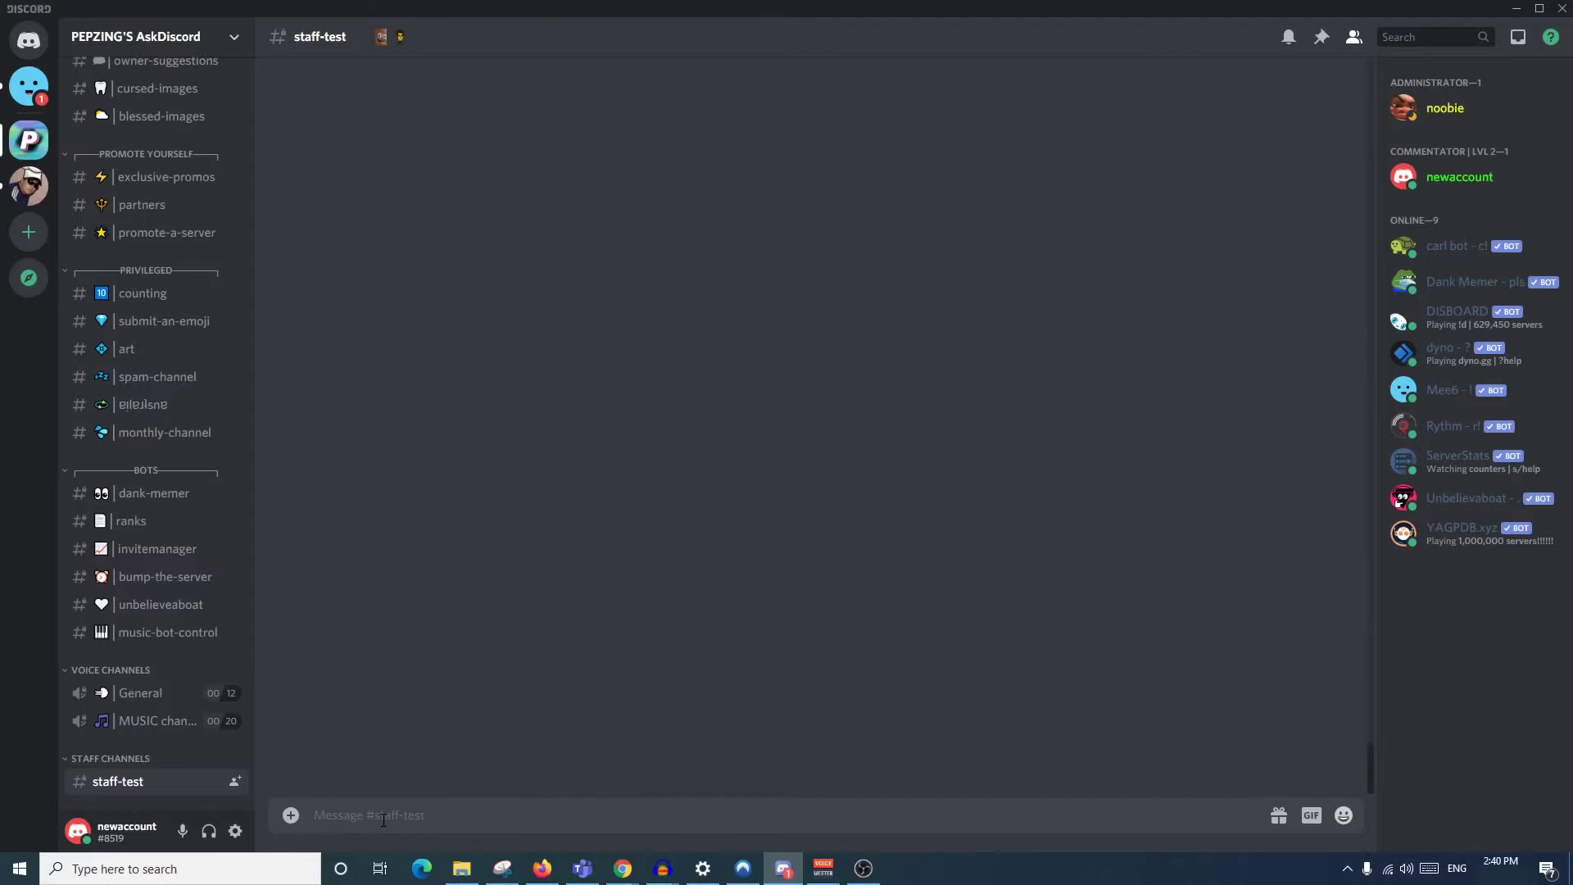
pyautogui.write('hi')
pyautogui.press('Return')
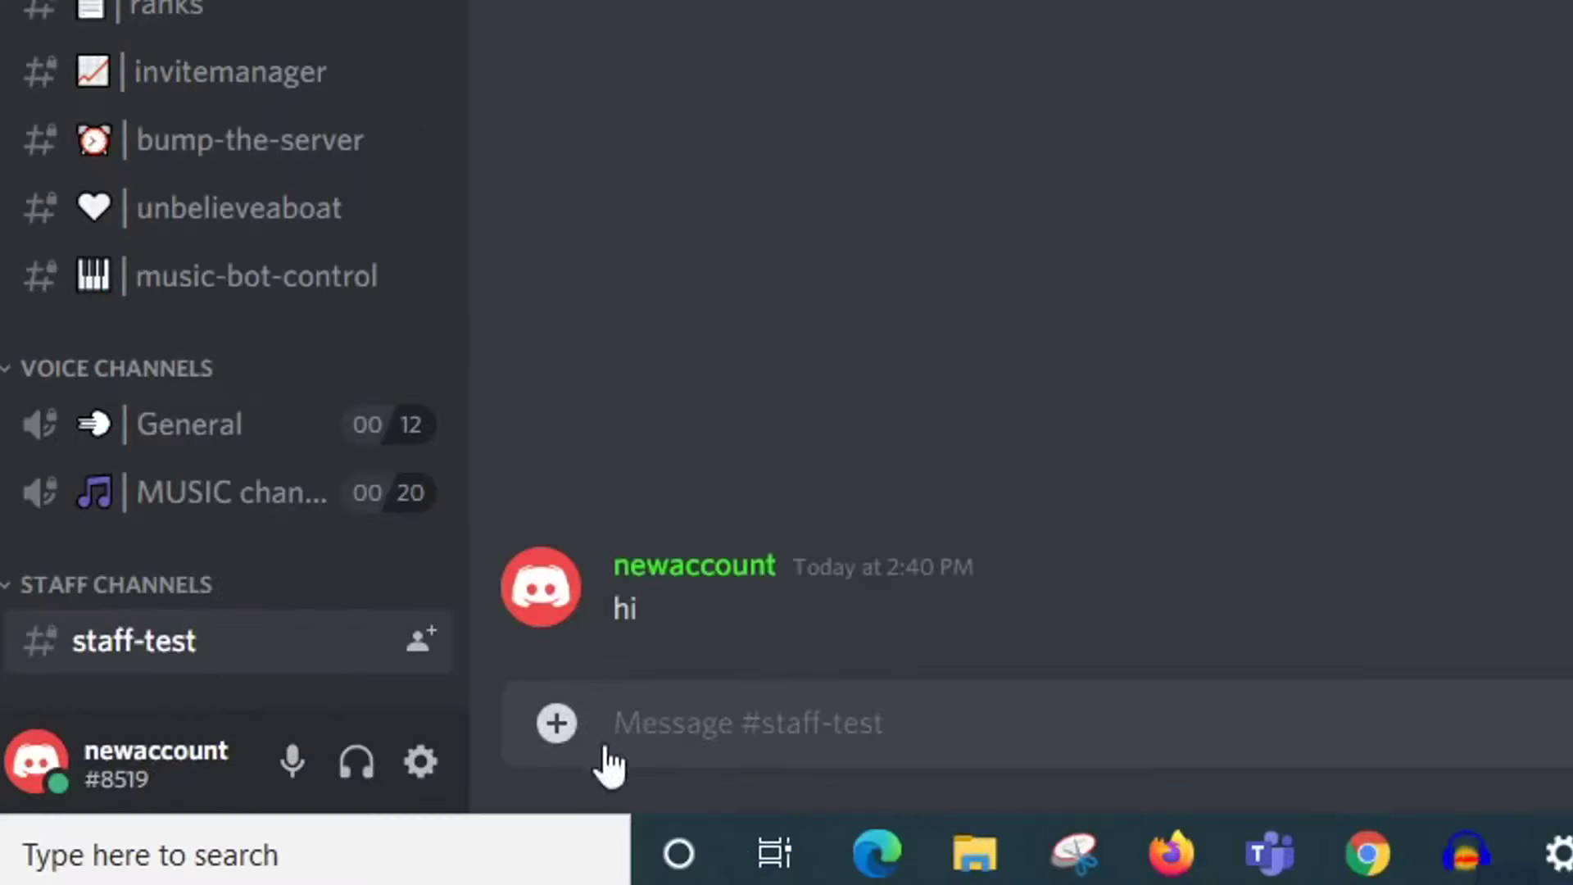
# Post welcome_sign.png with an emoji comment, then post it again marked as spoiler
pyautogui.click(549, 729)
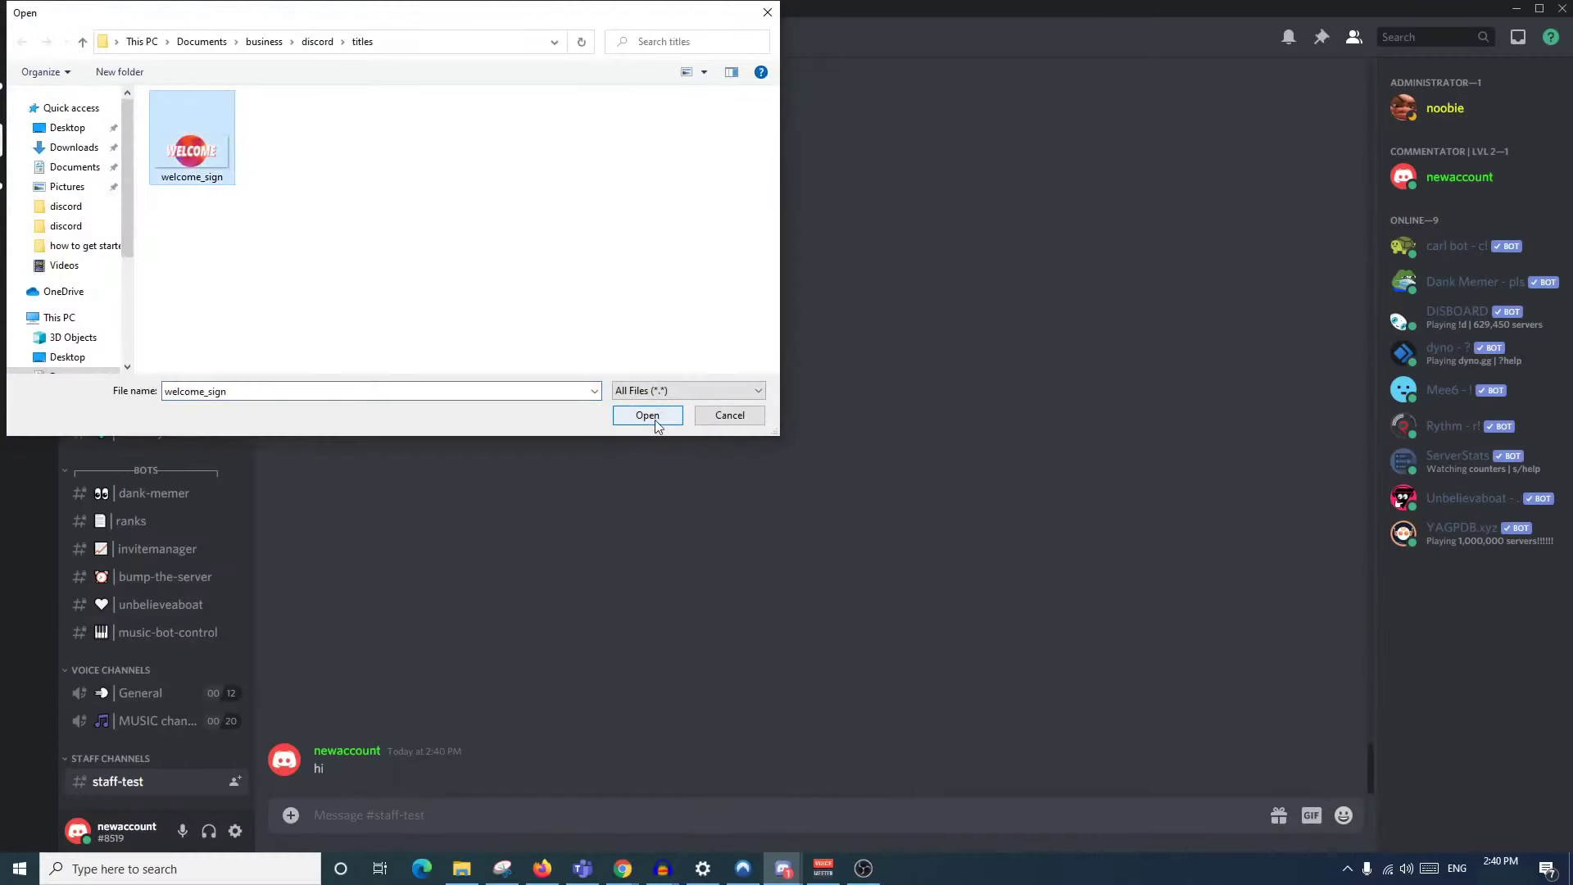
pyautogui.click(655, 421)
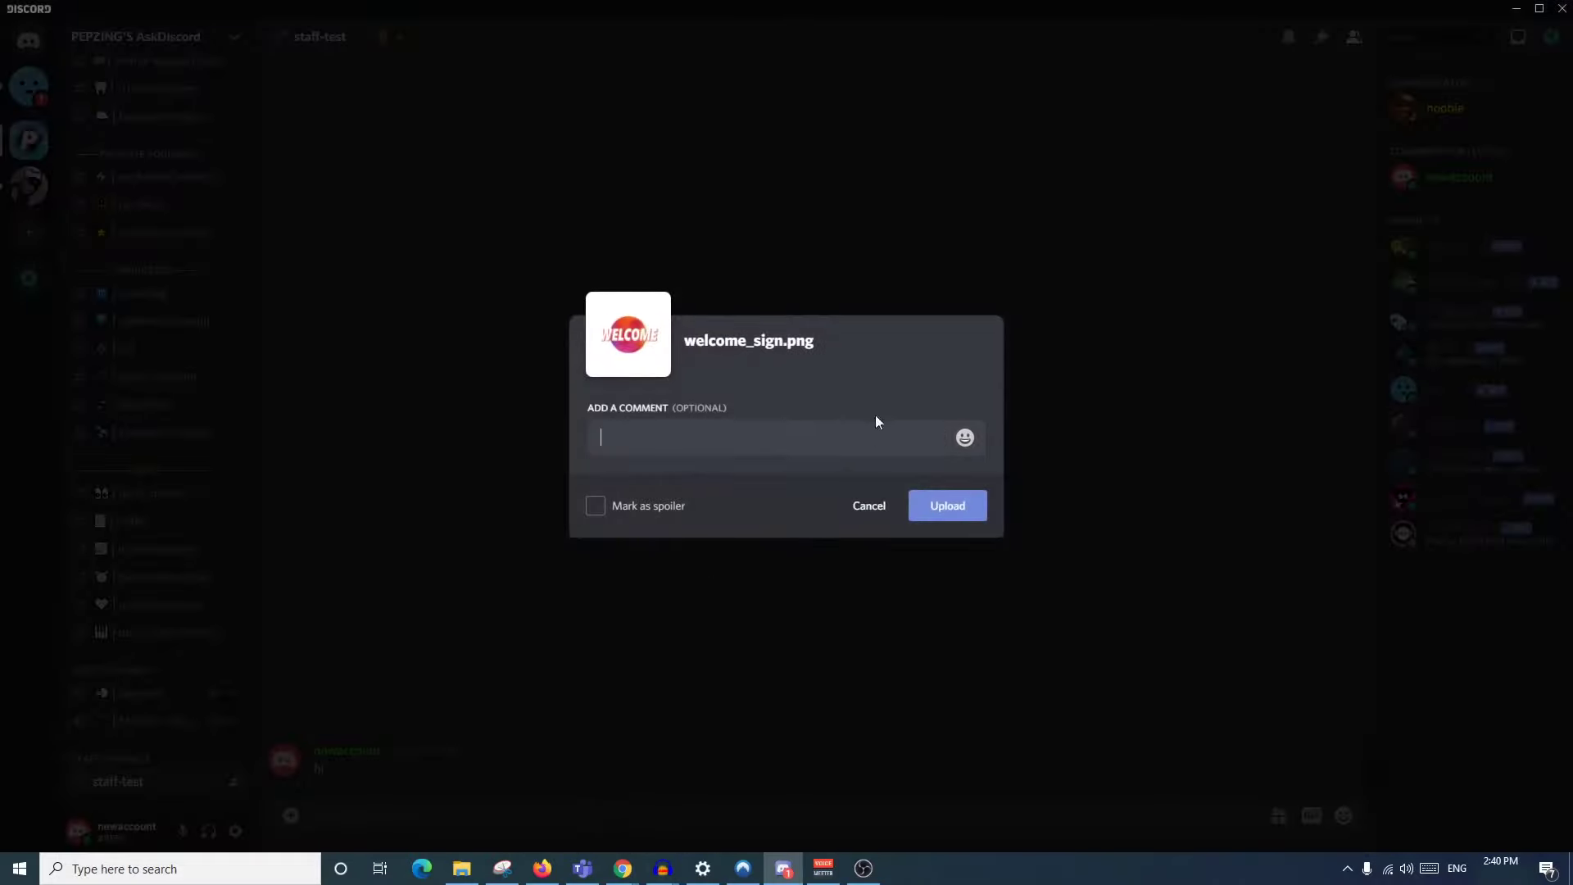
pyautogui.click(964, 440)
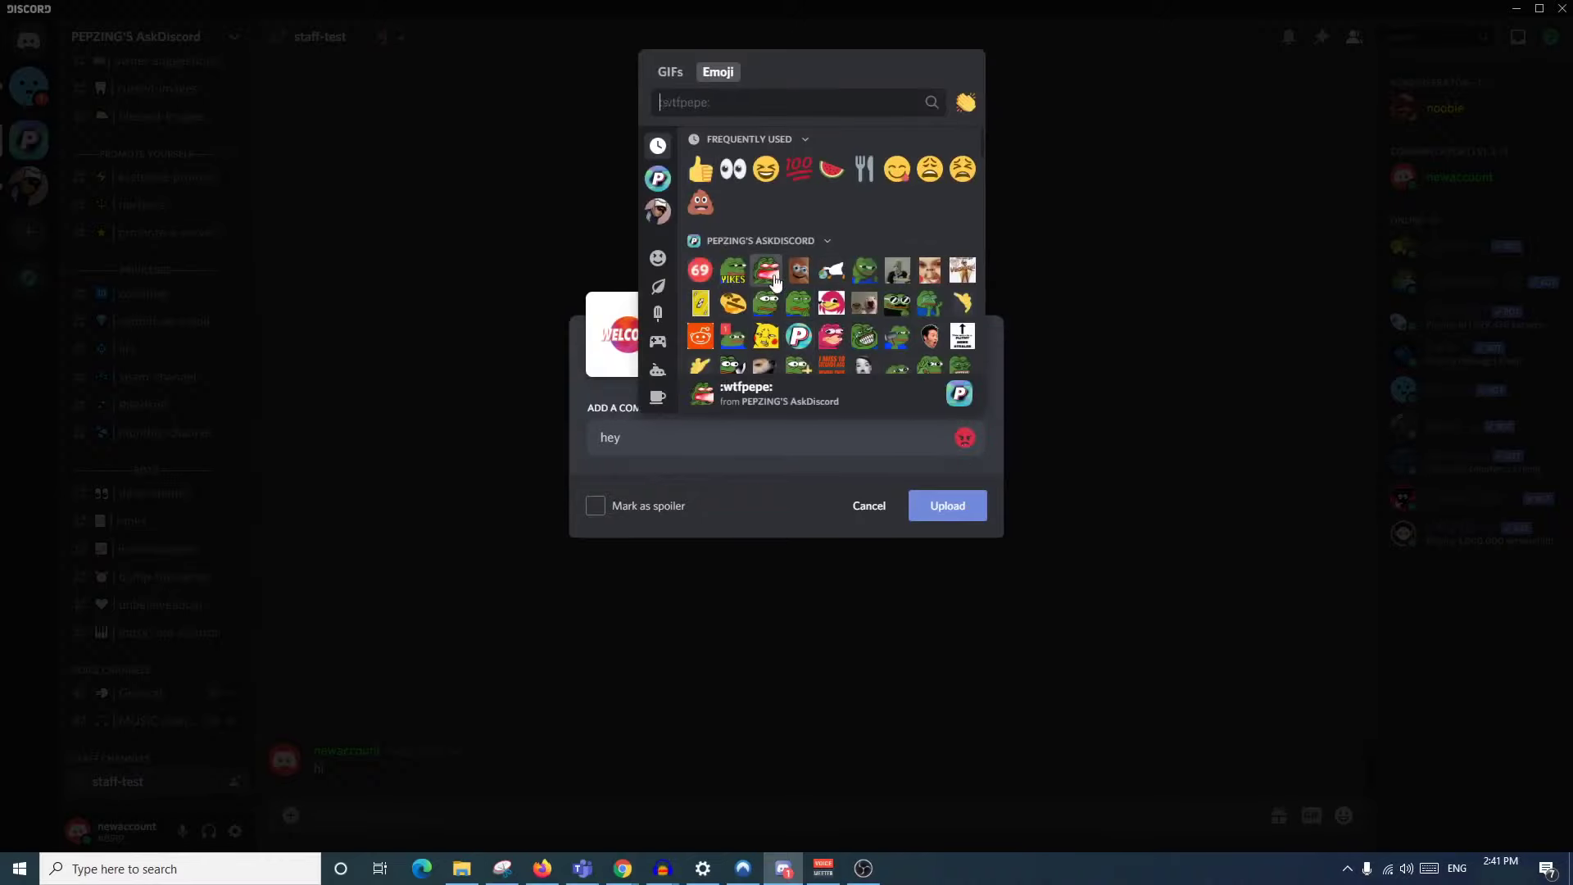
pyautogui.click(935, 506)
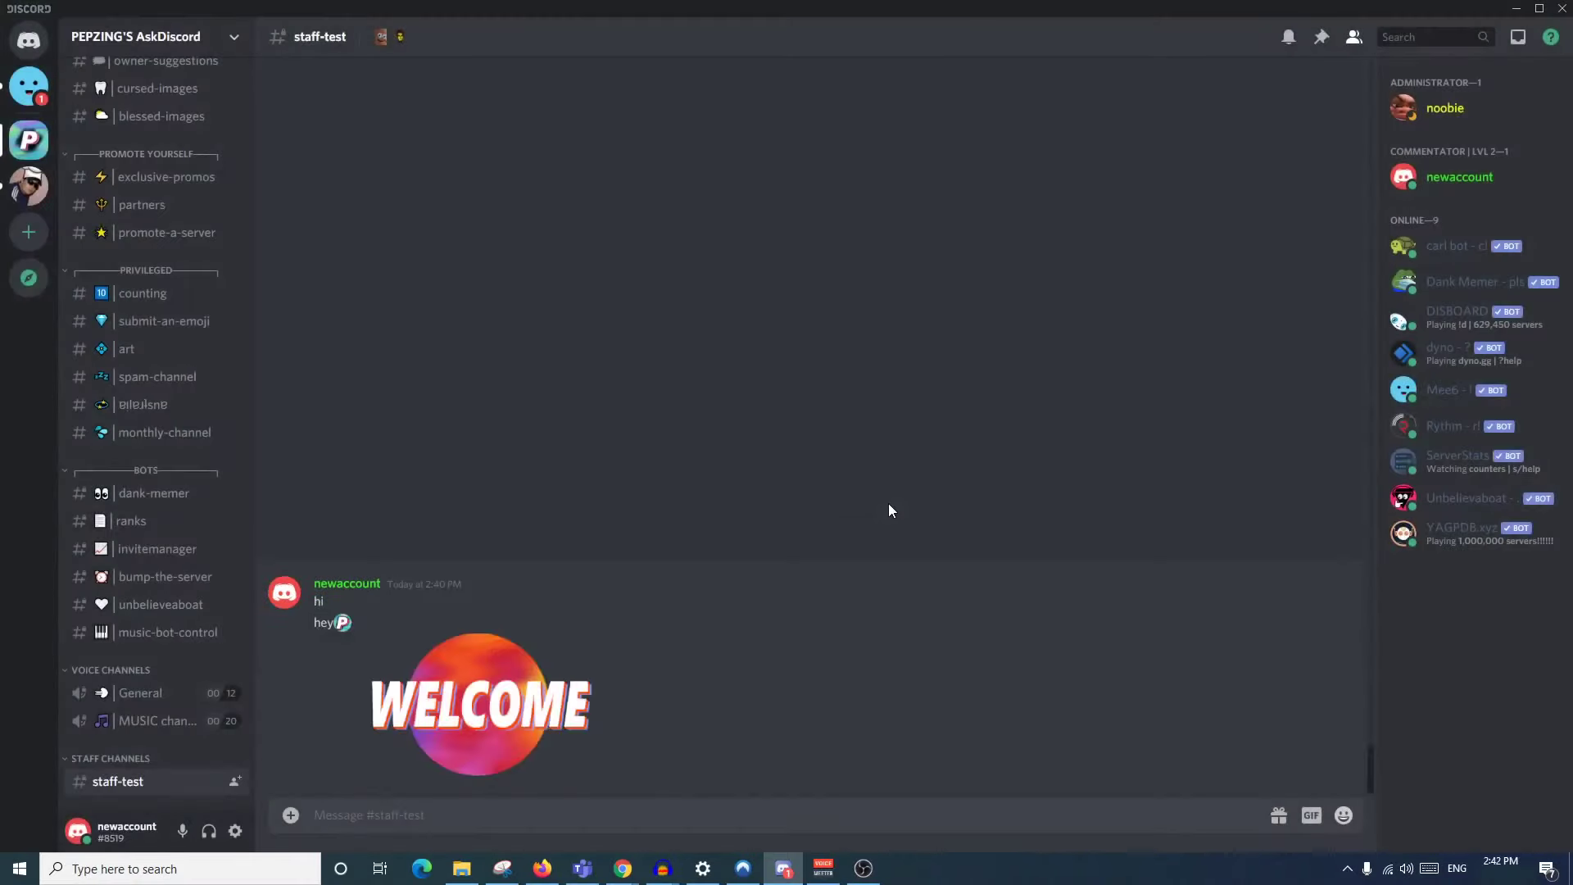
pyautogui.hotkey('ctrl', 'v')
pyautogui.click(595, 506)
pyautogui.click(932, 509)
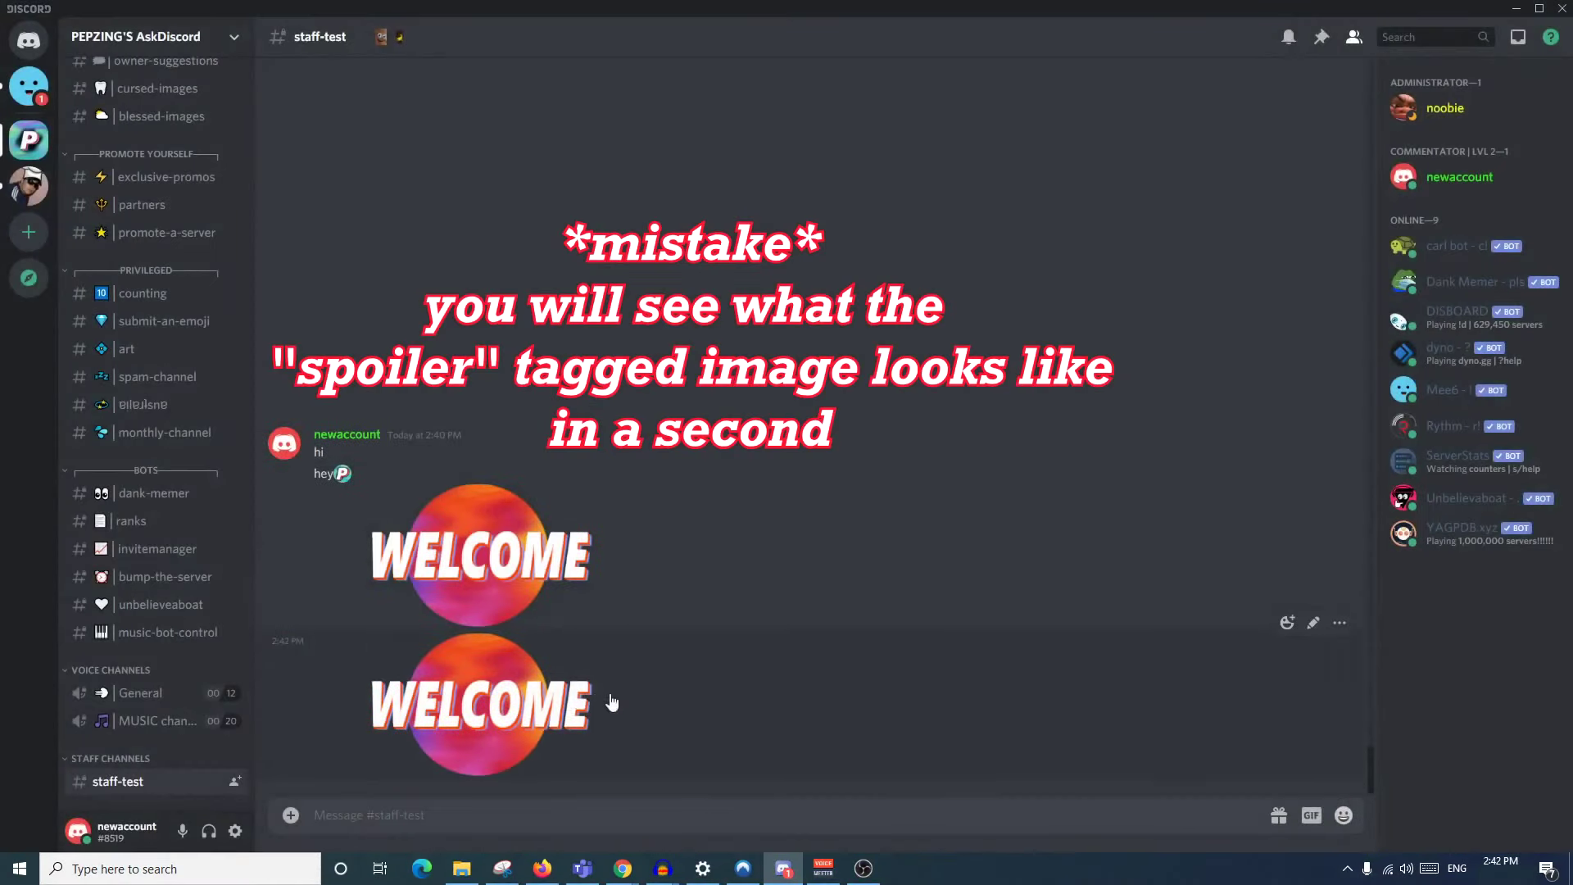
# Send the :unoreverse: emoji and bring up the GIF picker
pyautogui.click(1342, 819)
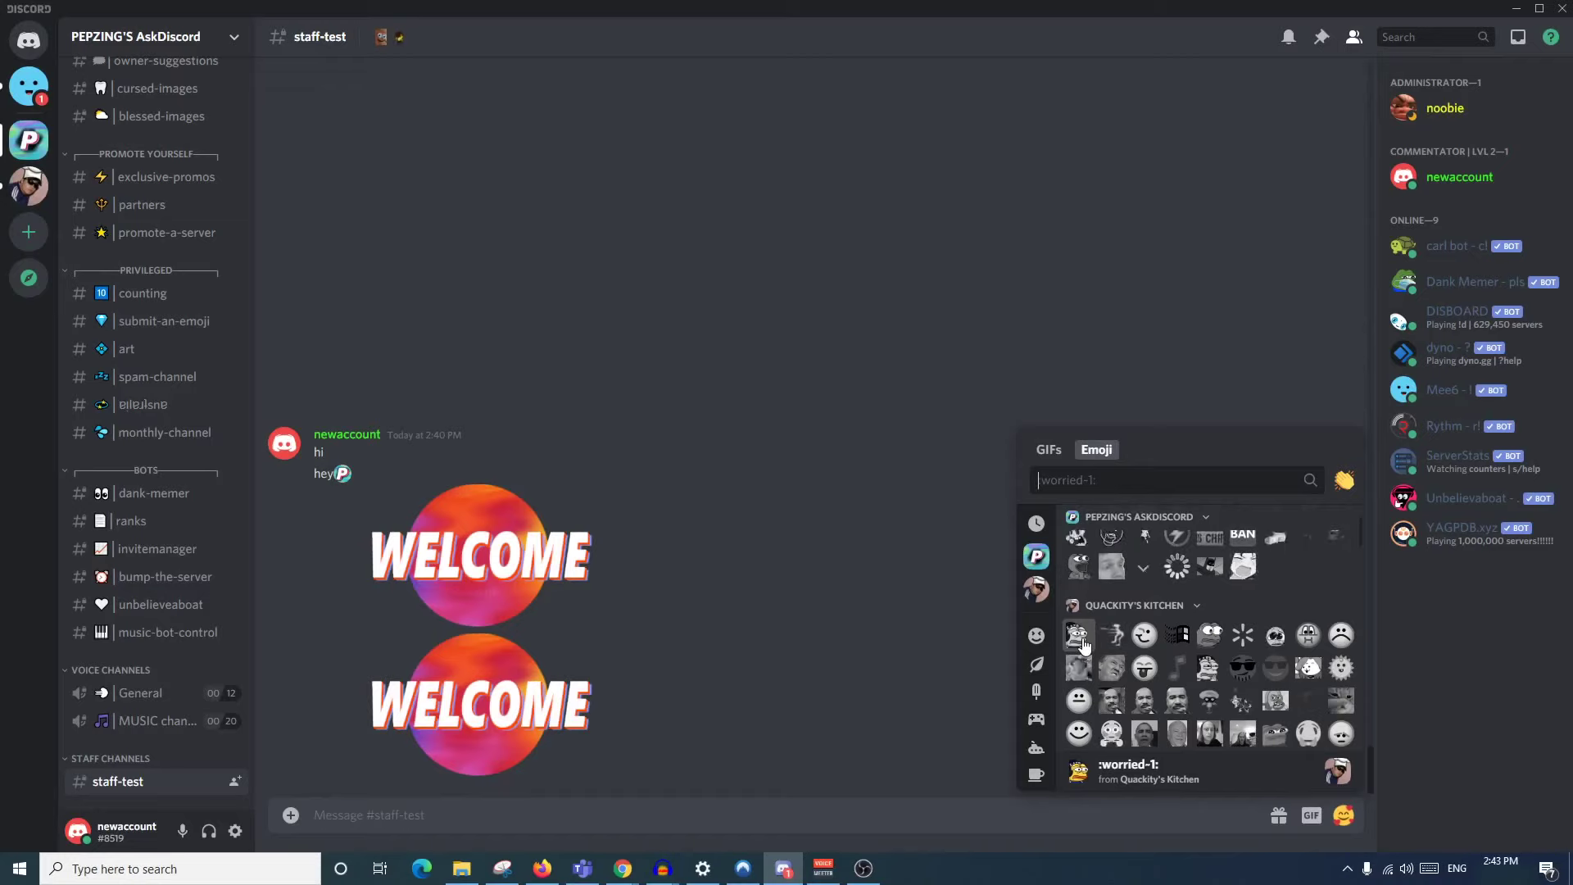
pyautogui.scroll(2, 1211, 650)
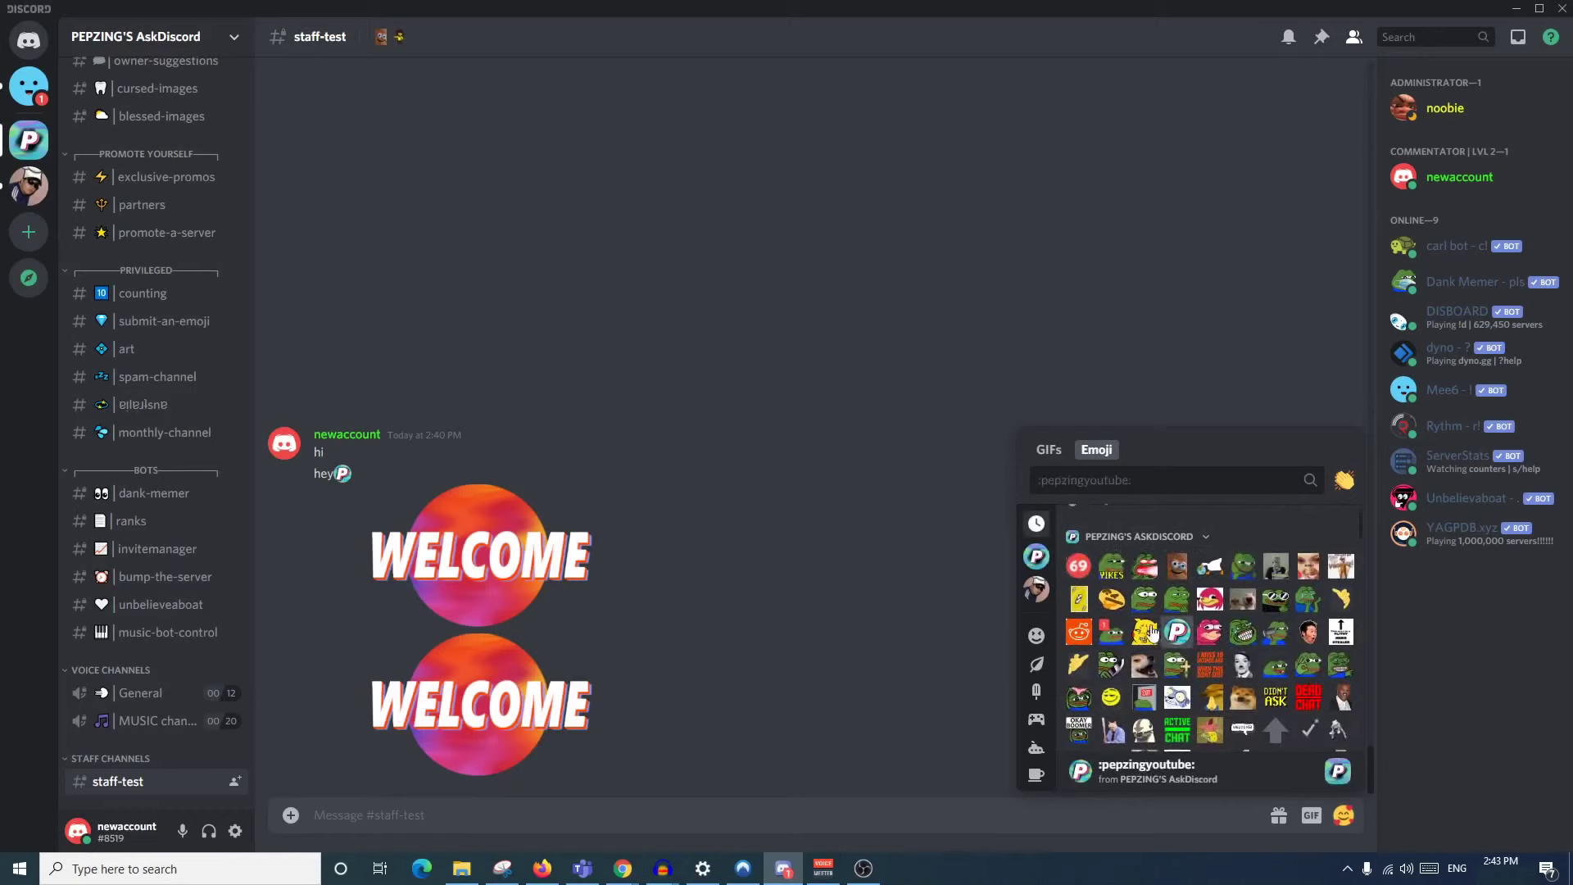
pyautogui.click(1079, 602)
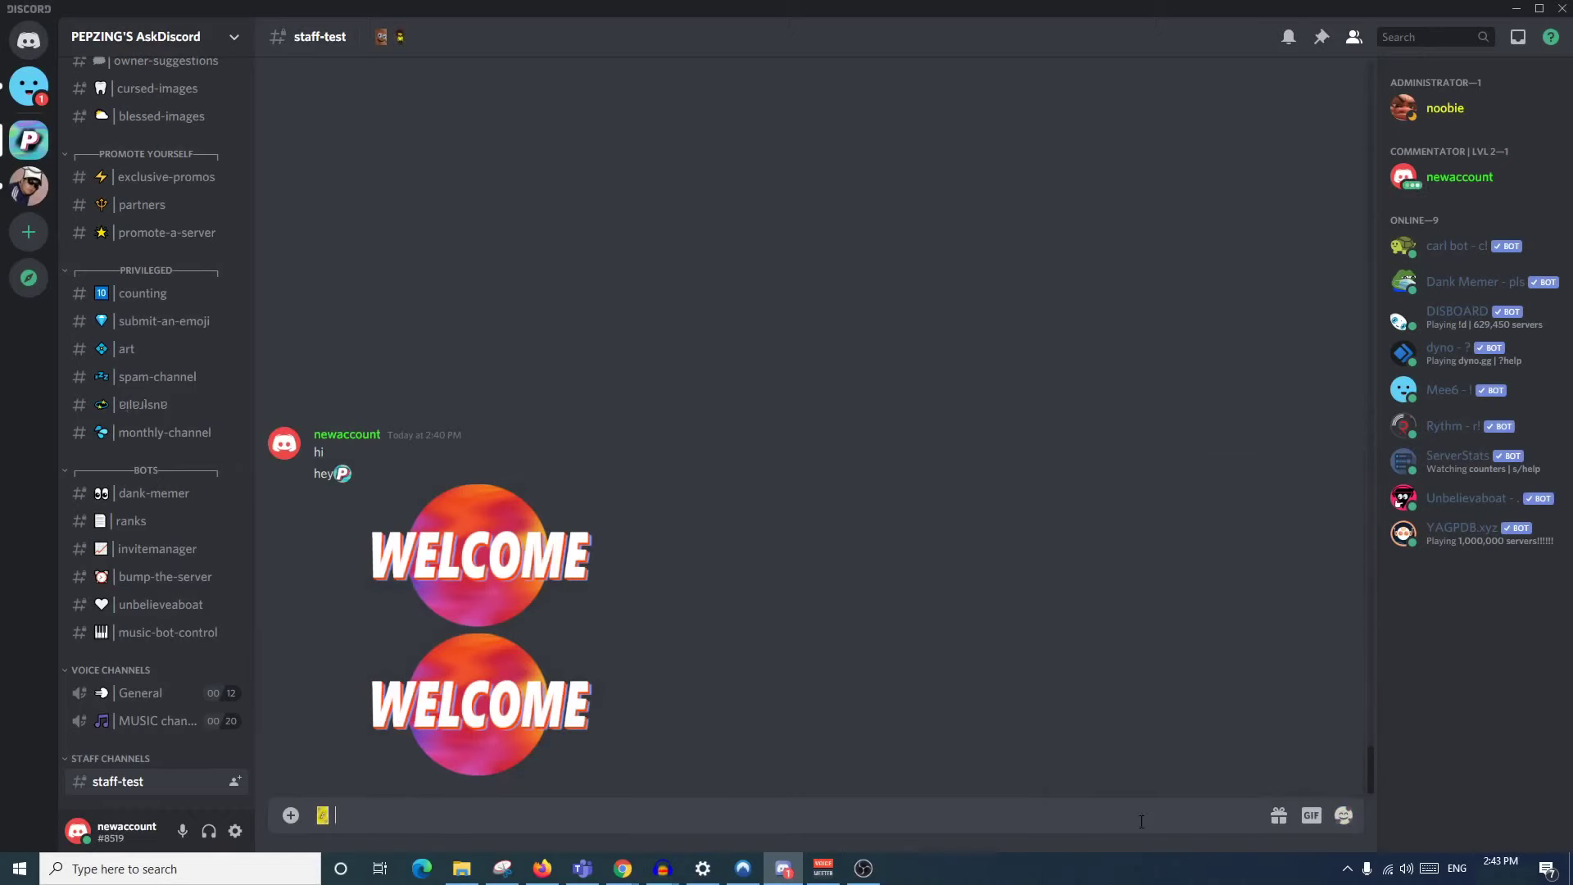
pyautogui.press('Return')
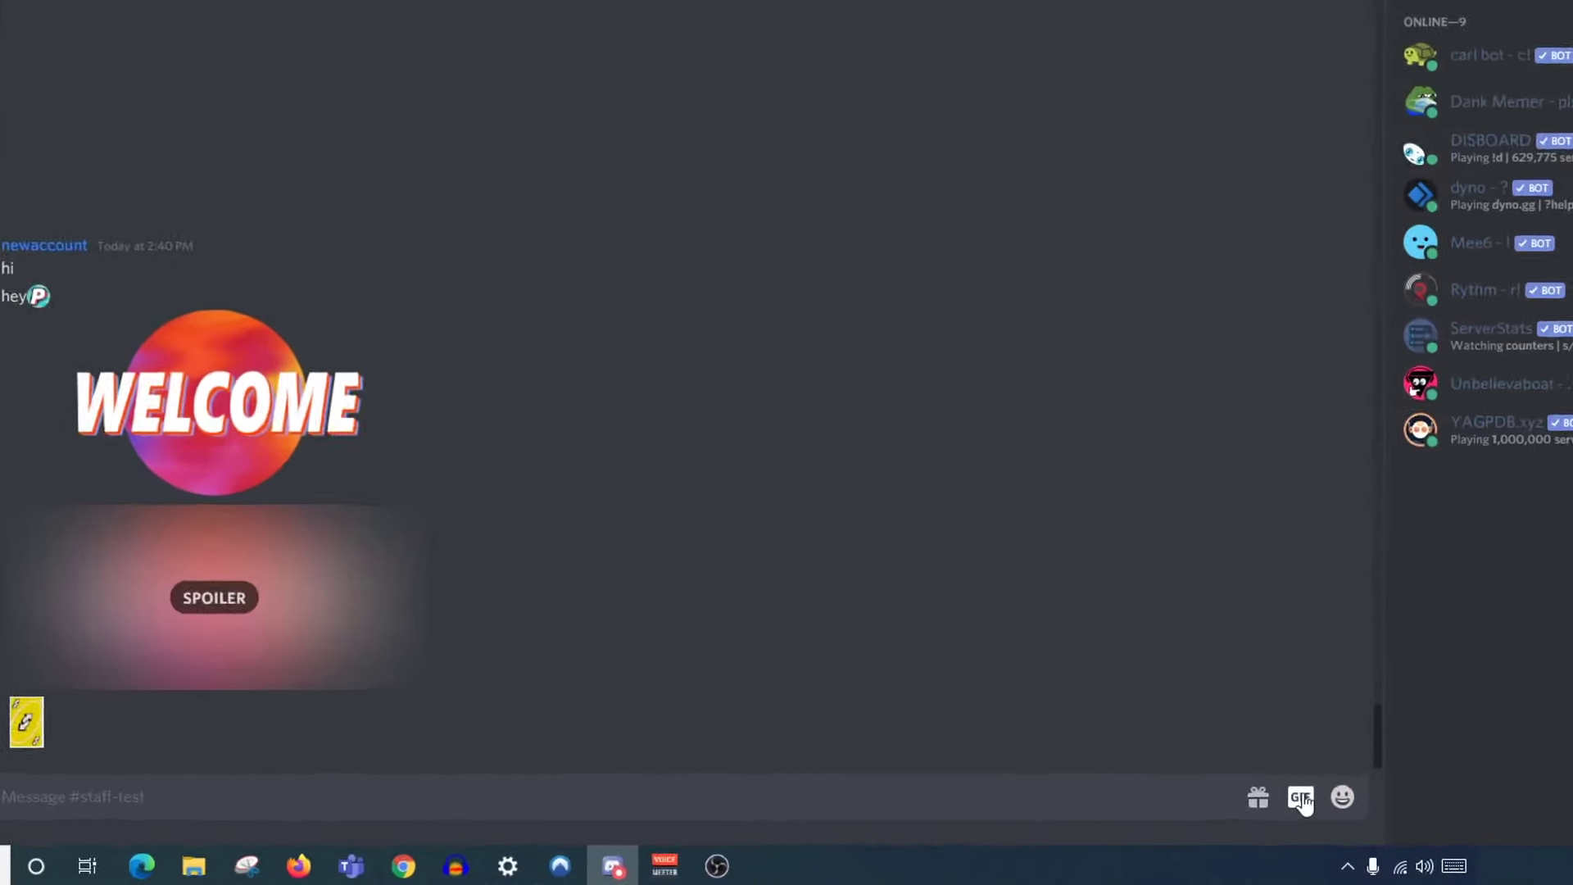
pyautogui.click(1276, 754)
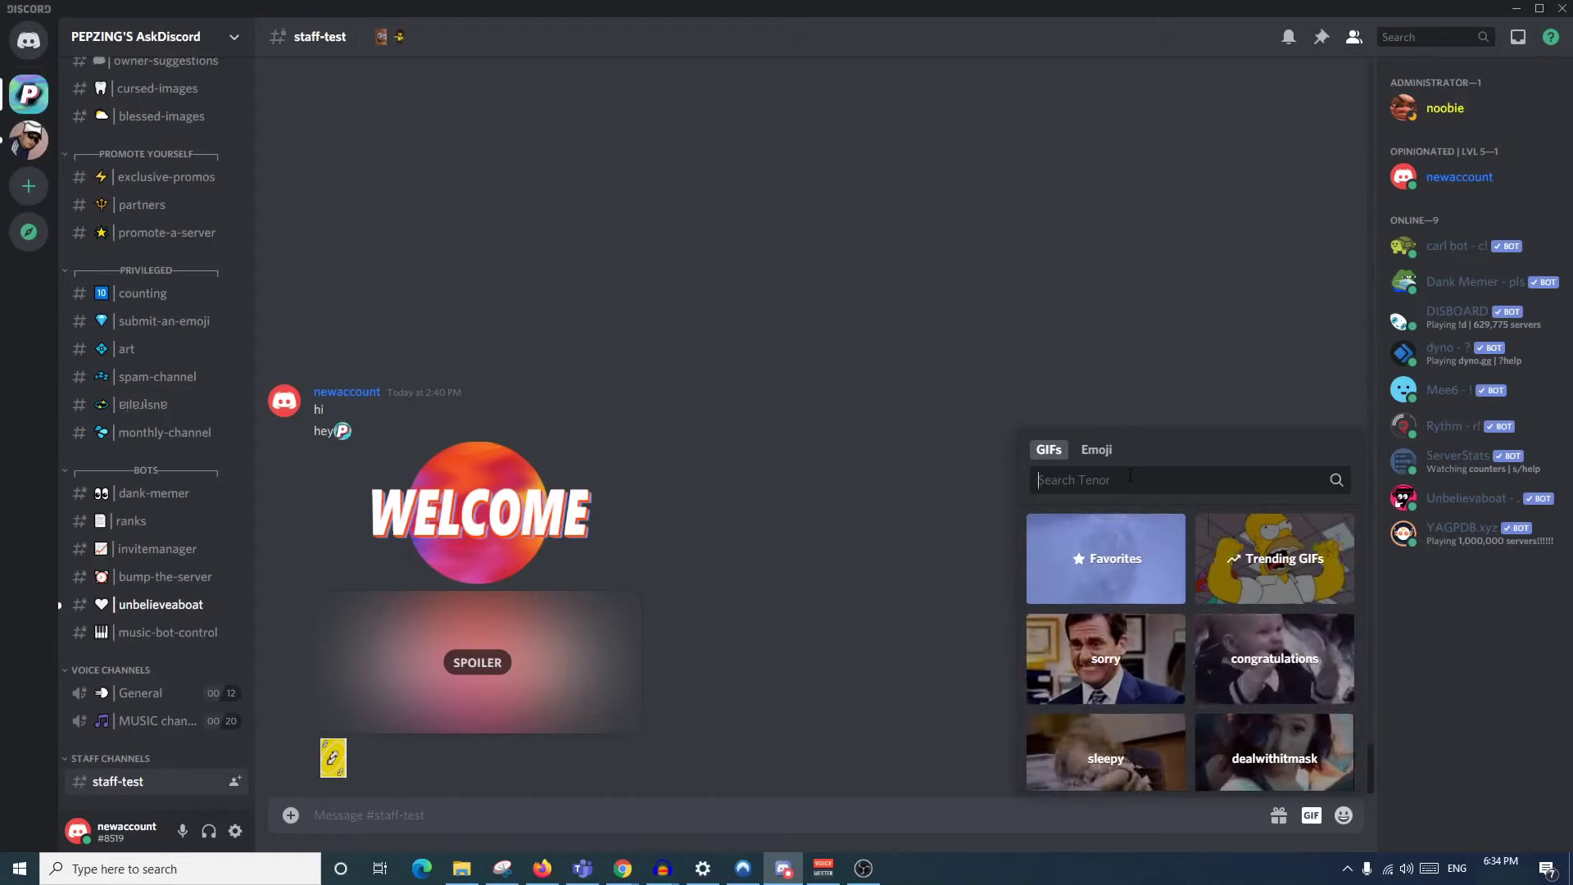
# Search GIFs for 'angry', then upload and post example.gif to staff-test
pyautogui.write('angry')
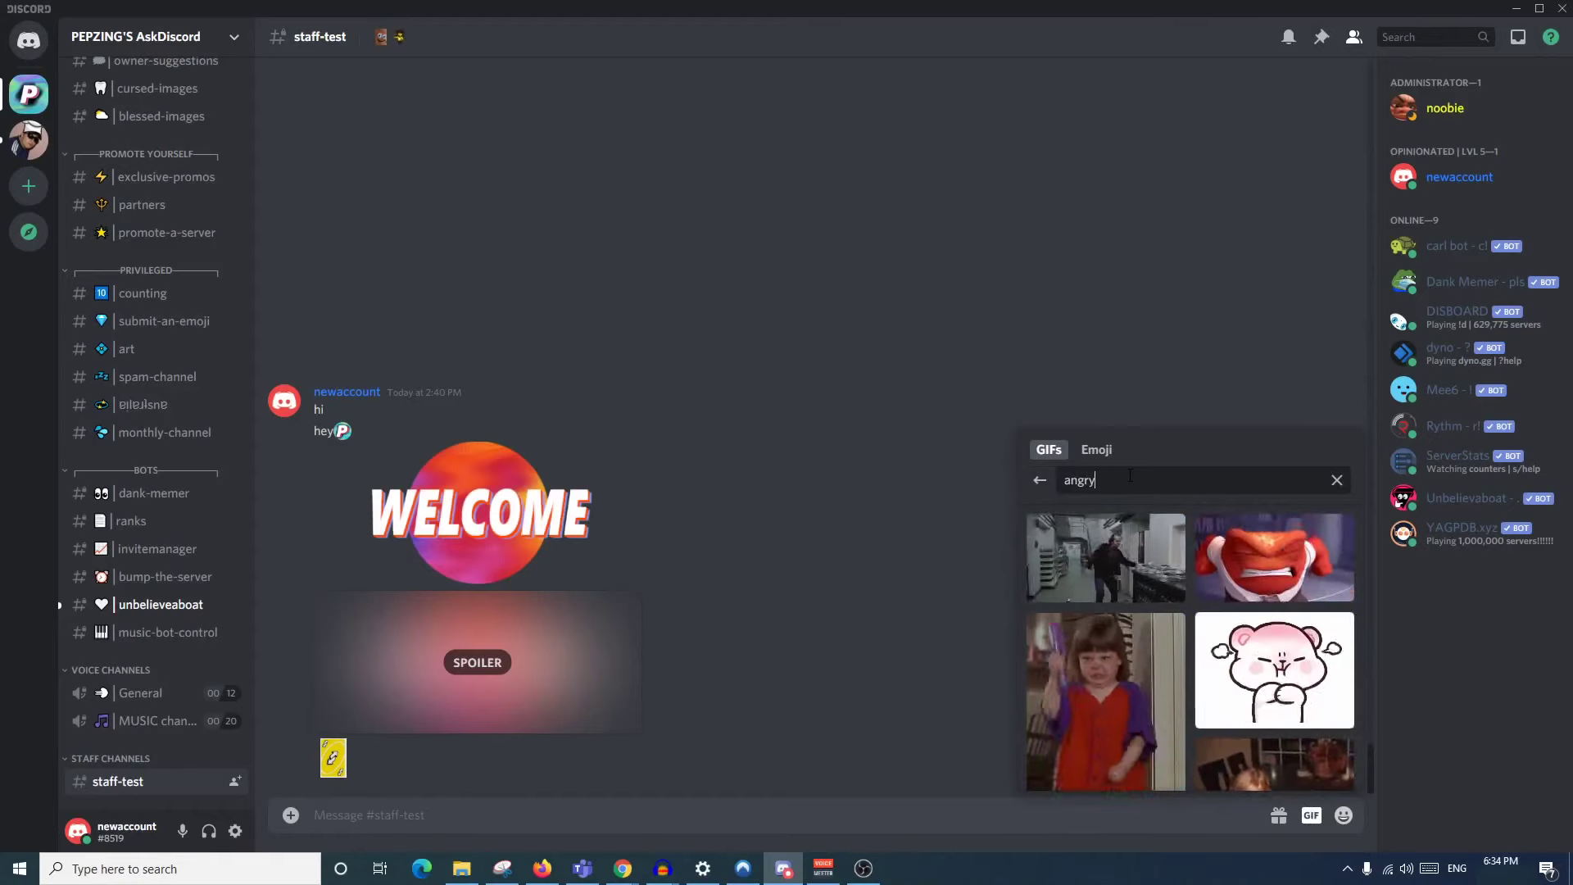
pyautogui.click(291, 815)
pyautogui.click(197, 168)
pyautogui.click(647, 415)
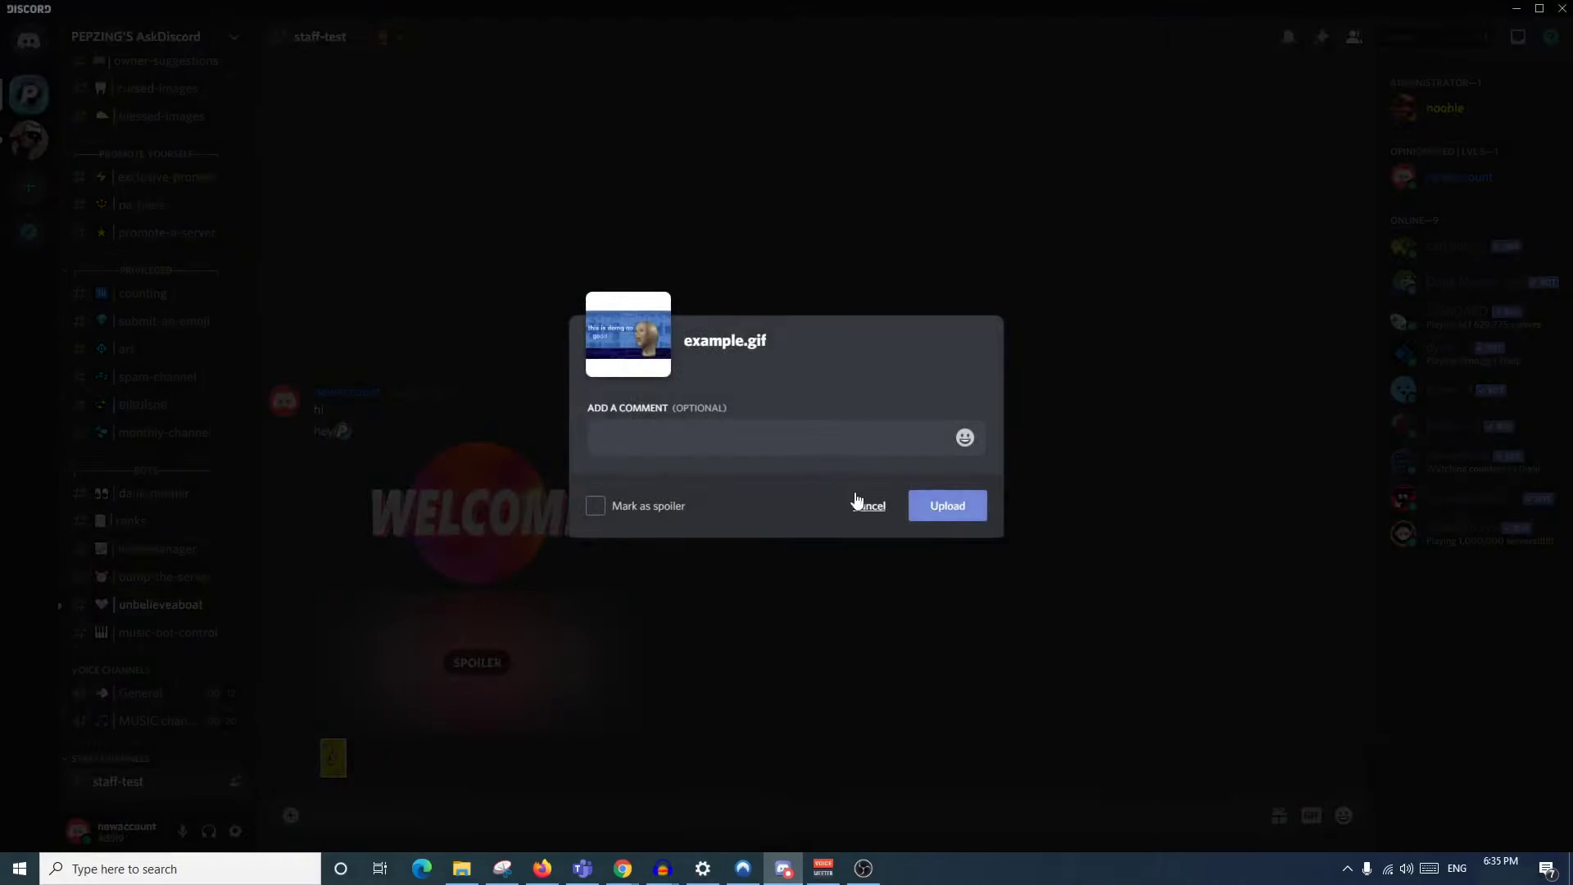
pyautogui.click(926, 509)
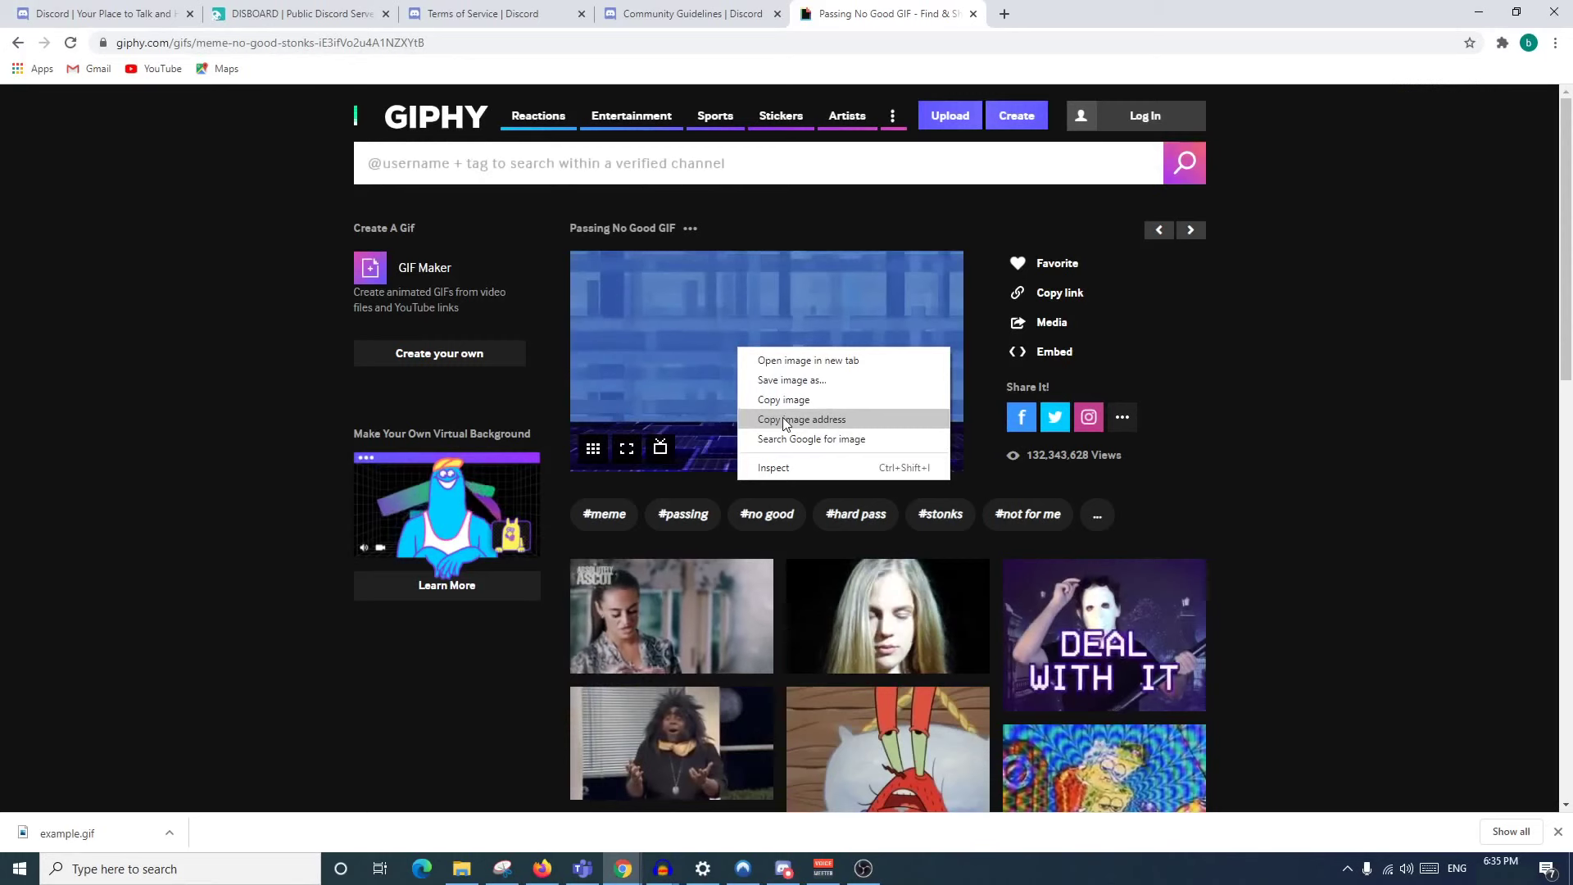
# Post the Giphy GIF's copied image address in staff-test, then paste it again
pyautogui.click(785, 420)
pyautogui.moveTo(783, 867)
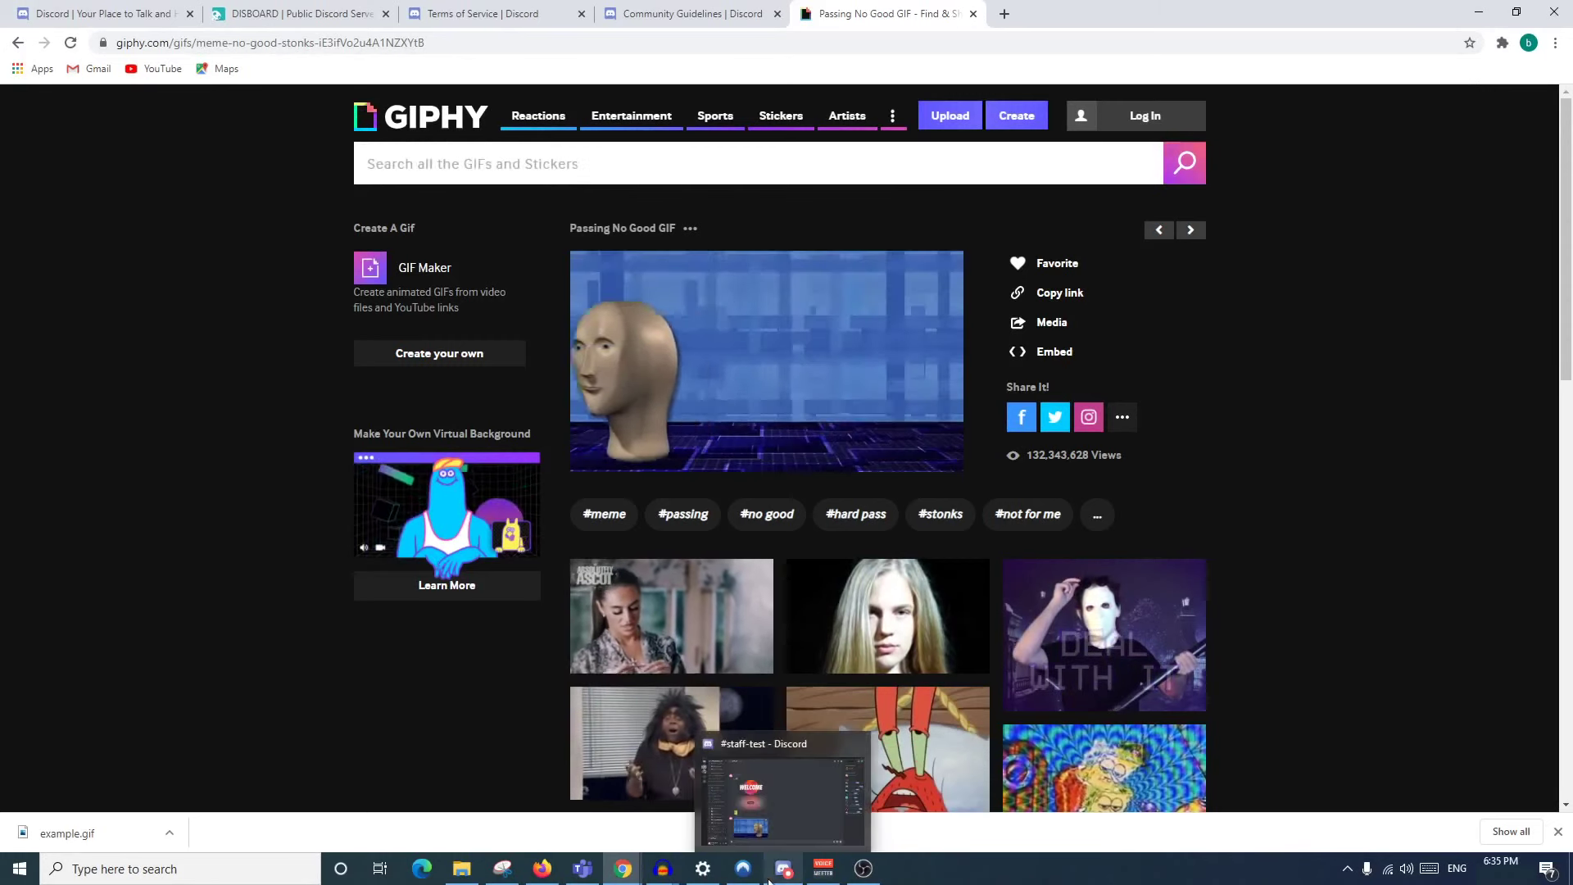
pyautogui.click(772, 824)
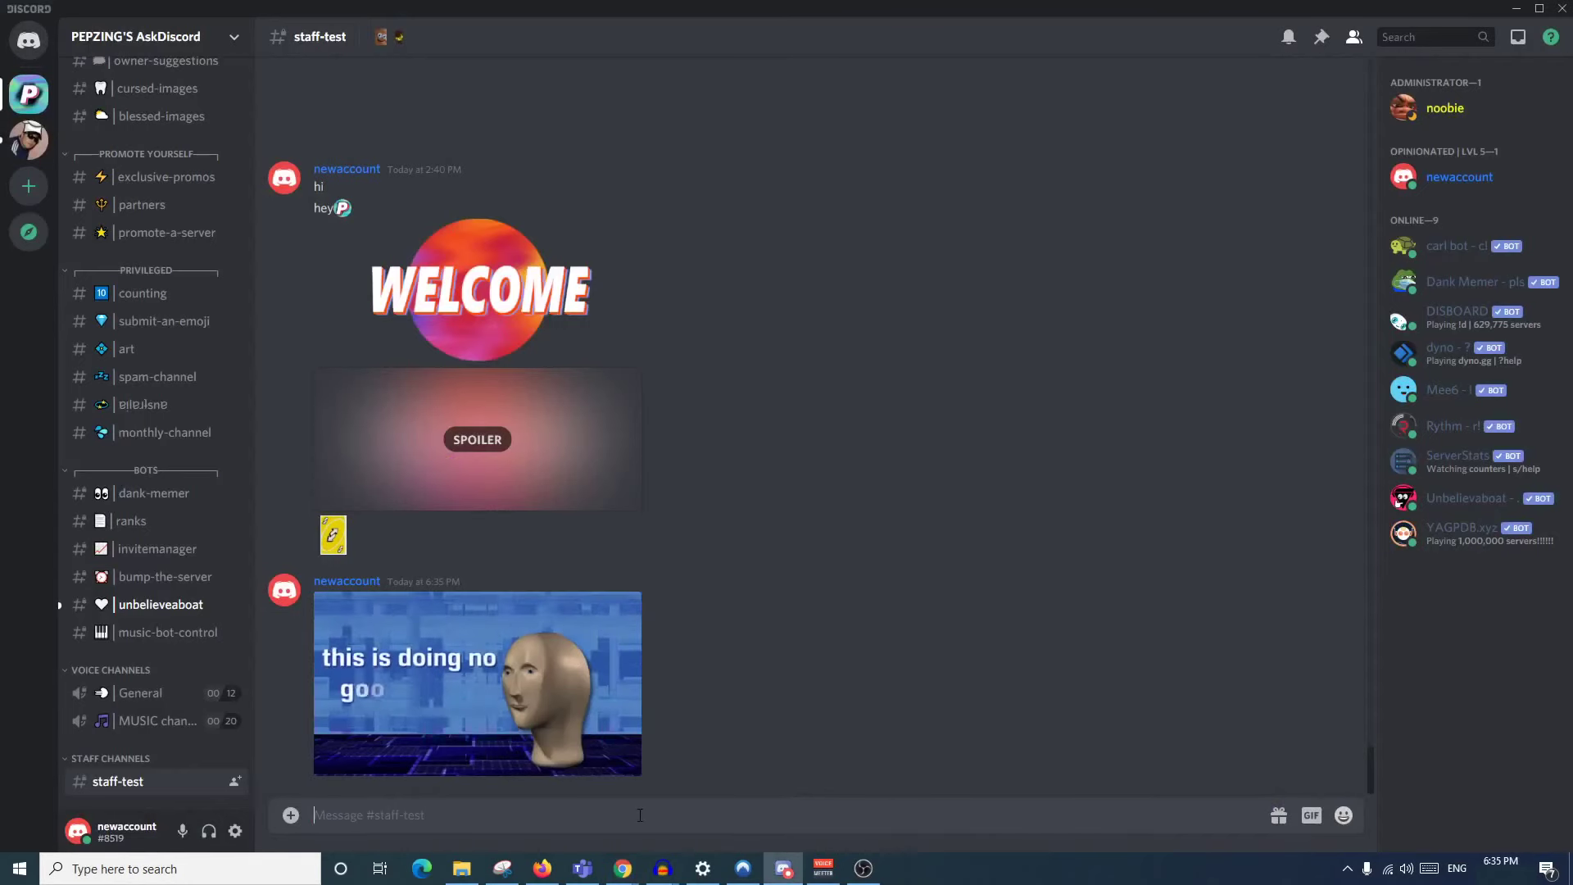
pyautogui.hotkey('ctrl', 'v')
pyautogui.press('Return')
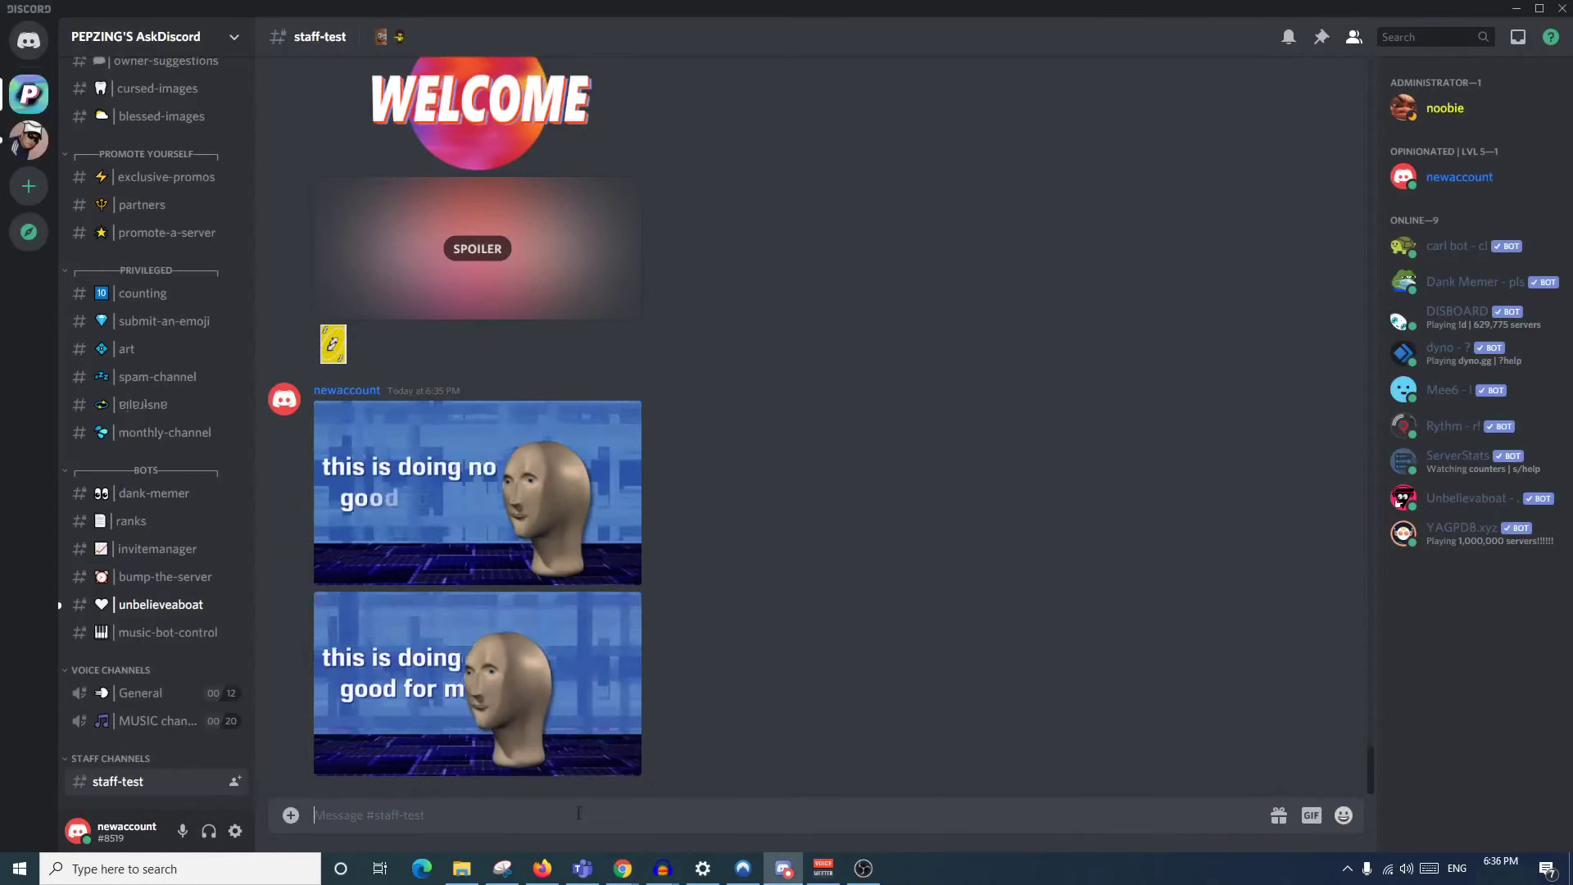
pyautogui.hotkey('ctrl', 'v')
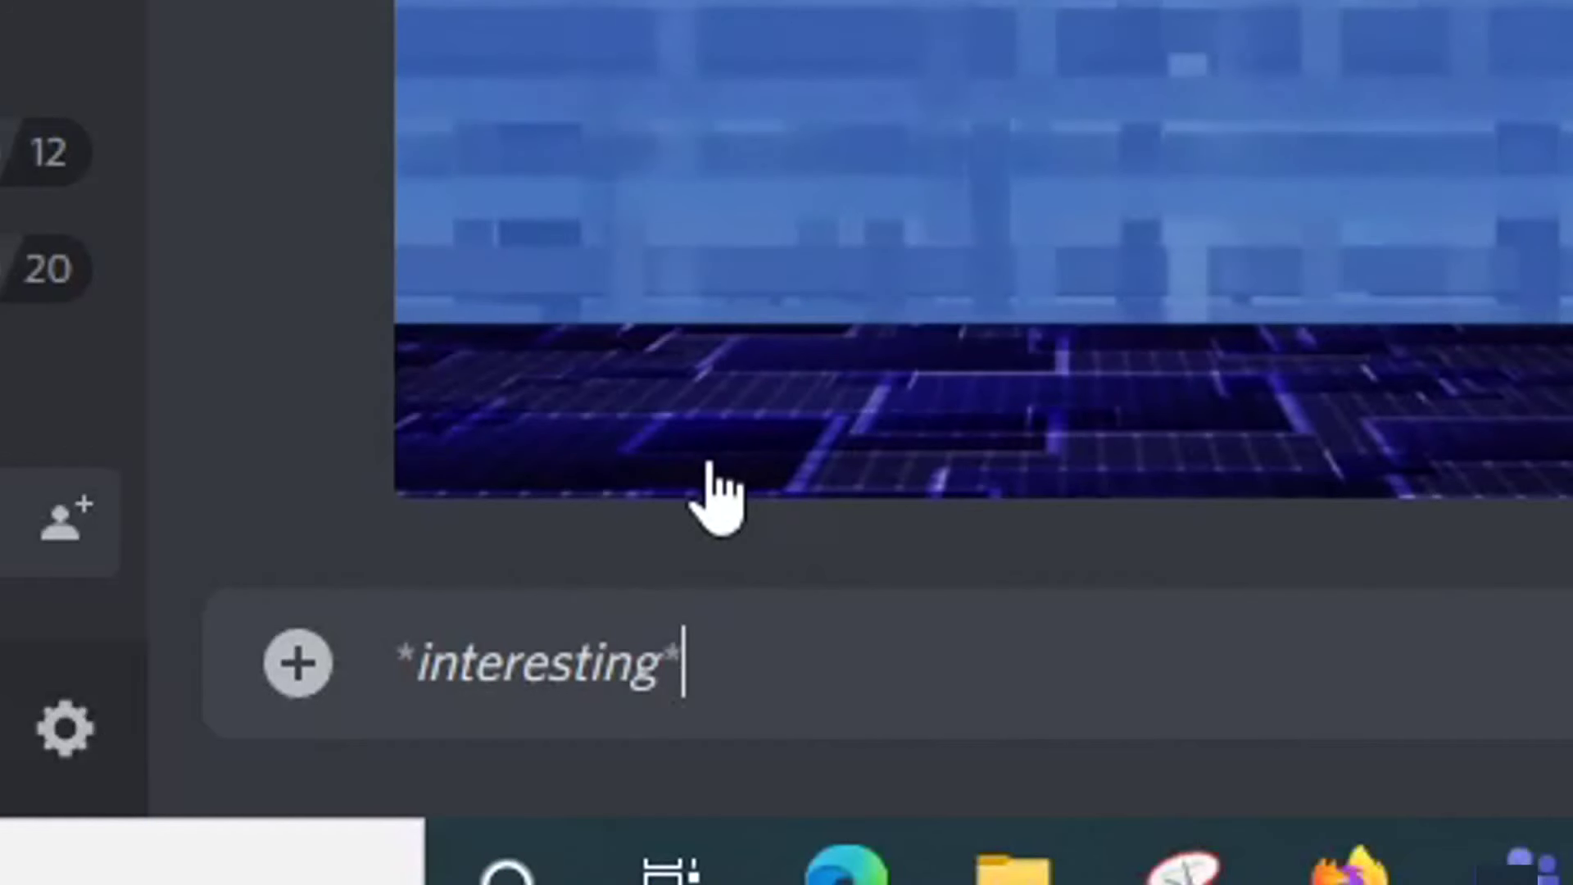
# Send the italic *interesting* message and open the #ranks channel
pyautogui.press('Return')
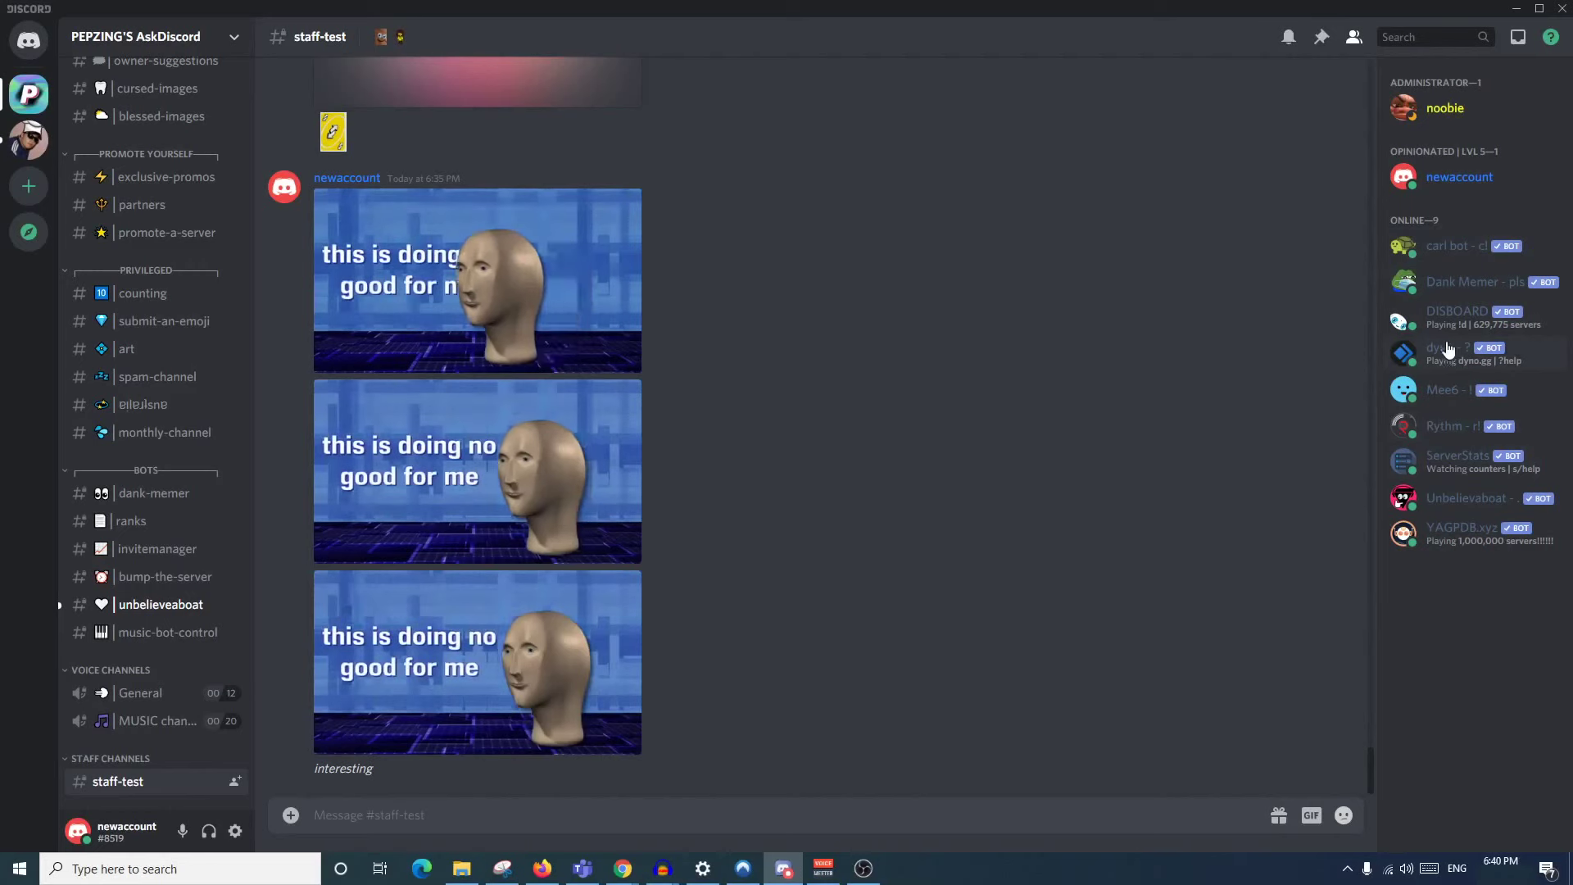
pyautogui.click(131, 520)
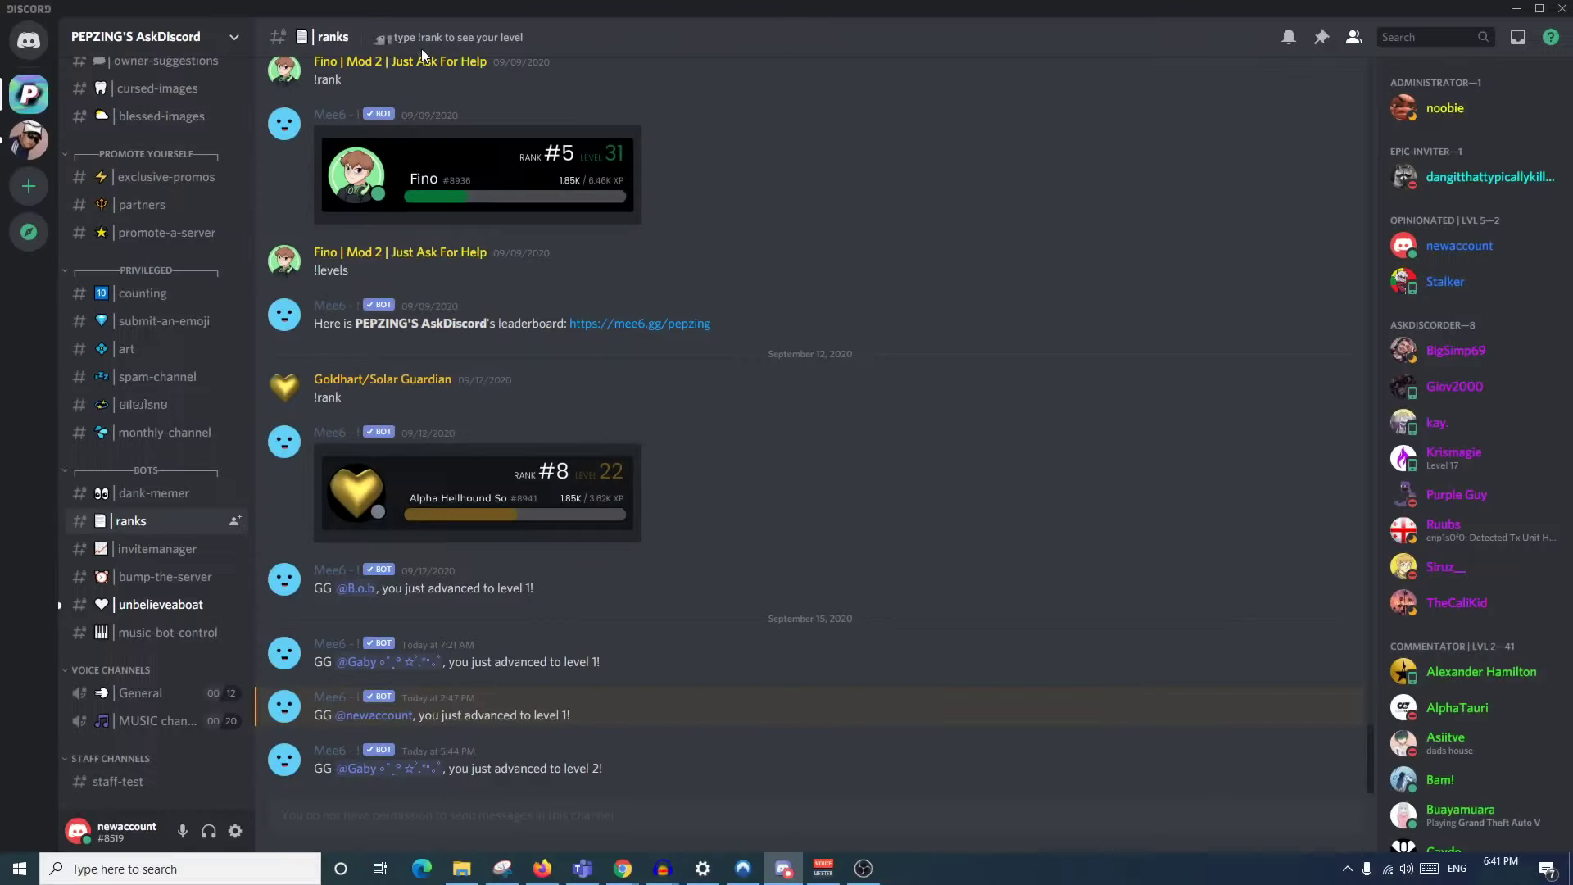
# Back in staff-test, send !rank to get Mee6's rank card (#208)
pyautogui.click(118, 781)
pyautogui.write('!')
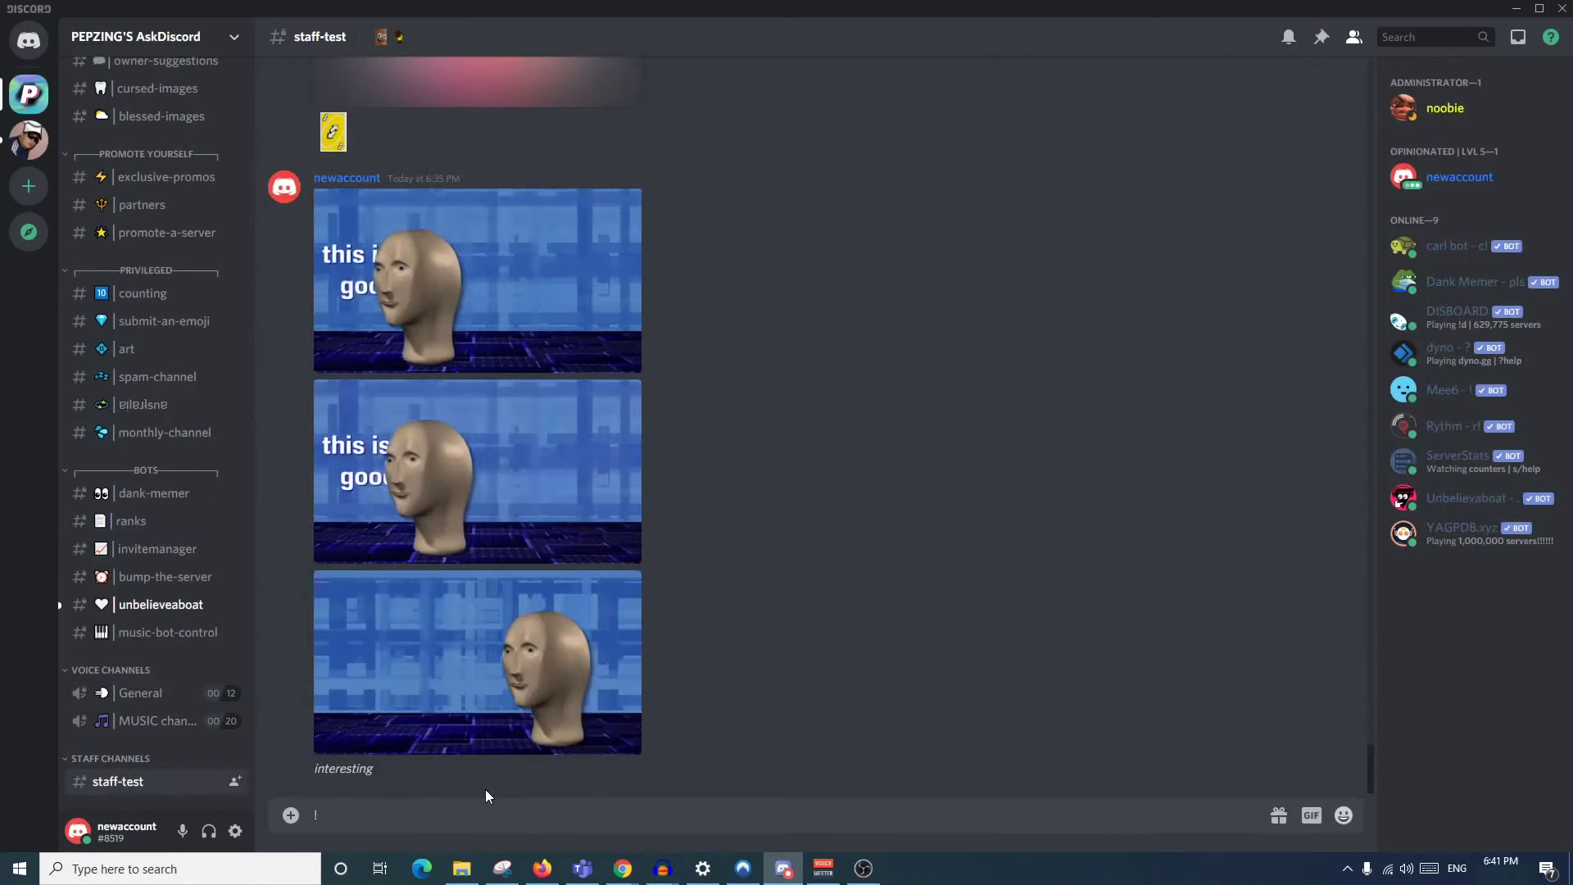
pyautogui.write('rank')
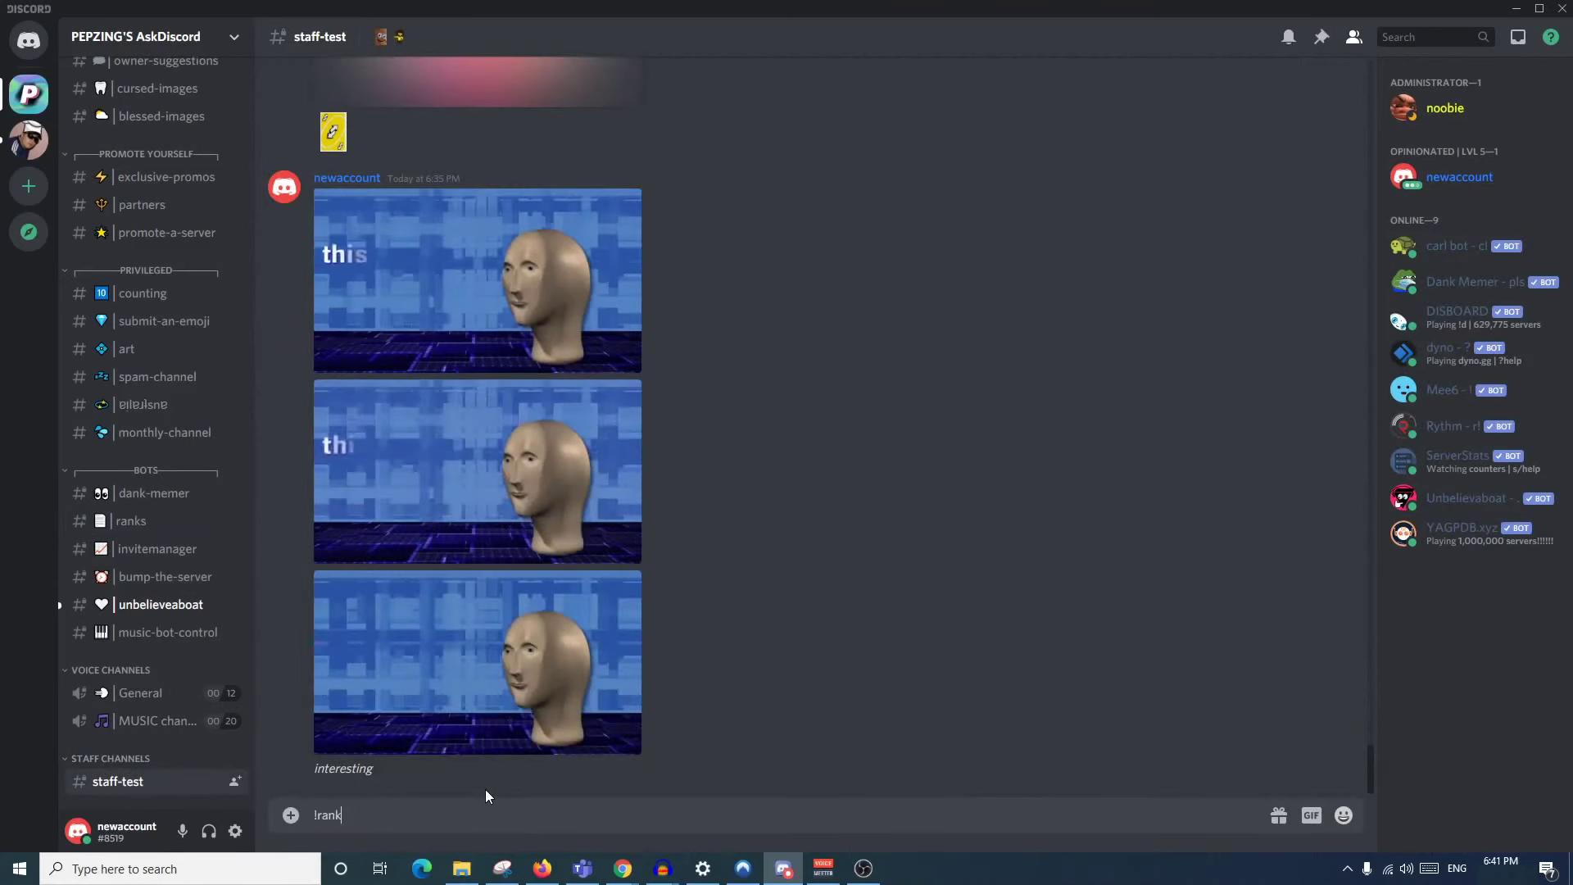
pyautogui.press('Return')
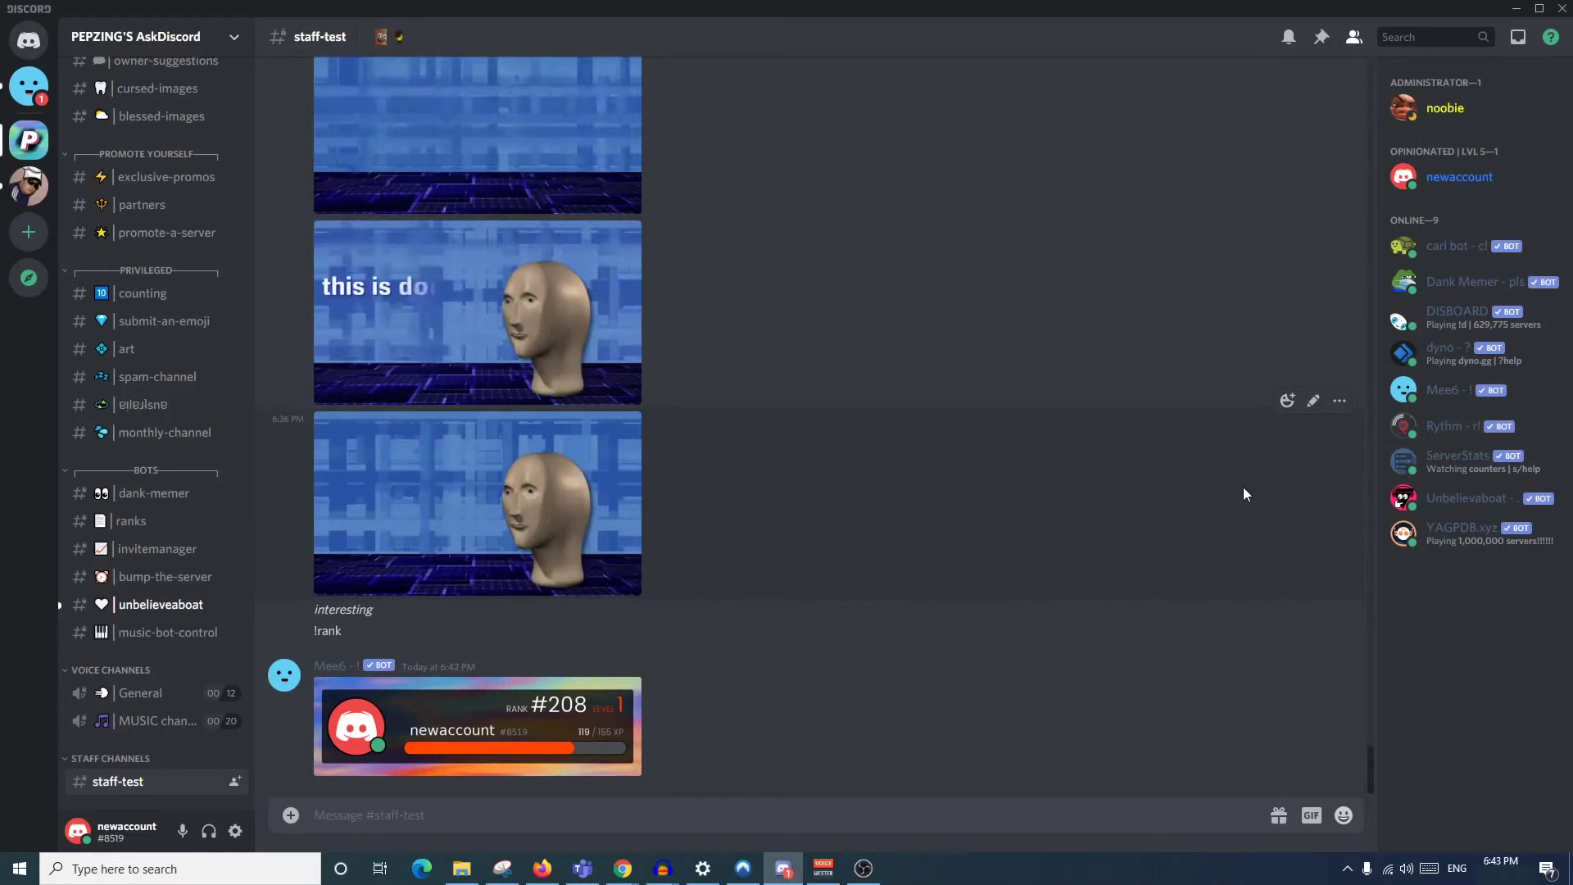
# React to the last meme GIF with the pepe emoji, then edit it and cancel without changes
pyautogui.click(1286, 403)
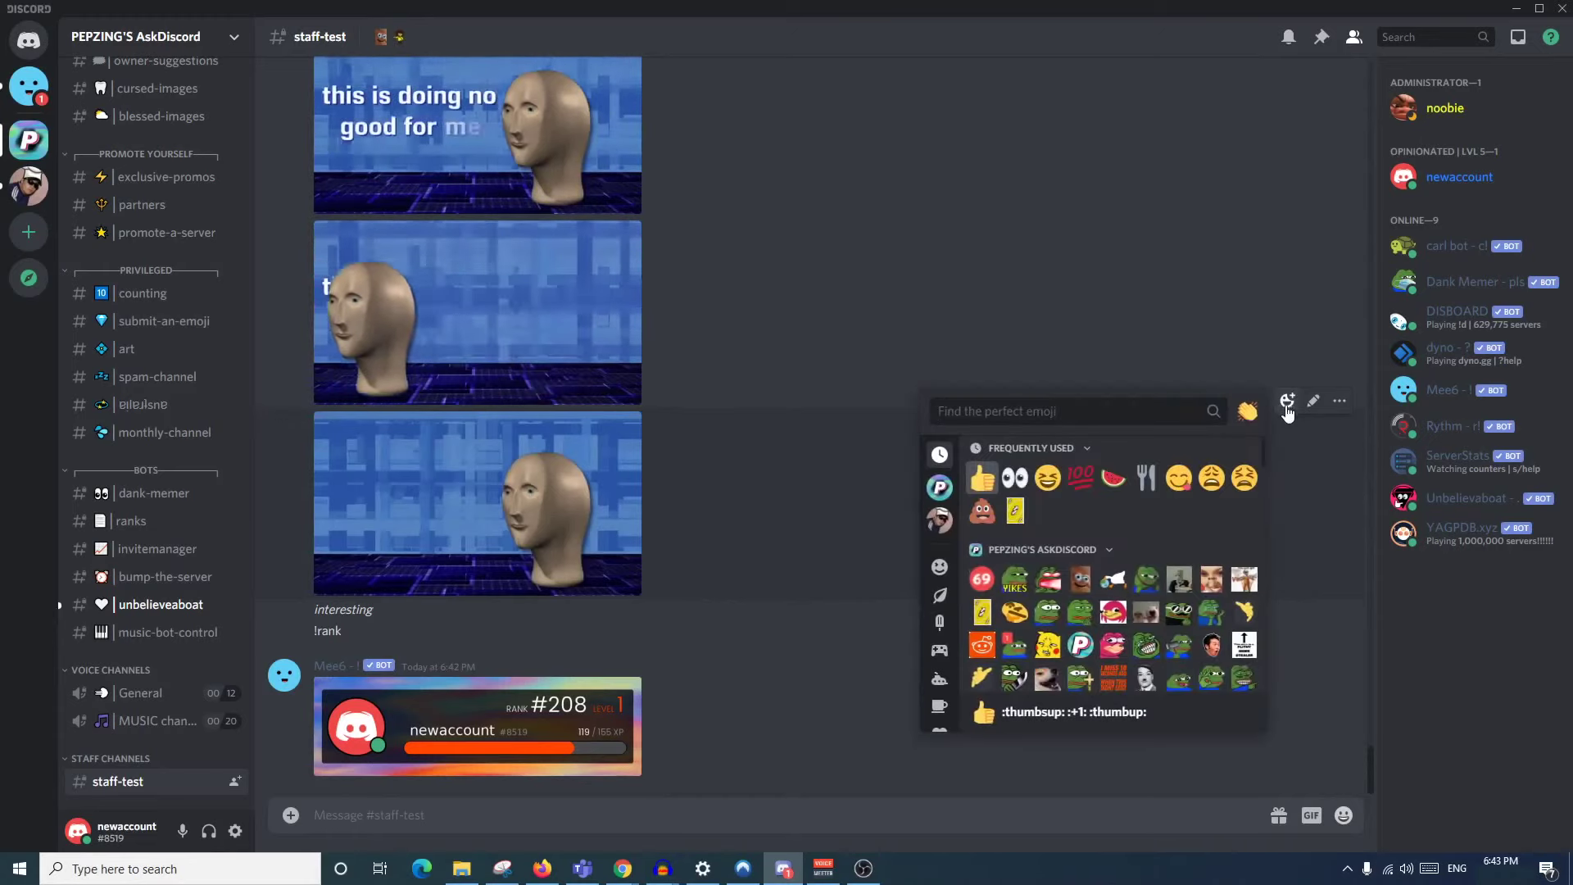
pyautogui.click(1015, 581)
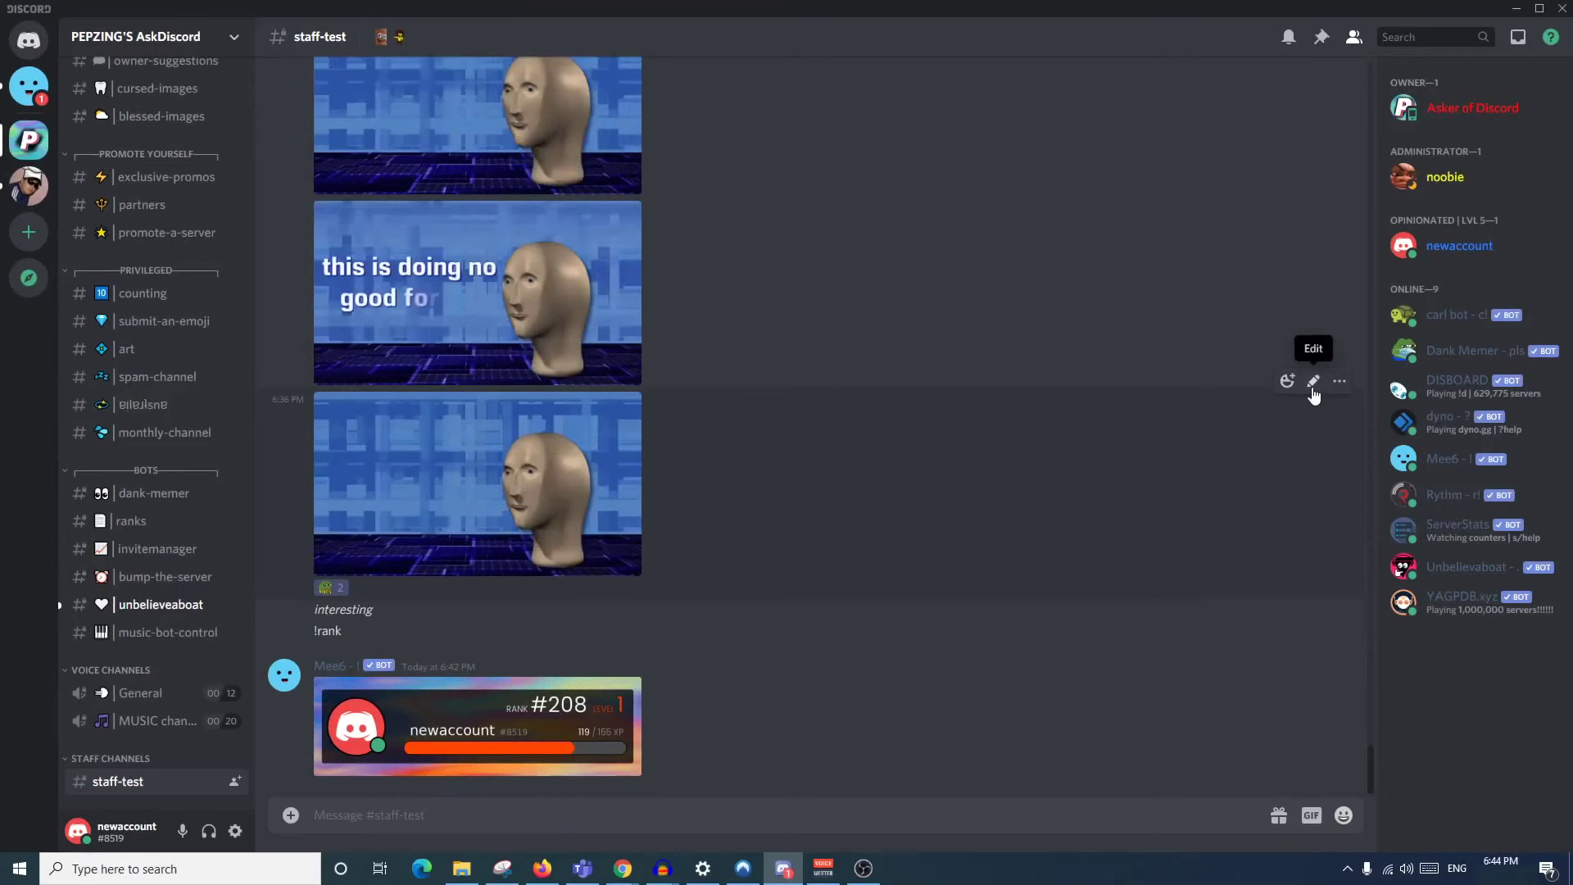
pyautogui.click(1314, 382)
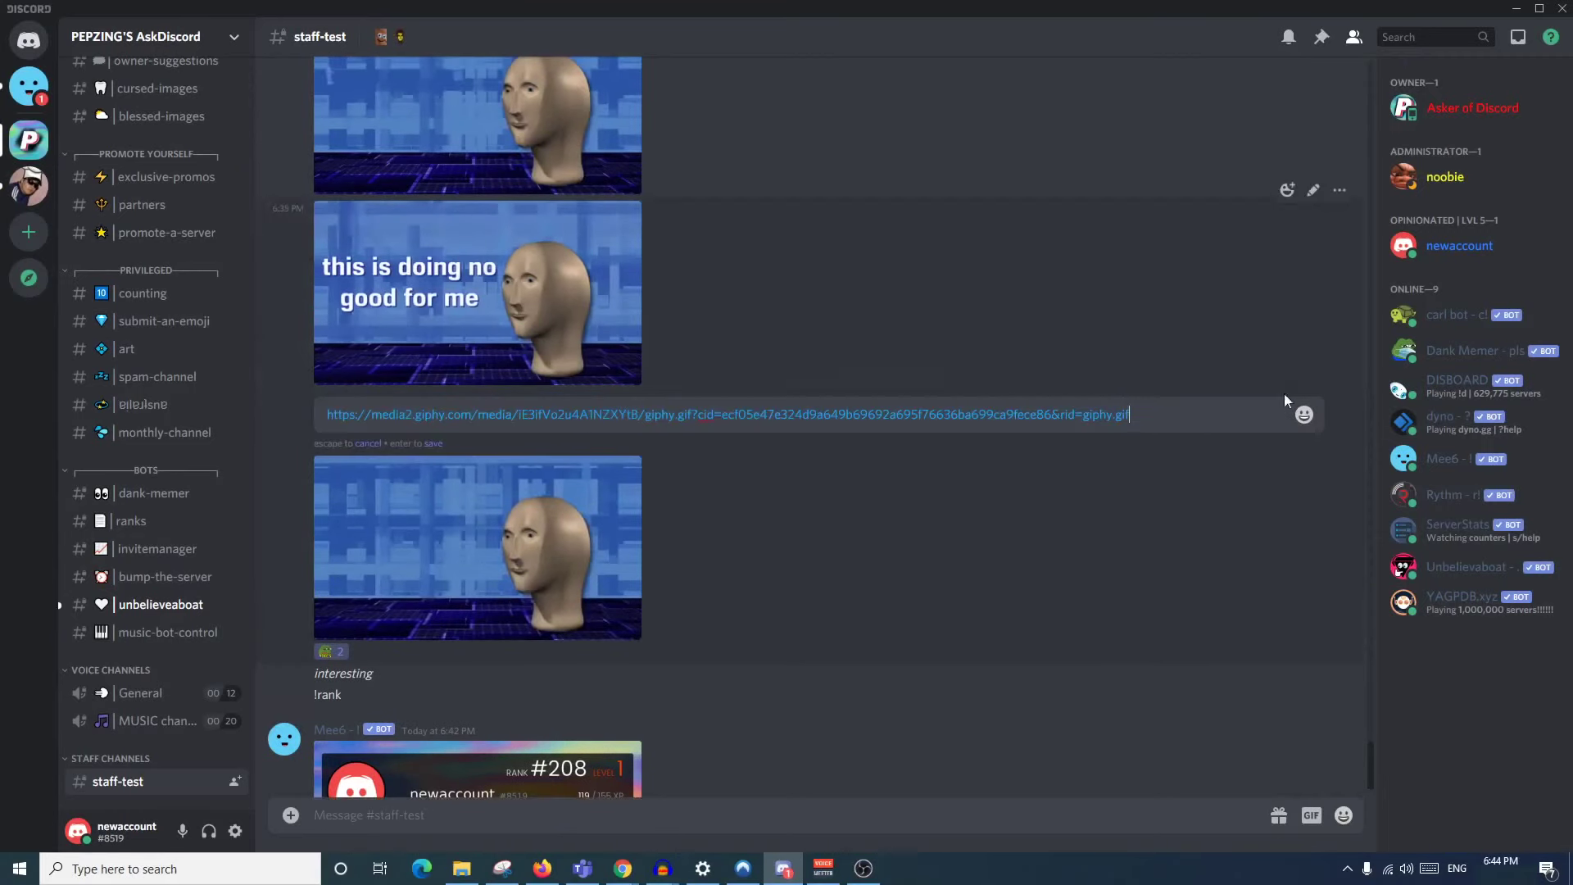
pyautogui.write('wodmew')
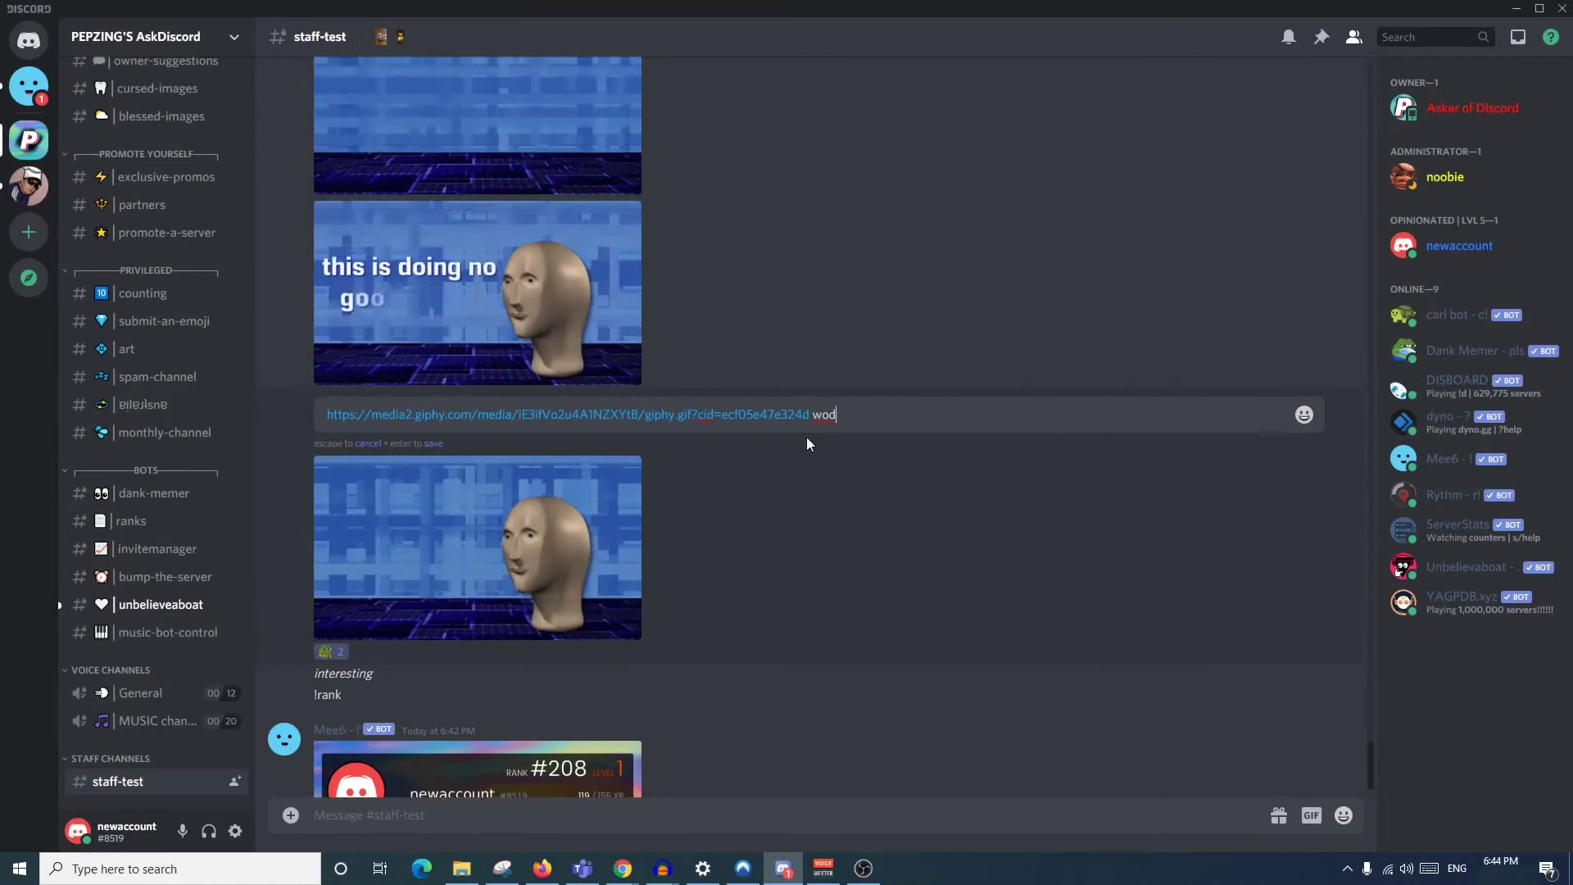
pyautogui.press('BackSpace')
pyautogui.press('BackSpace')
pyautogui.press('BackSpace')
pyautogui.write('wodmeword')
pyautogui.hotkey('ctrl', 'BackSpace')
pyautogui.hotkey('ctrl', 'z')
pyautogui.press('Return')
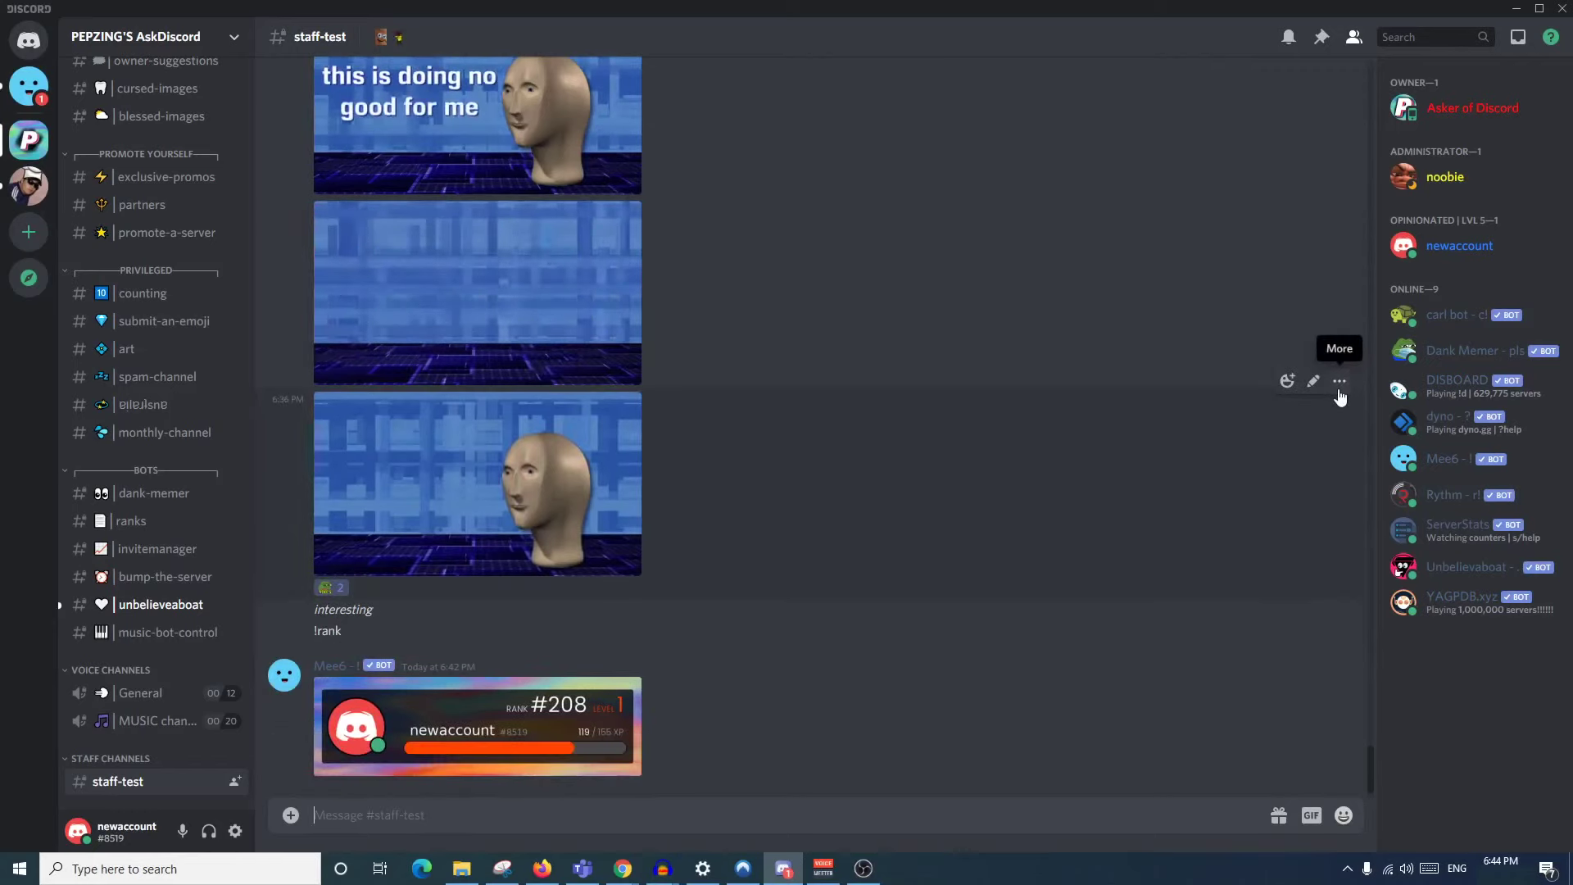
# Copy the GIF message's link, then quote the !rank message in a reply
pyautogui.click(1340, 391)
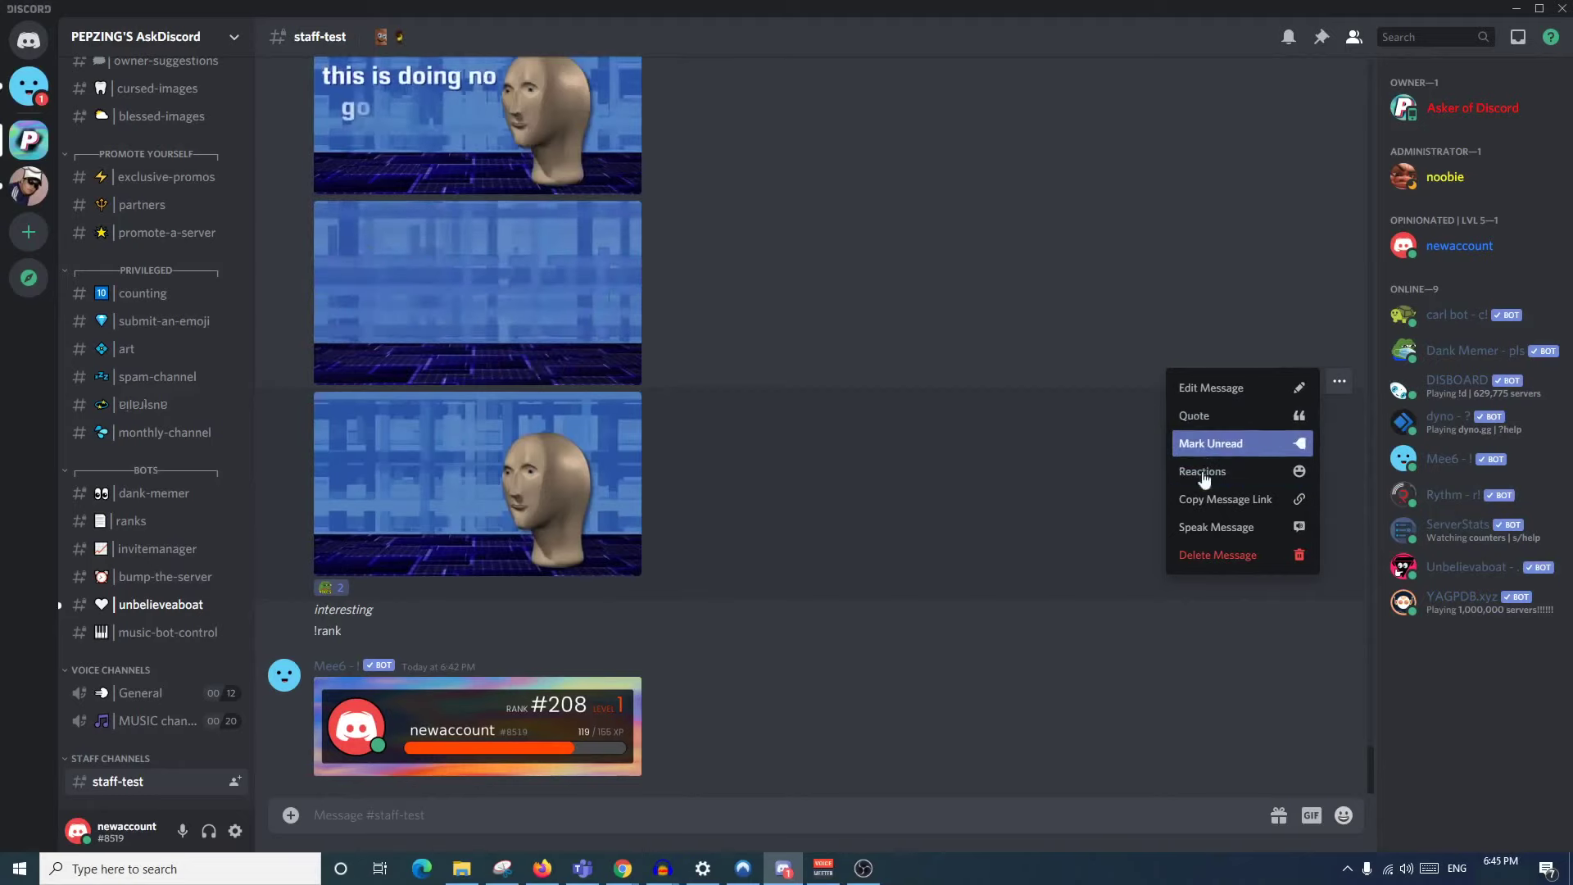
pyautogui.click(1213, 502)
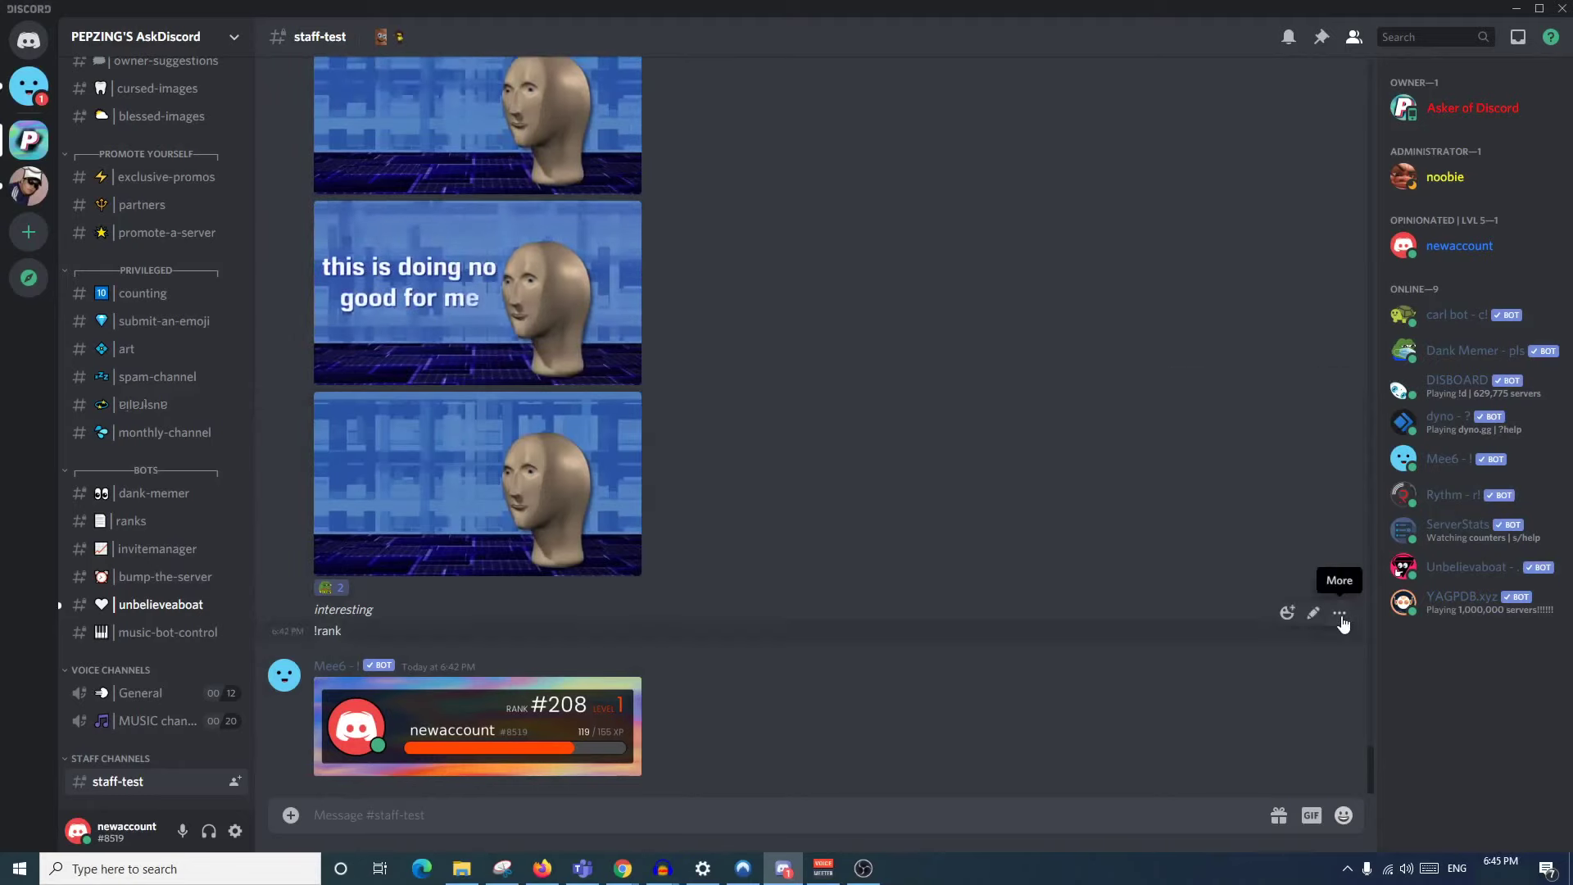
pyautogui.click(1339, 613)
pyautogui.click(1252, 651)
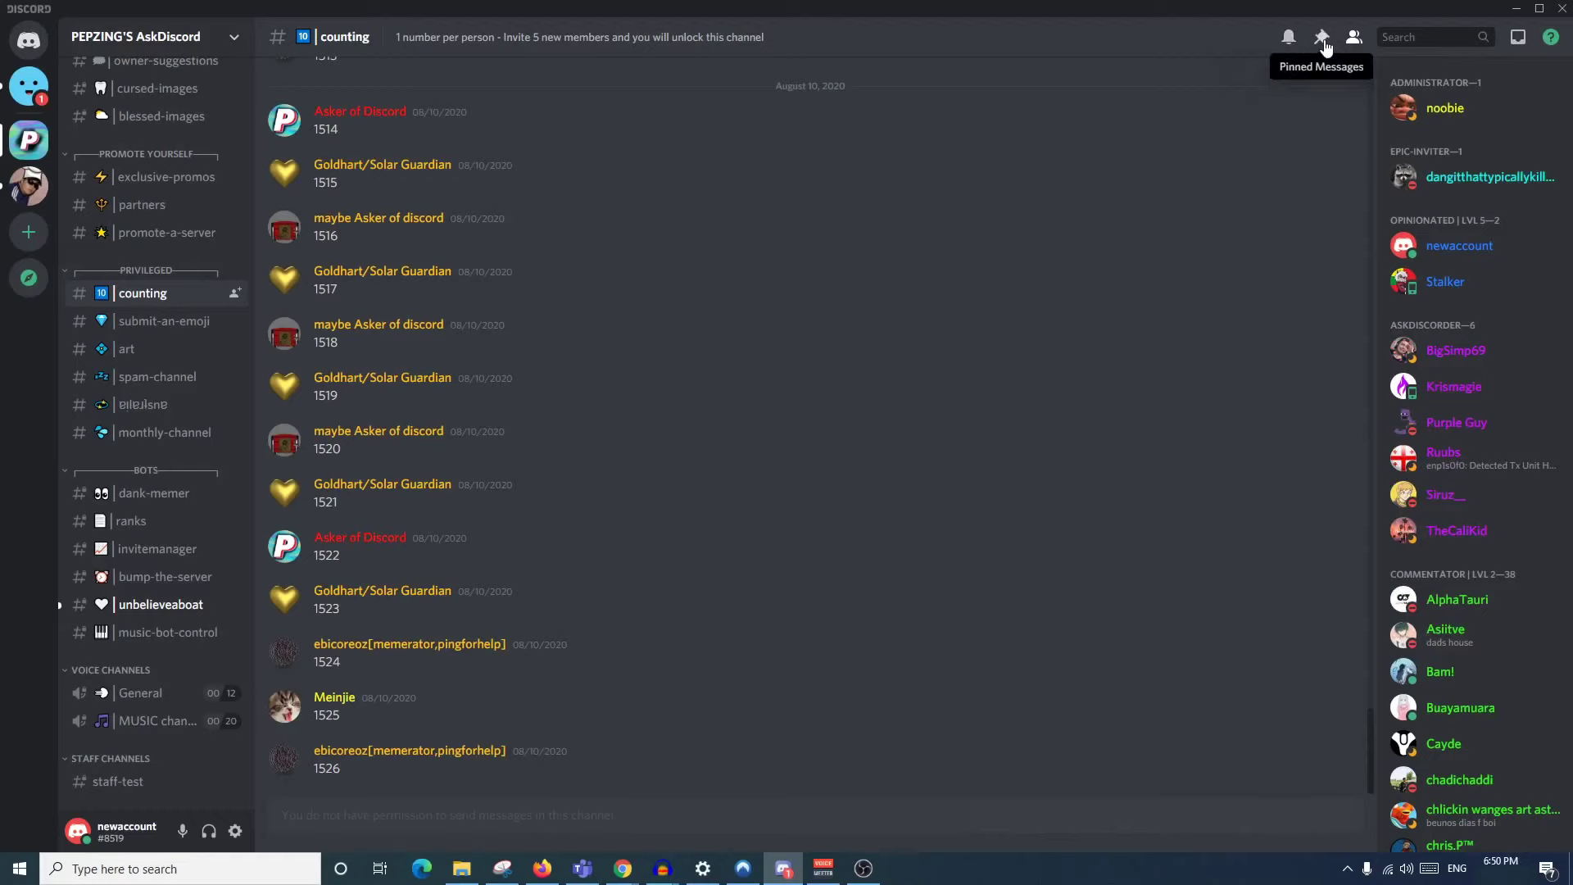
# Visit promote-a-server, return to counting, and show its pinned milestones from 1500 to 500
pyautogui.click(167, 232)
pyautogui.scroll(2, 159, 383)
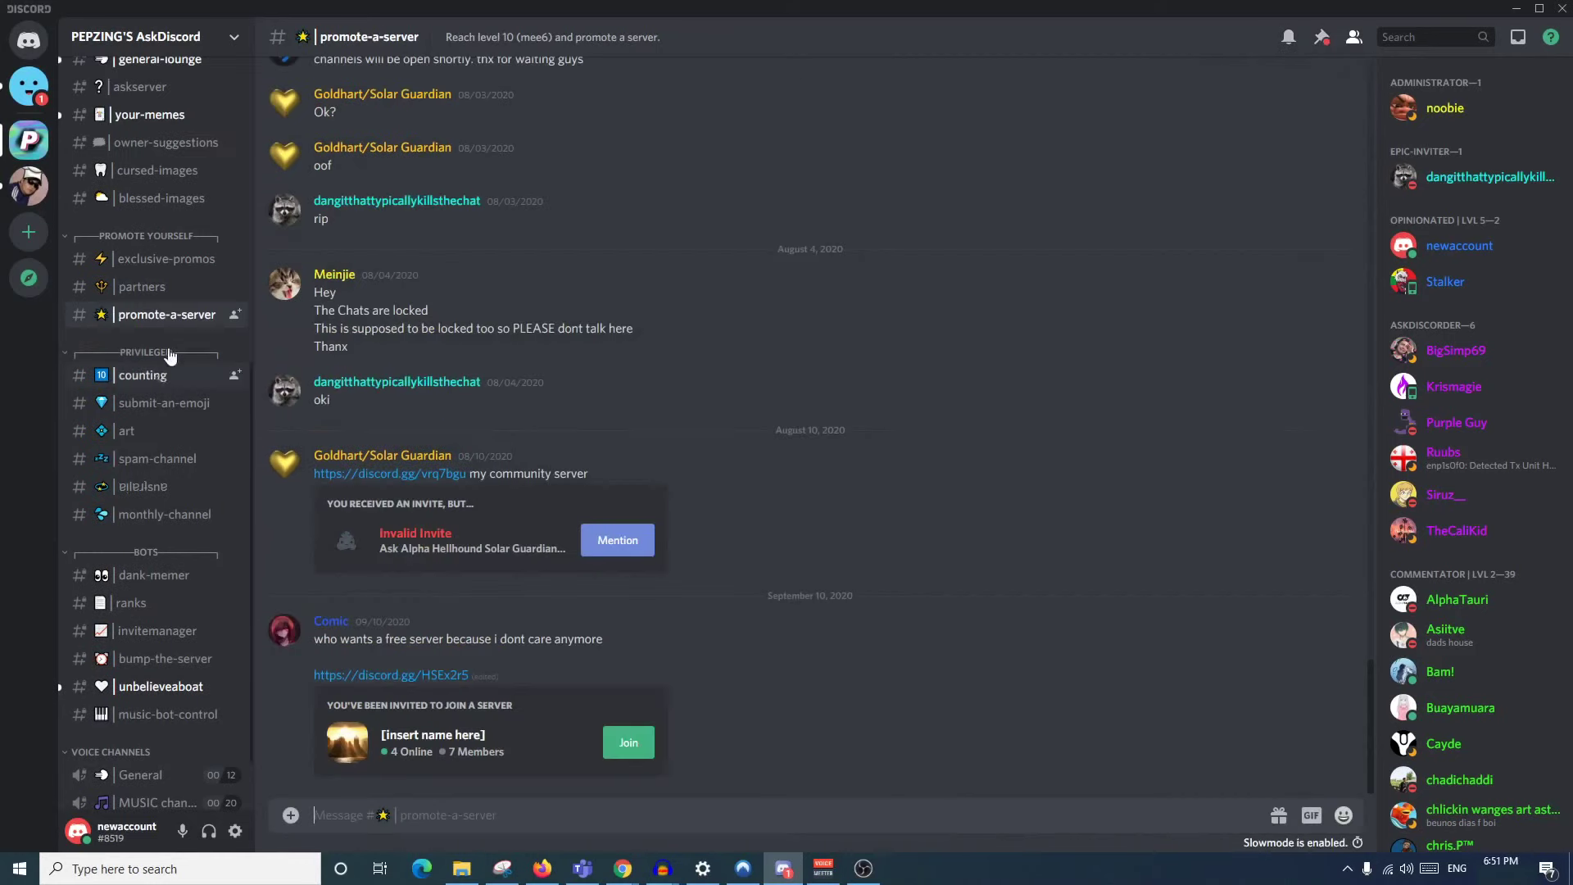
pyautogui.hotkey('alt', 'Down')
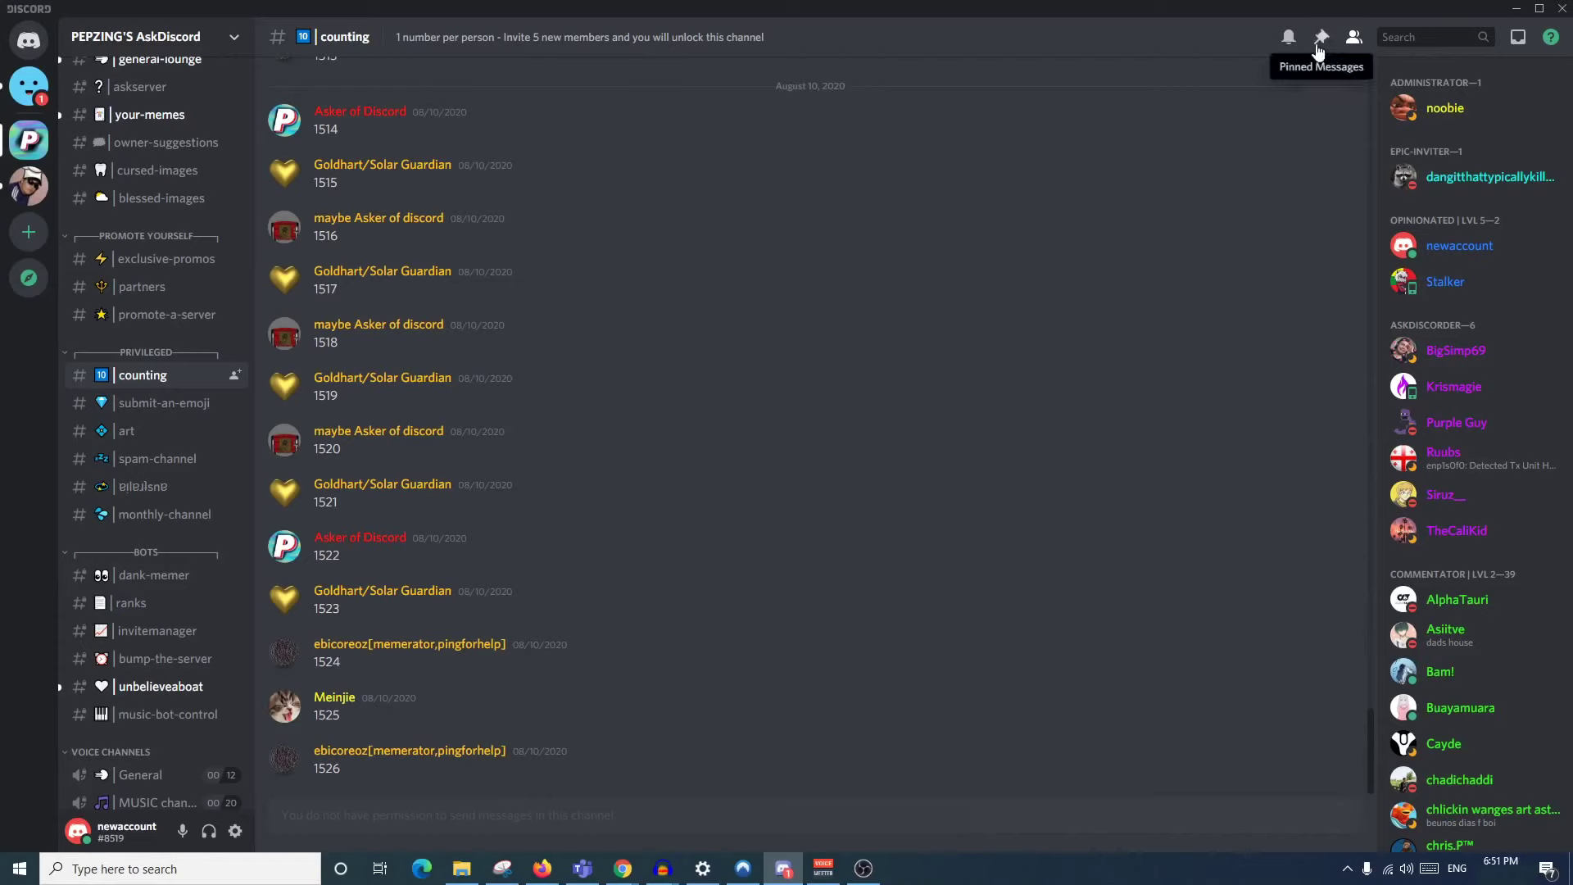
pyautogui.click(1318, 49)
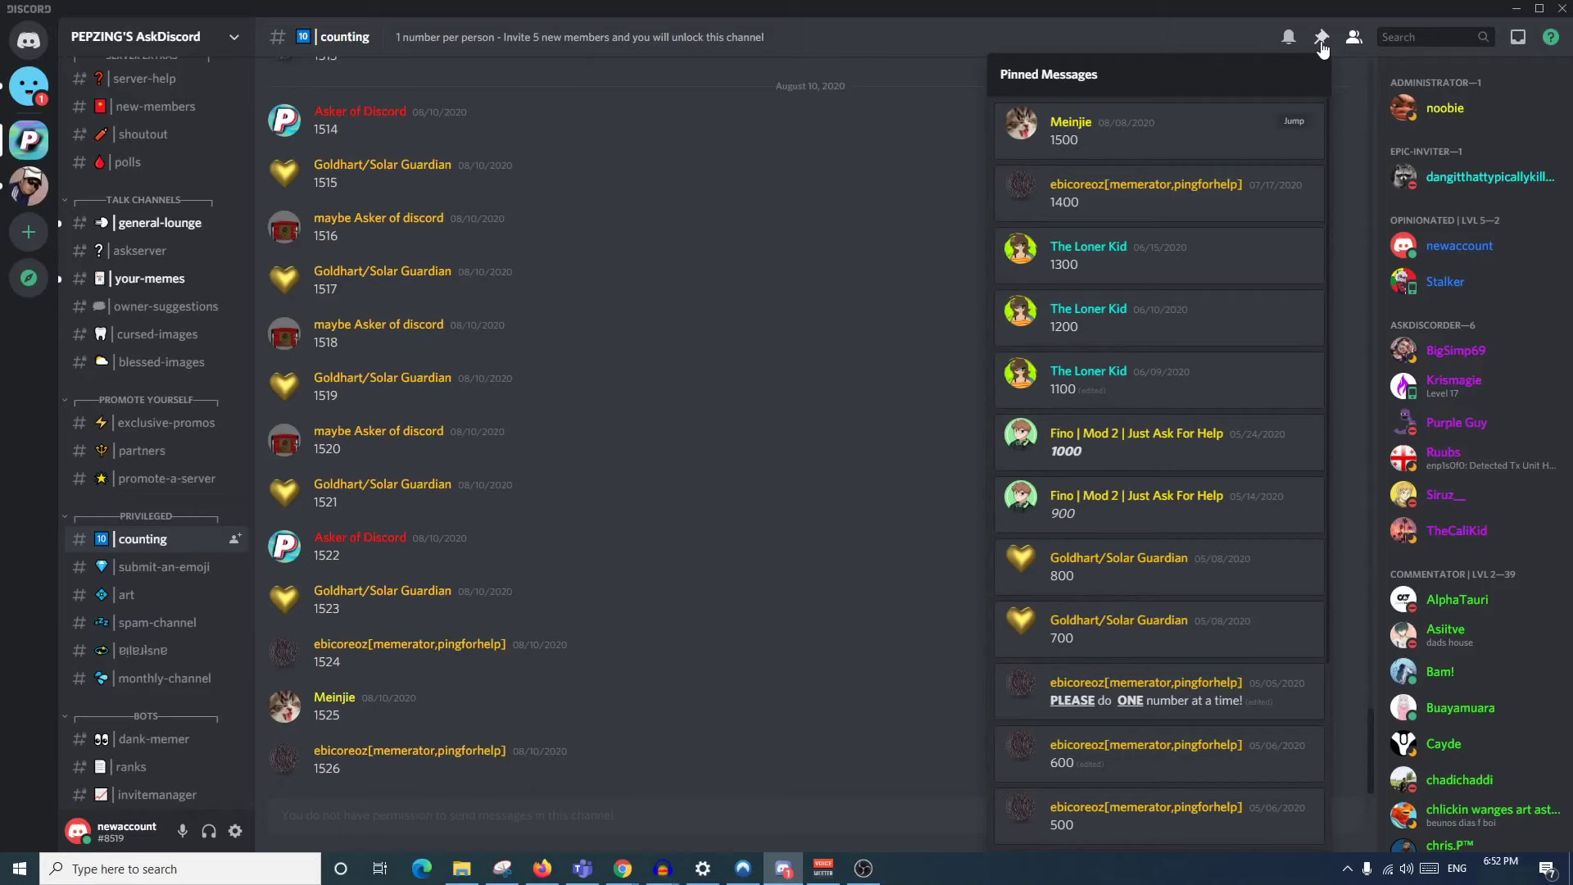
# Close pinned messages, toggle the member list, view newaccount's profile, then jump to #roles-info
pyautogui.click(1323, 47)
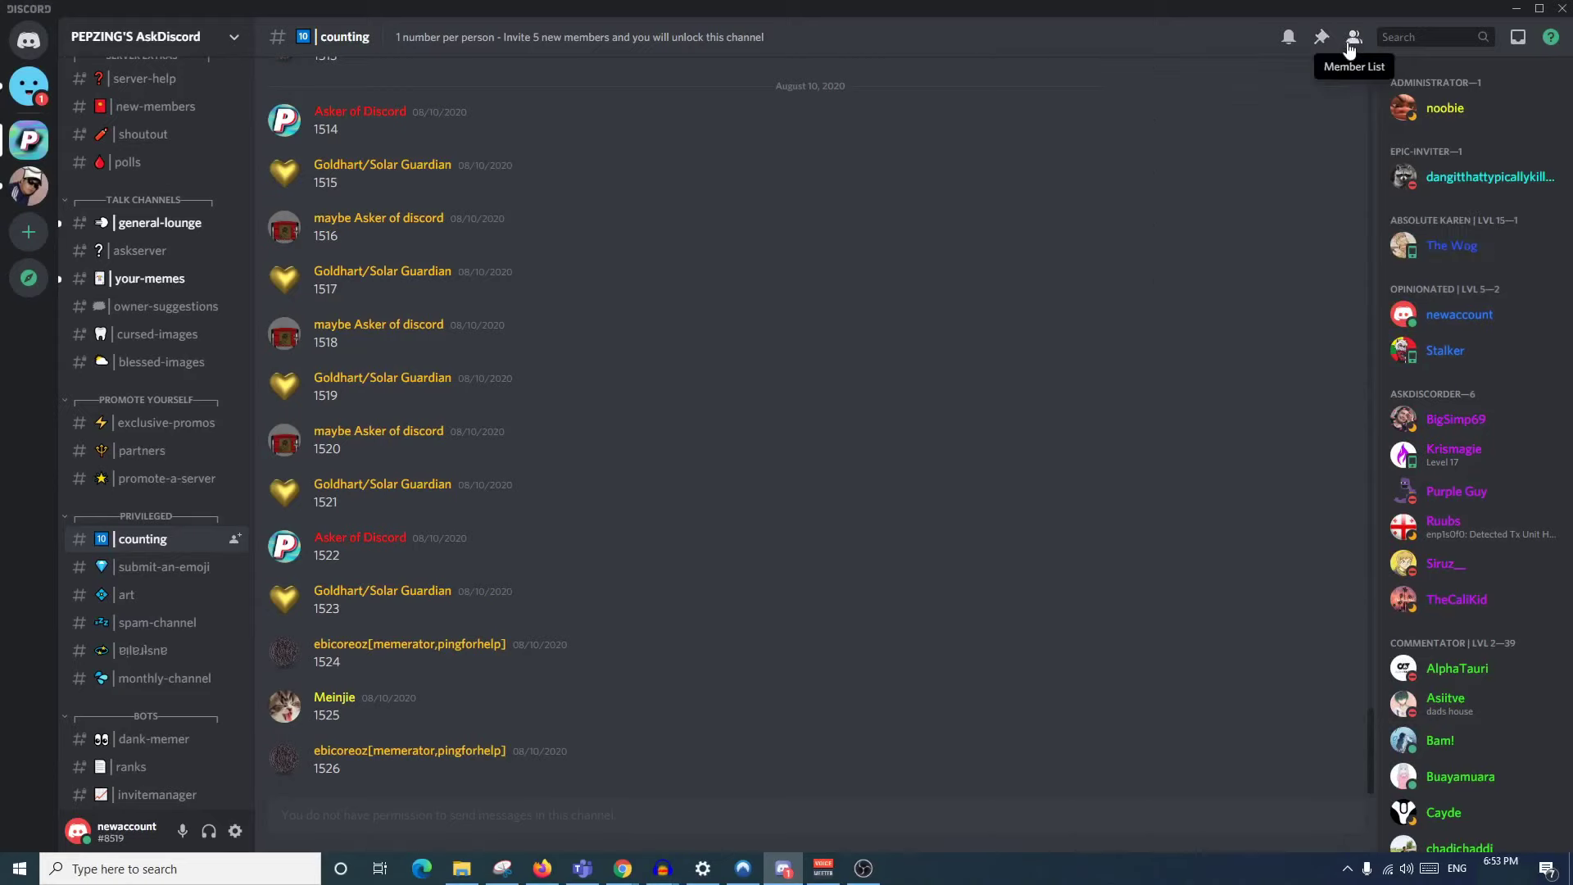
pyautogui.click(1353, 48)
pyautogui.click(1353, 48)
pyautogui.click(1353, 47)
pyautogui.click(1353, 48)
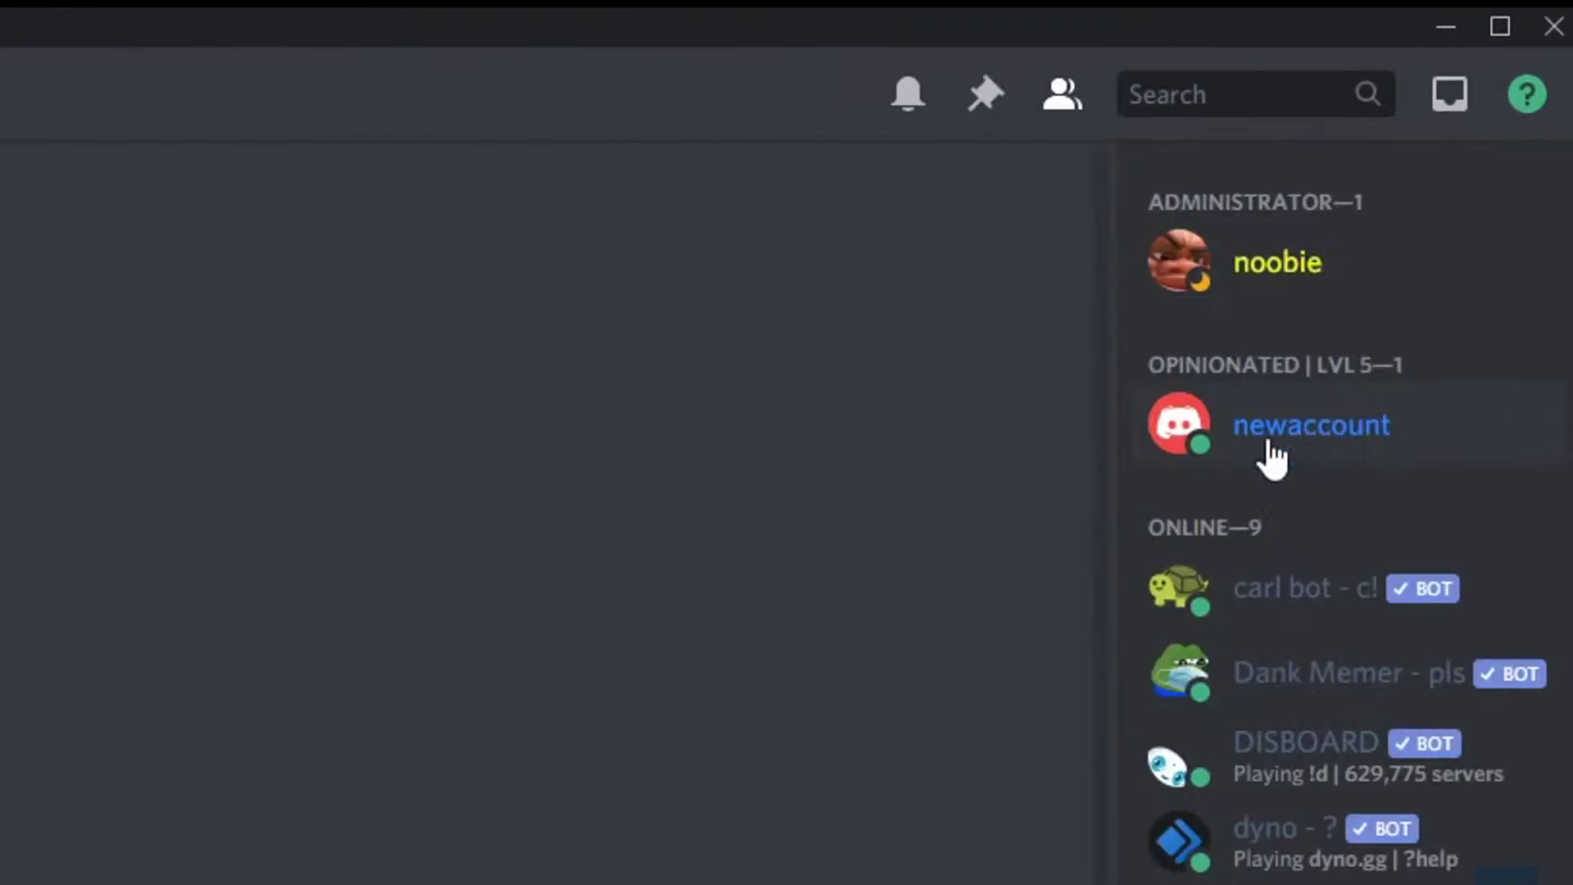
pyautogui.click(1277, 426)
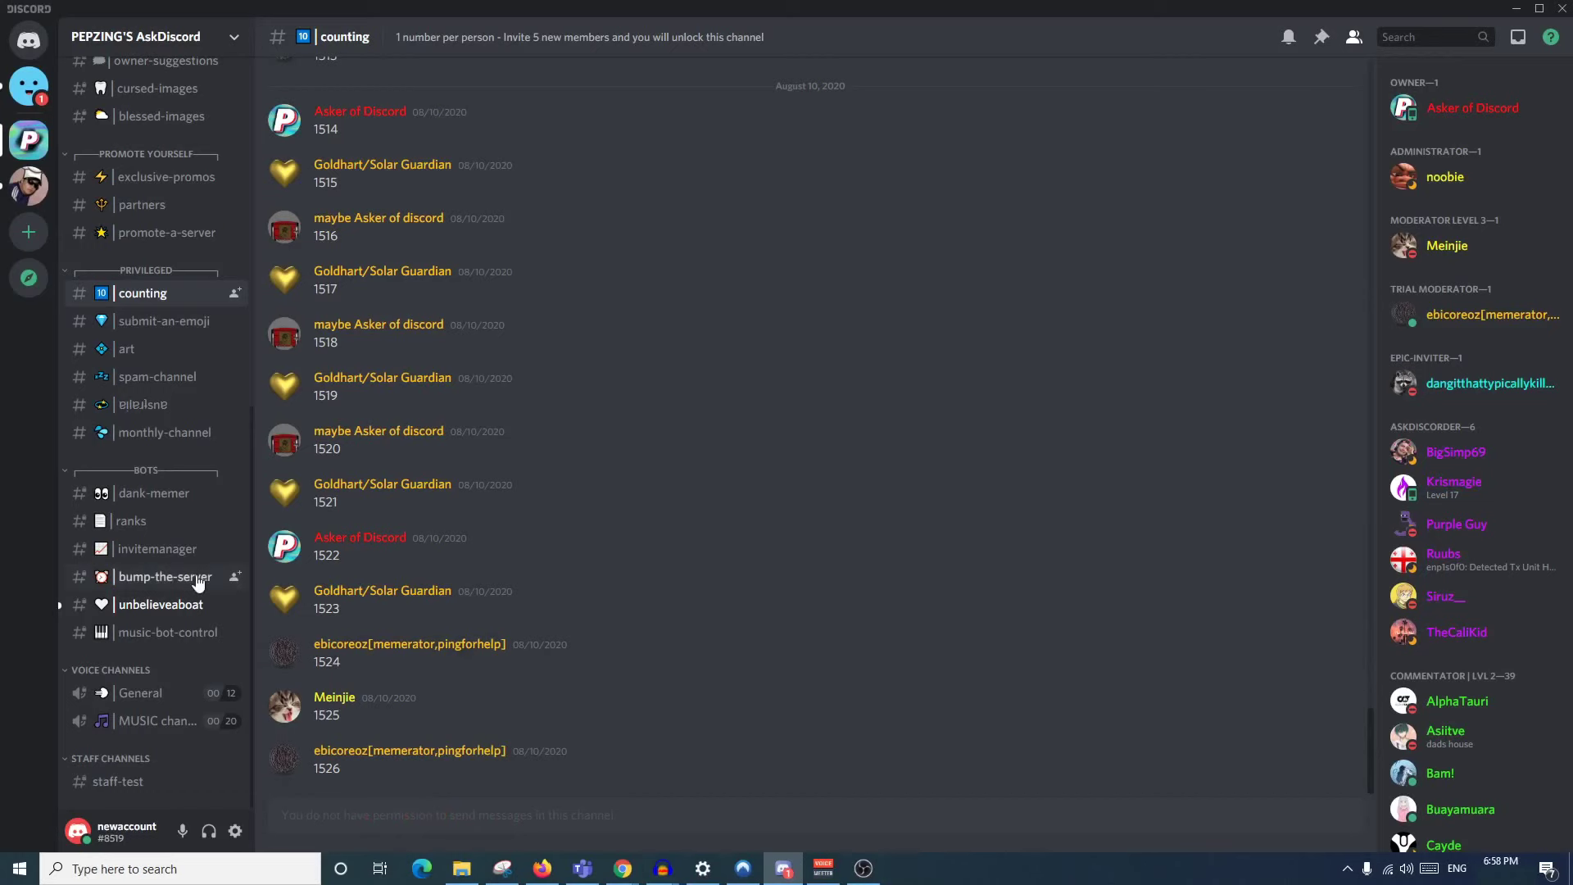
pyautogui.hotkey('alt', 'Left')
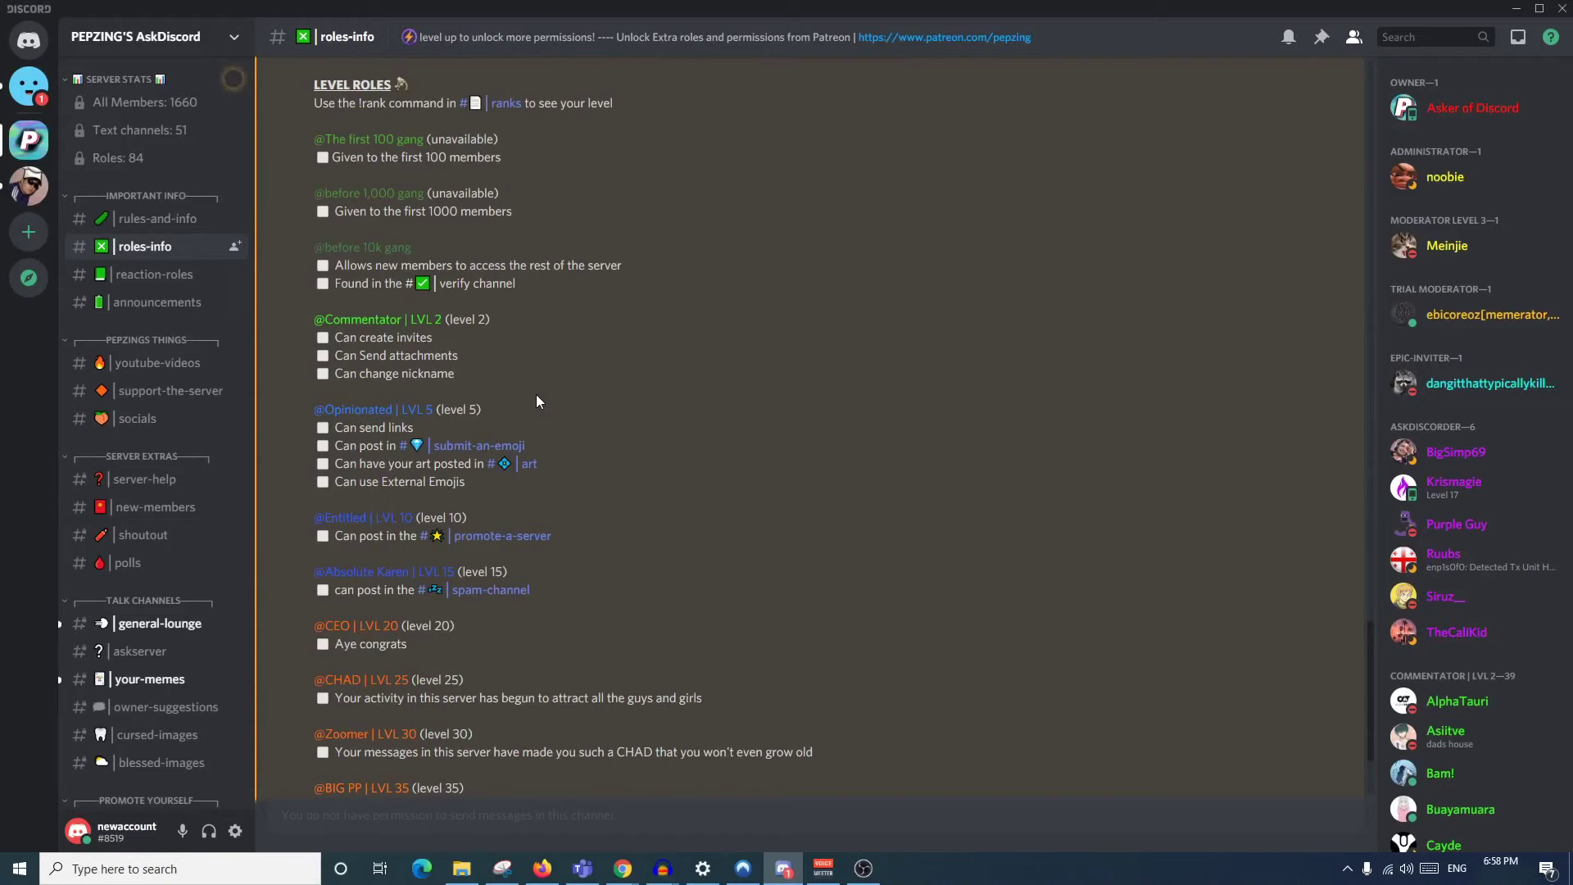
# Go back to #staff-test, scroll the channel list, and bring up dank-memer's context menu
pyautogui.hotkey('alt', 'Left')
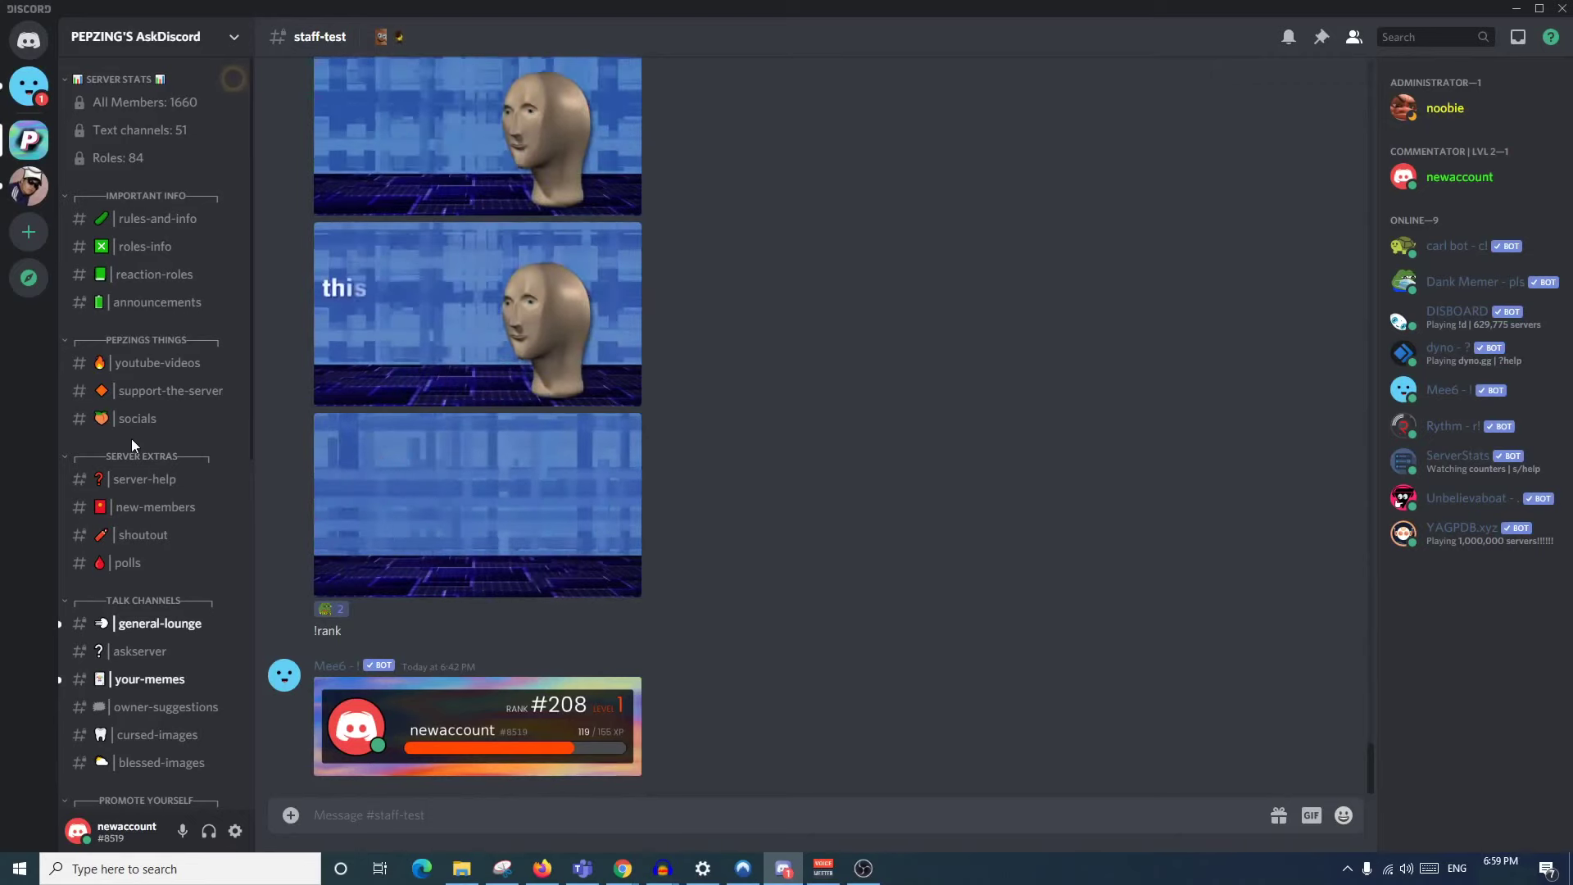
pyautogui.scroll(-5, 151, 344)
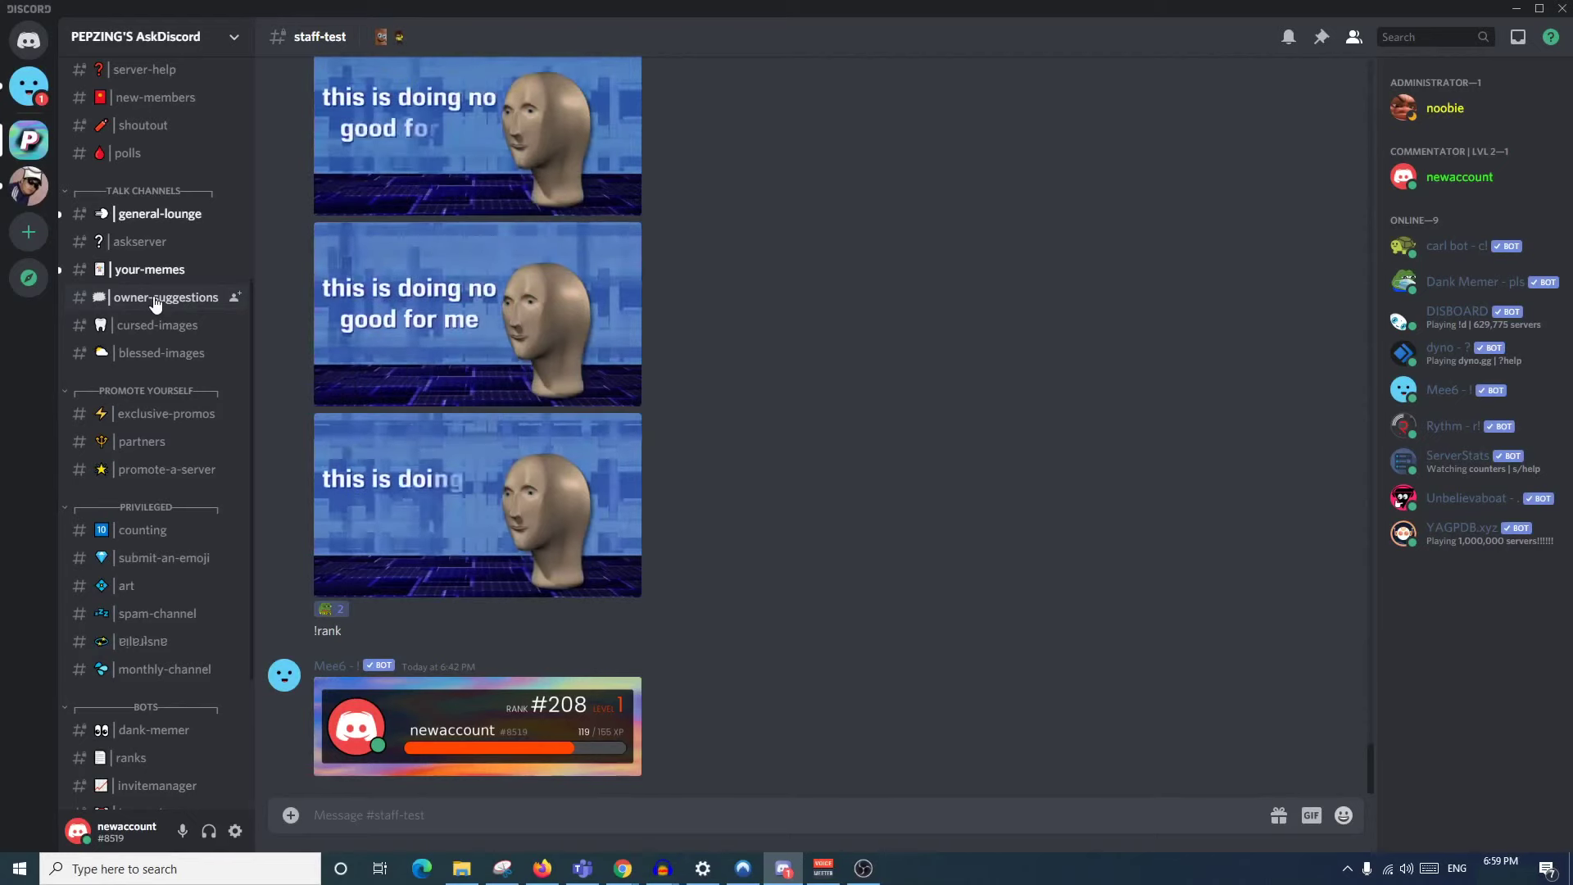
pyautogui.scroll(5, 156, 303)
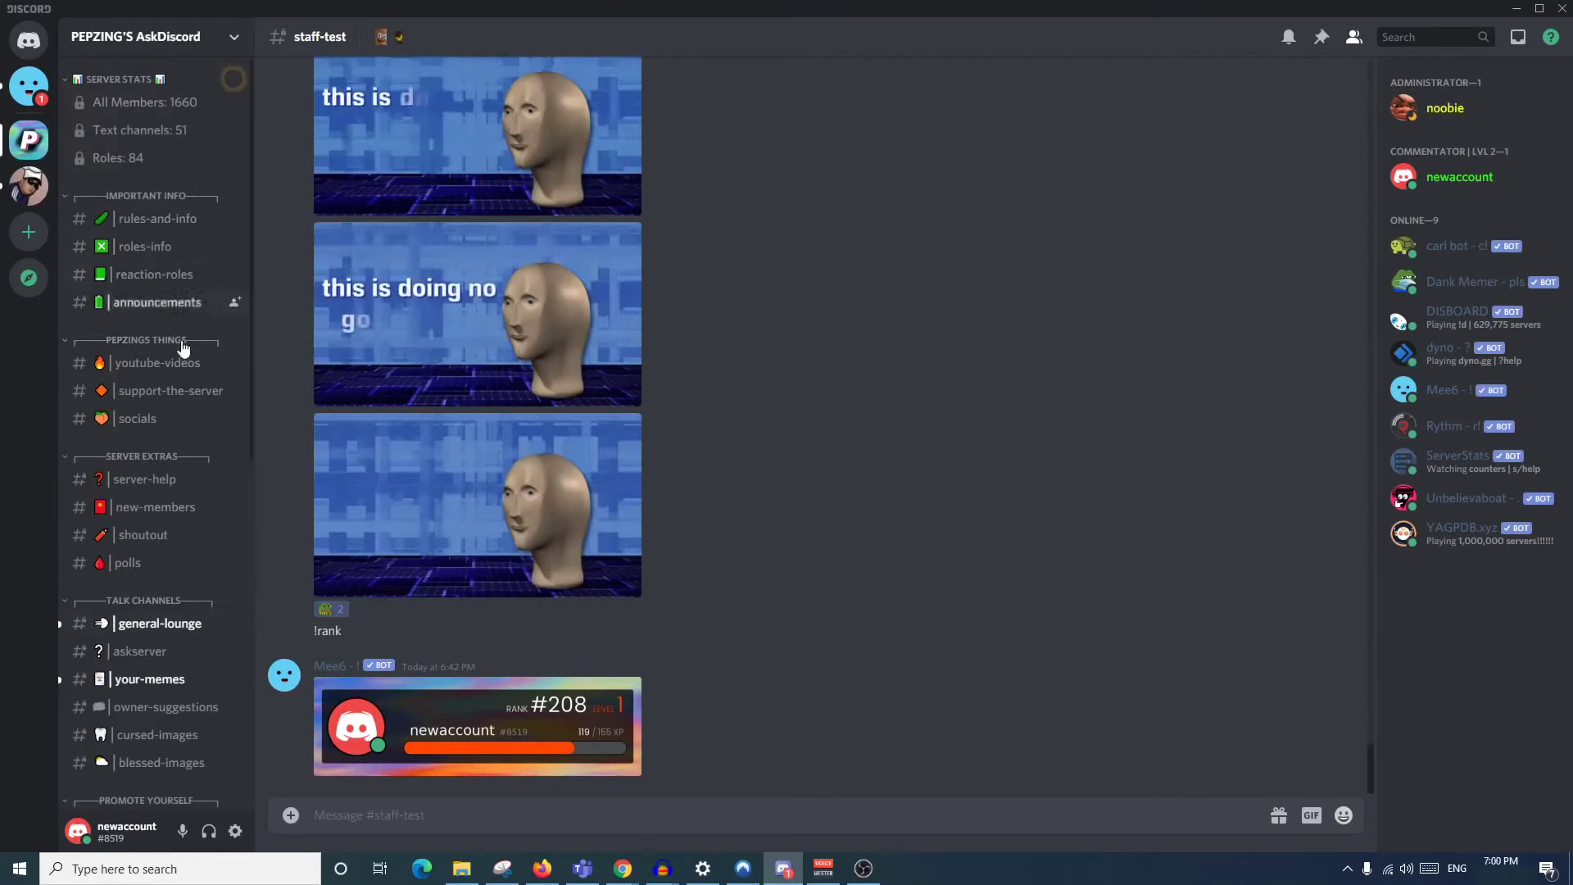
pyautogui.scroll(-7, 172, 399)
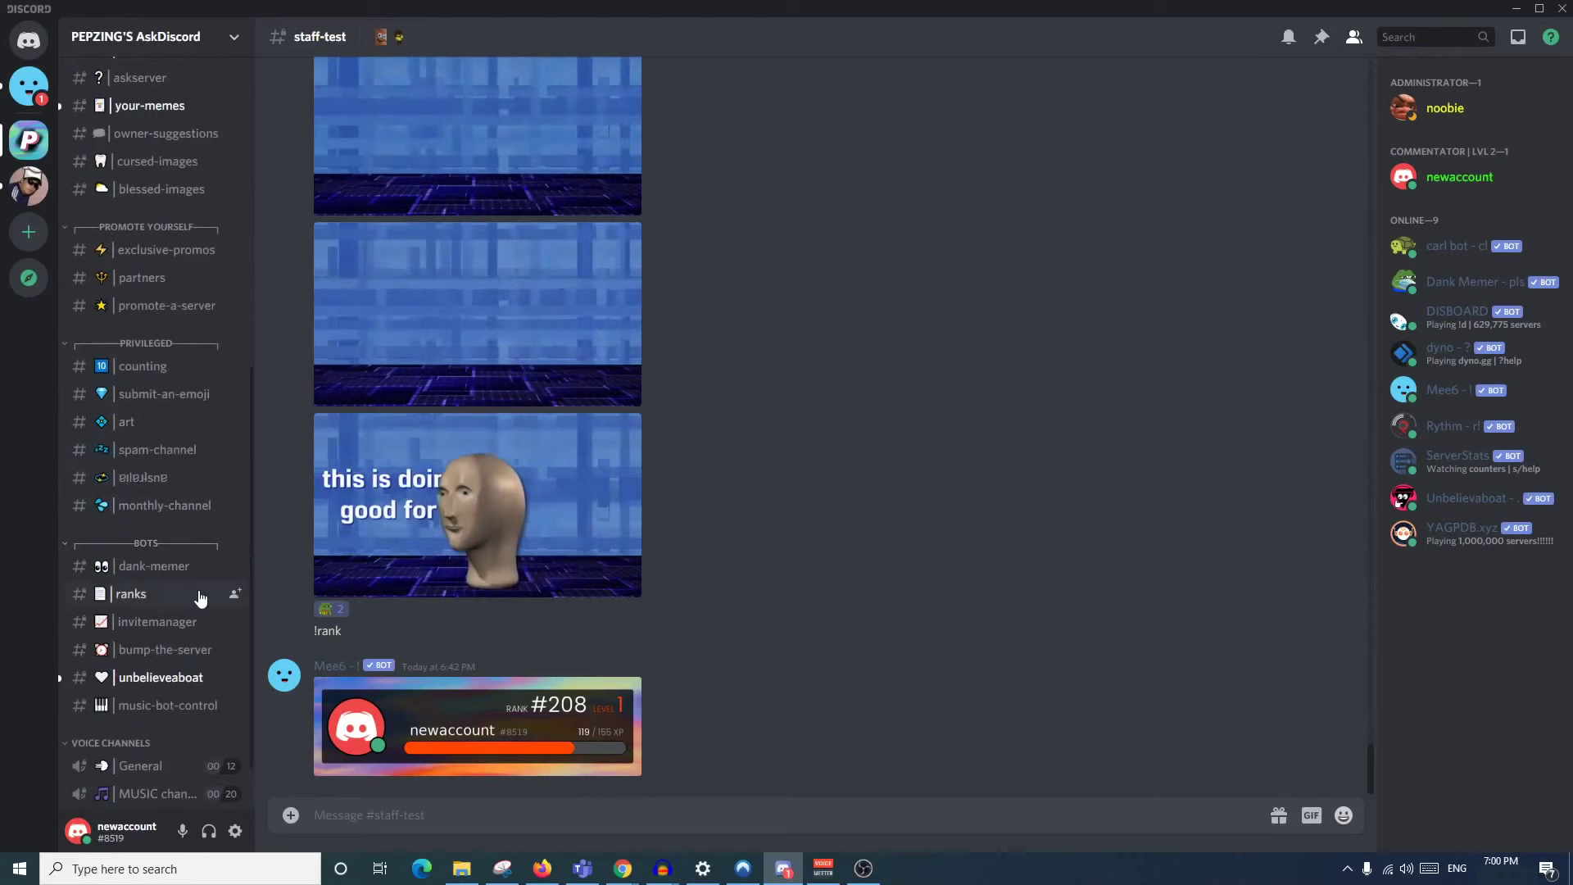
pyautogui.scroll(-1, 153, 503)
pyautogui.rightClick(144, 493)
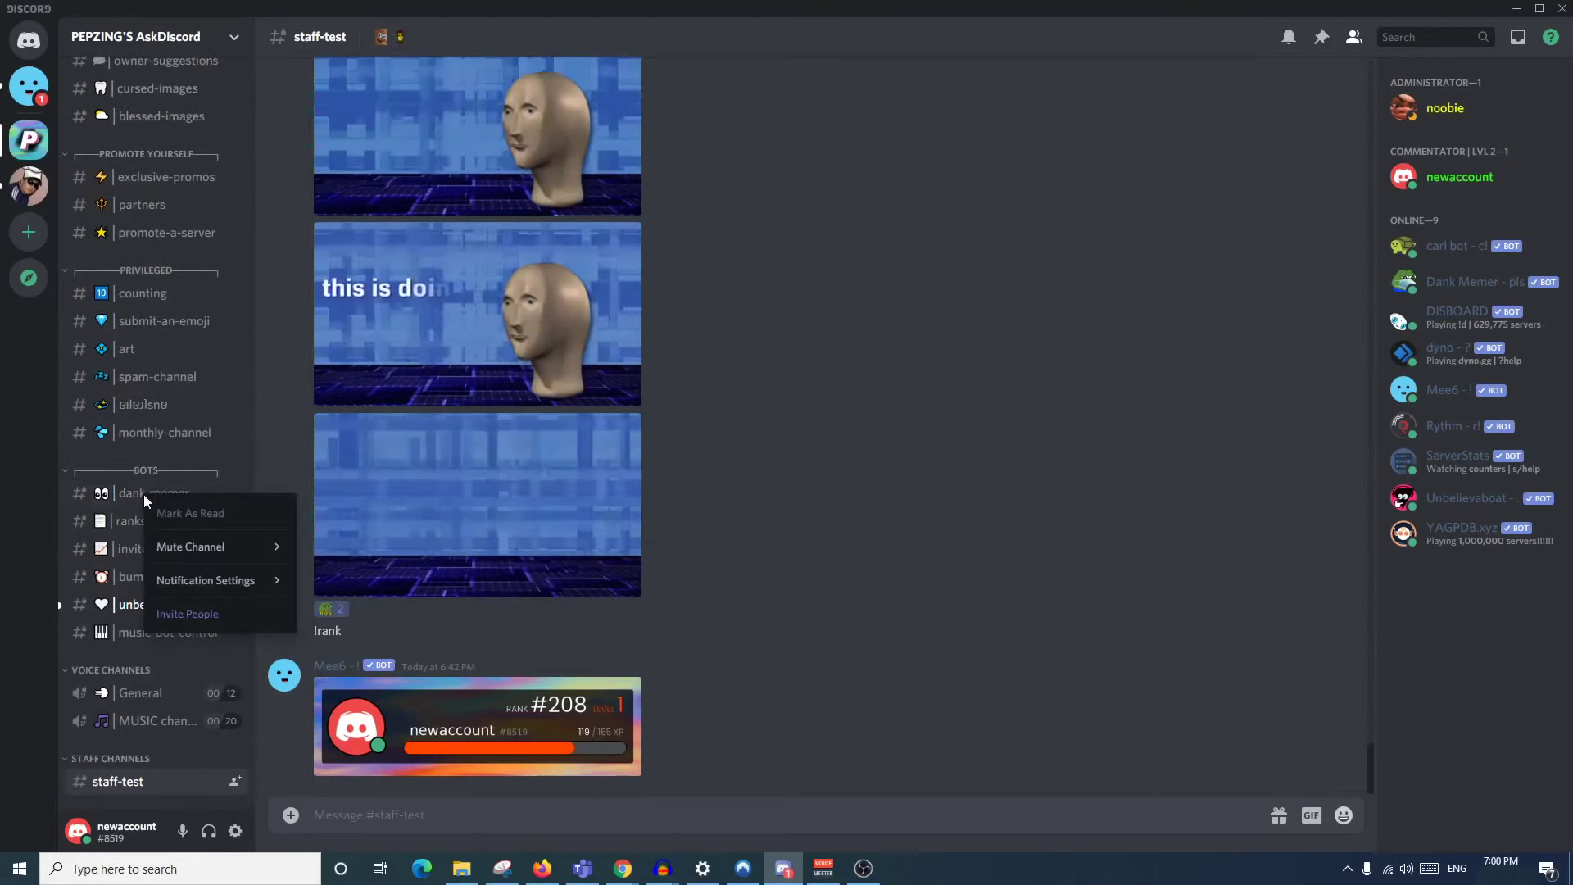
pyautogui.scroll(4, 224, 502)
# Open the server invite dialog, close it, and reopen it from the counting channel
pyautogui.click(231, 504)
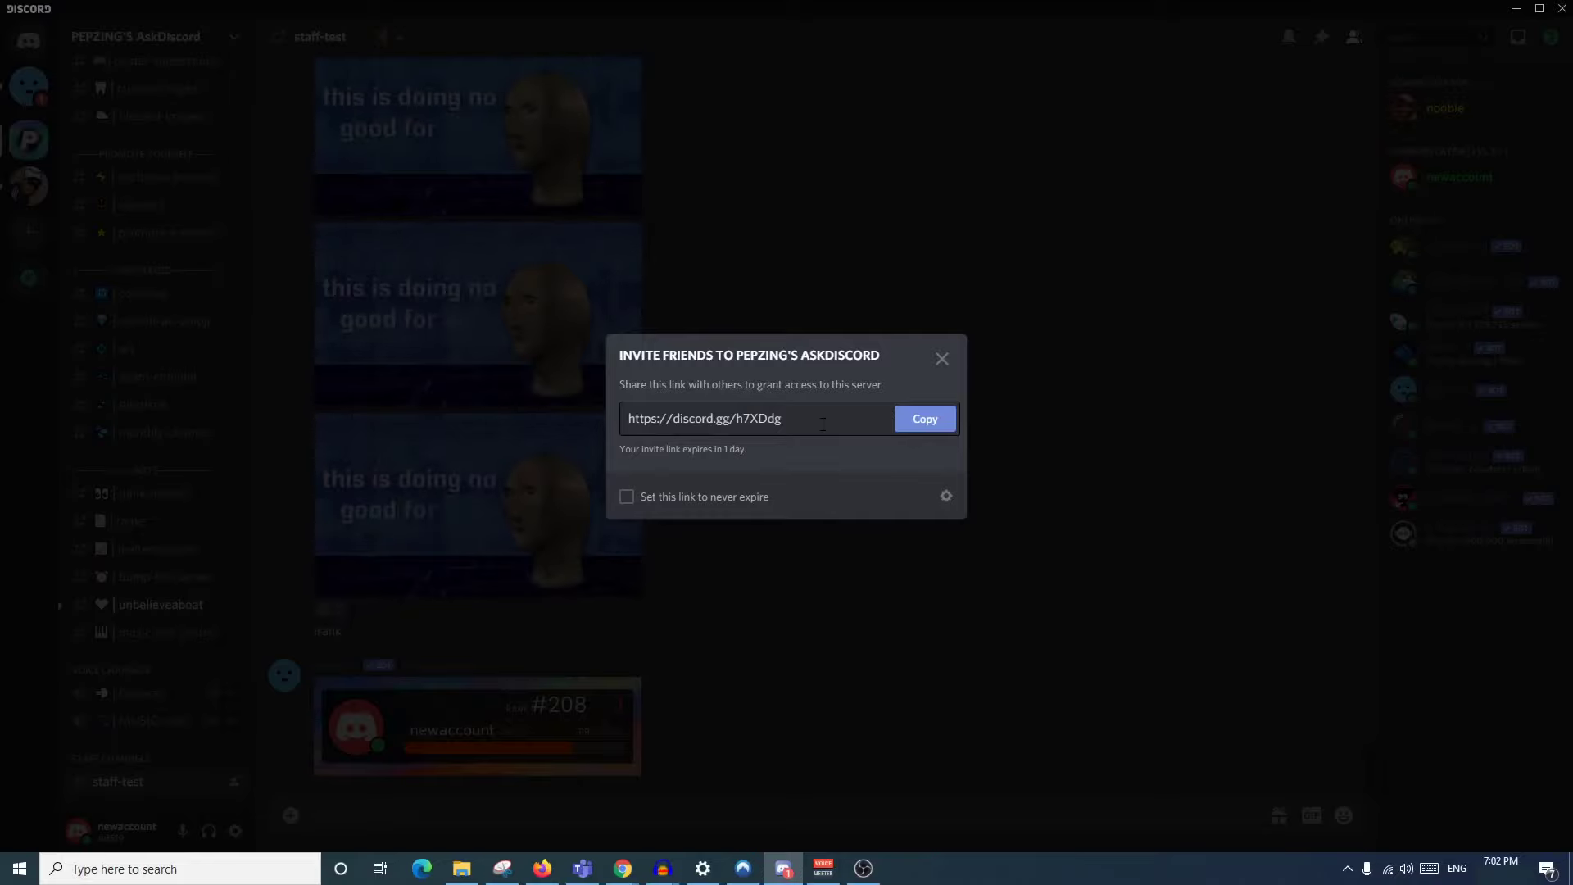
pyautogui.click(940, 358)
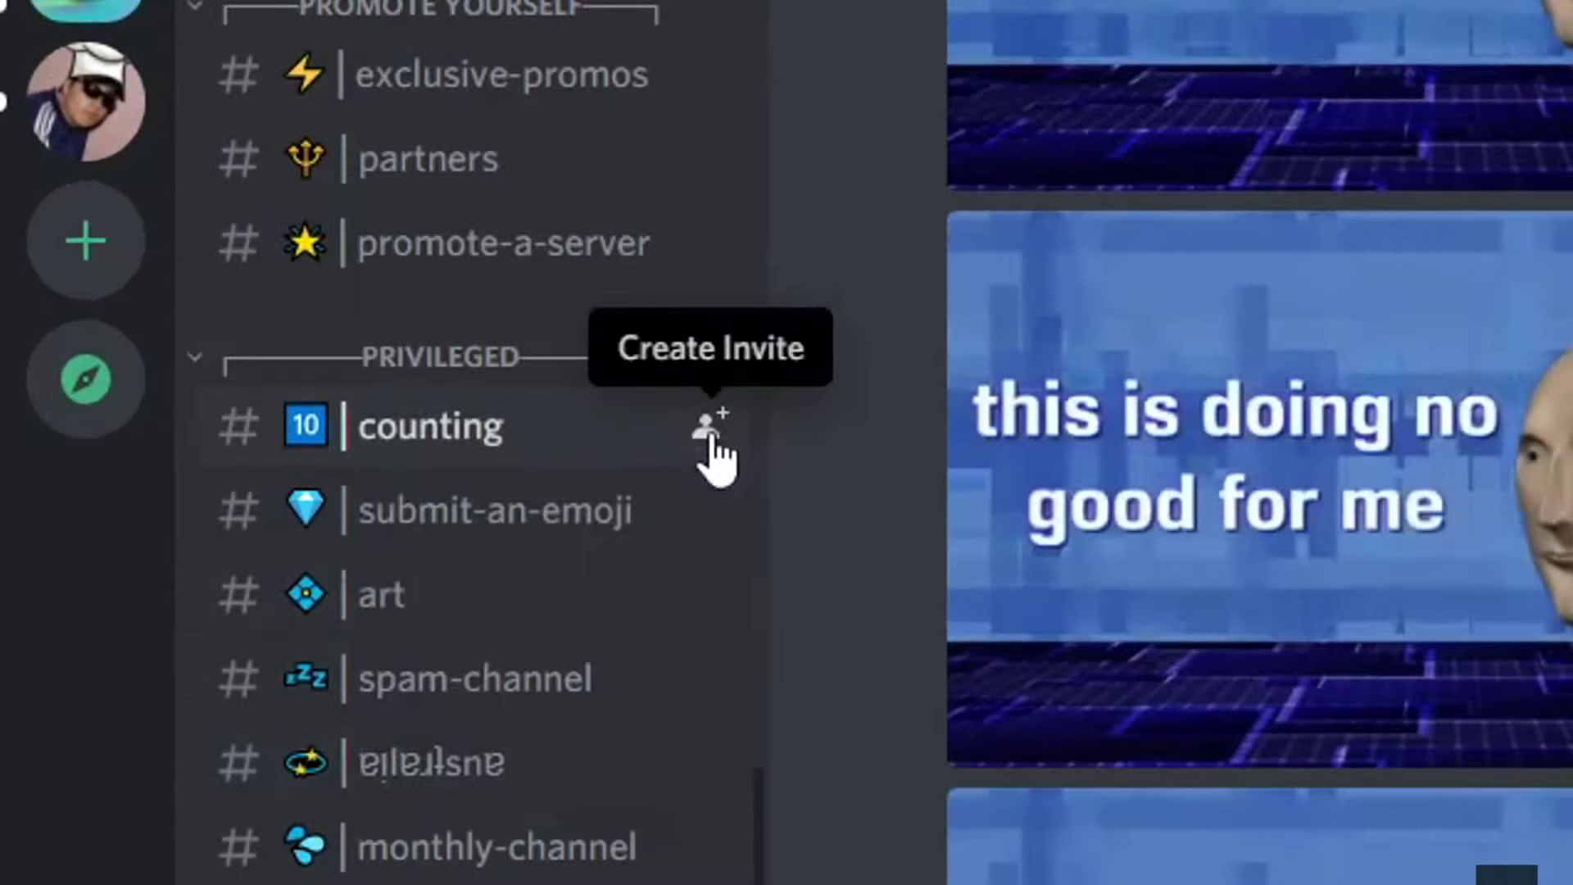
pyautogui.click(235, 295)
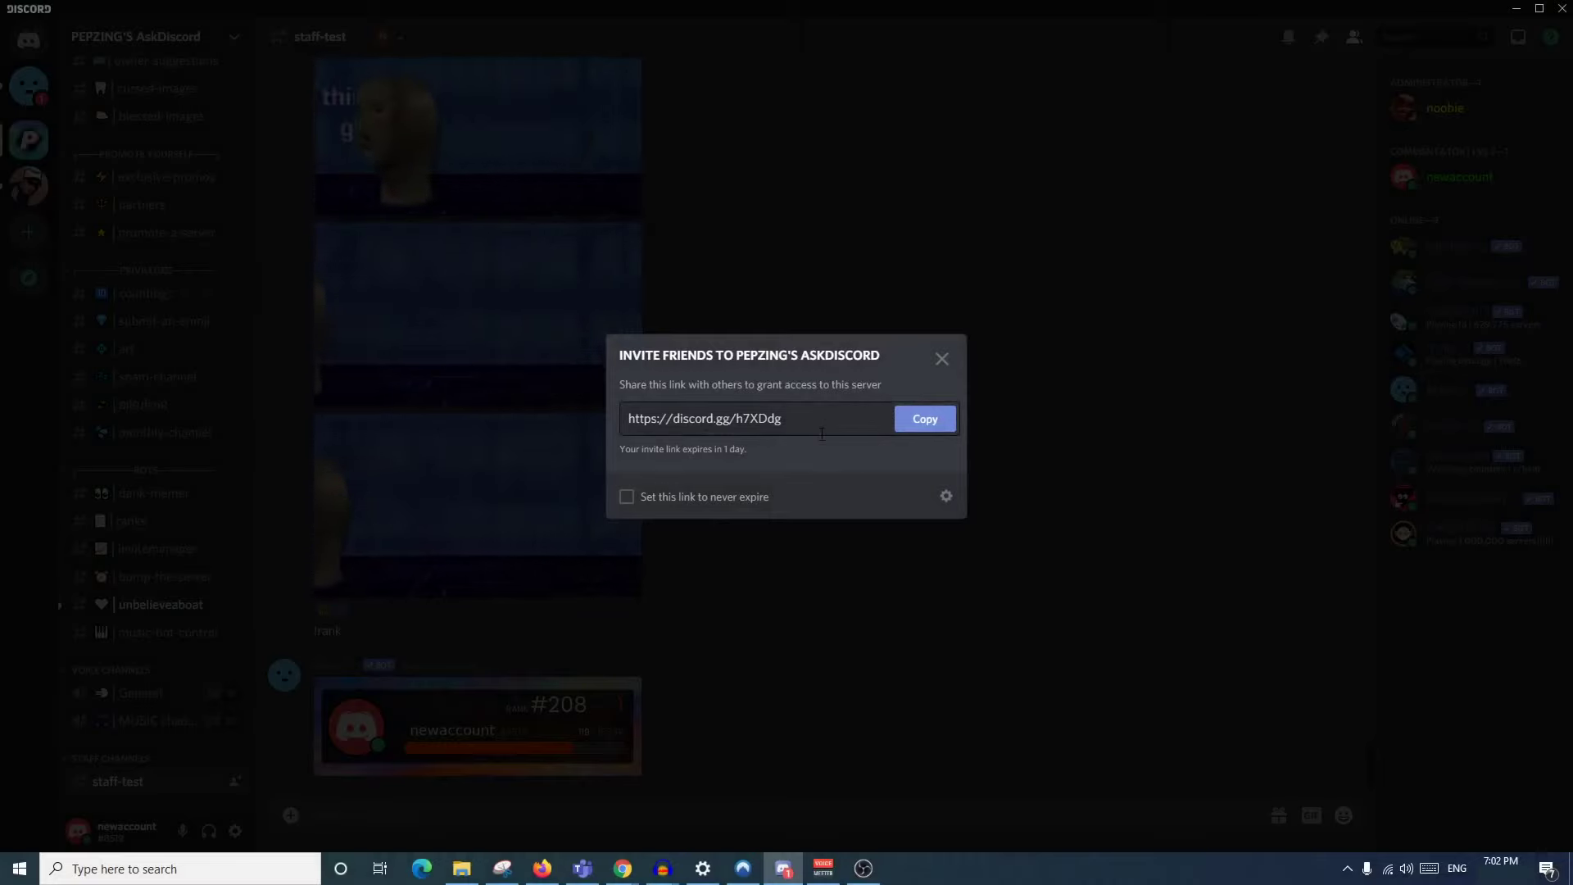
pyautogui.click(820, 426)
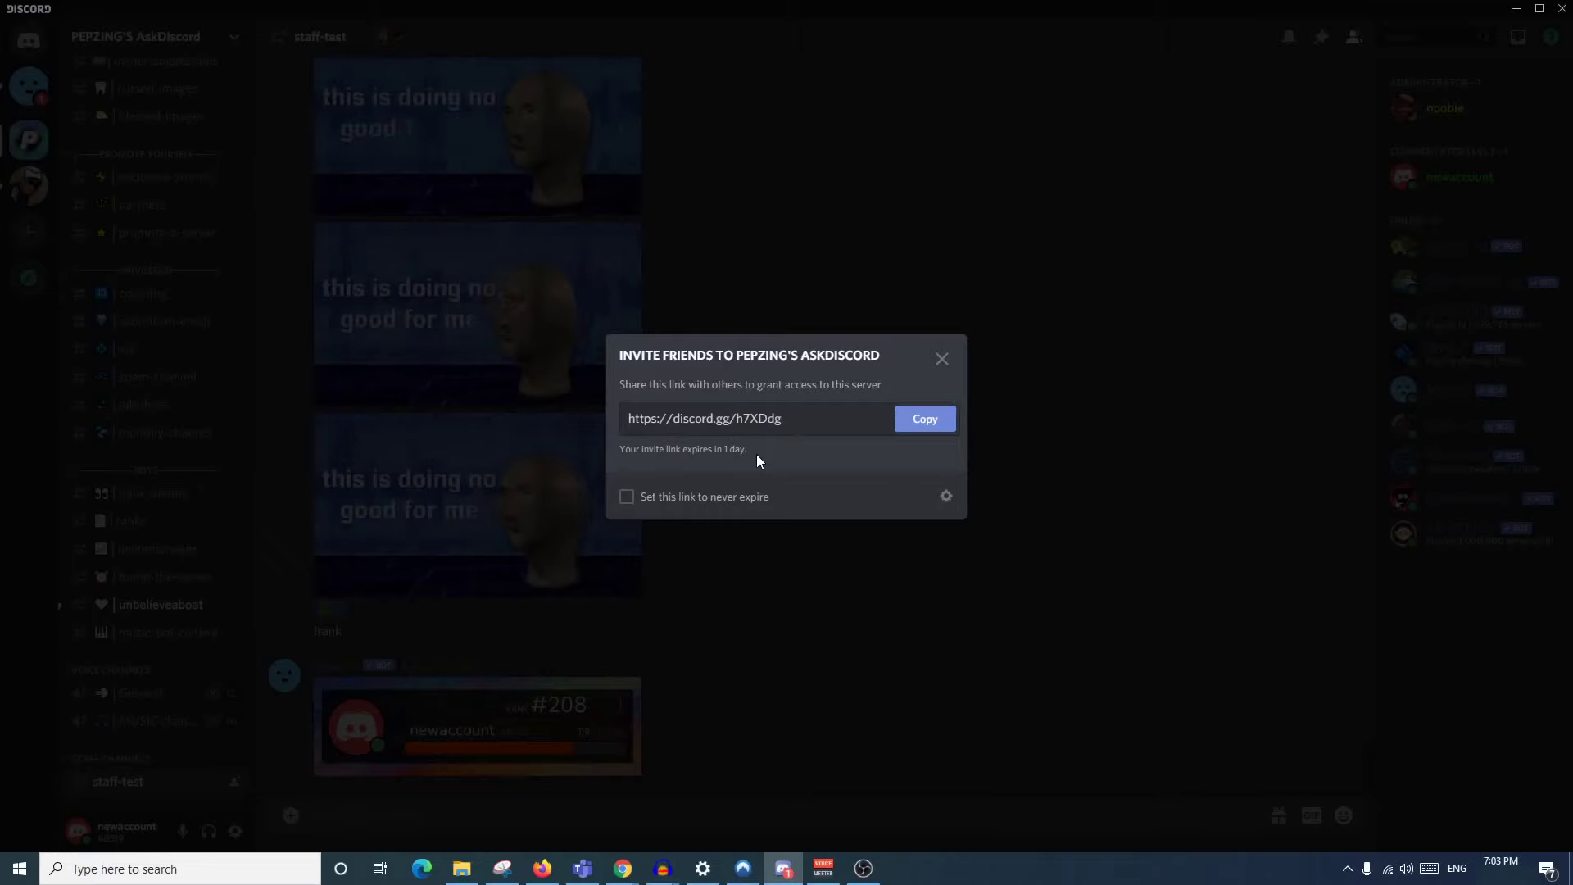
pyautogui.click(626, 498)
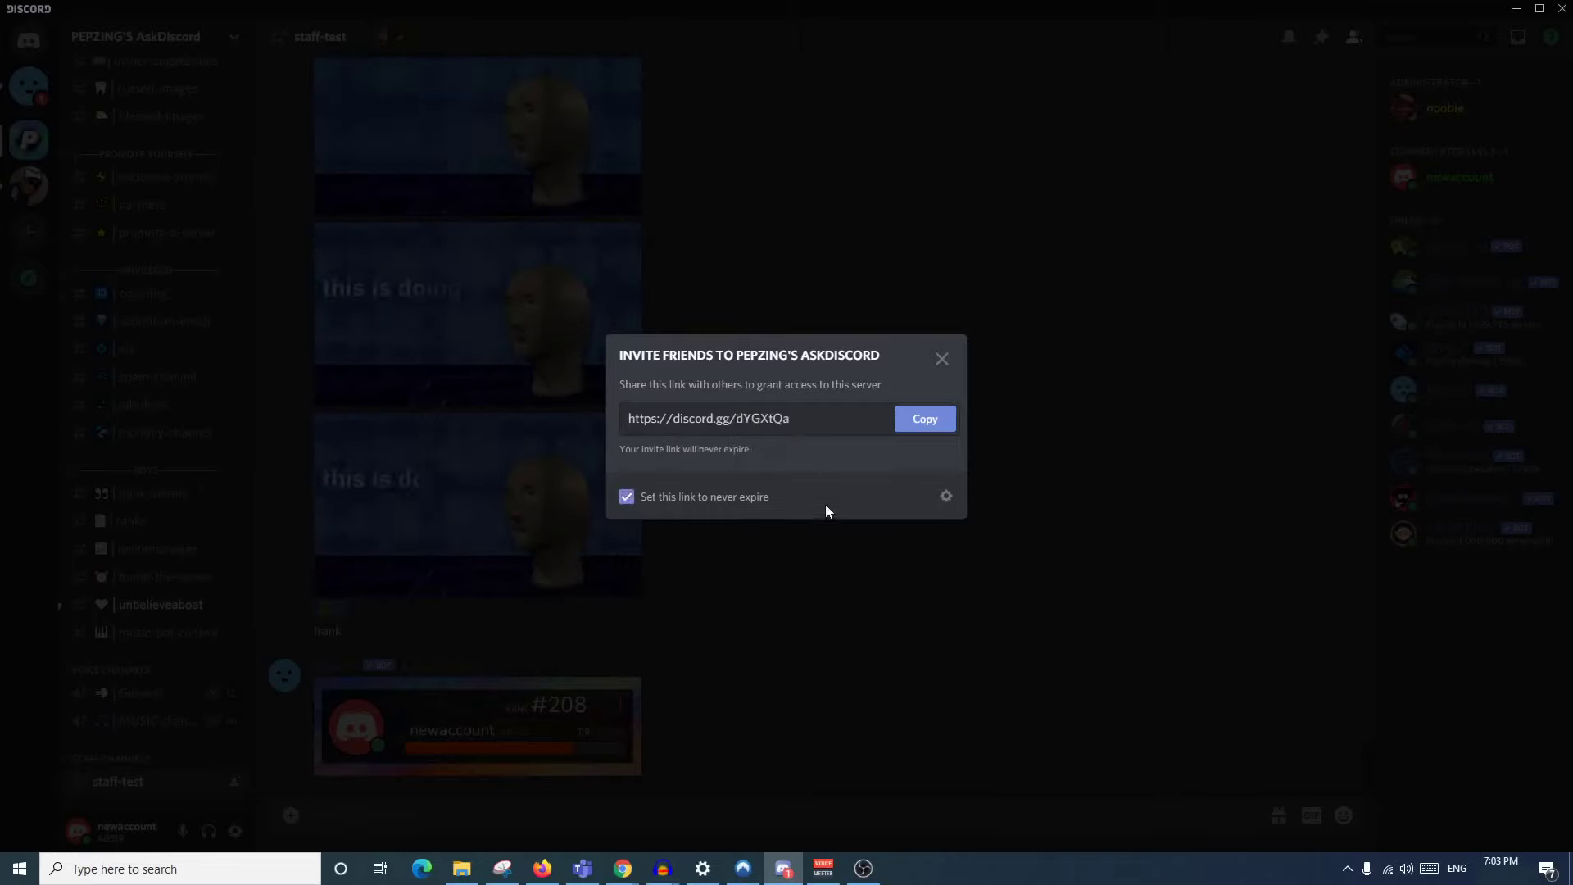
# Set the invite to expire Never with No limit on uses, generate a new link, and select it
pyautogui.click(946, 496)
pyautogui.click(697, 358)
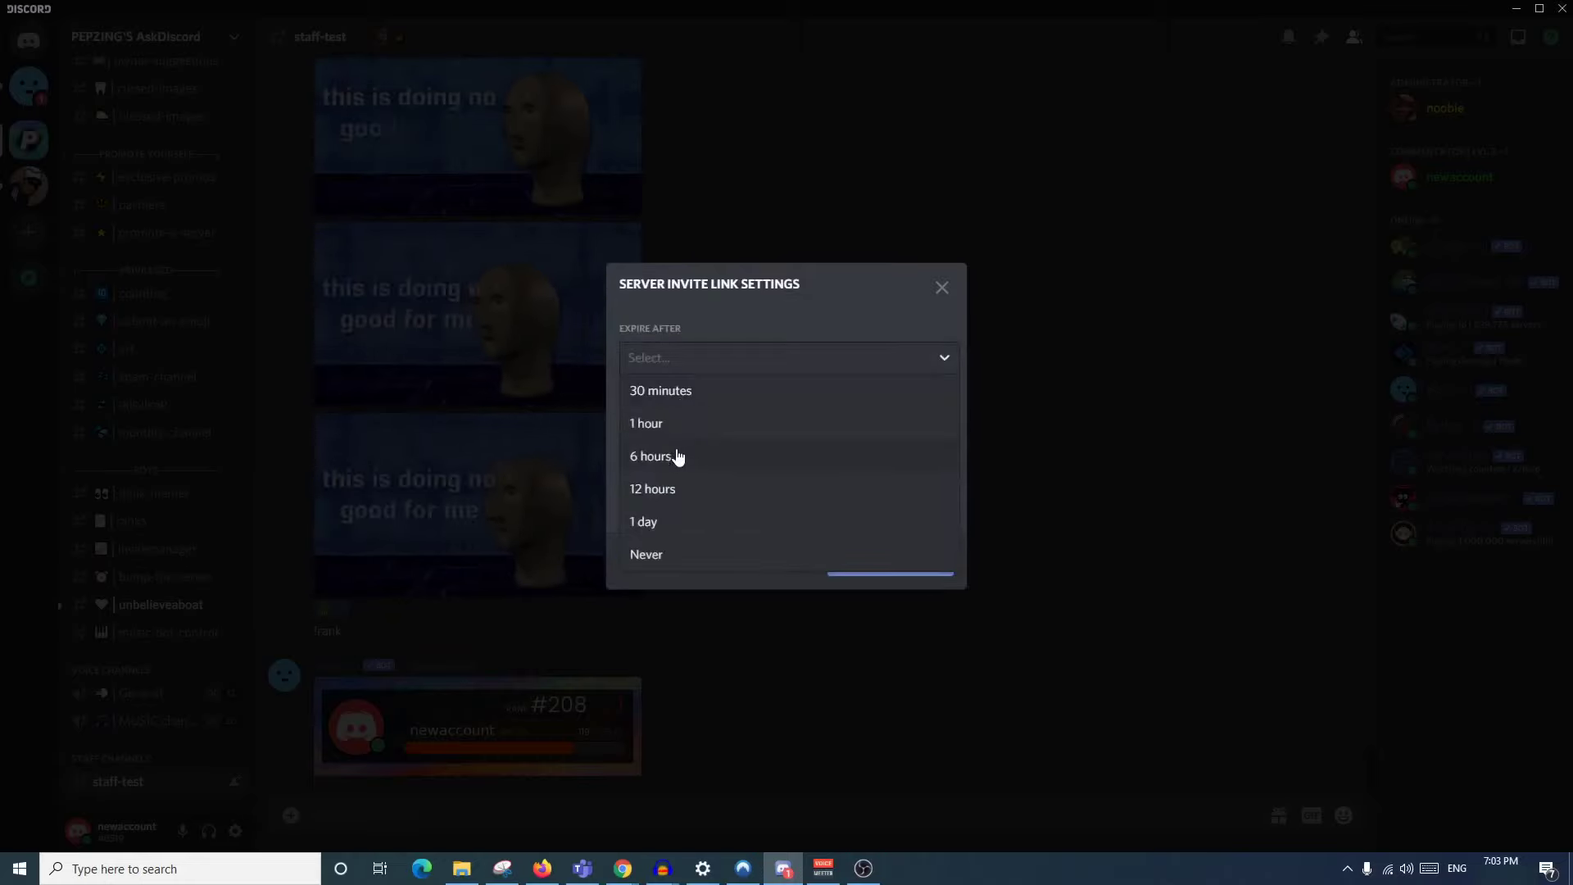
pyautogui.click(647, 555)
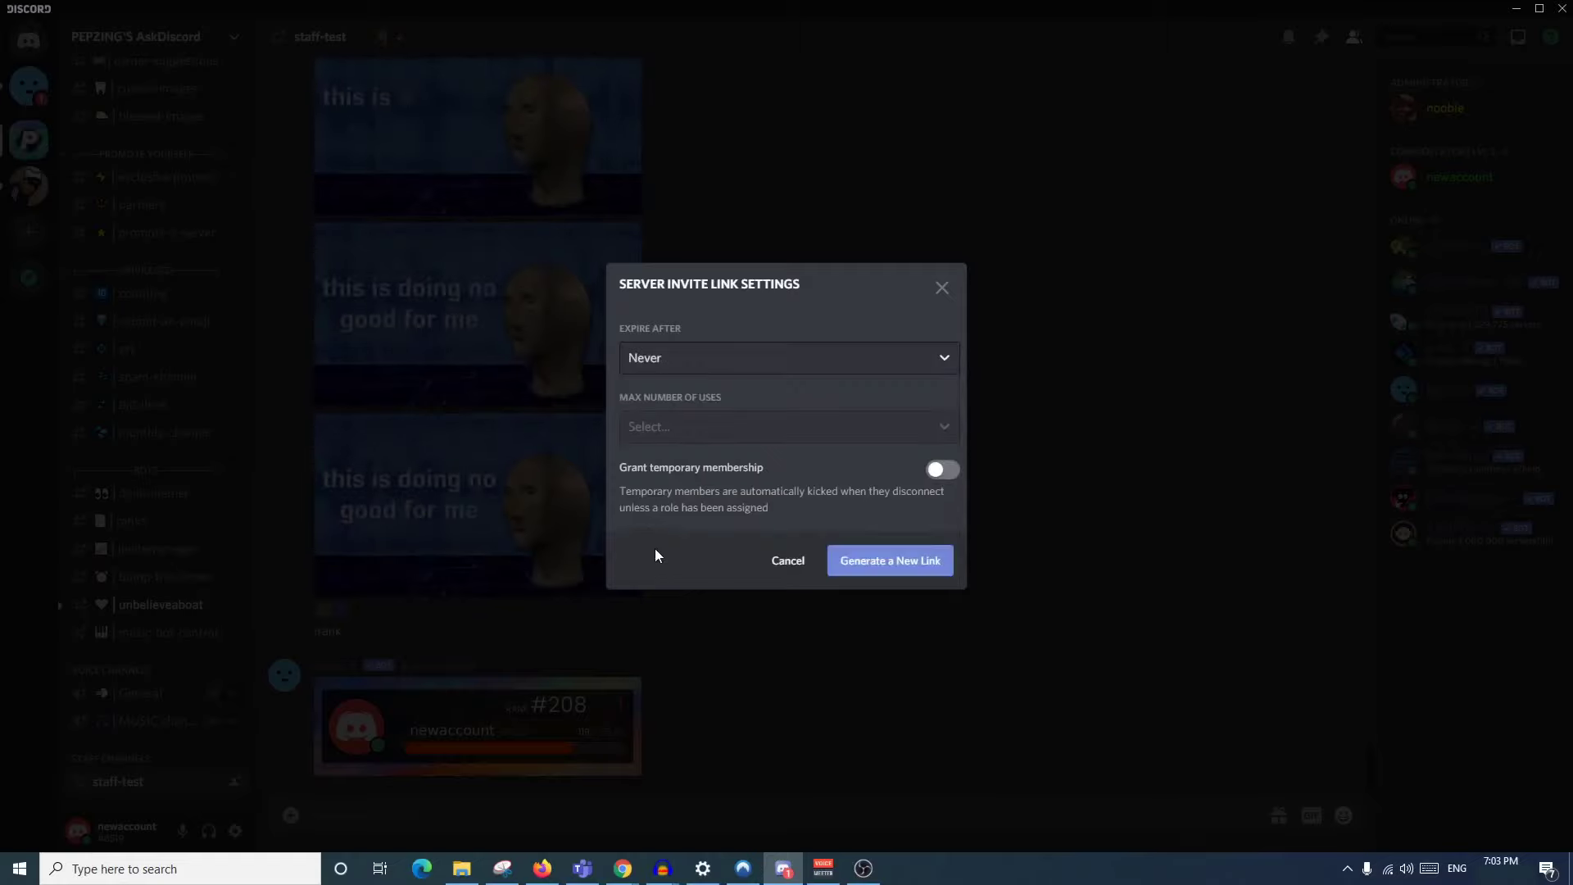
pyautogui.click(673, 428)
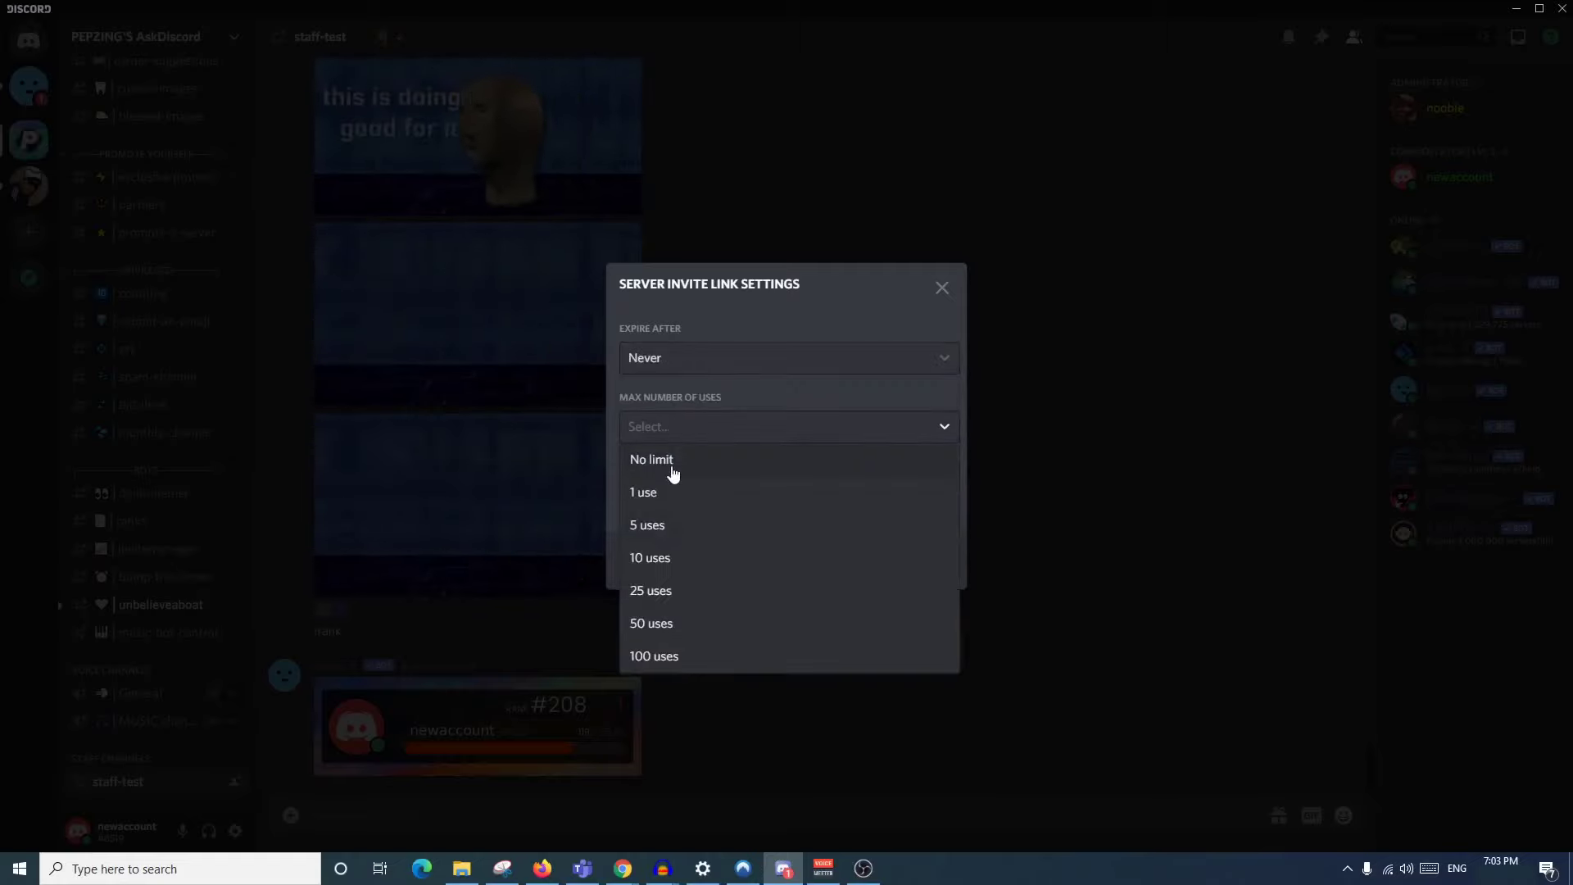
pyautogui.click(631, 460)
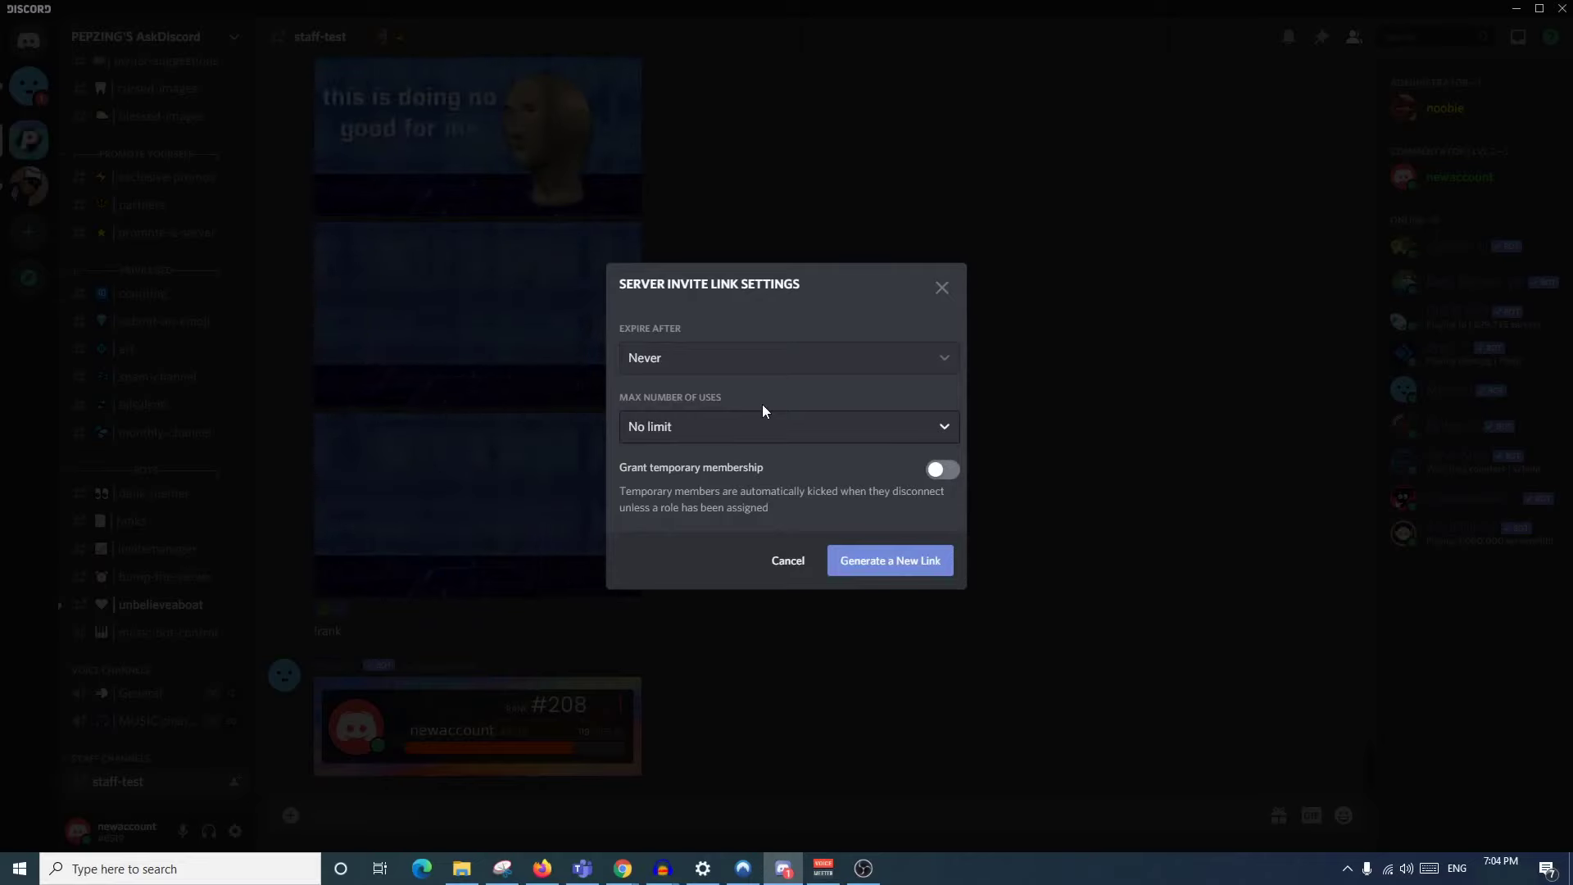
pyautogui.click(891, 561)
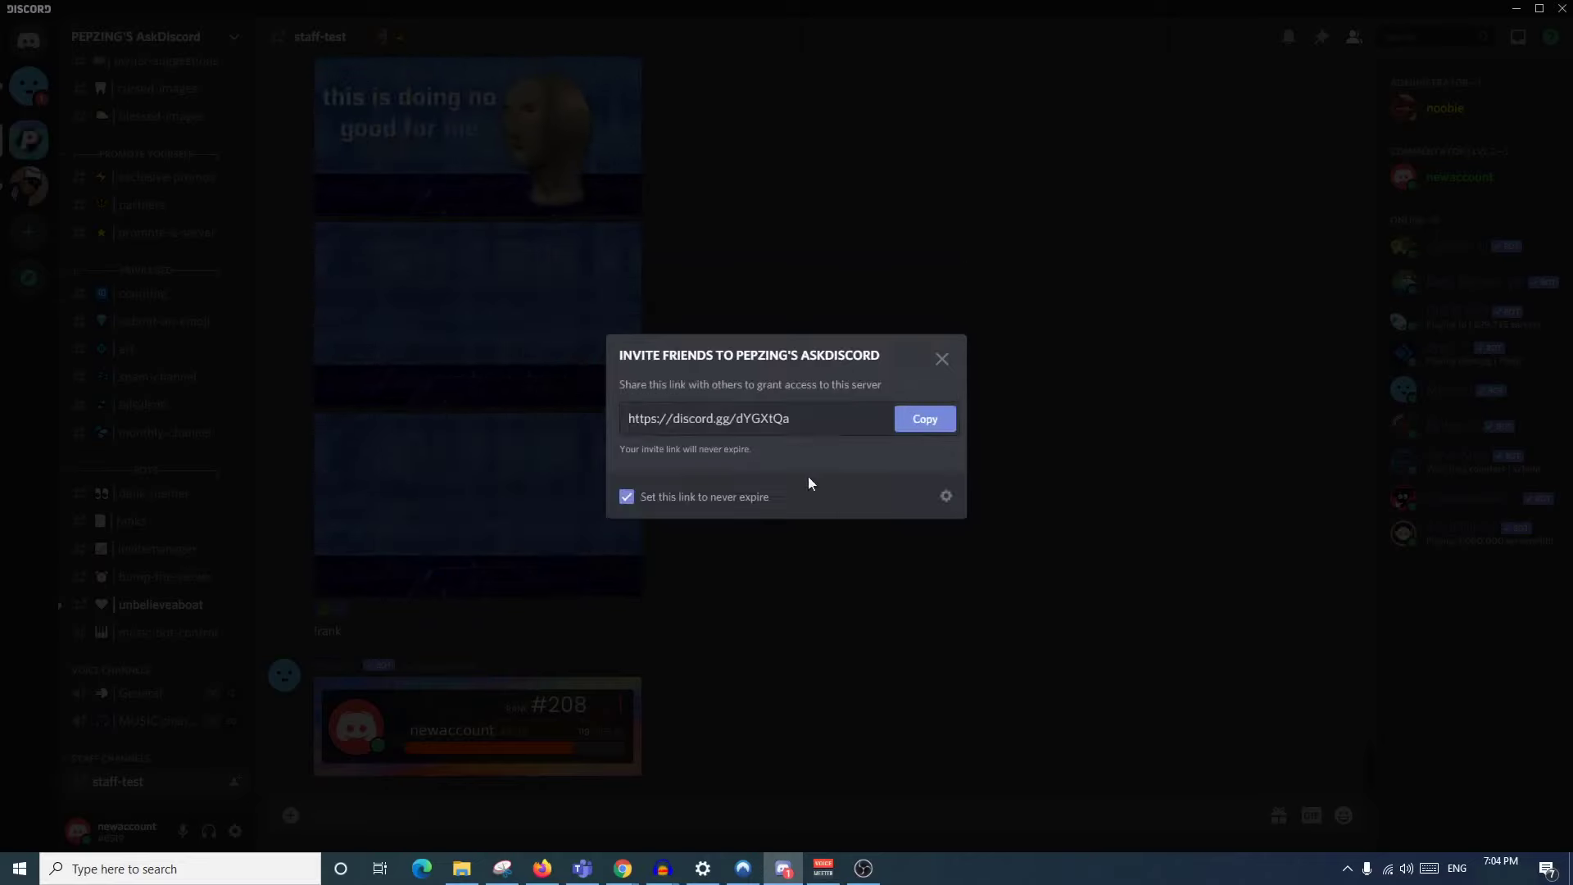
pyautogui.moveTo(815, 418); pyautogui.dragTo(605, 435)
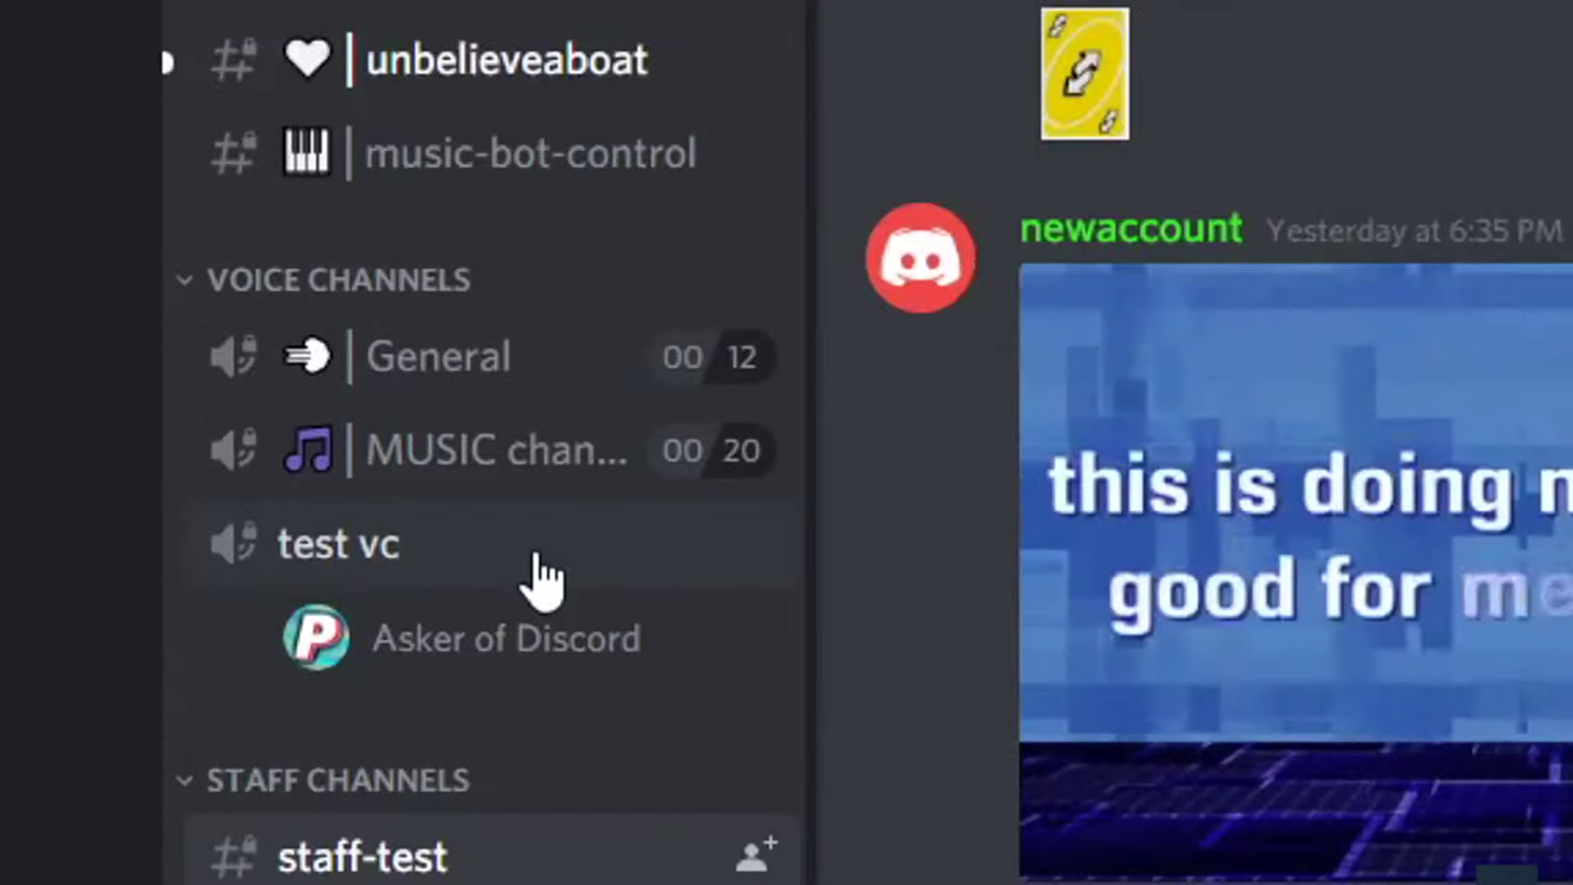
# Join test vc, mute and unmute the microphone, deafen, then bring up the other member's options
pyautogui.click(541, 578)
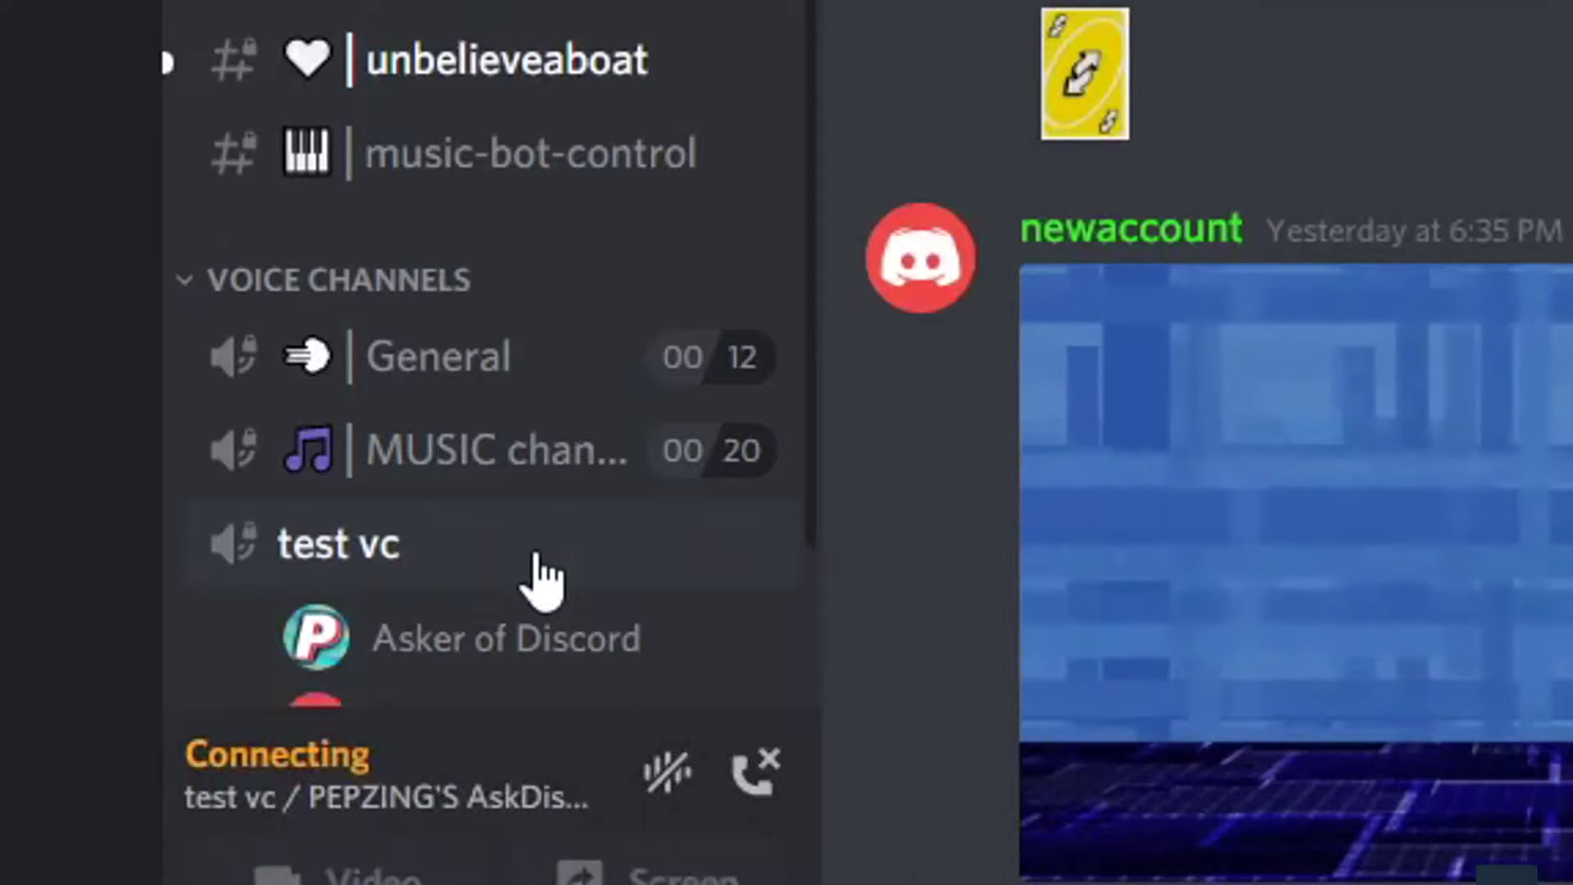
pyautogui.scroll(-3, 528, 405)
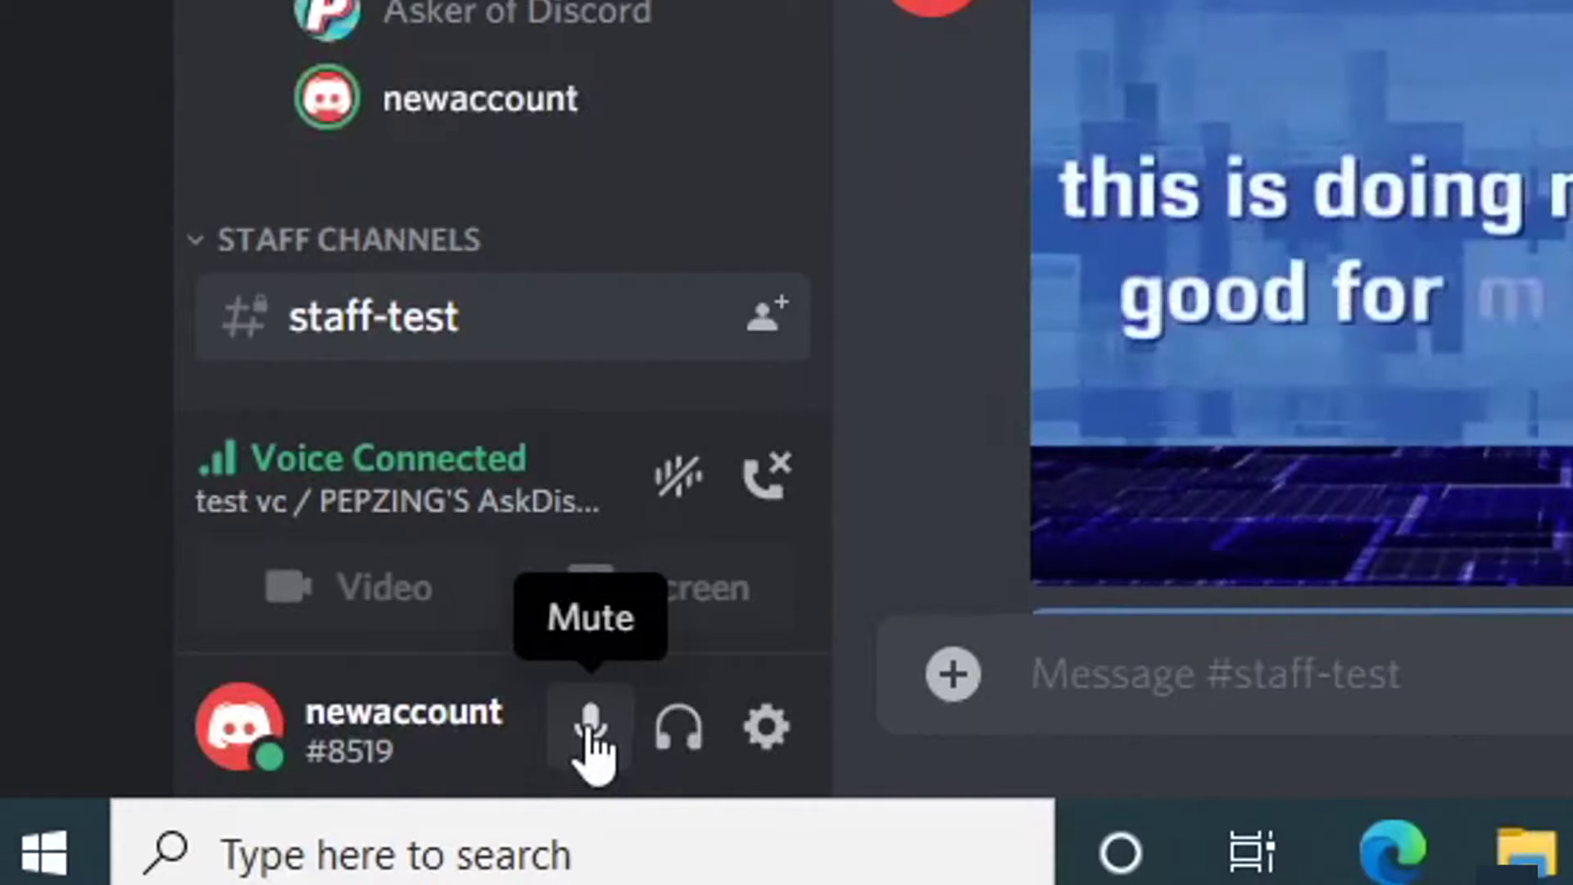
pyautogui.click(590, 738)
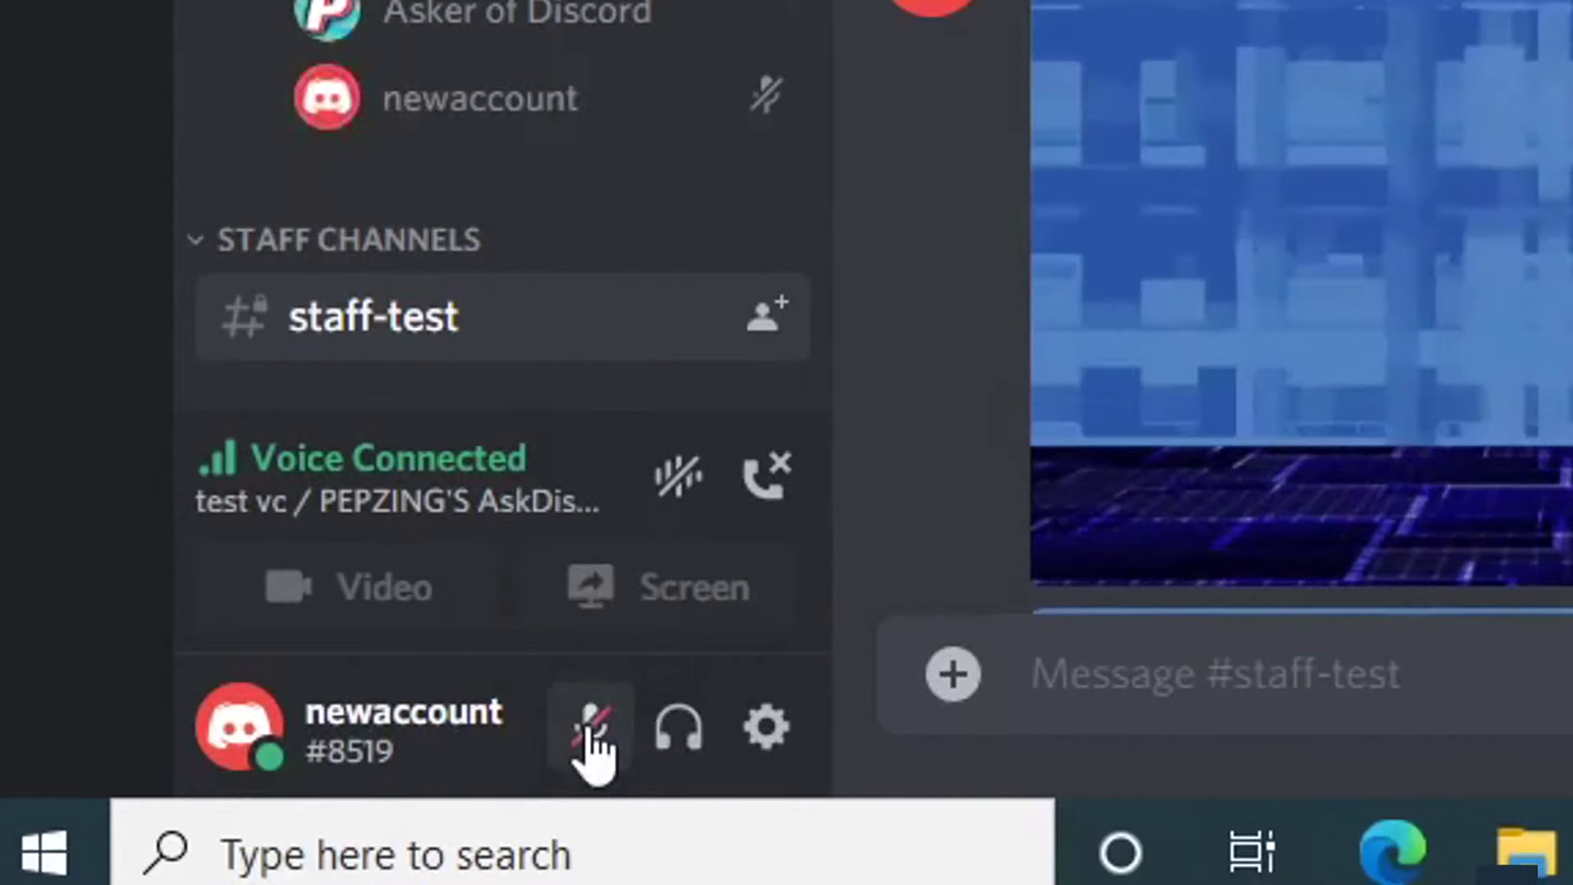
pyautogui.click(606, 734)
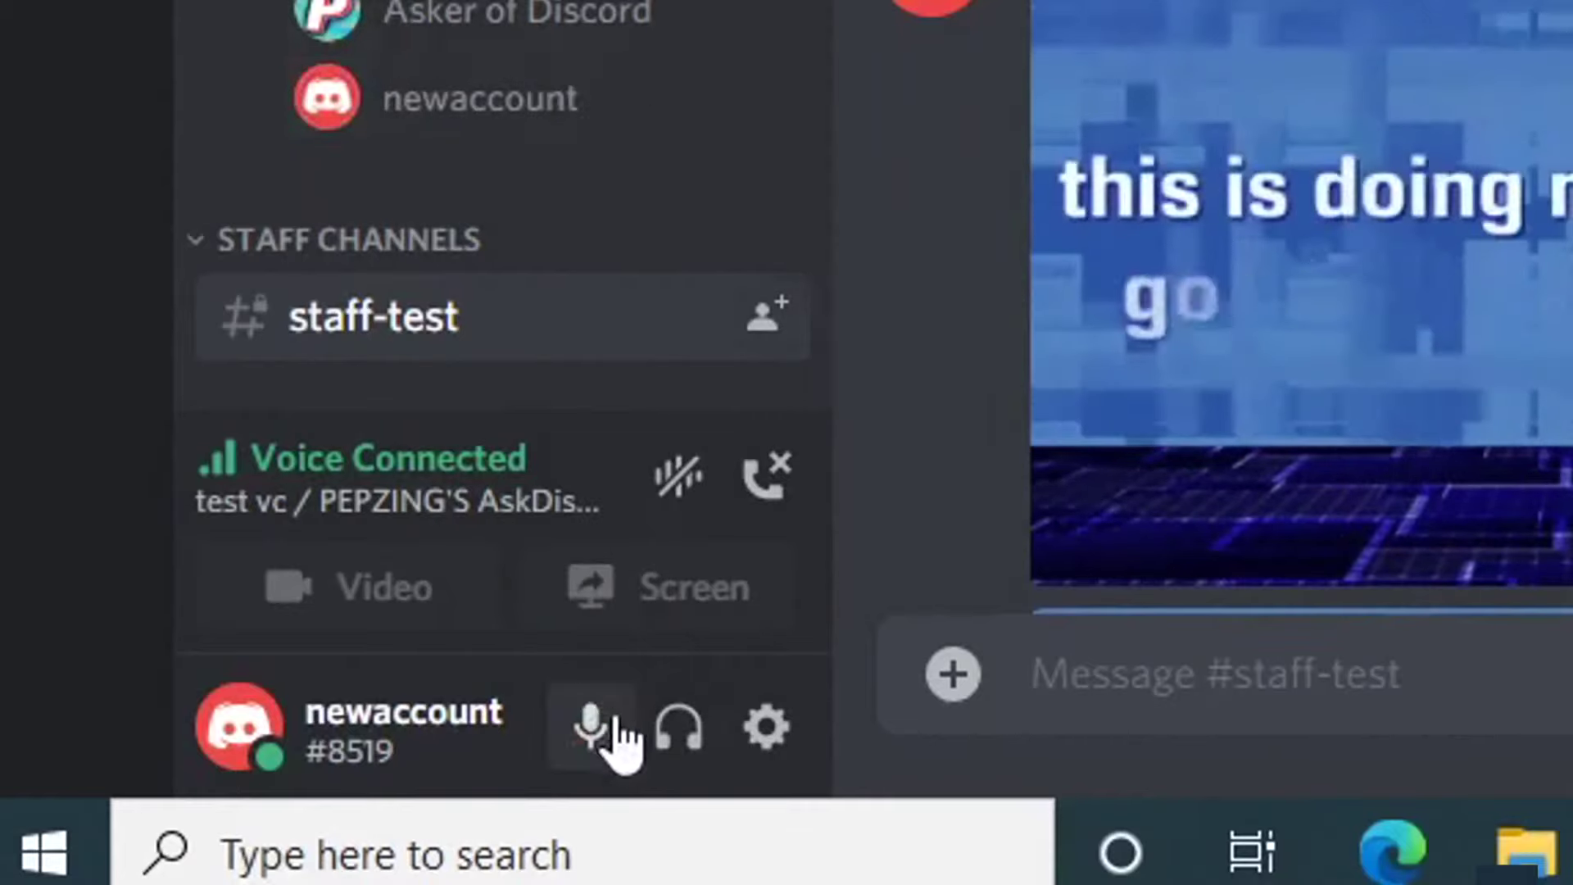
pyautogui.click(677, 737)
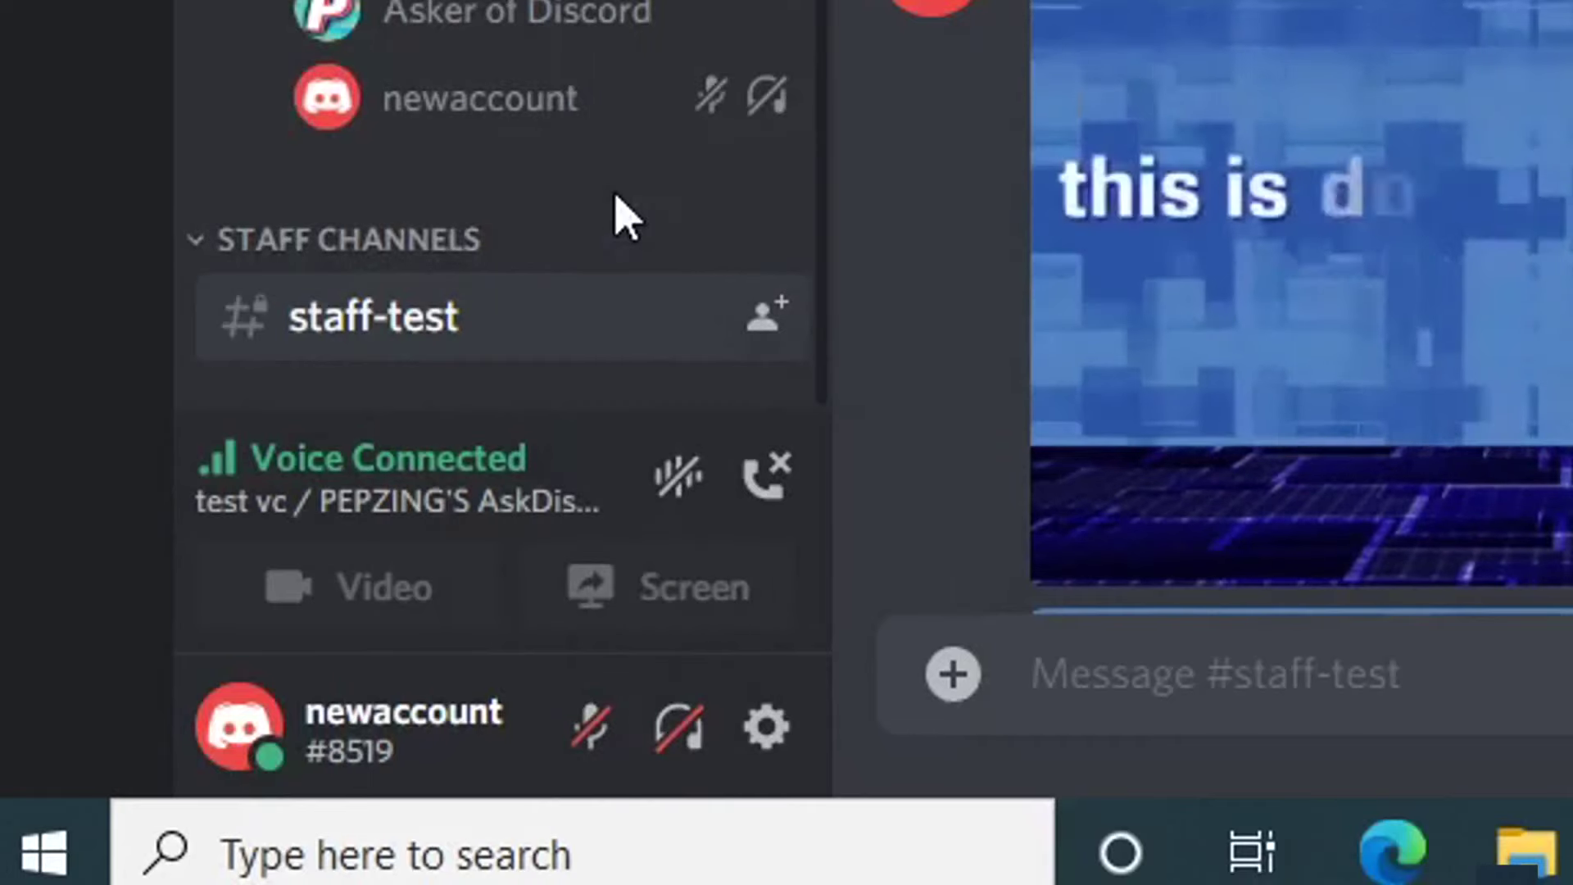
pyautogui.rightClick(401, 29)
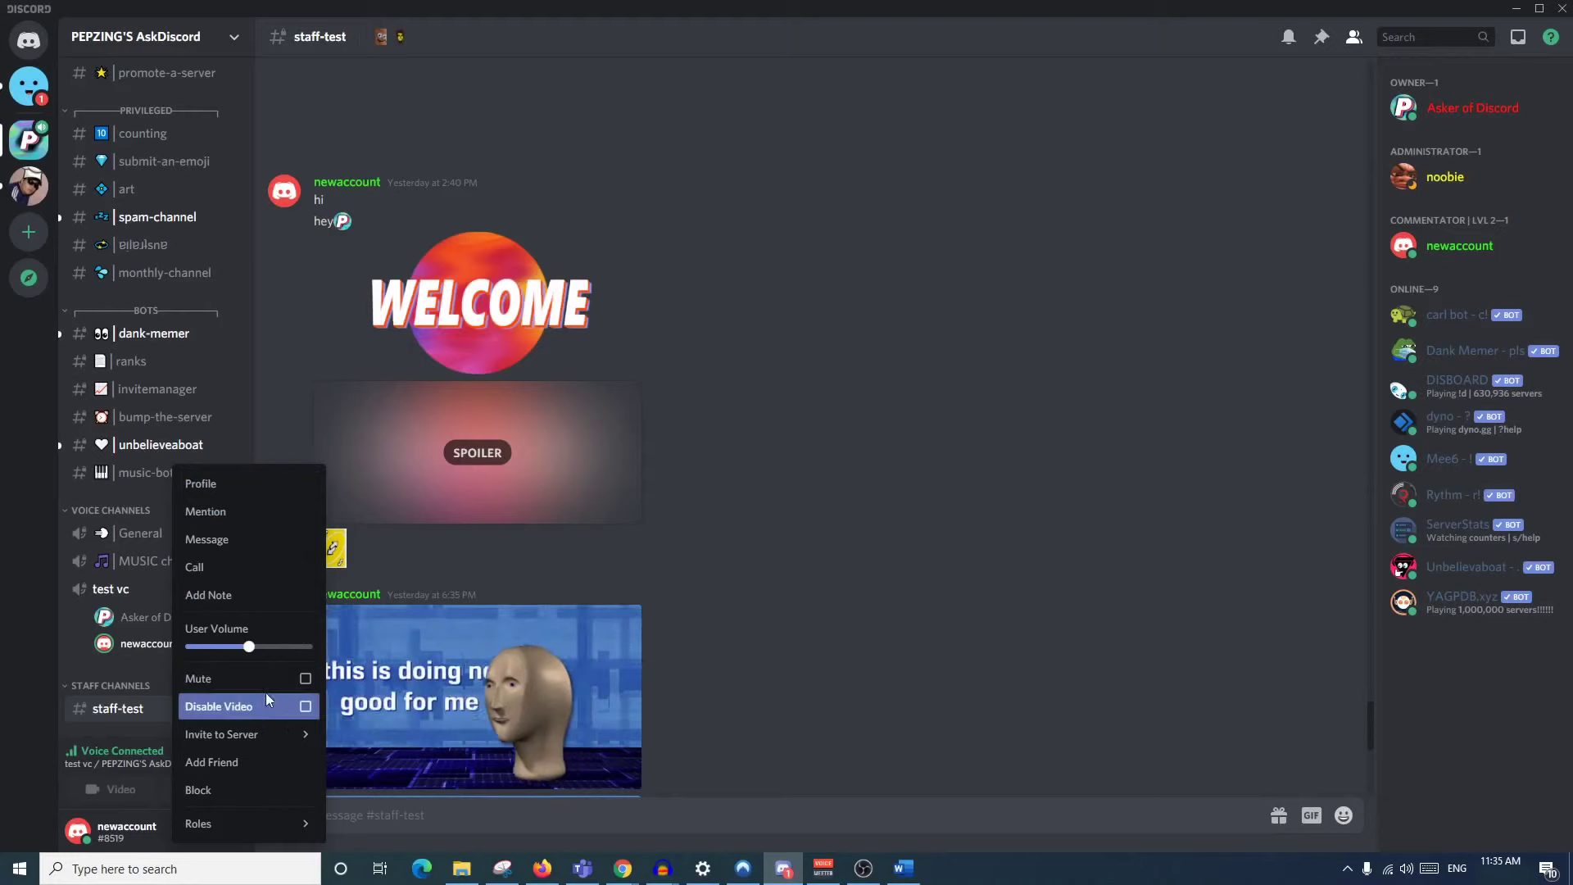
# Mute the other call member and disable their video for this account, then close the menu
pyautogui.click(306, 680)
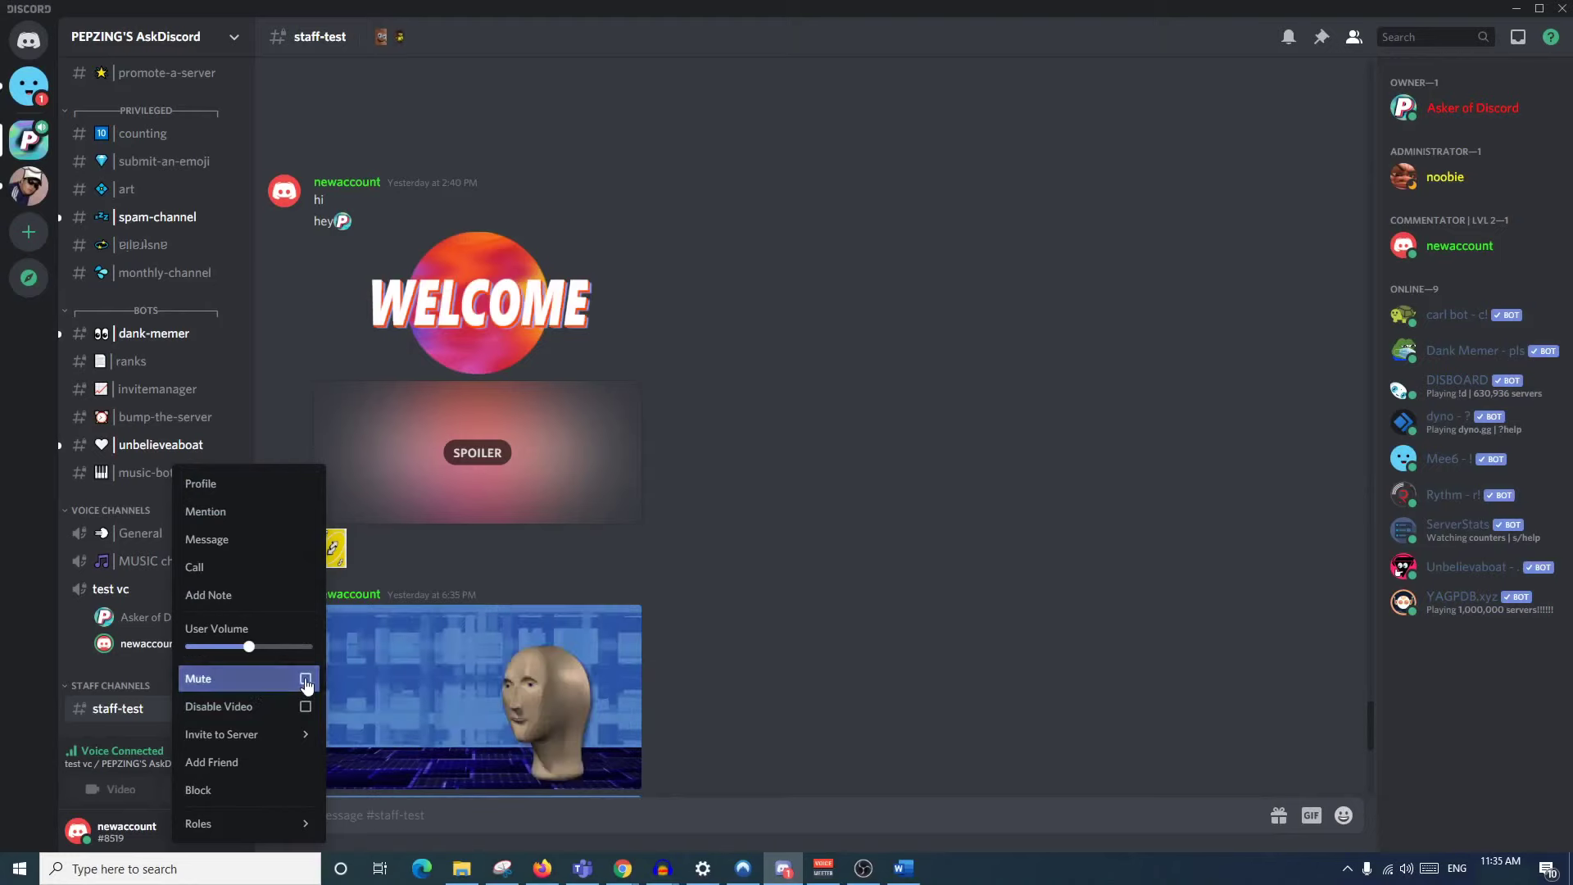
pyautogui.click(308, 709)
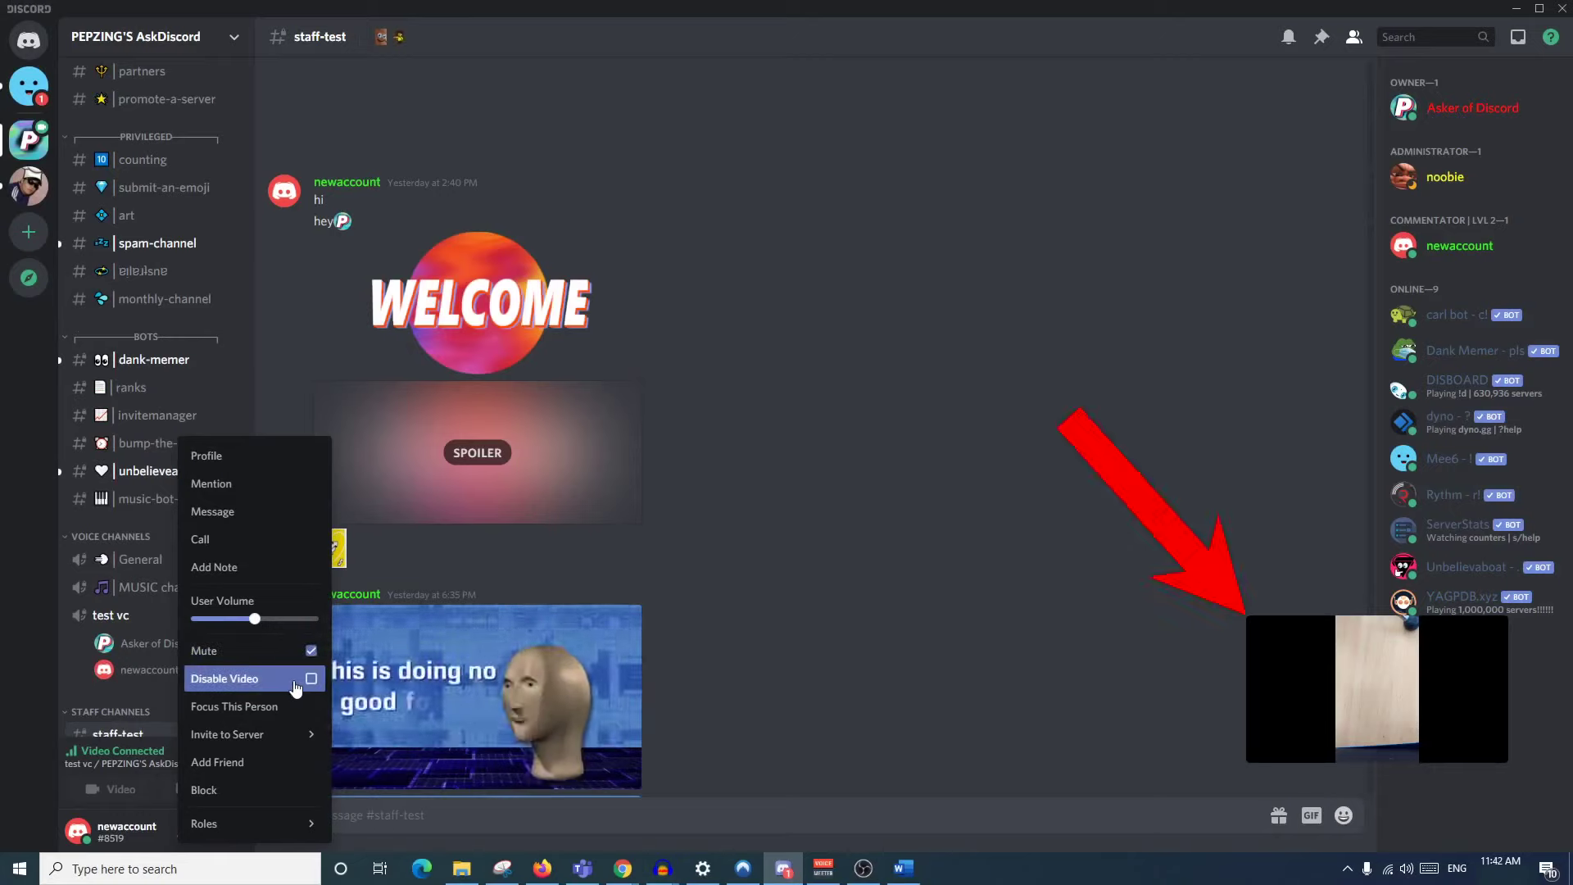
pyautogui.click(296, 680)
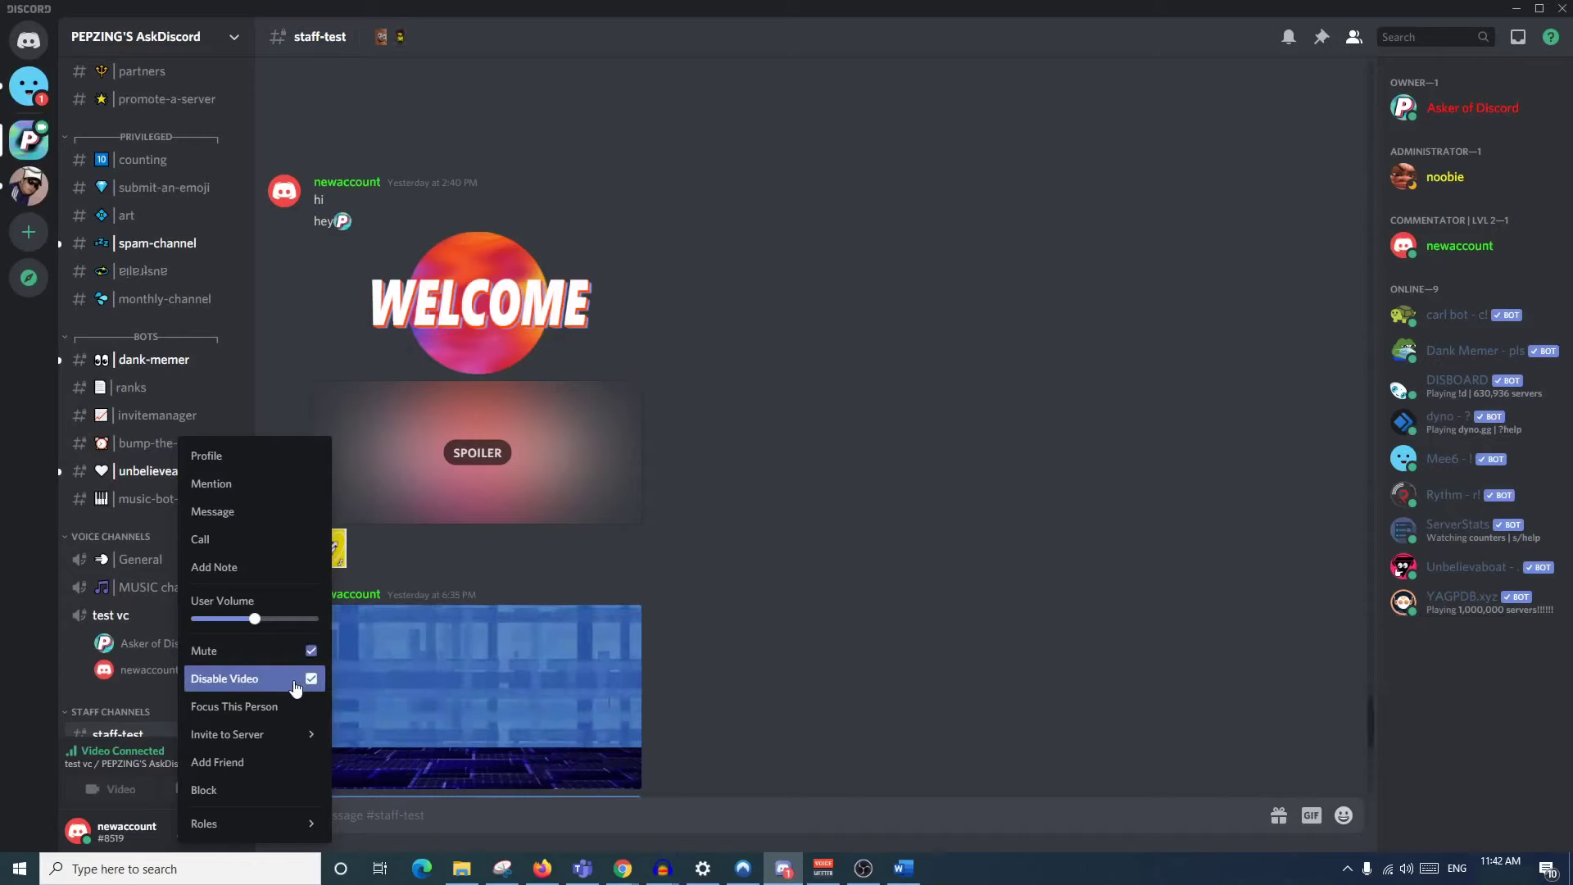
pyautogui.press('Escape')
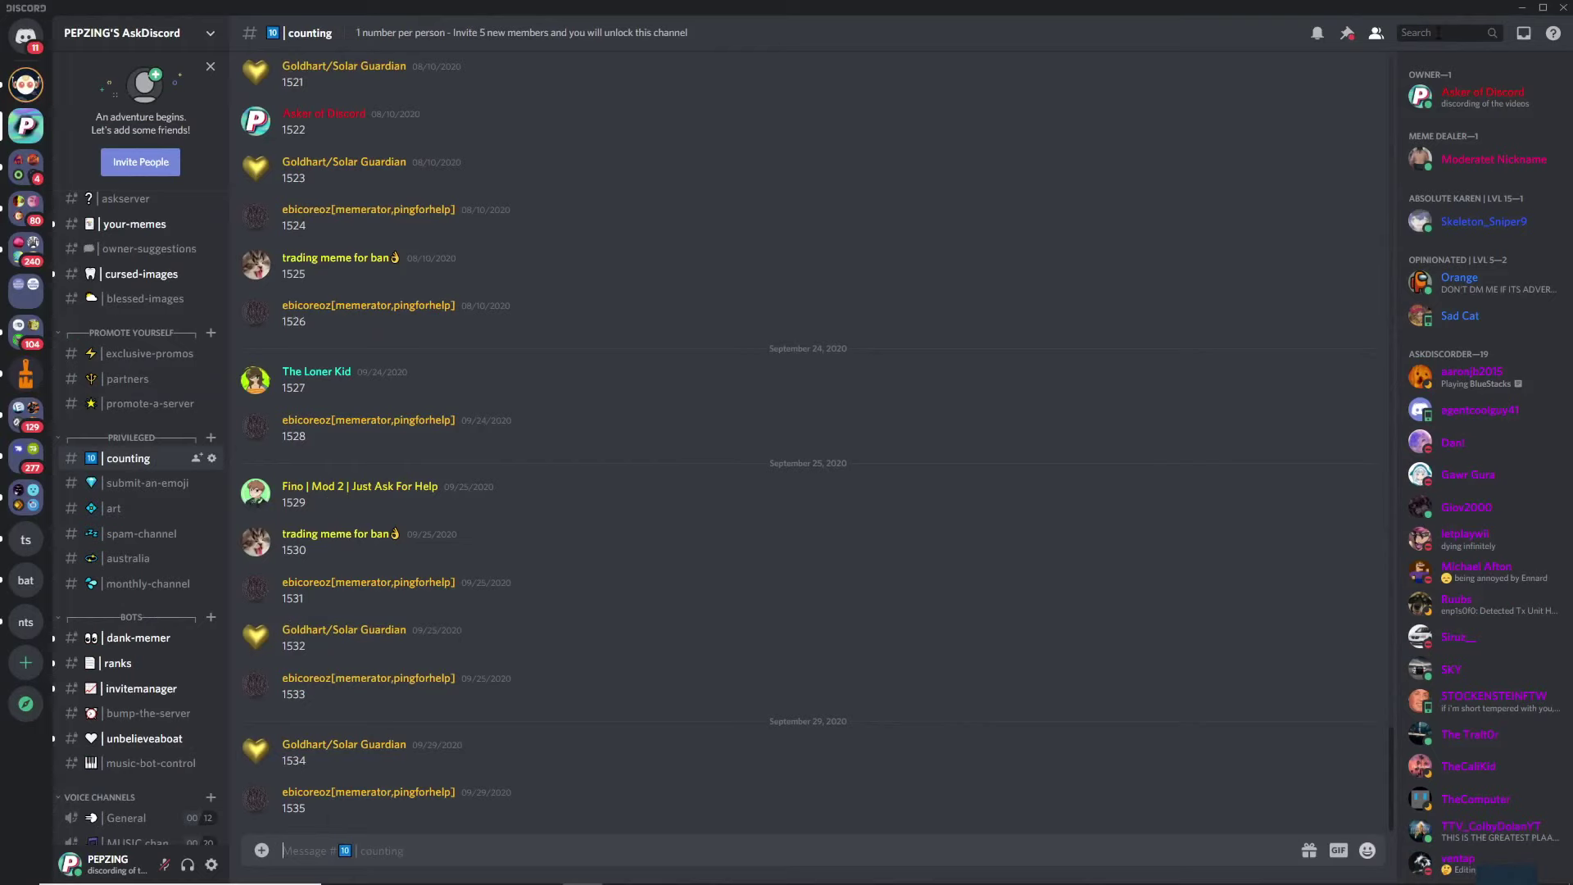
# Search the server for messages sent from the server owner
pyautogui.click(1439, 32)
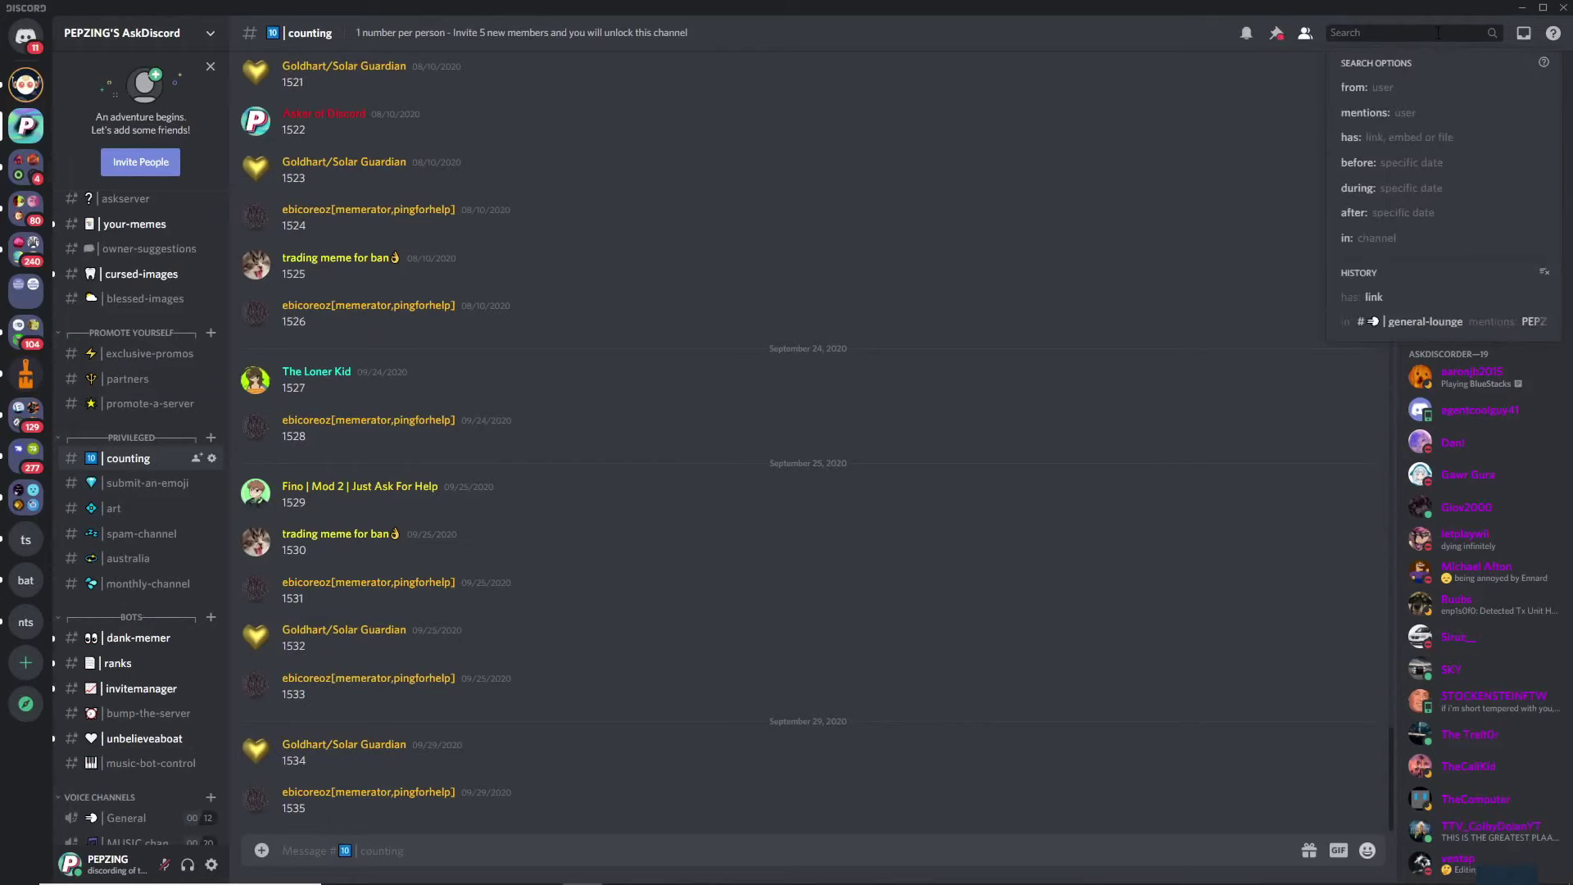
pyautogui.click(1267, 150)
pyautogui.hotkey('ctrl', 'f')
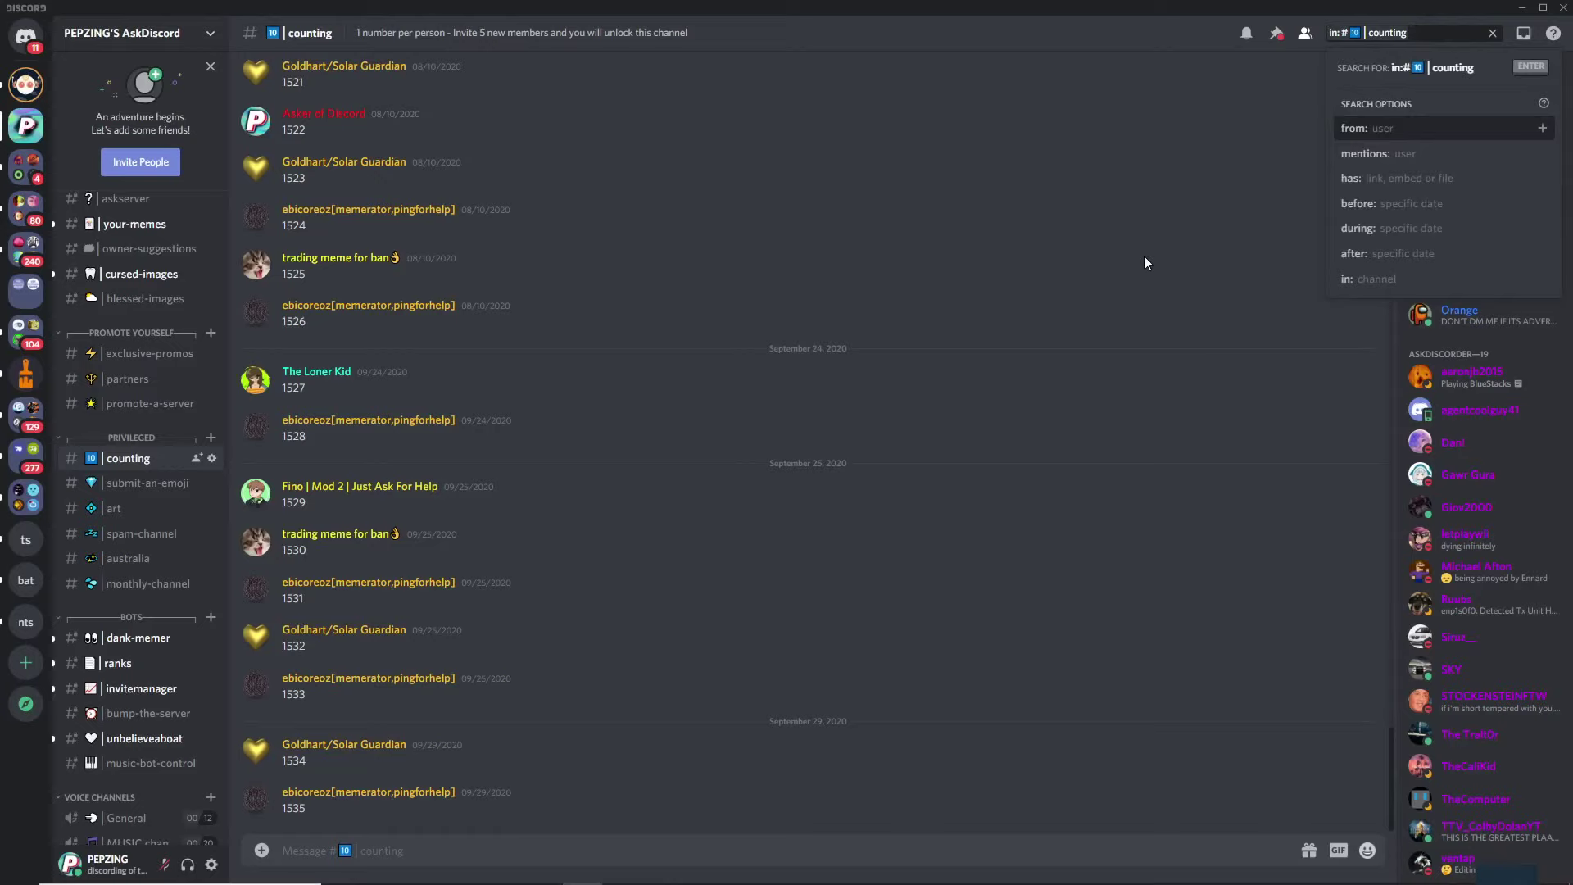
pyautogui.hotkey('ctrl', 'a')
pyautogui.press('BackSpace')
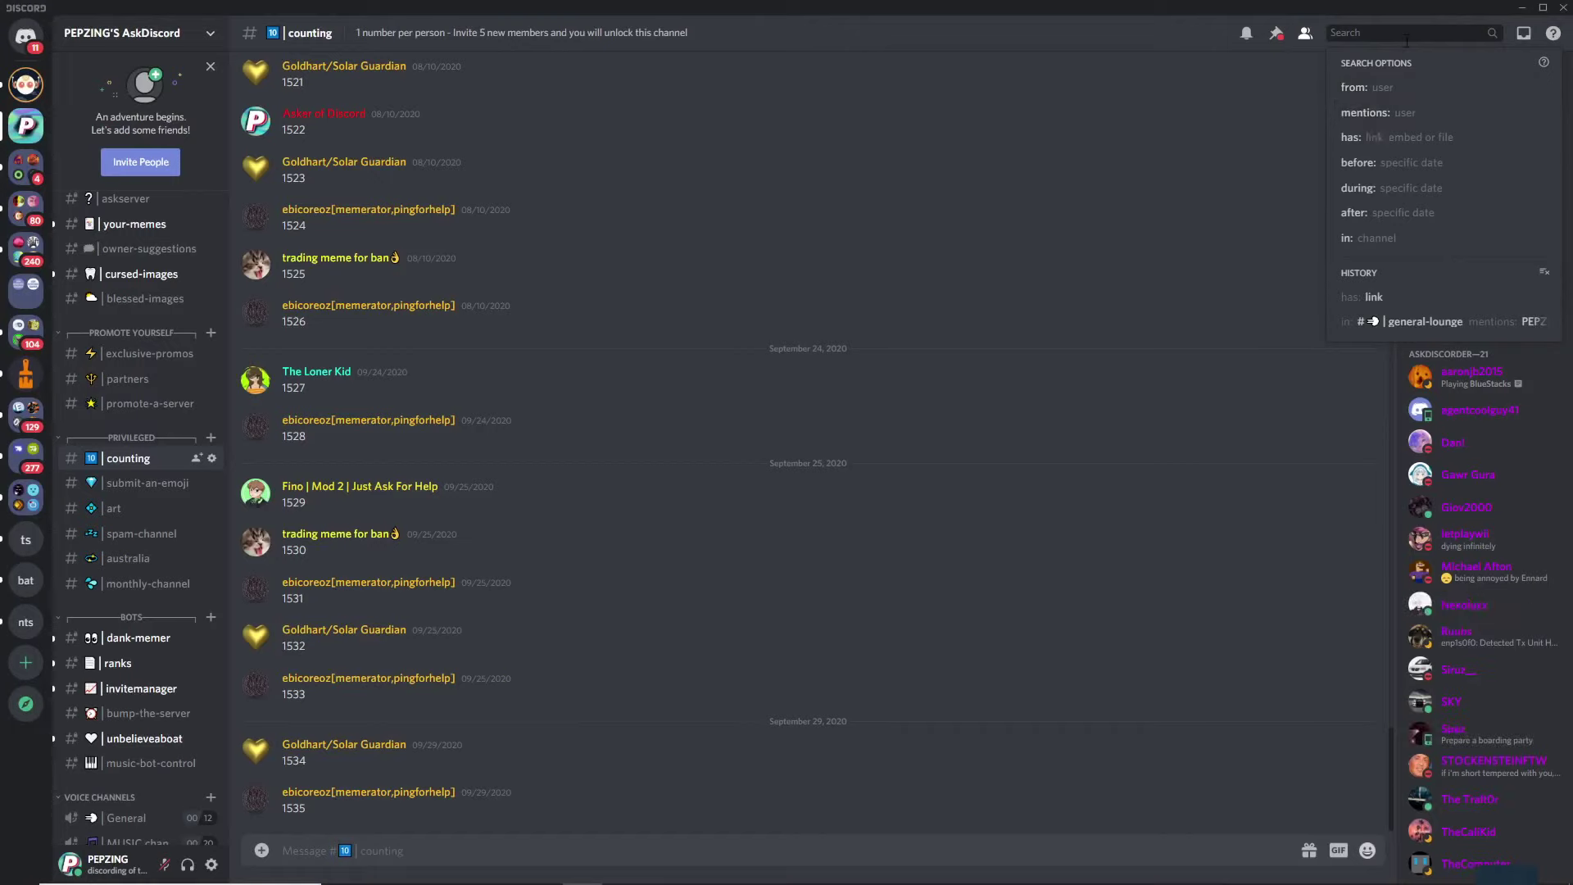
pyautogui.write('fro')
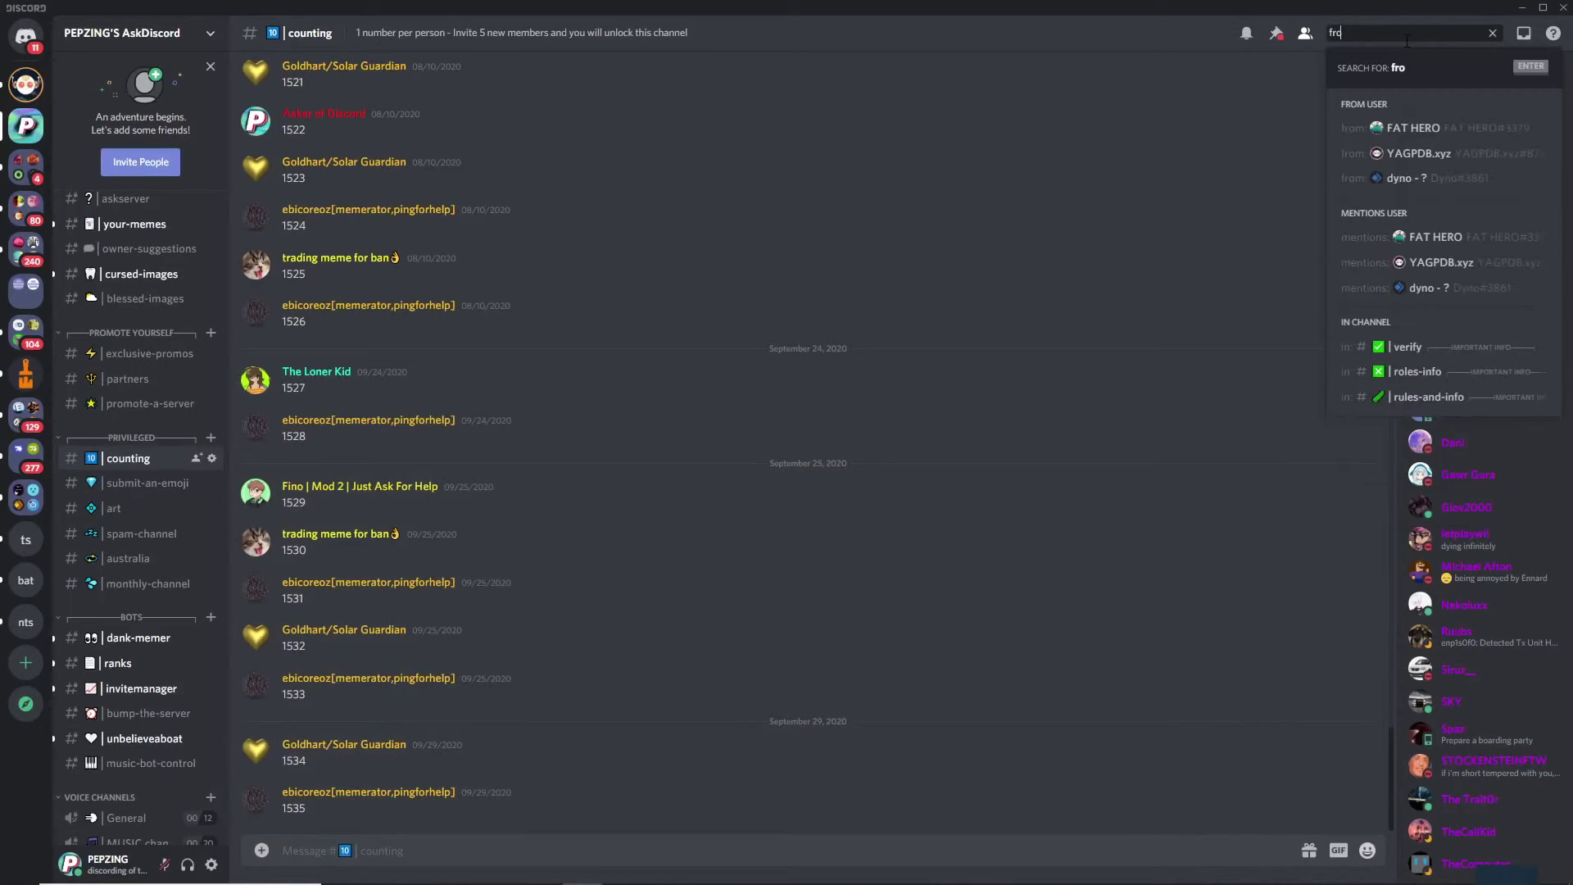
pyautogui.write('m: ')
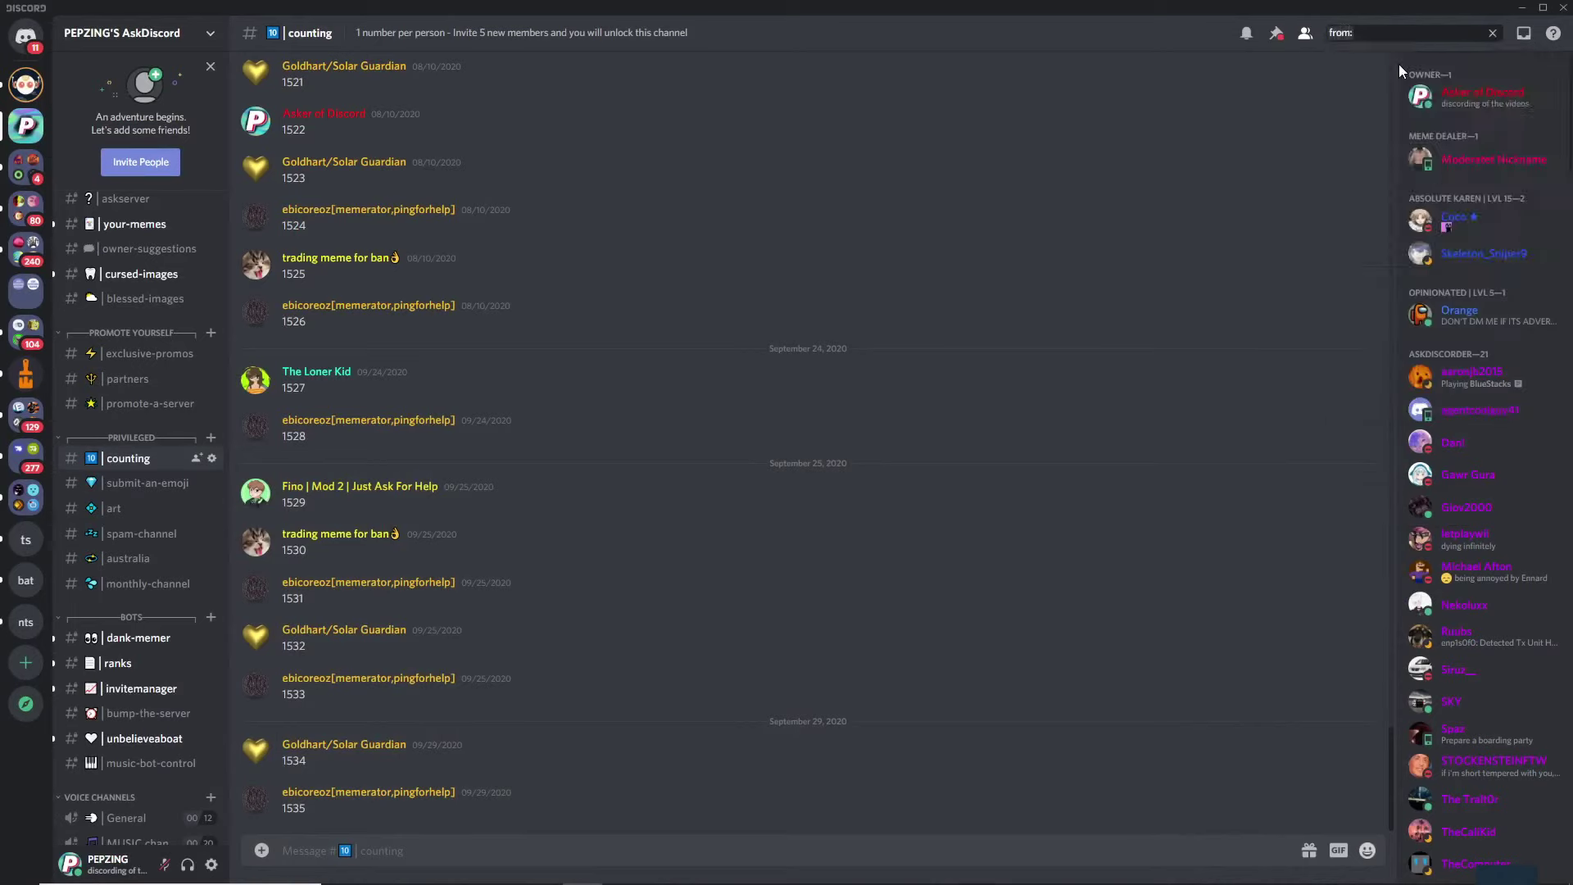
pyautogui.write('pepzing')
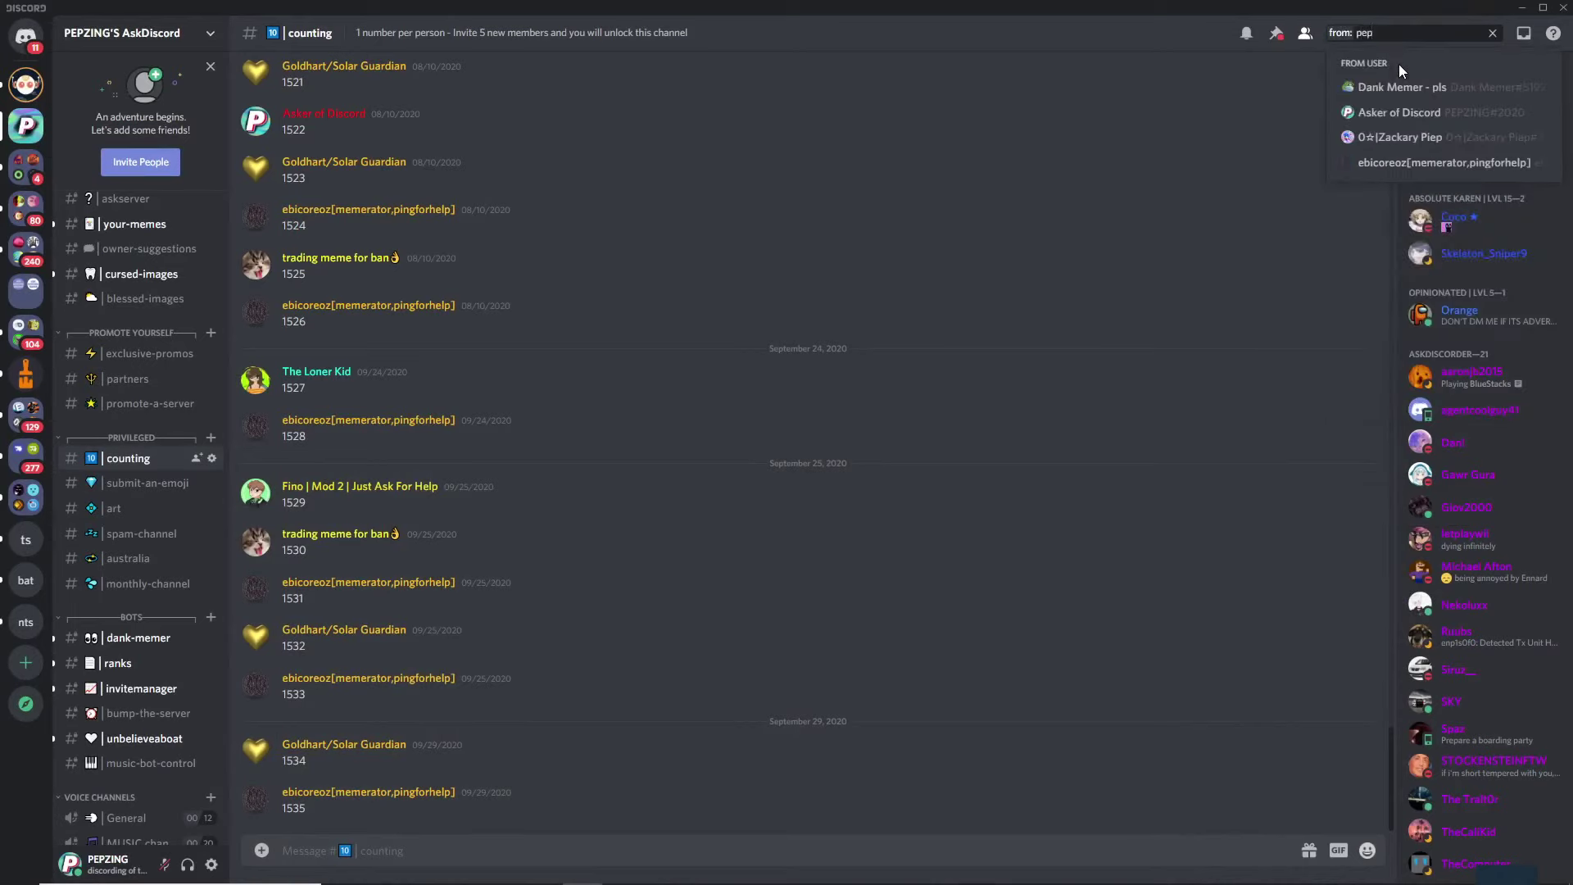
pyautogui.click(1403, 88)
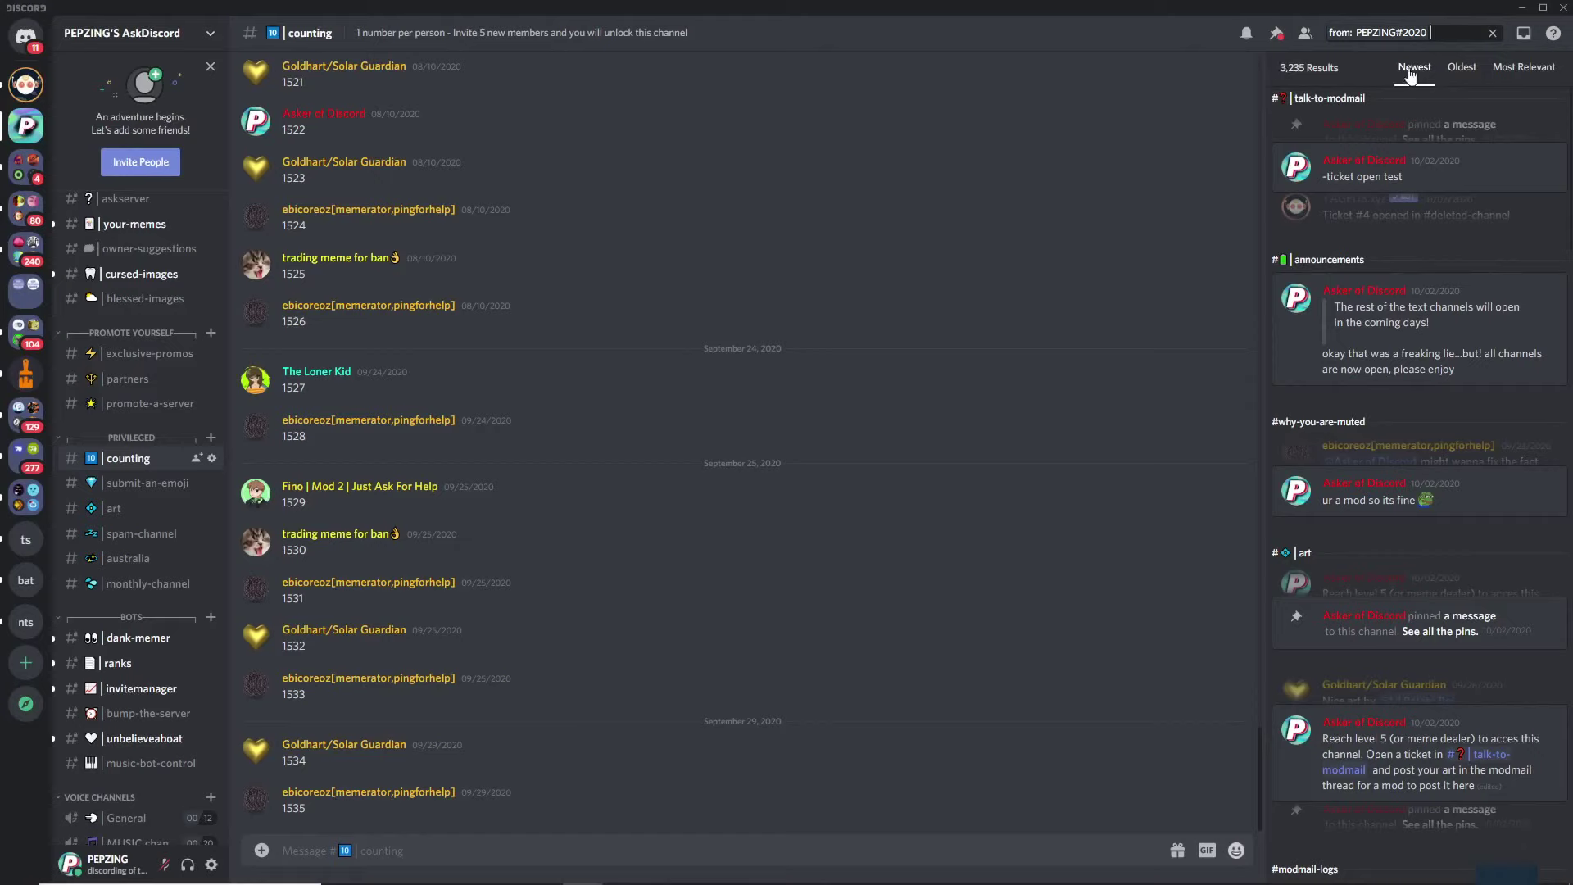
# Sort results Oldest then Newest, jump to the '-ticket open test' message, and clear the search
pyautogui.click(1461, 72)
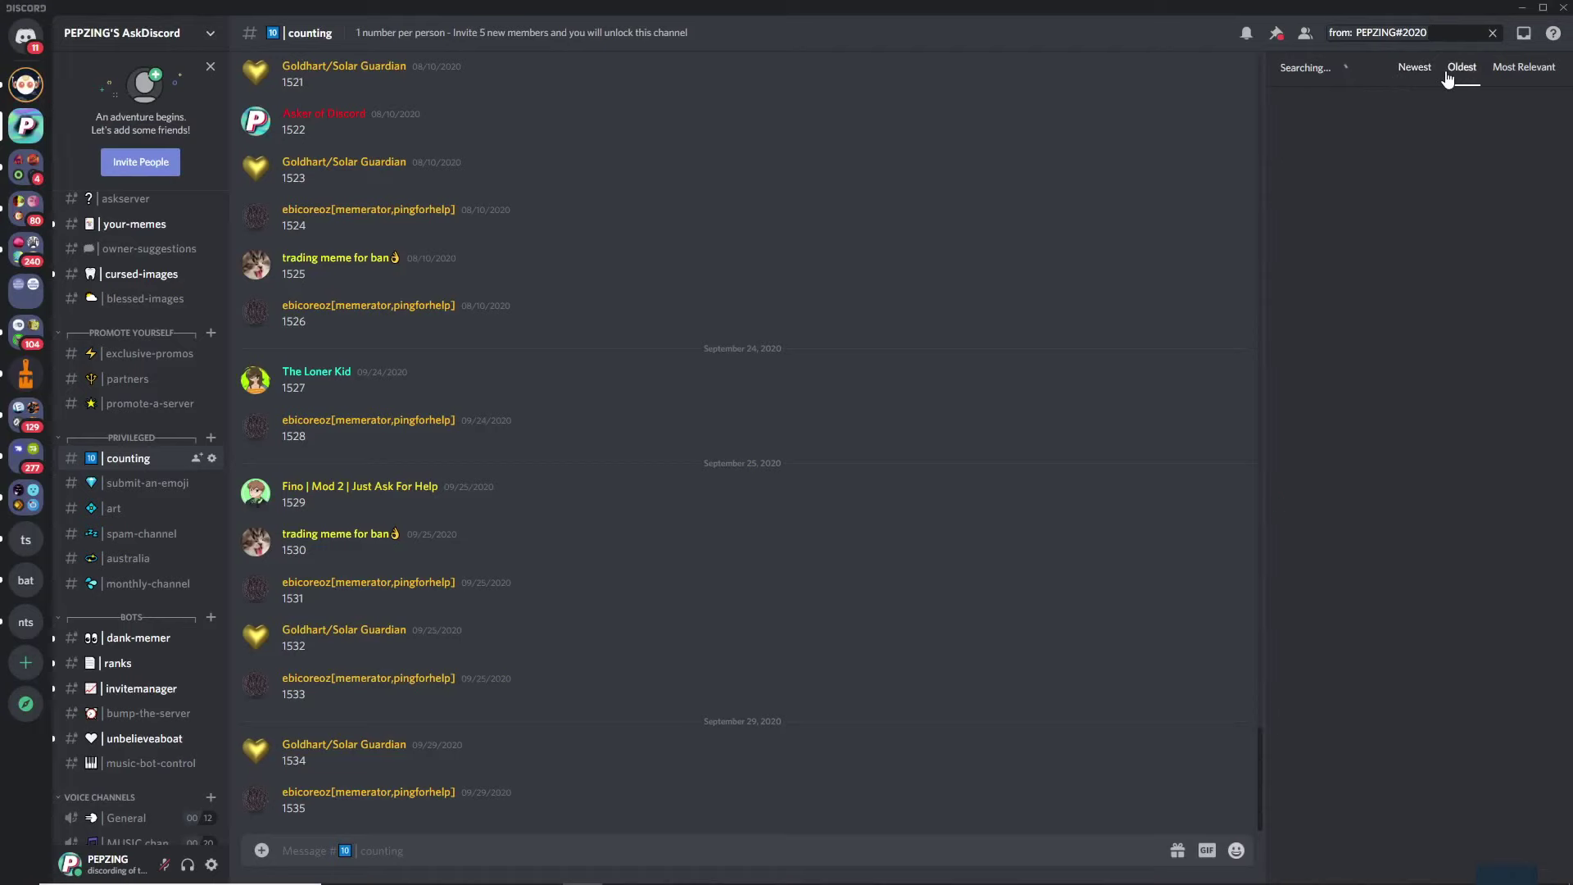
pyautogui.click(1501, 74)
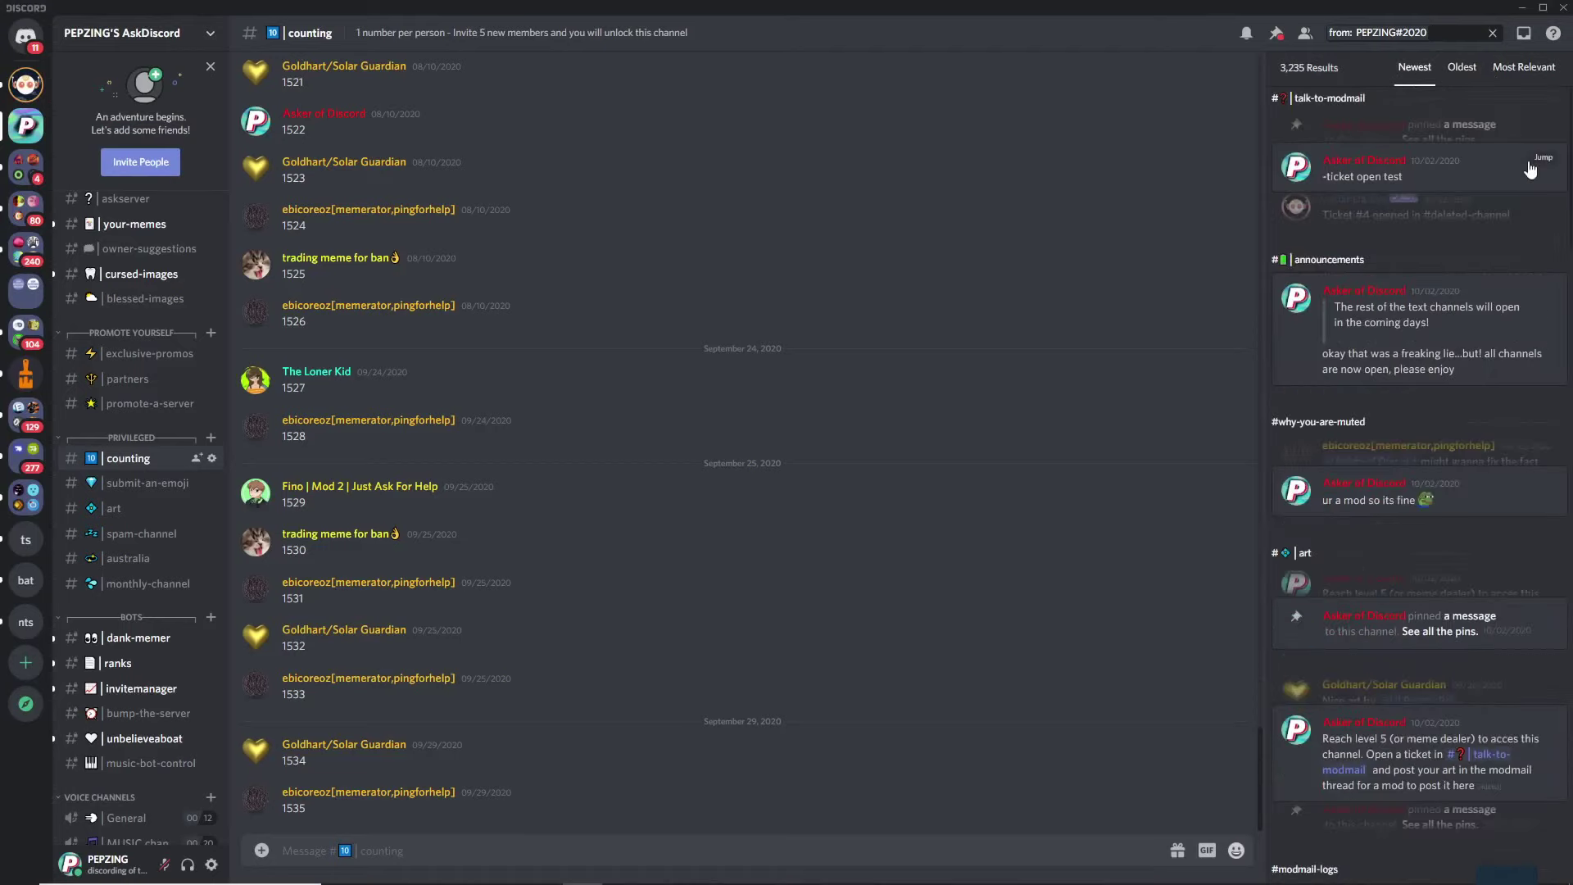
pyautogui.click(1544, 160)
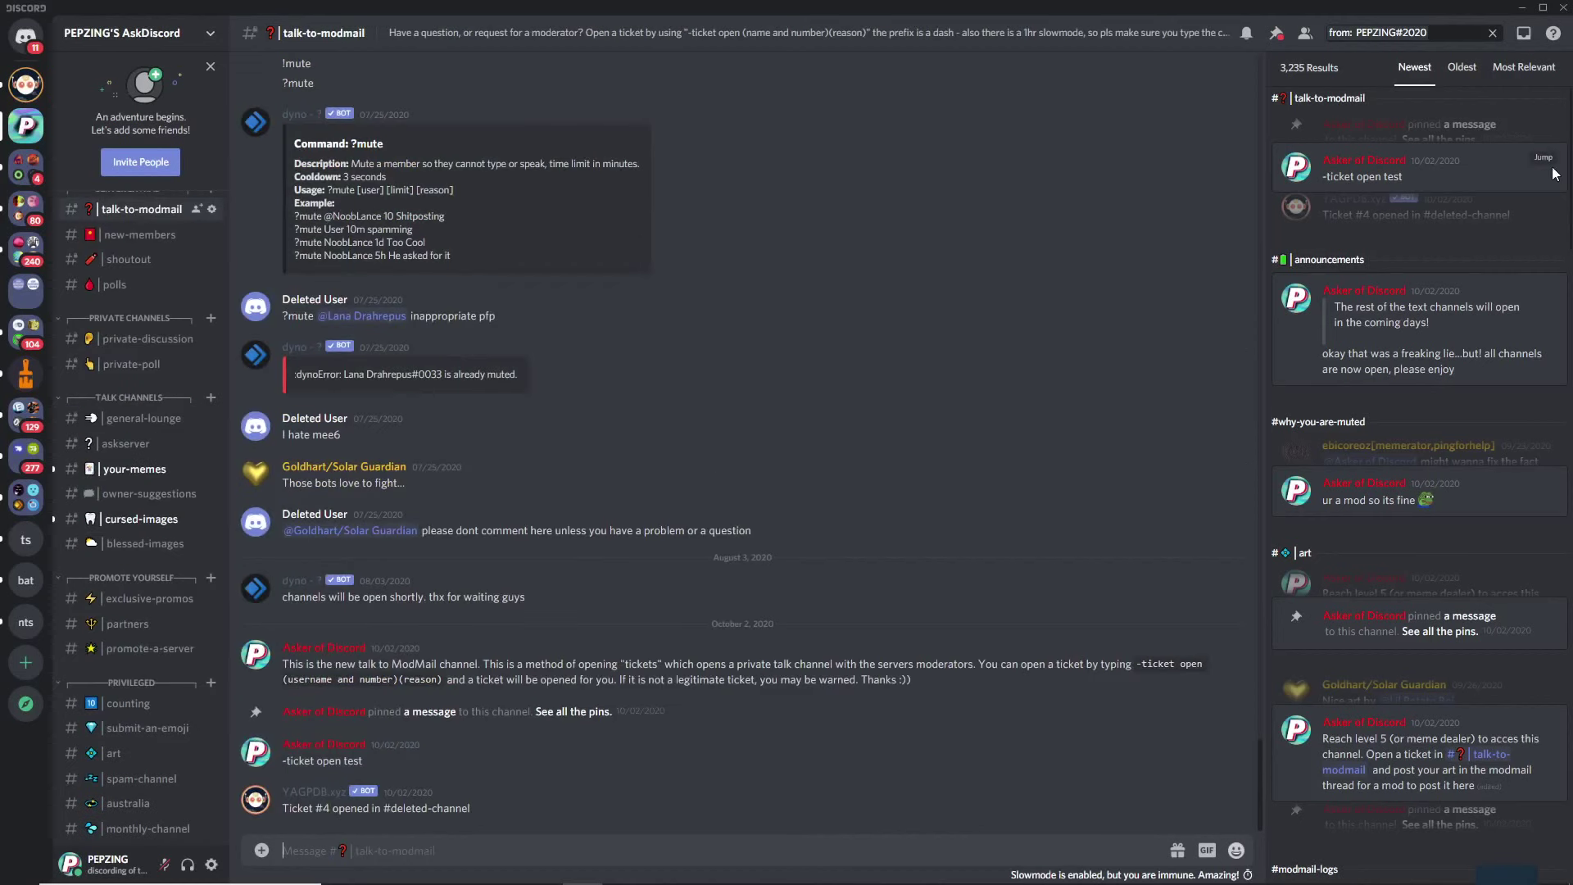
pyautogui.click(1492, 33)
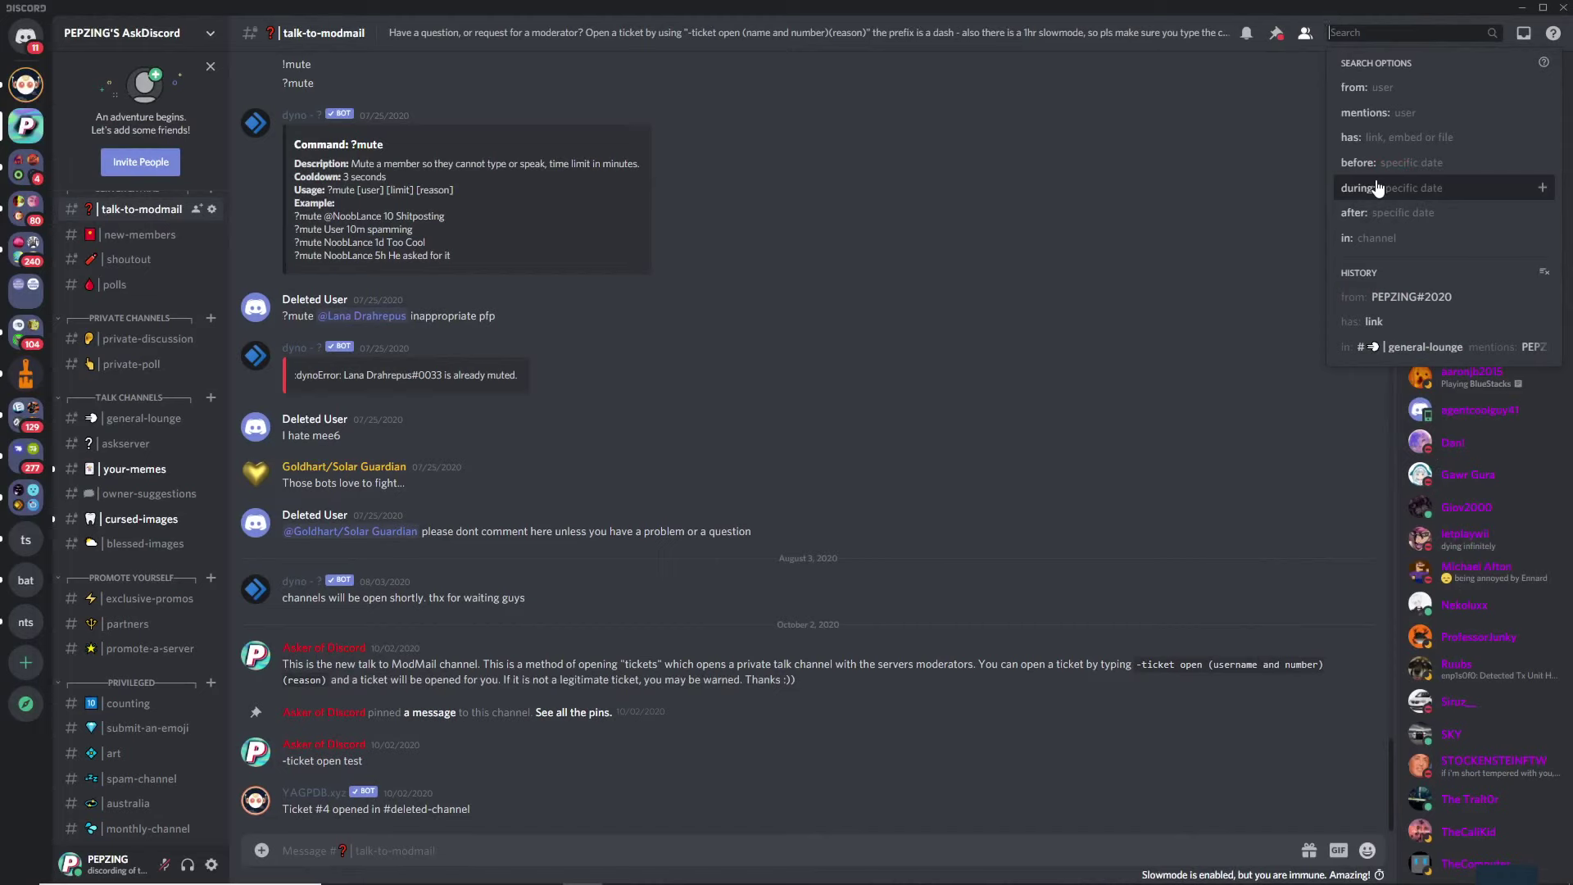
# Filter the search to messages before September 30, 2020 containing links, then close the results
pyautogui.click(1376, 162)
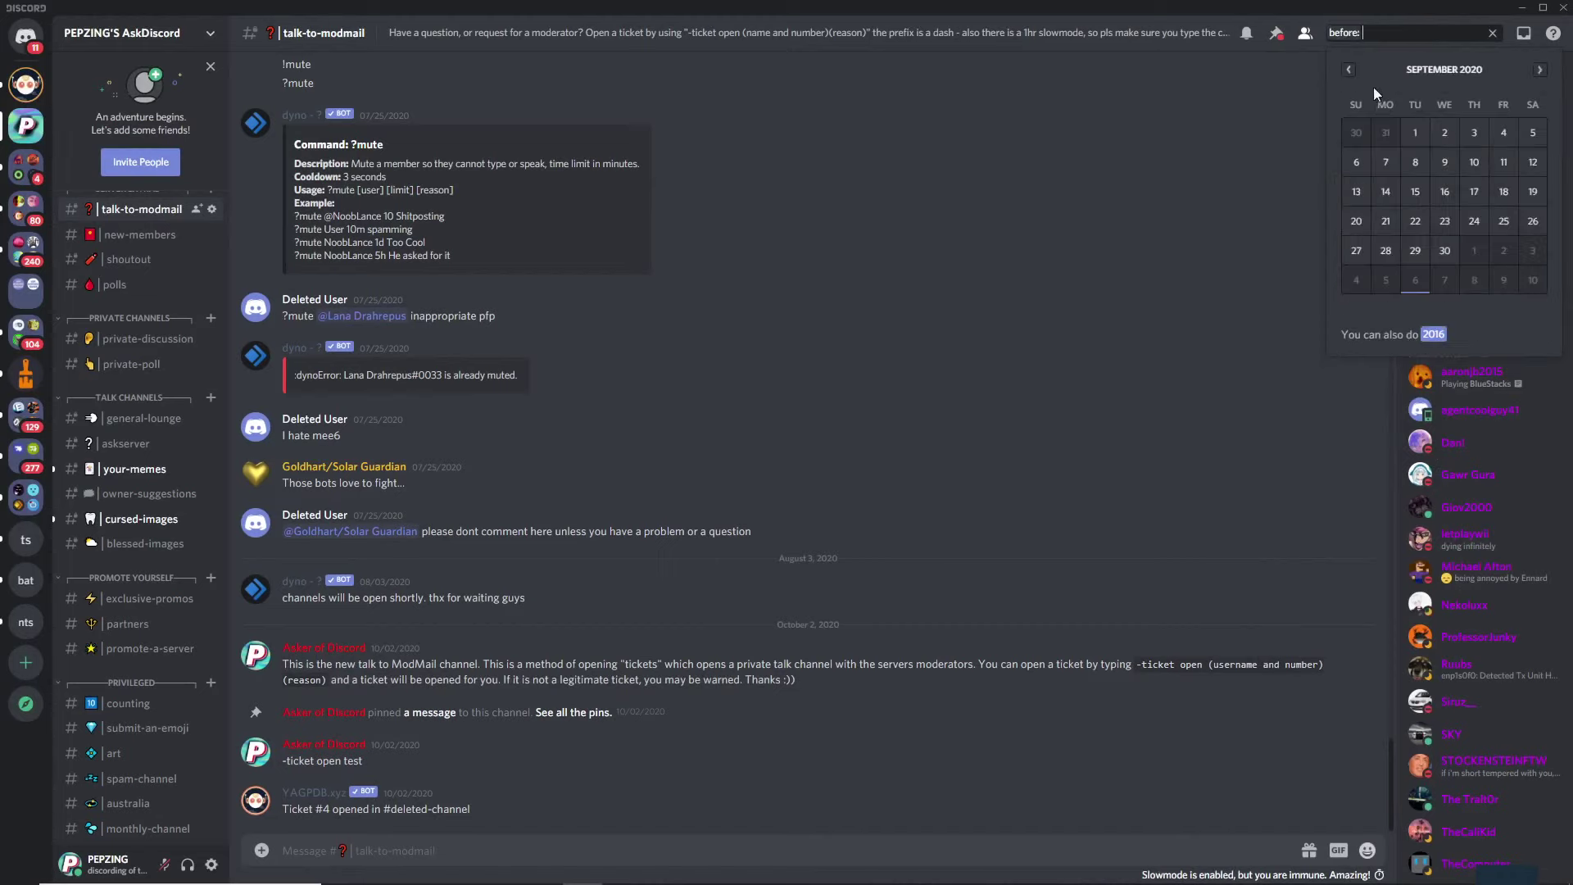
pyautogui.click(1446, 250)
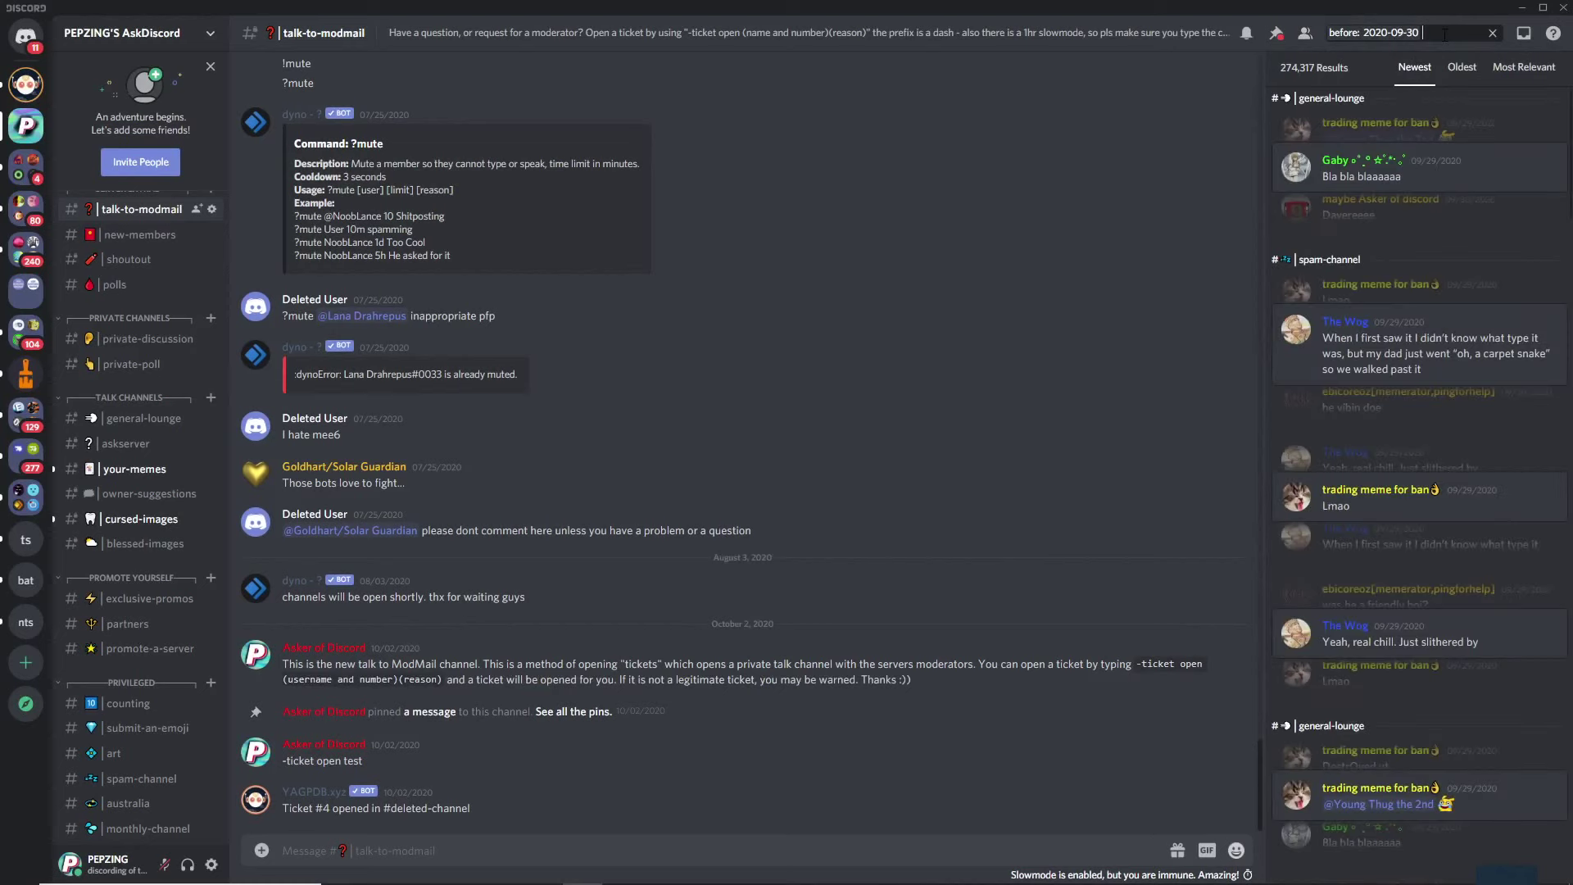
pyautogui.write('has')
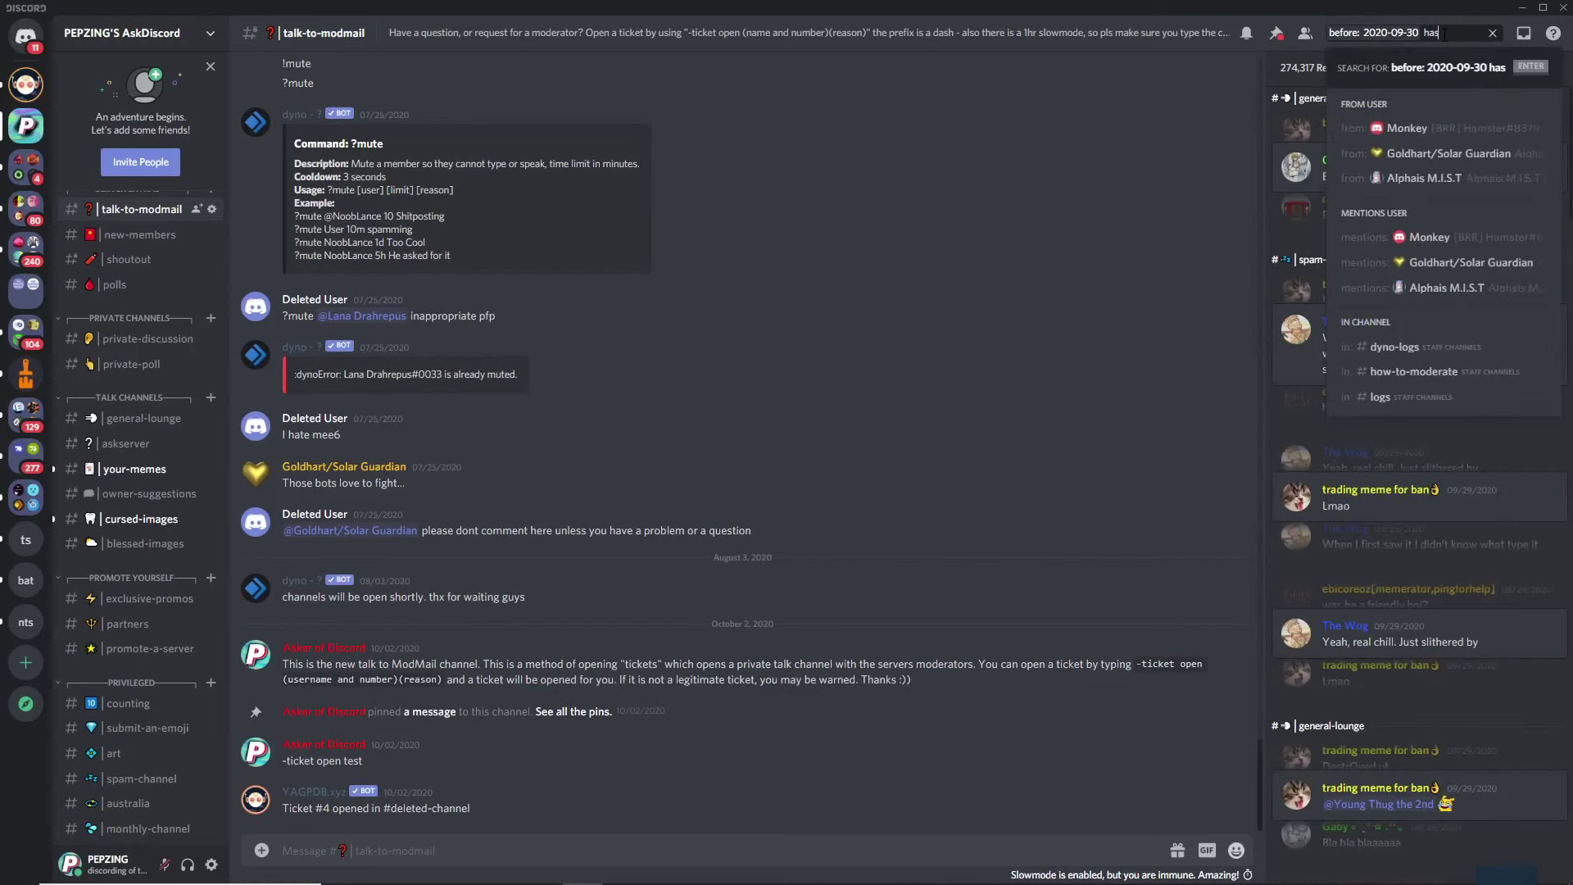
pyautogui.write(':')
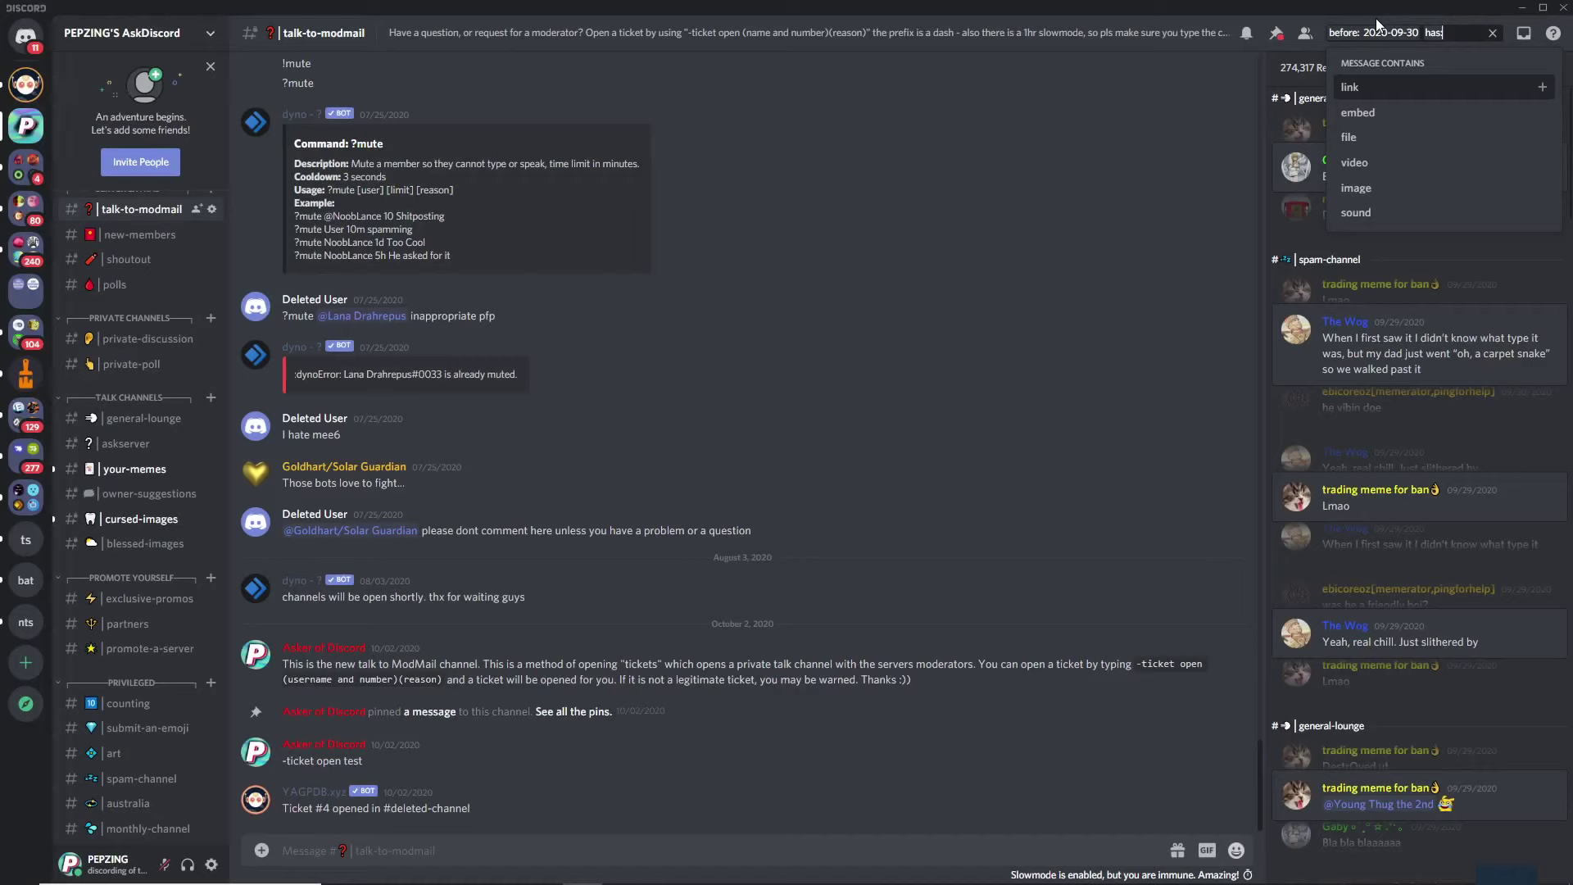
pyautogui.click(1348, 87)
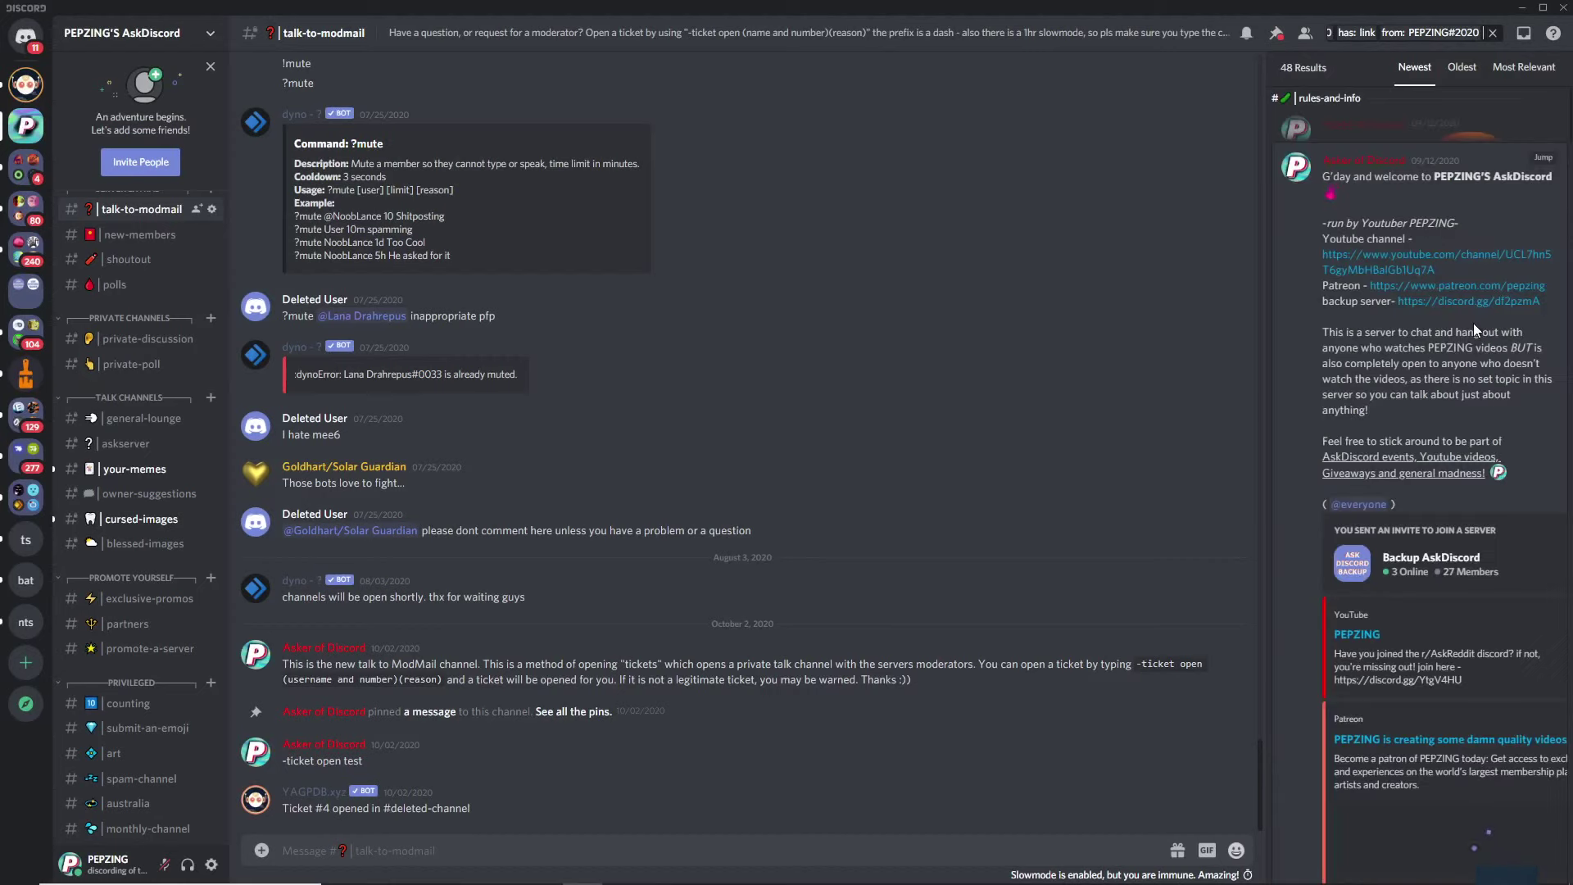
pyautogui.press('Escape')
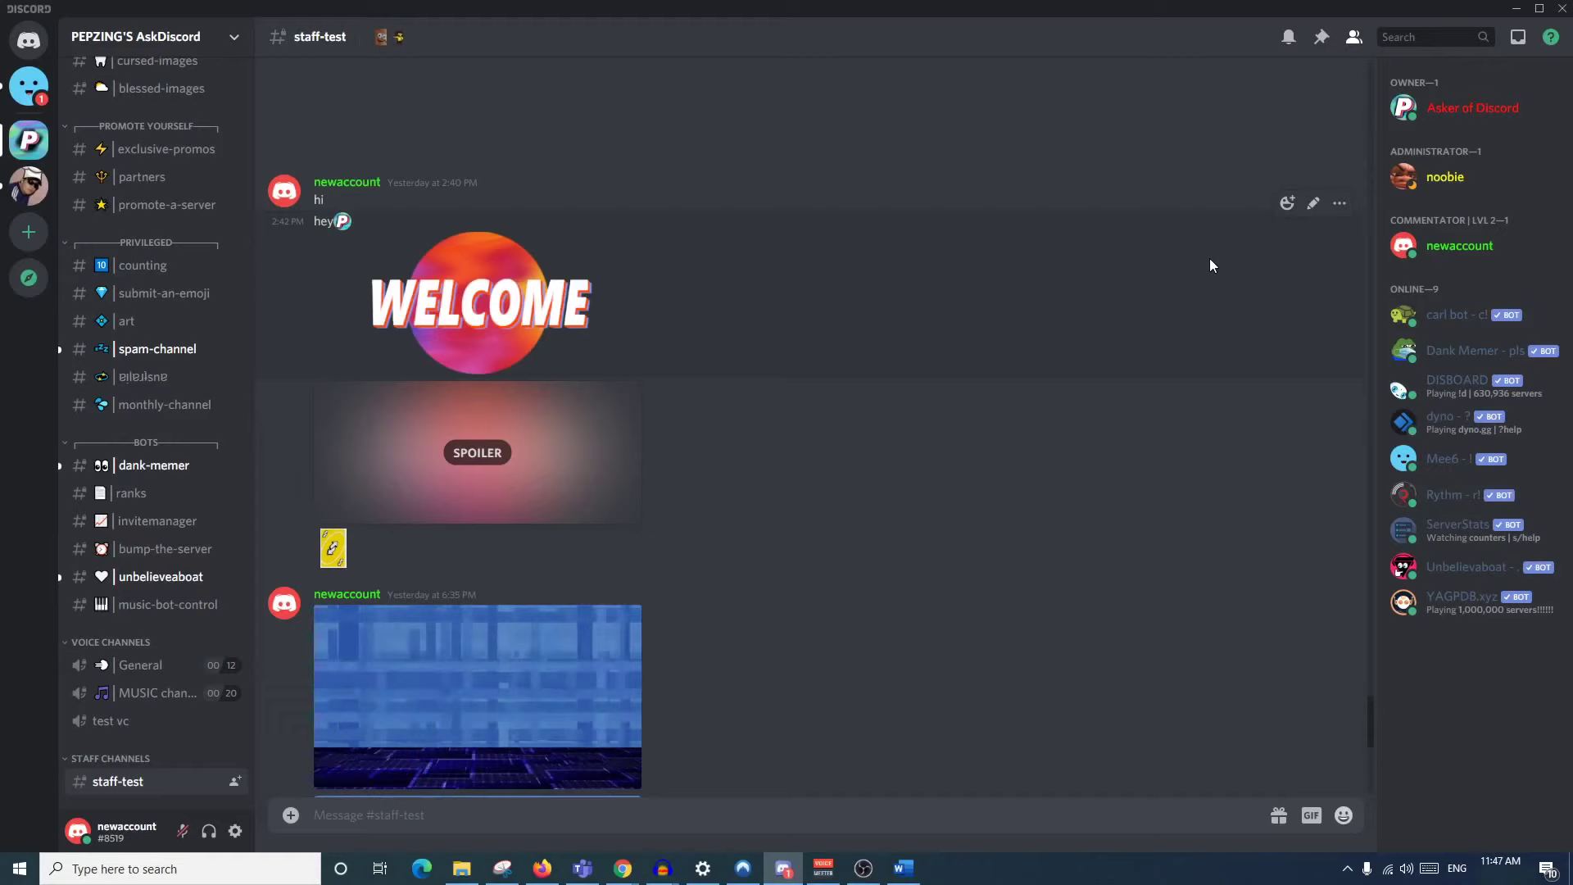
# Start a direct message with the server owner from the member list and send 'hi'
pyautogui.rightClick(1457, 117)
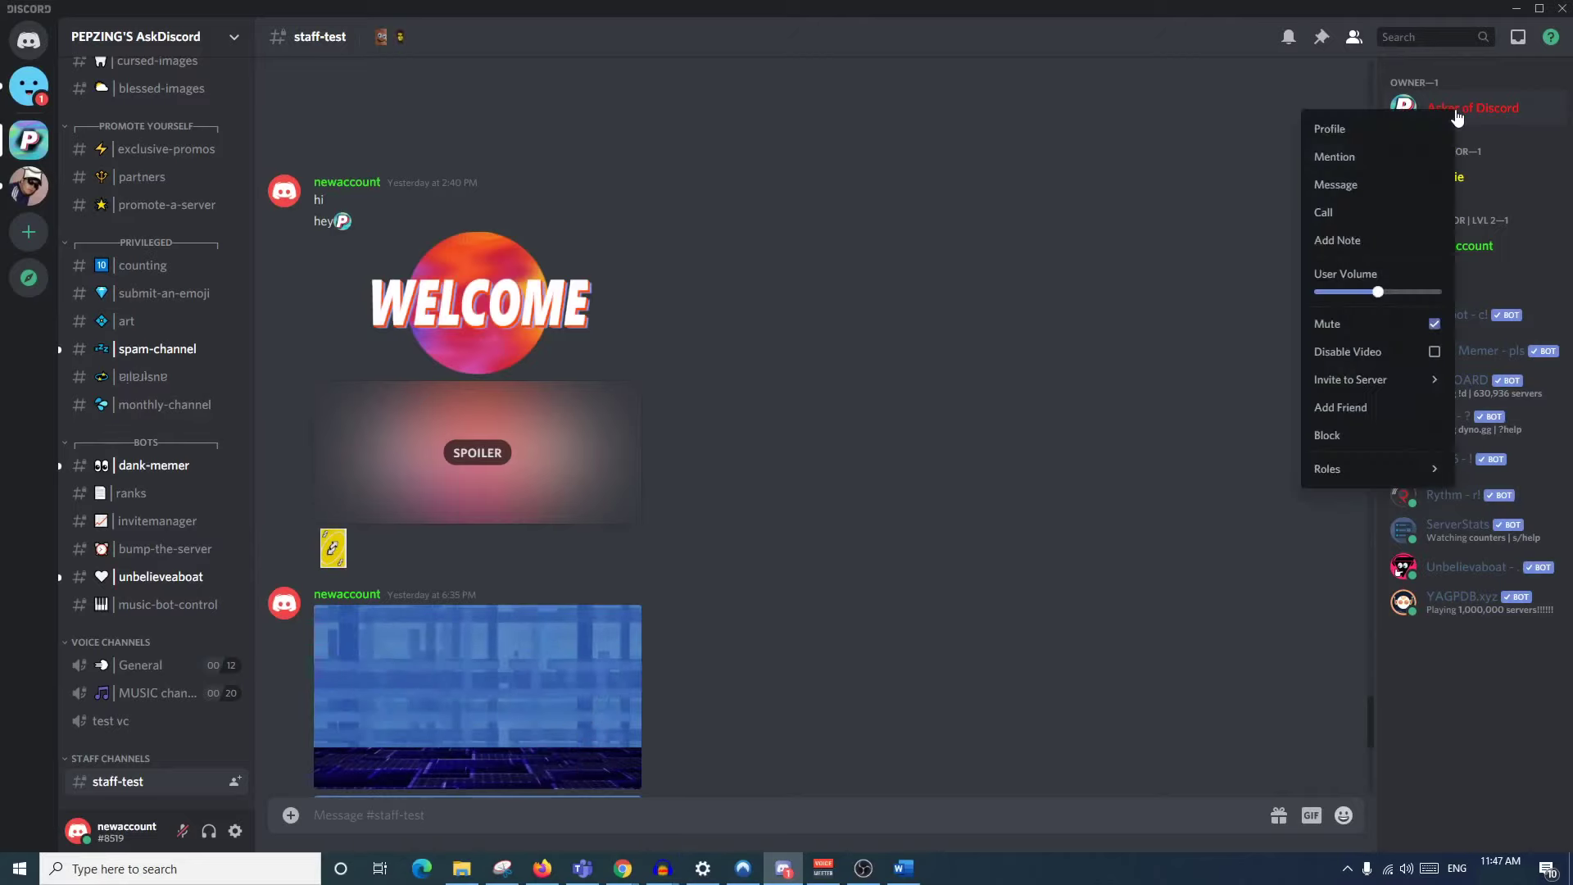
pyautogui.click(1361, 193)
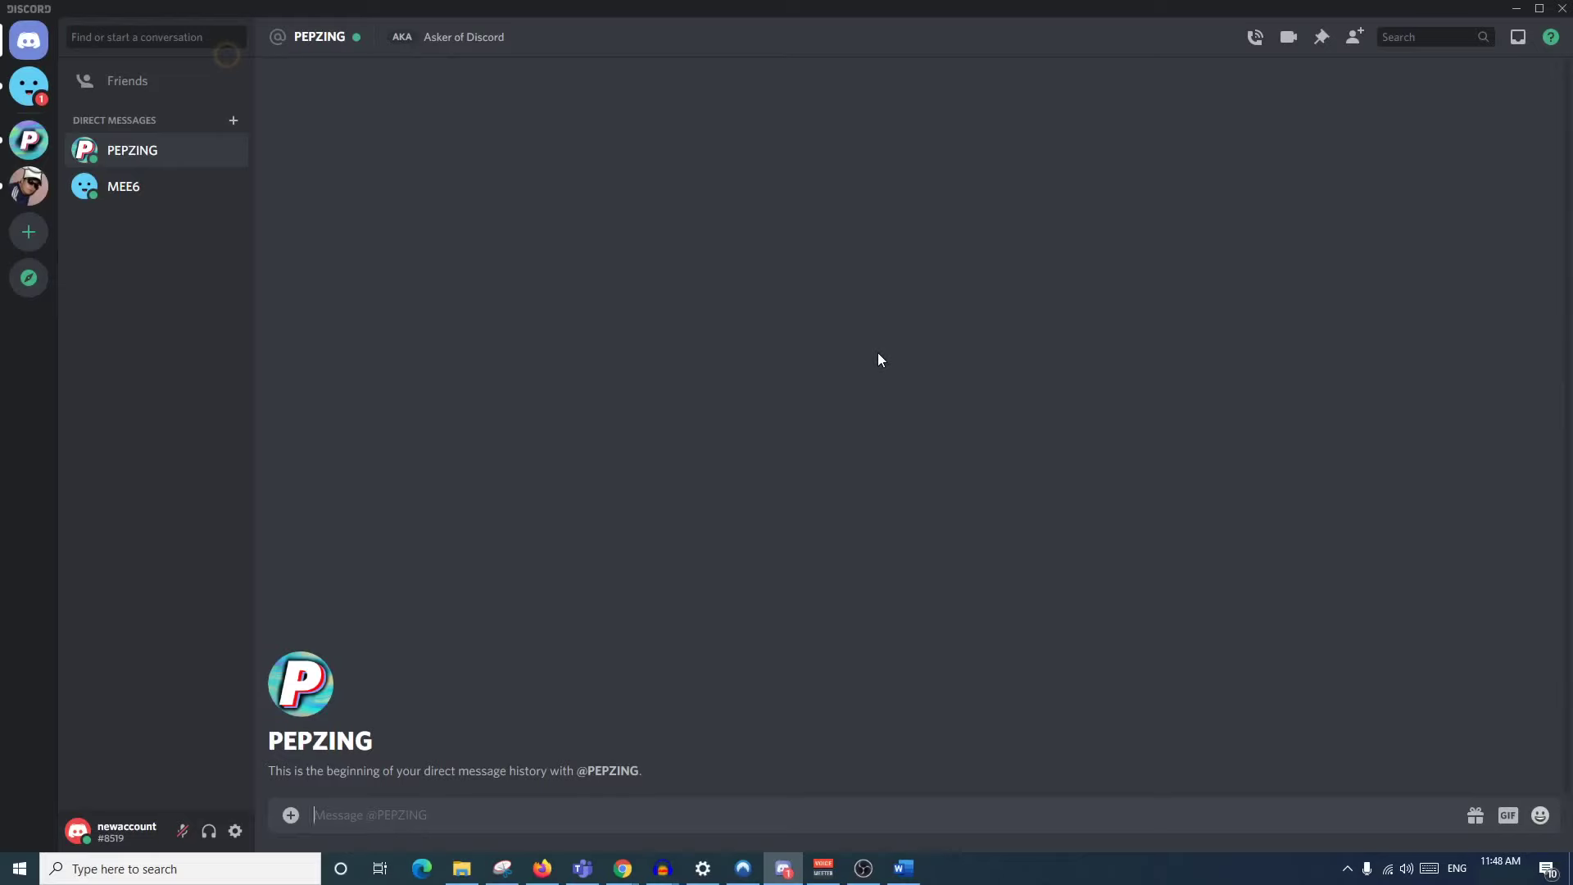
pyautogui.write('hi')
pyautogui.press('Return')
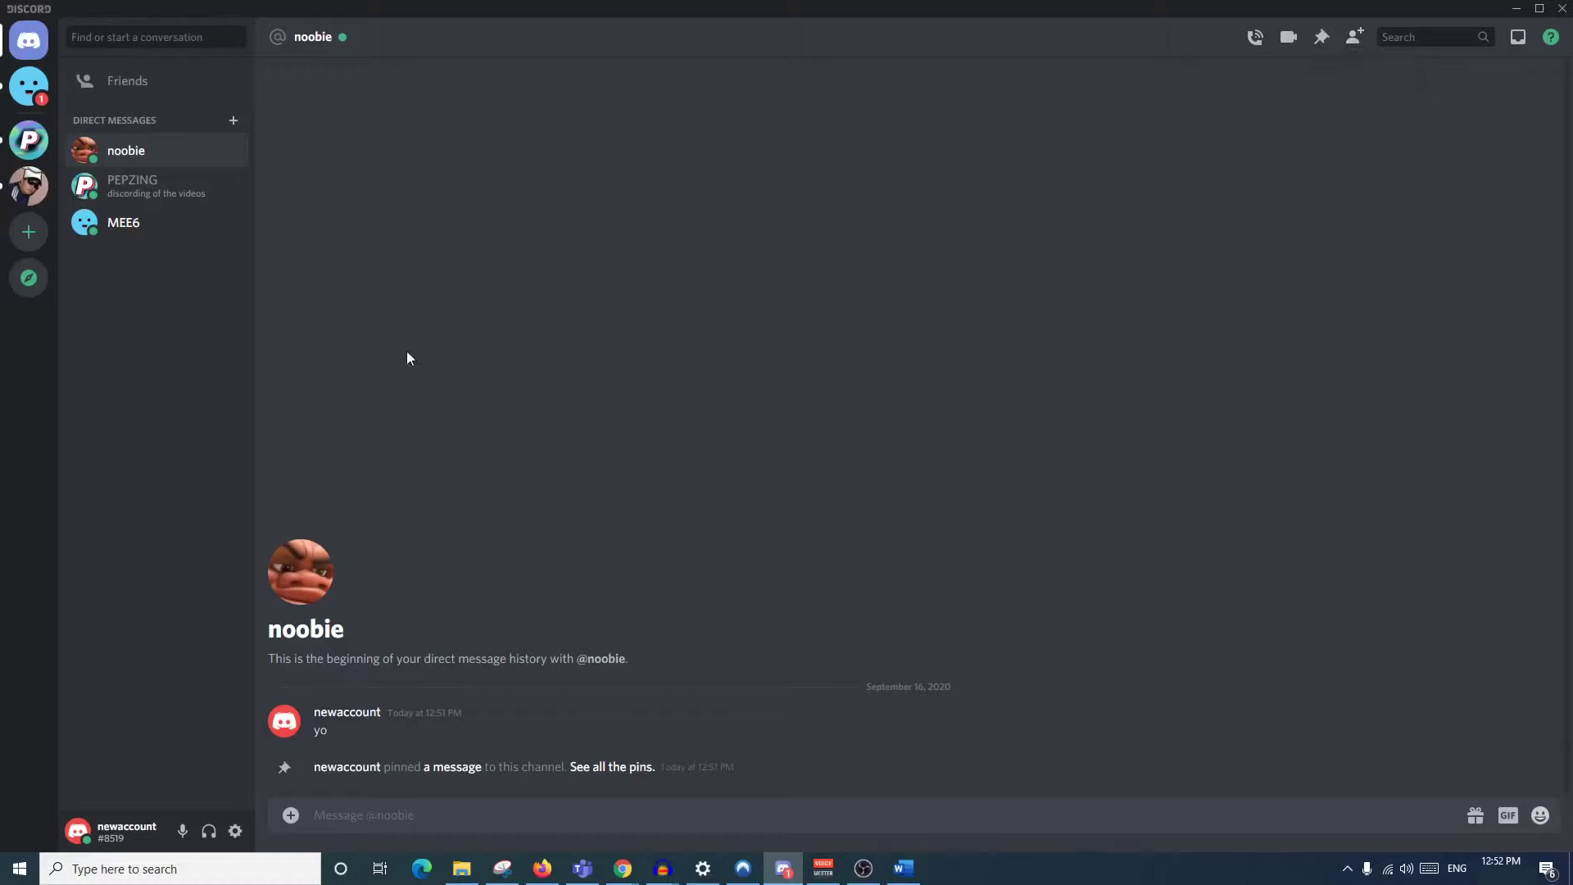
# Open the administrator's profile and check the mutual servers and mutual friends tabs
pyautogui.click(323, 39)
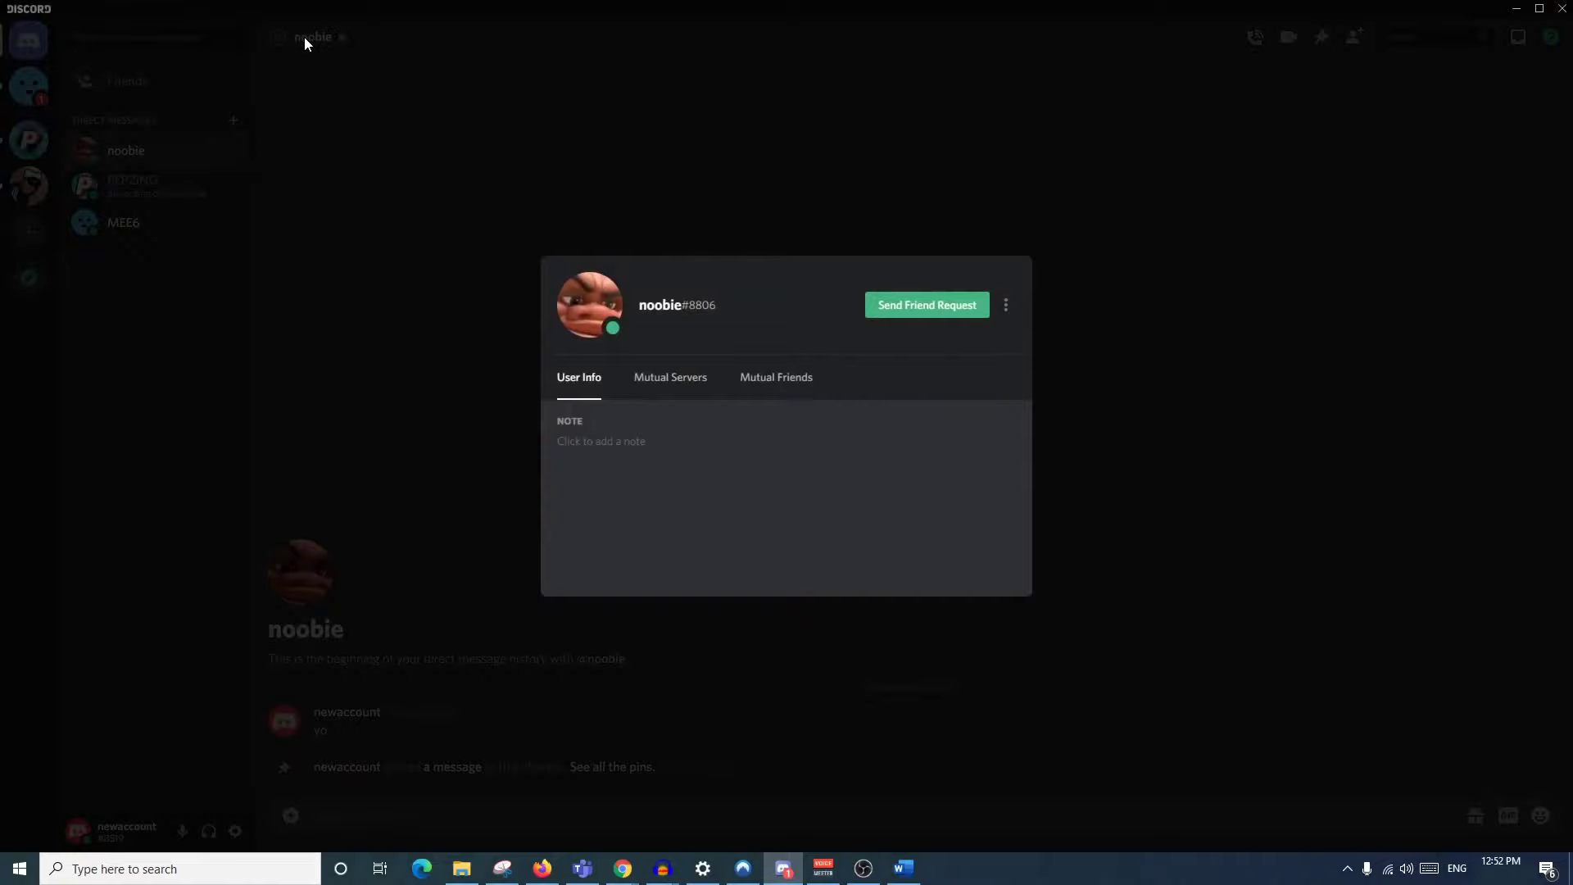
pyautogui.click(668, 379)
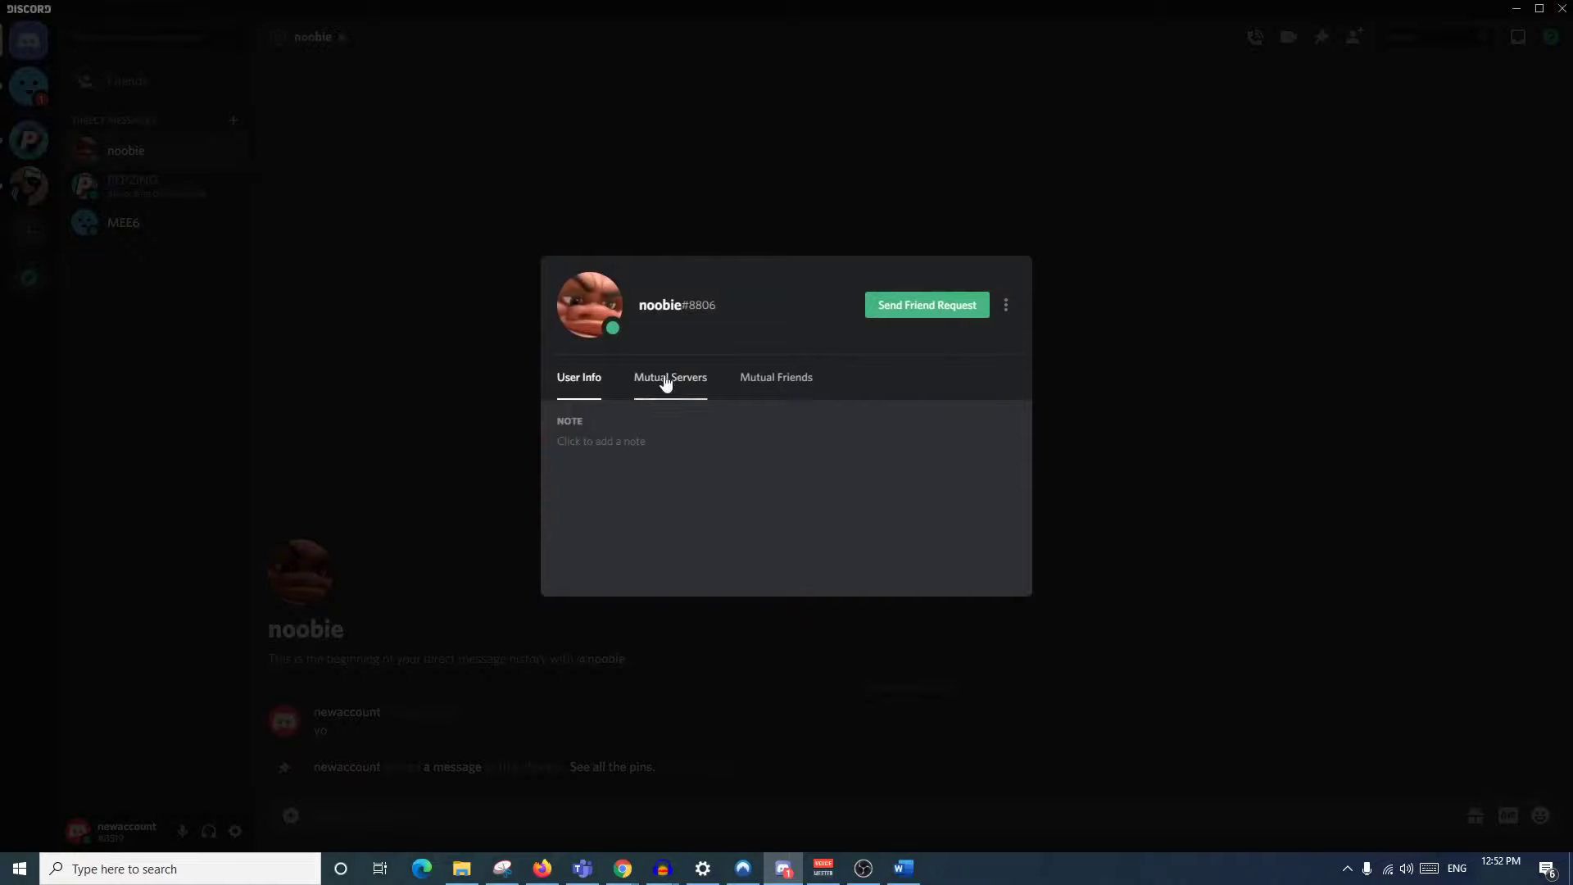
pyautogui.click(744, 382)
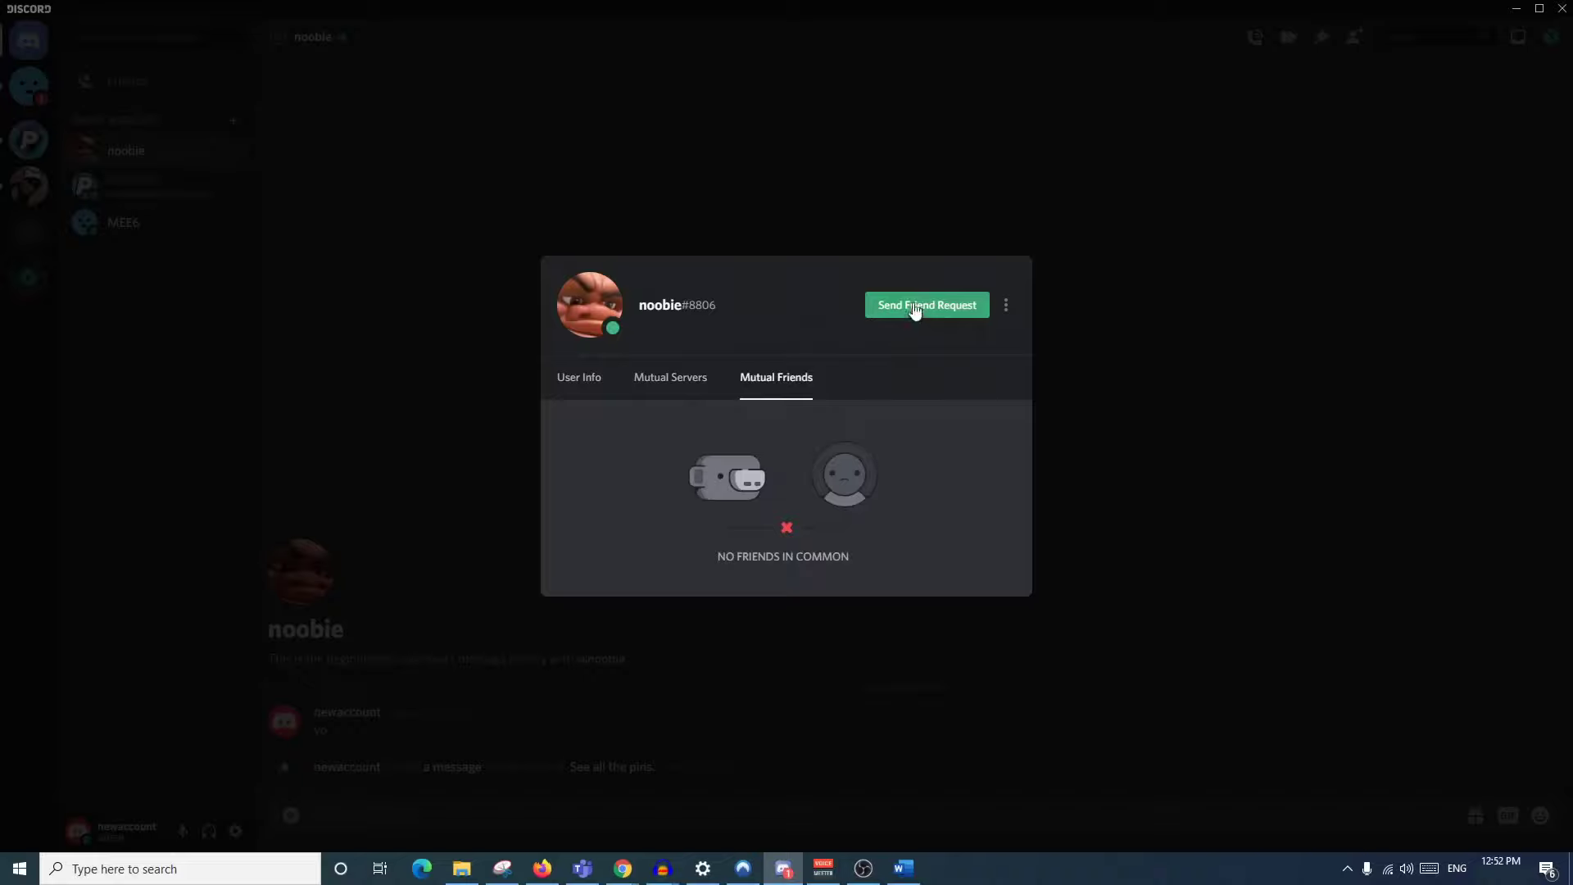
pyautogui.click(1007, 306)
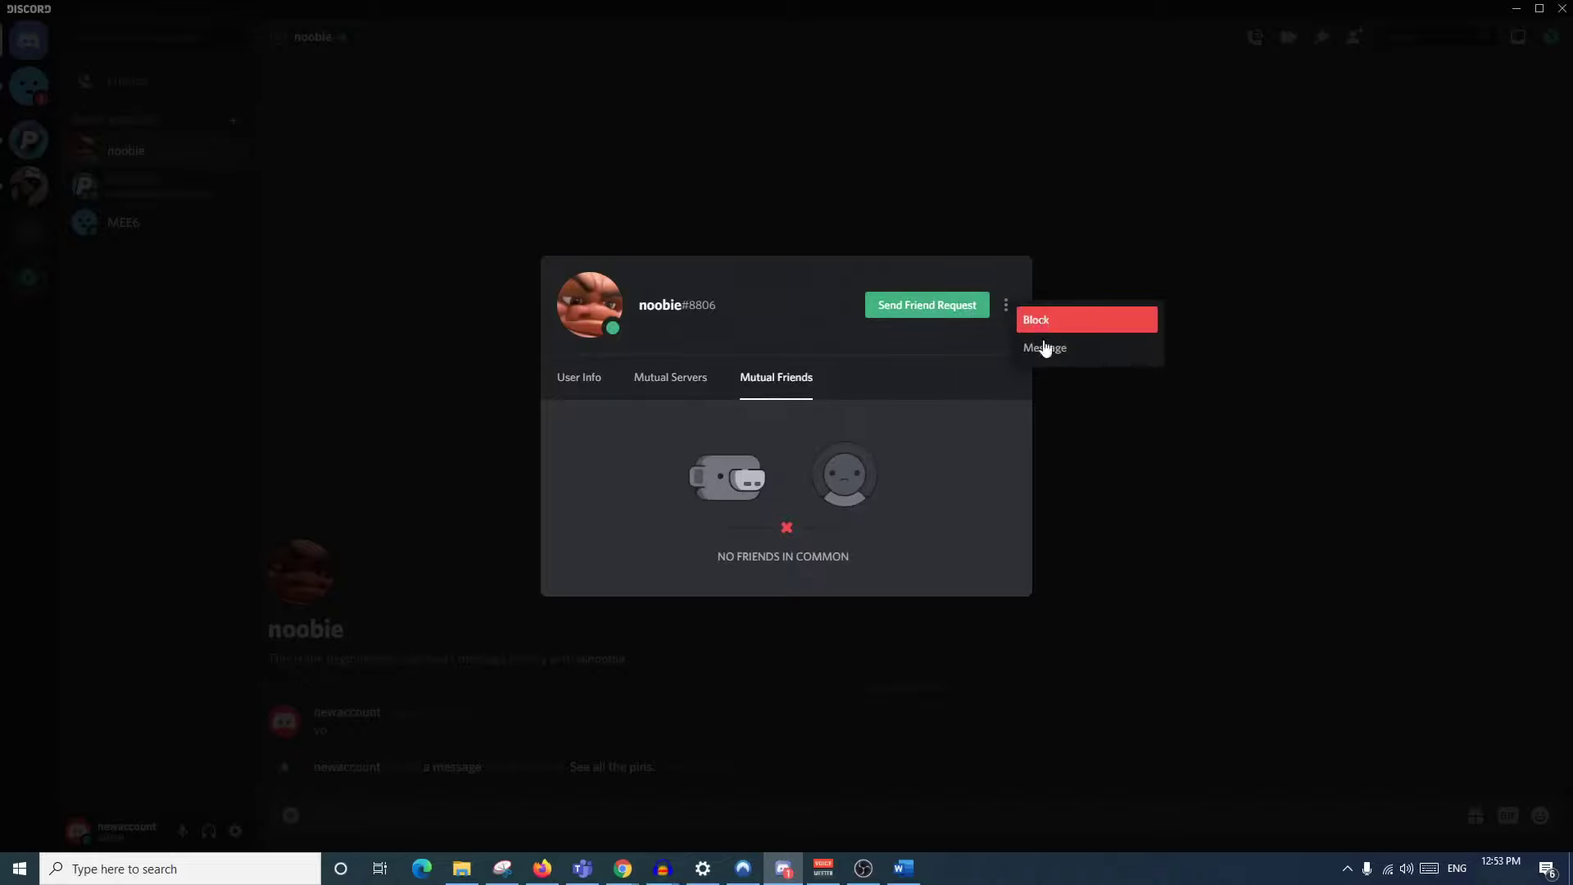
pyautogui.click(862, 199)
# In PEPZING'S AskDiscord, send the administrator a friend request from the member list and view Friends
pyautogui.click(29, 140)
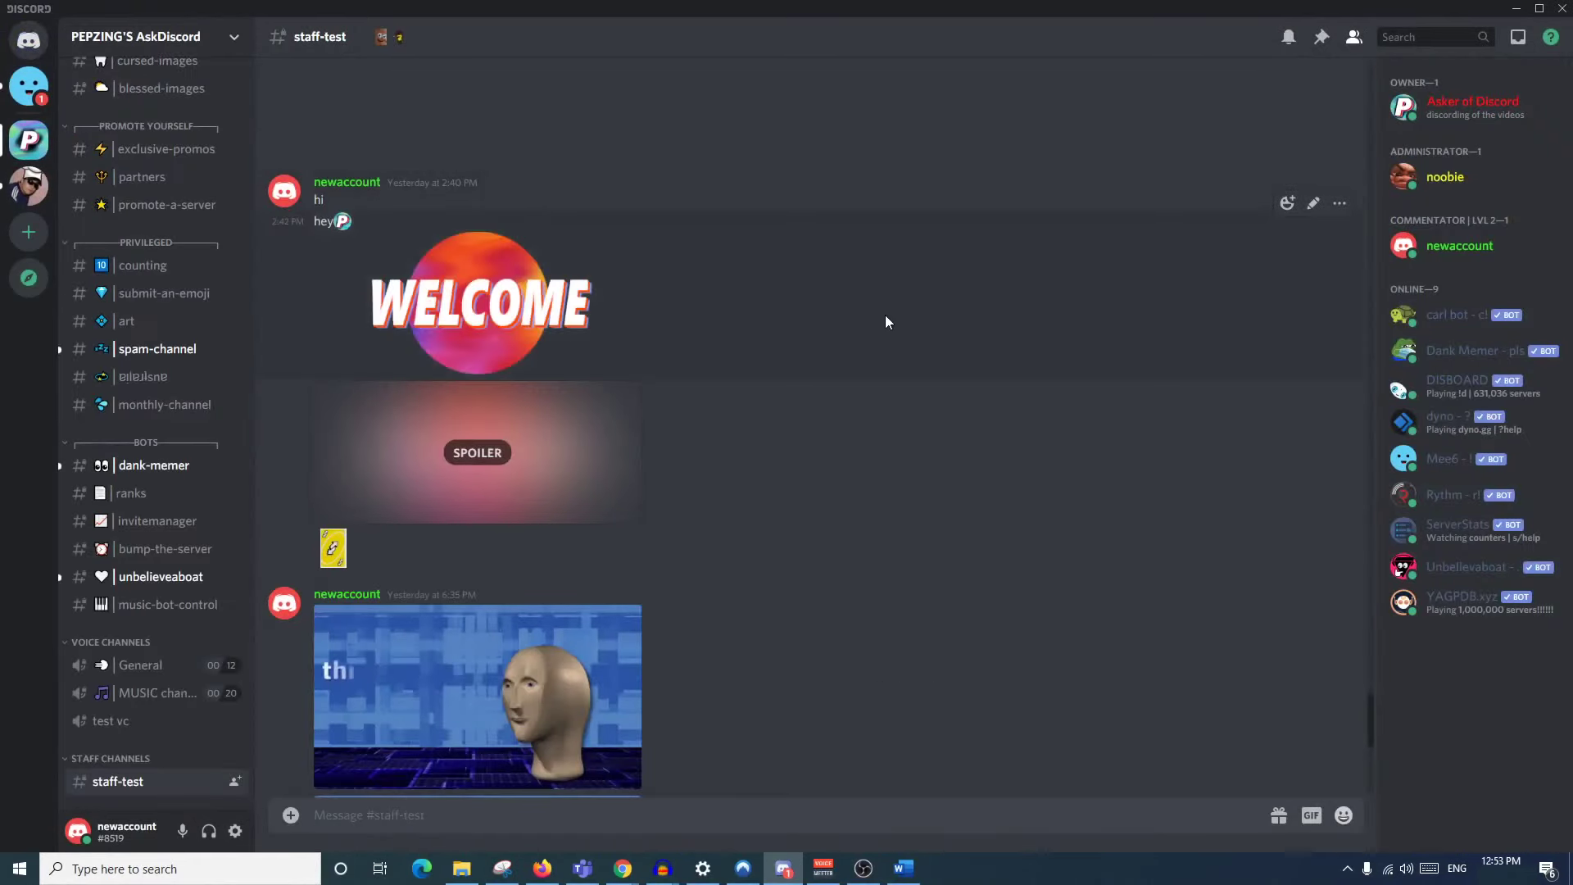
pyautogui.rightClick(1446, 183)
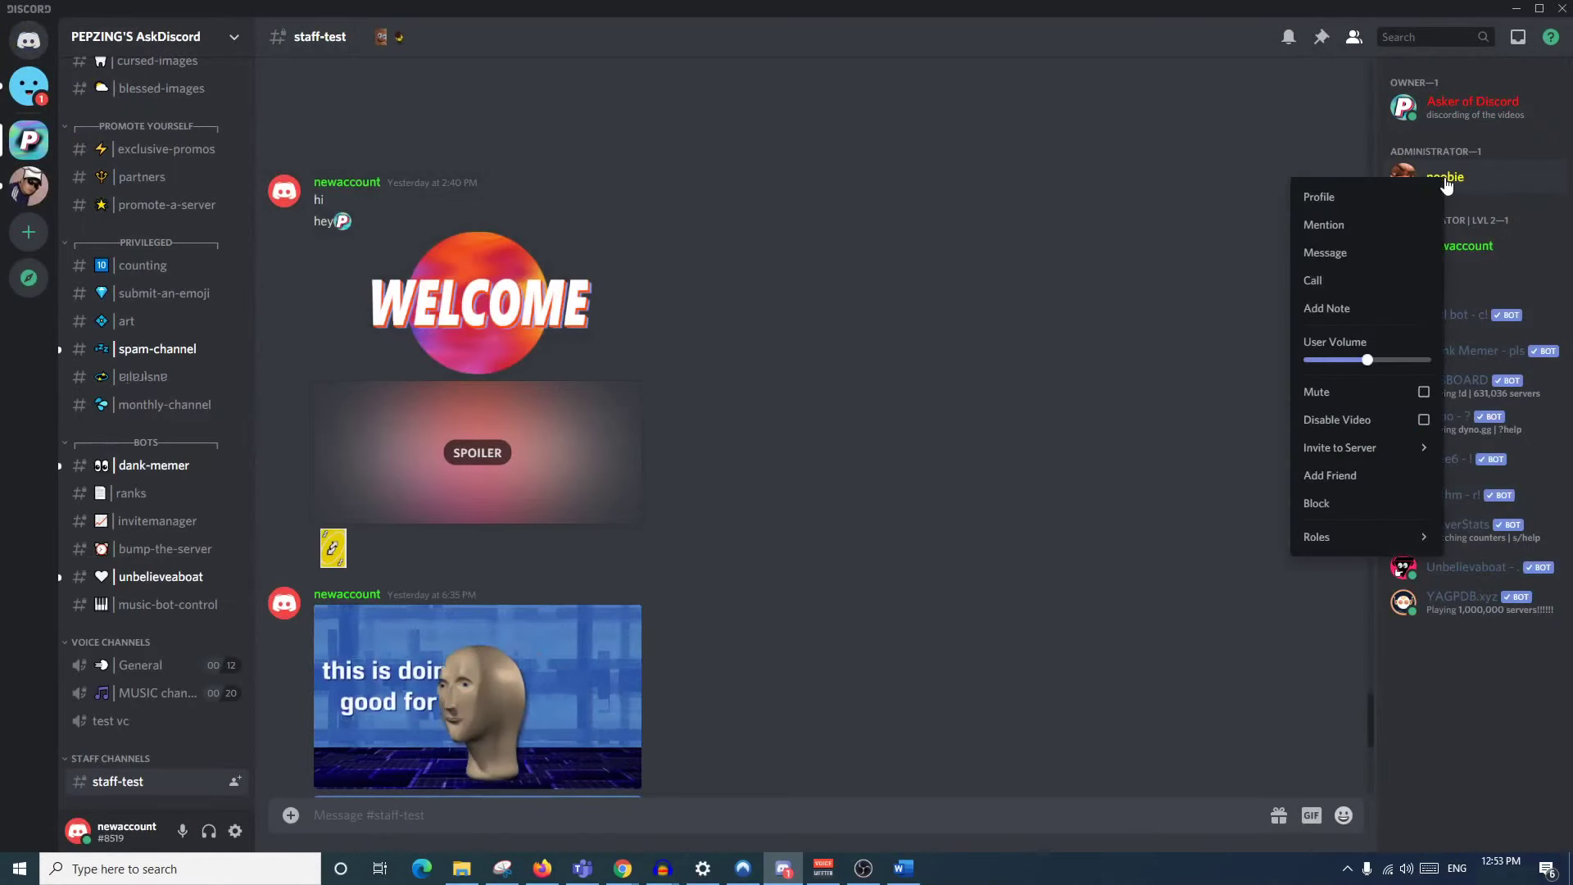
pyautogui.click(1360, 483)
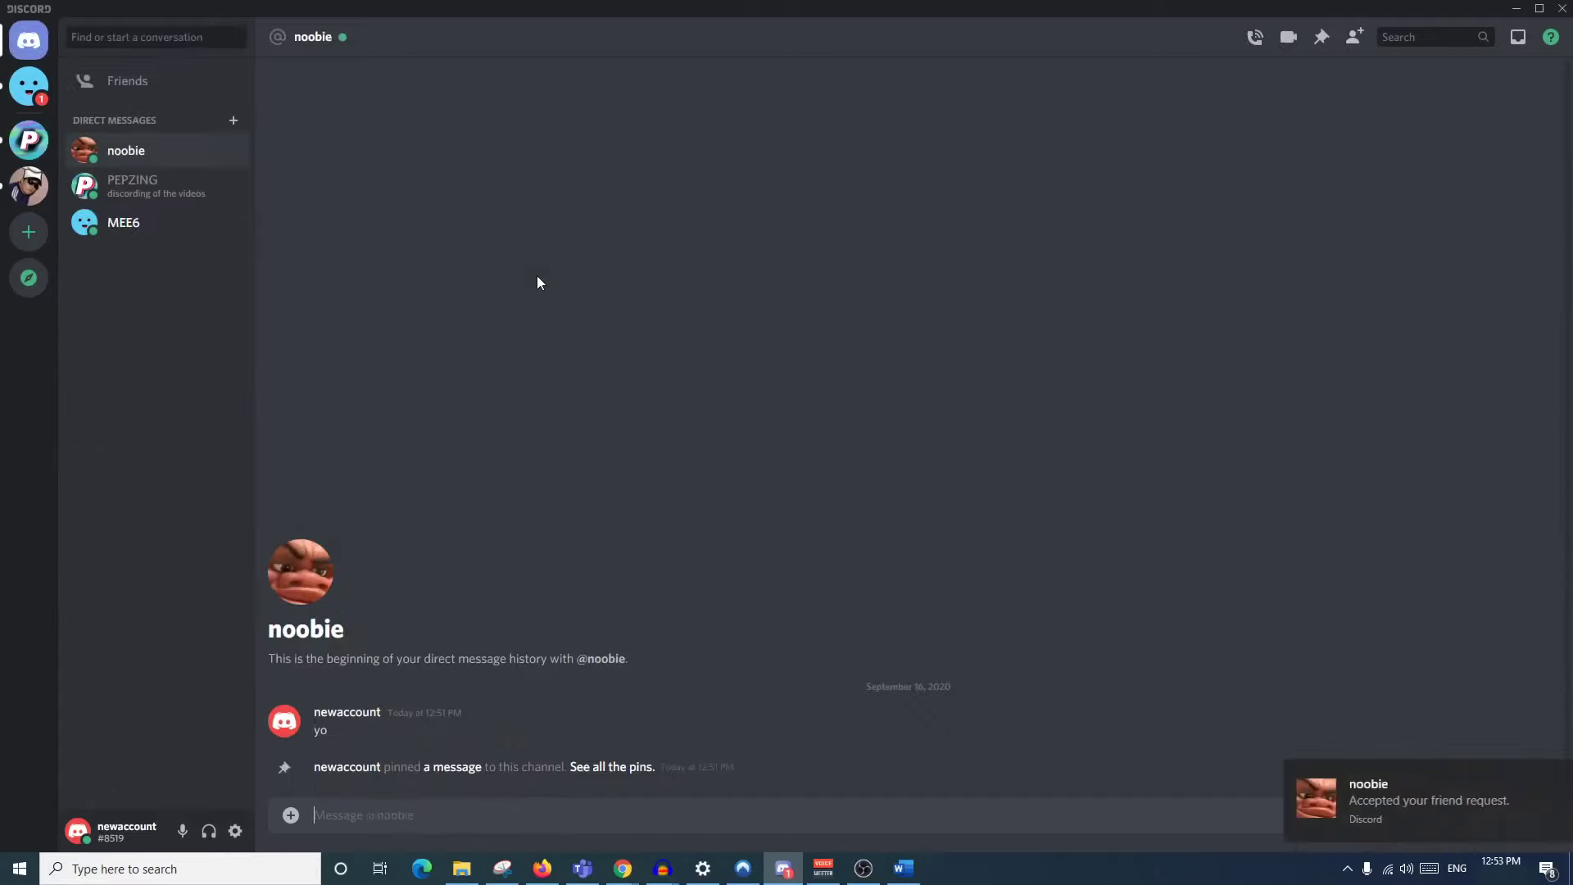
pyautogui.click(175, 82)
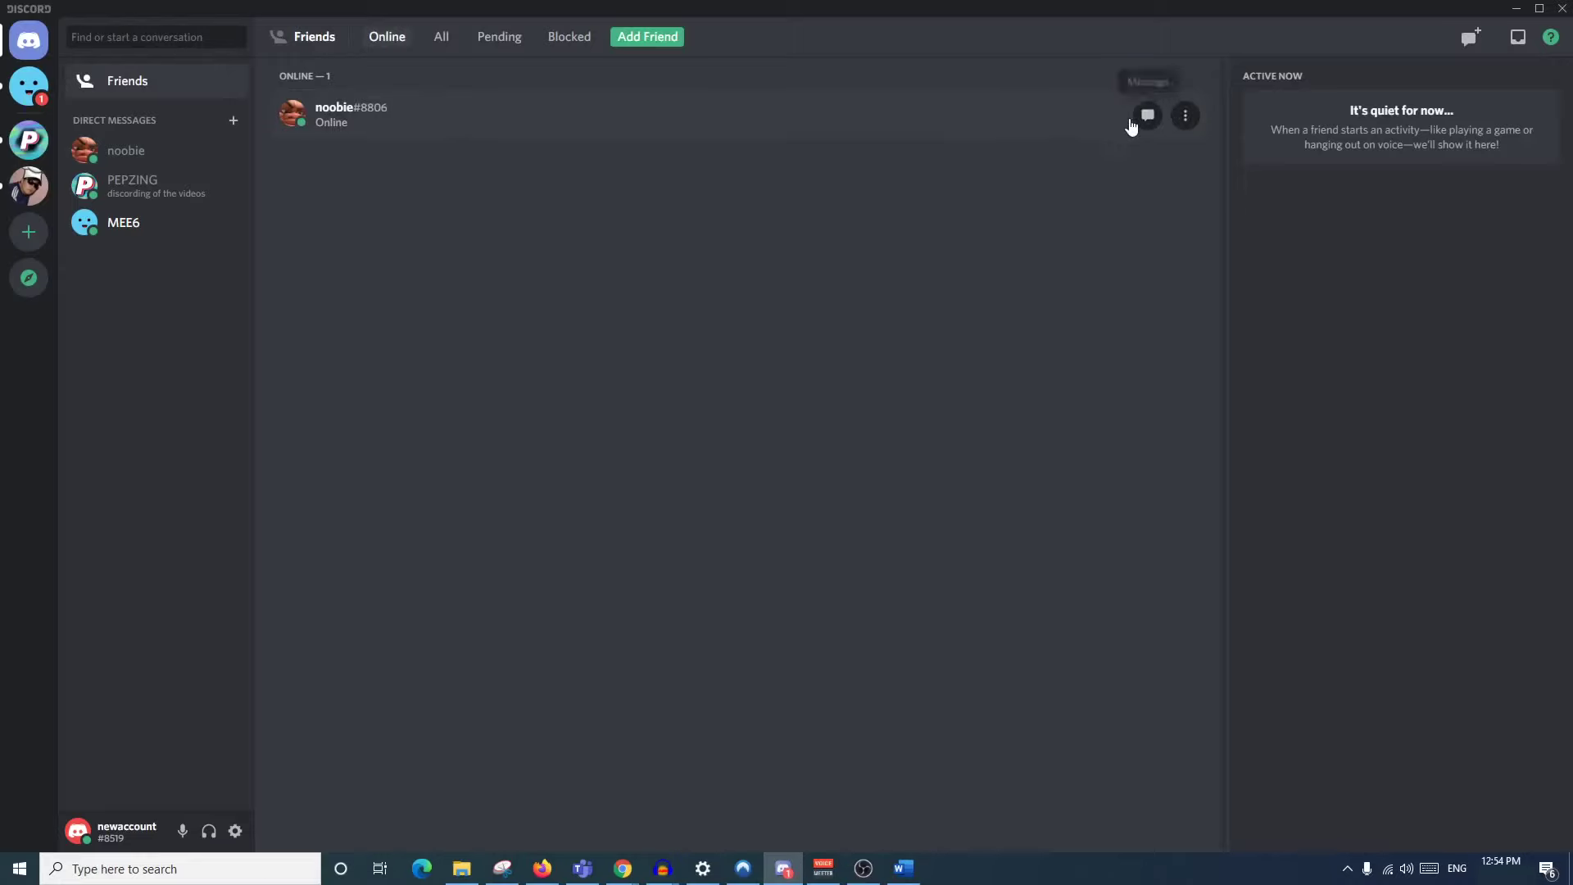
# Start a voice call with the online friend and add the second friend to form a group DM
pyautogui.click(1189, 117)
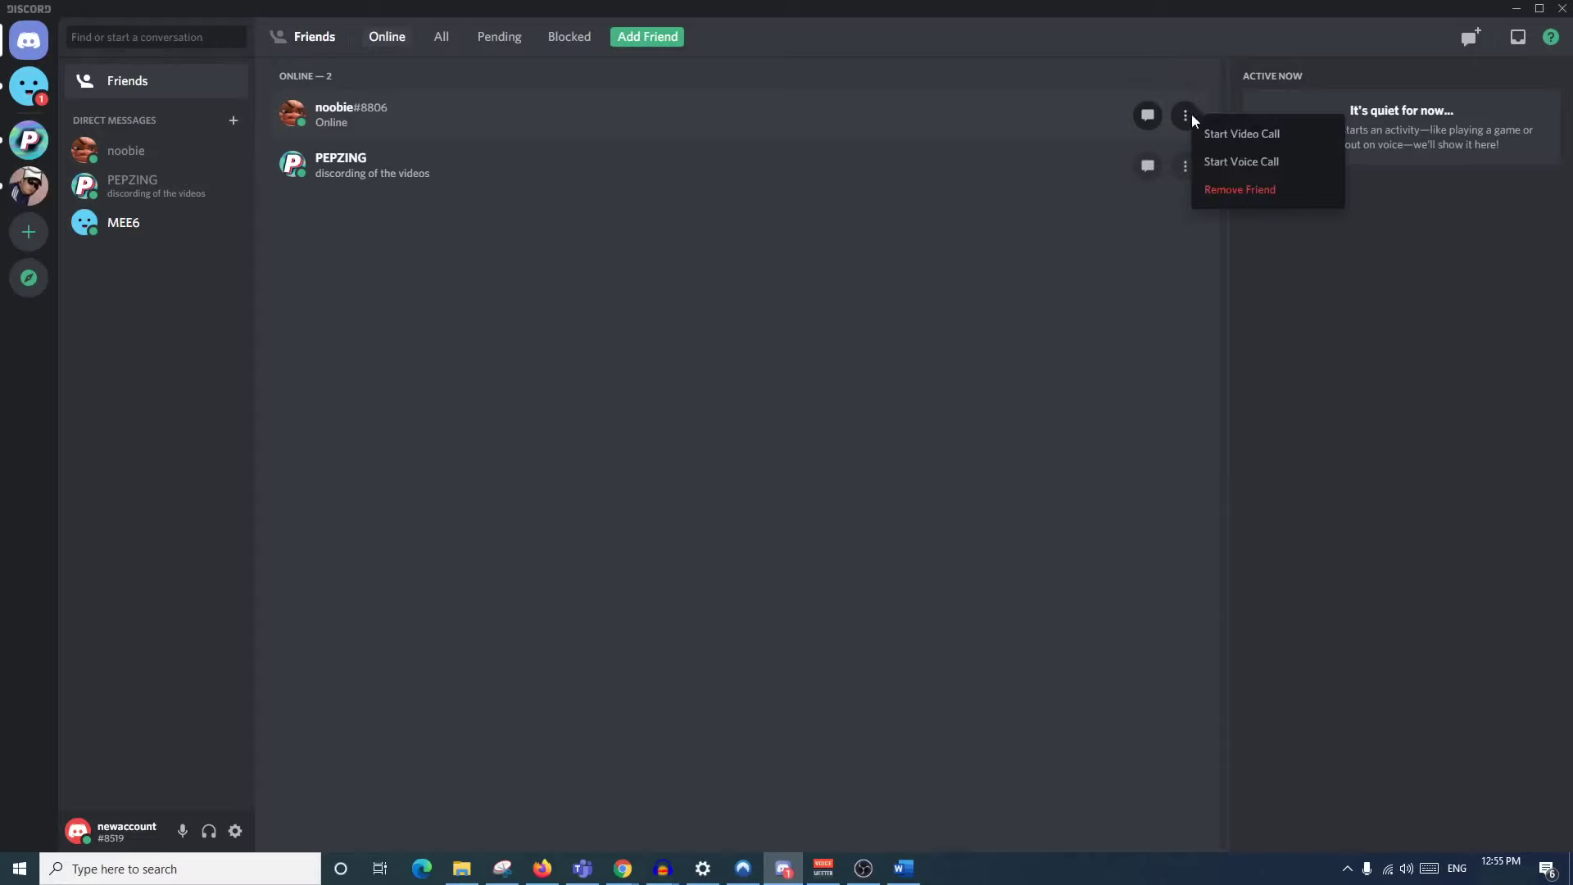
pyautogui.click(1215, 164)
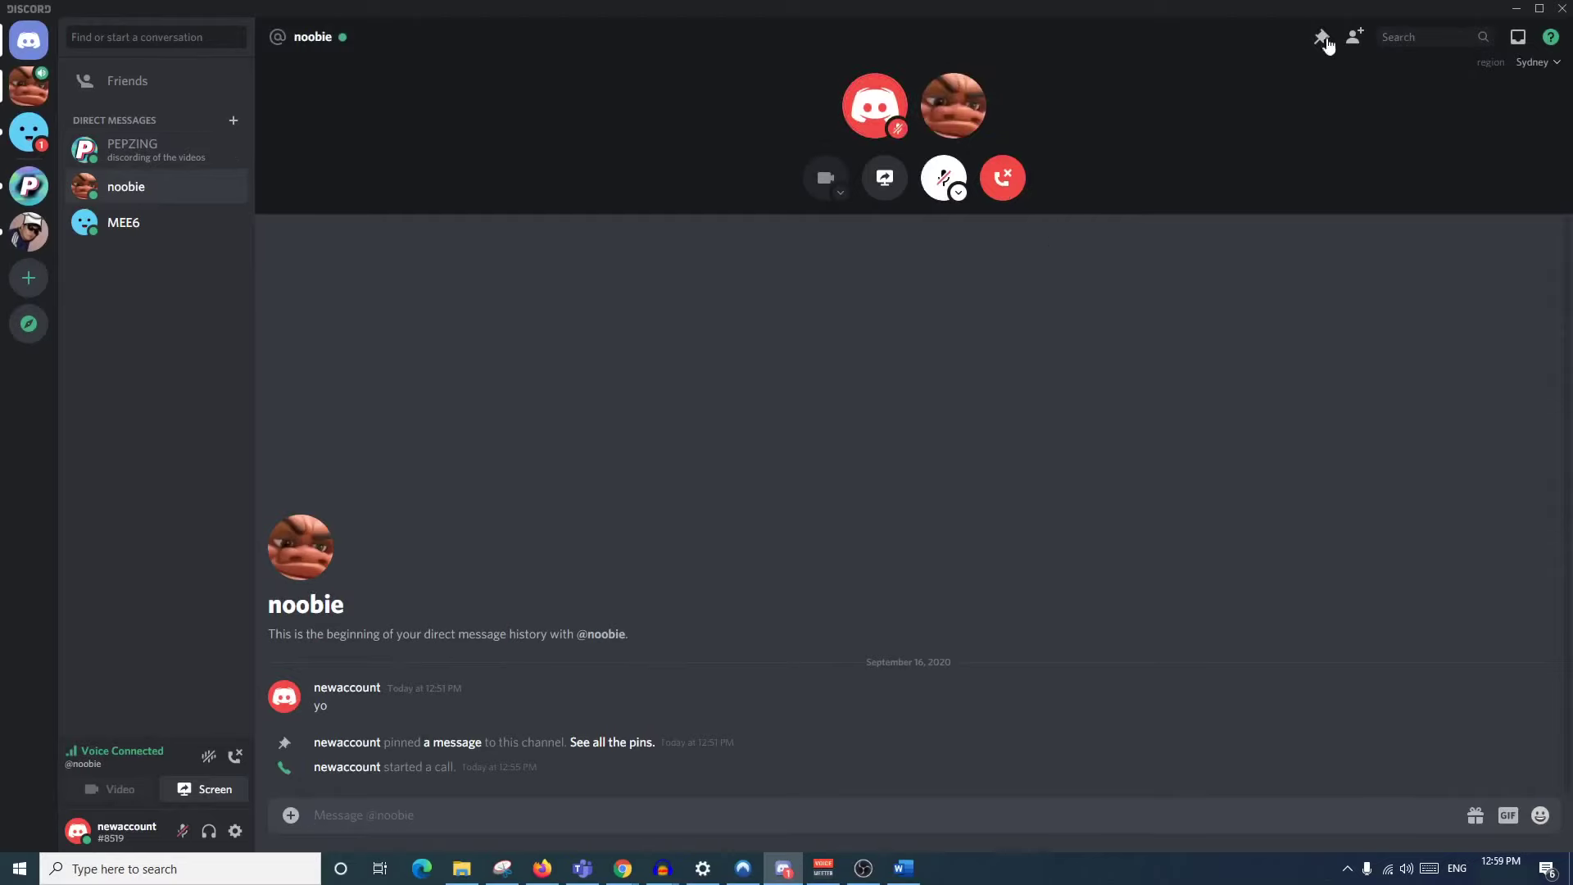
pyautogui.click(1355, 37)
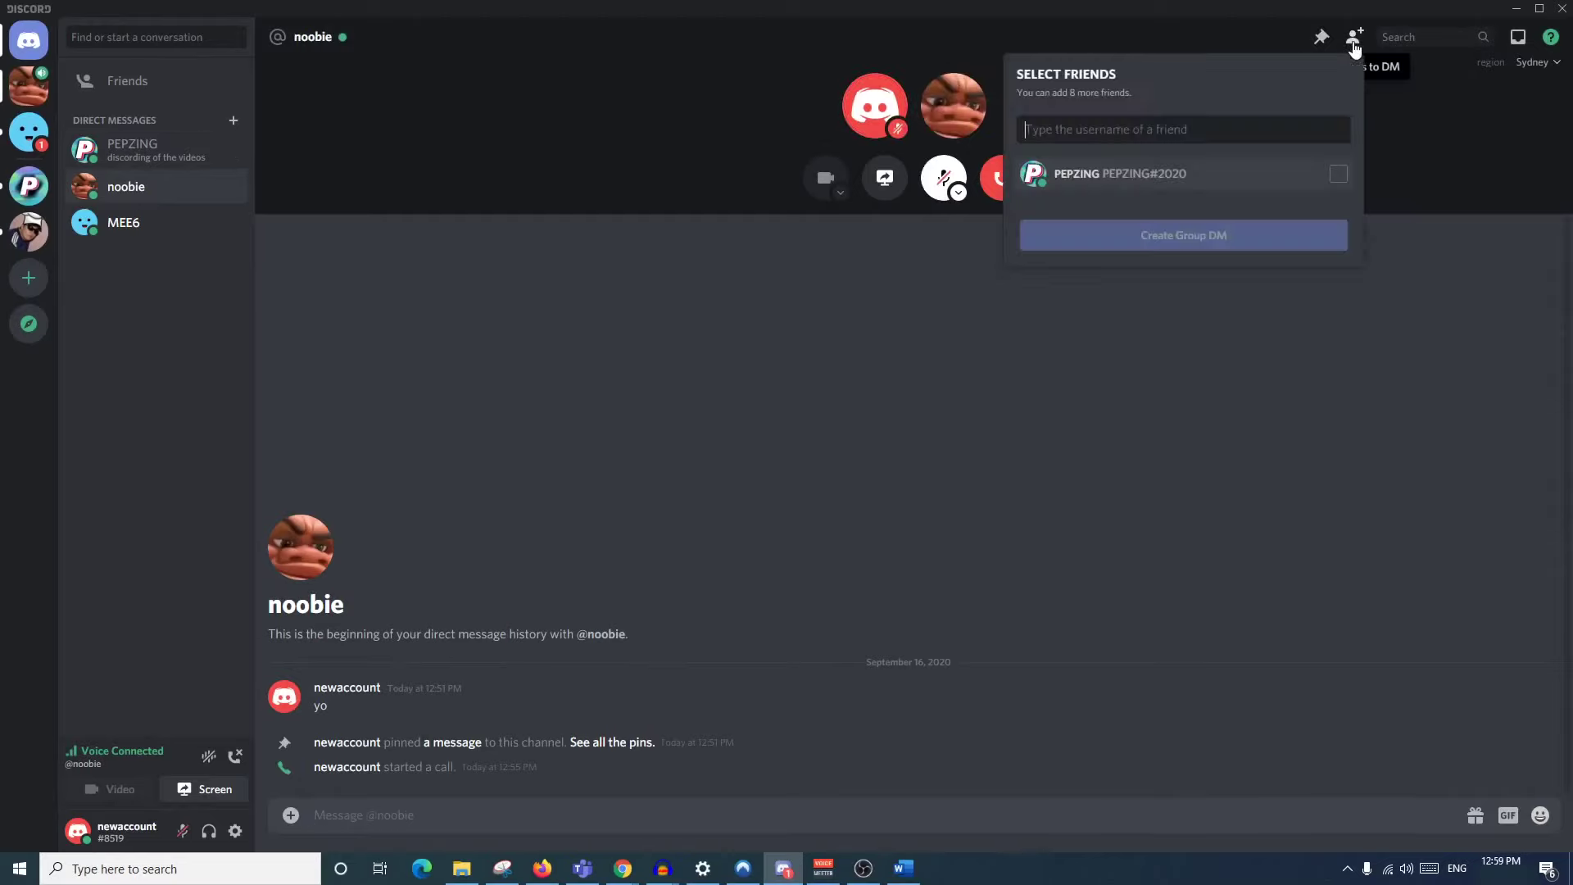
pyautogui.click(1251, 176)
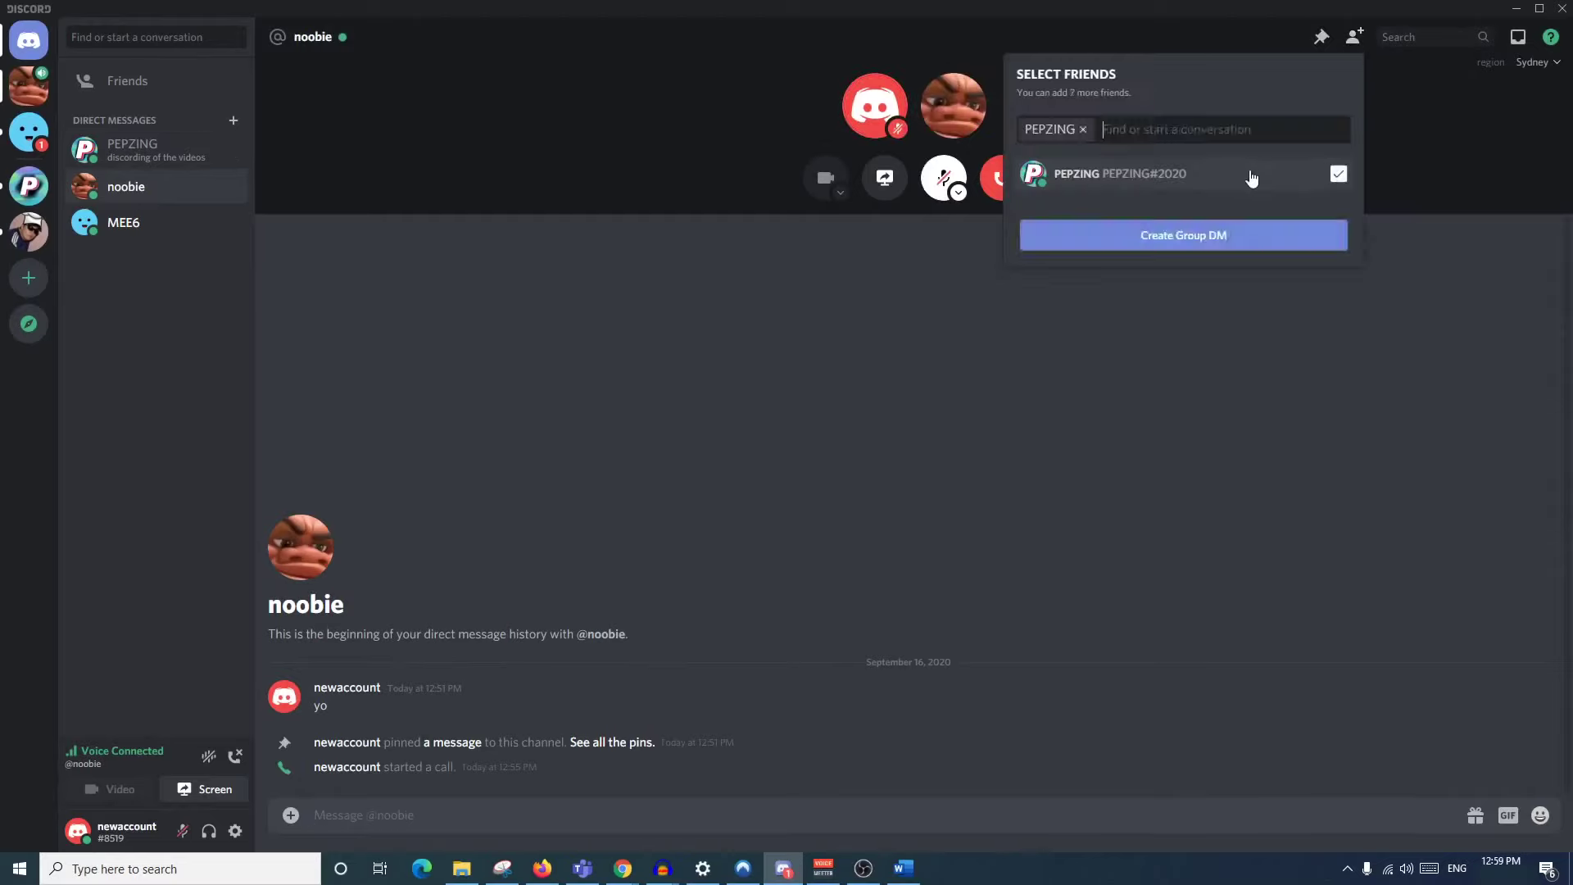
pyautogui.click(1241, 236)
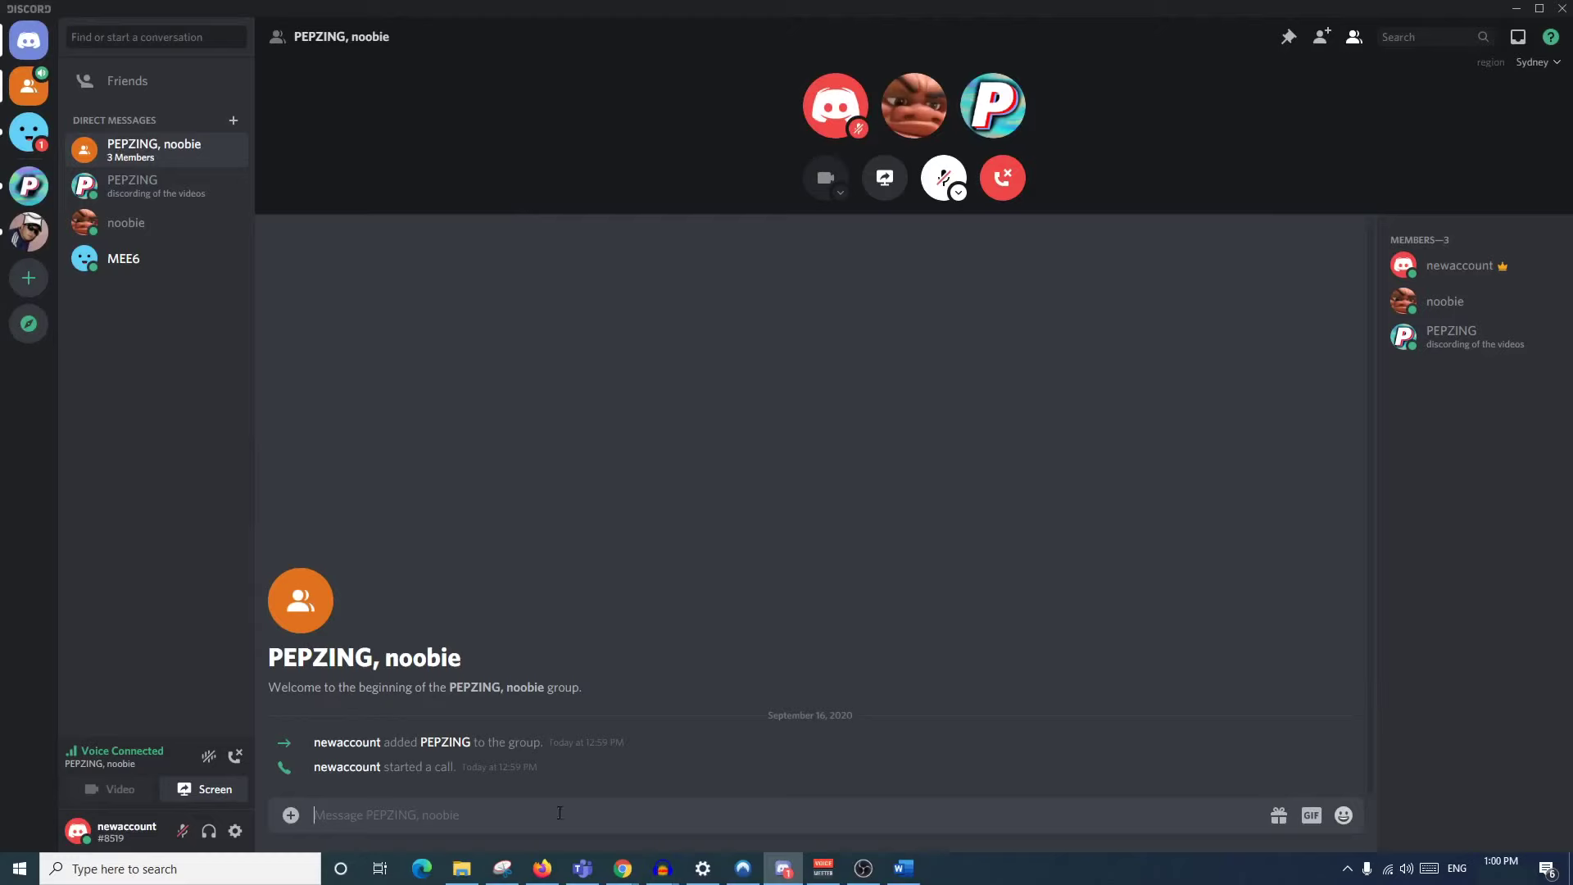
# Send 'hi' to the group, then return to the group call and disconnect it
pyautogui.write('hi')
pyautogui.press('Return')
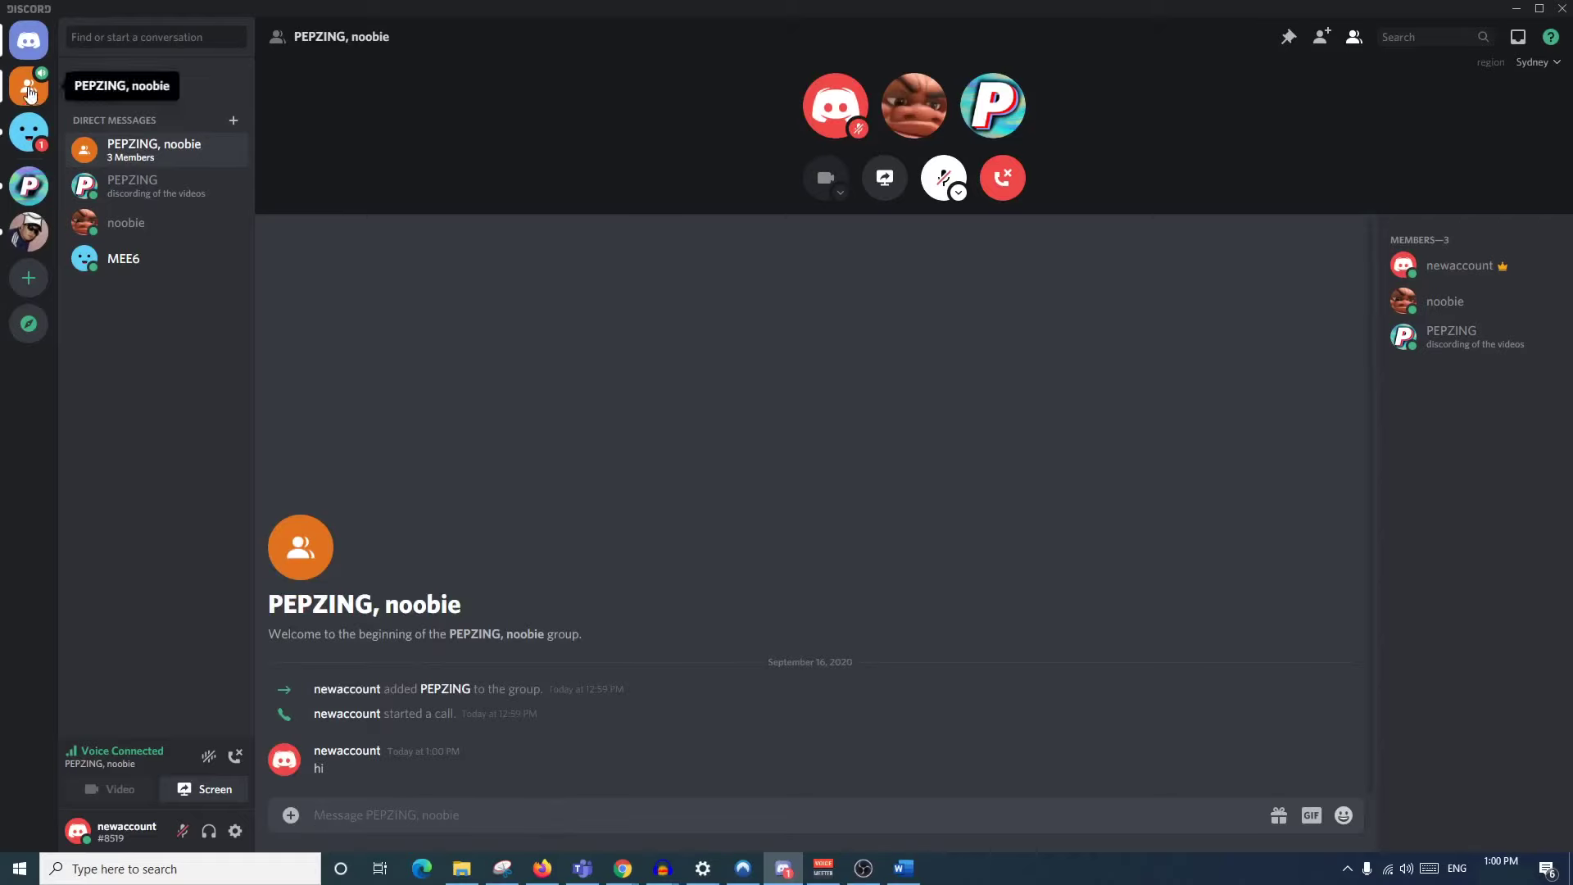
pyautogui.click(29, 186)
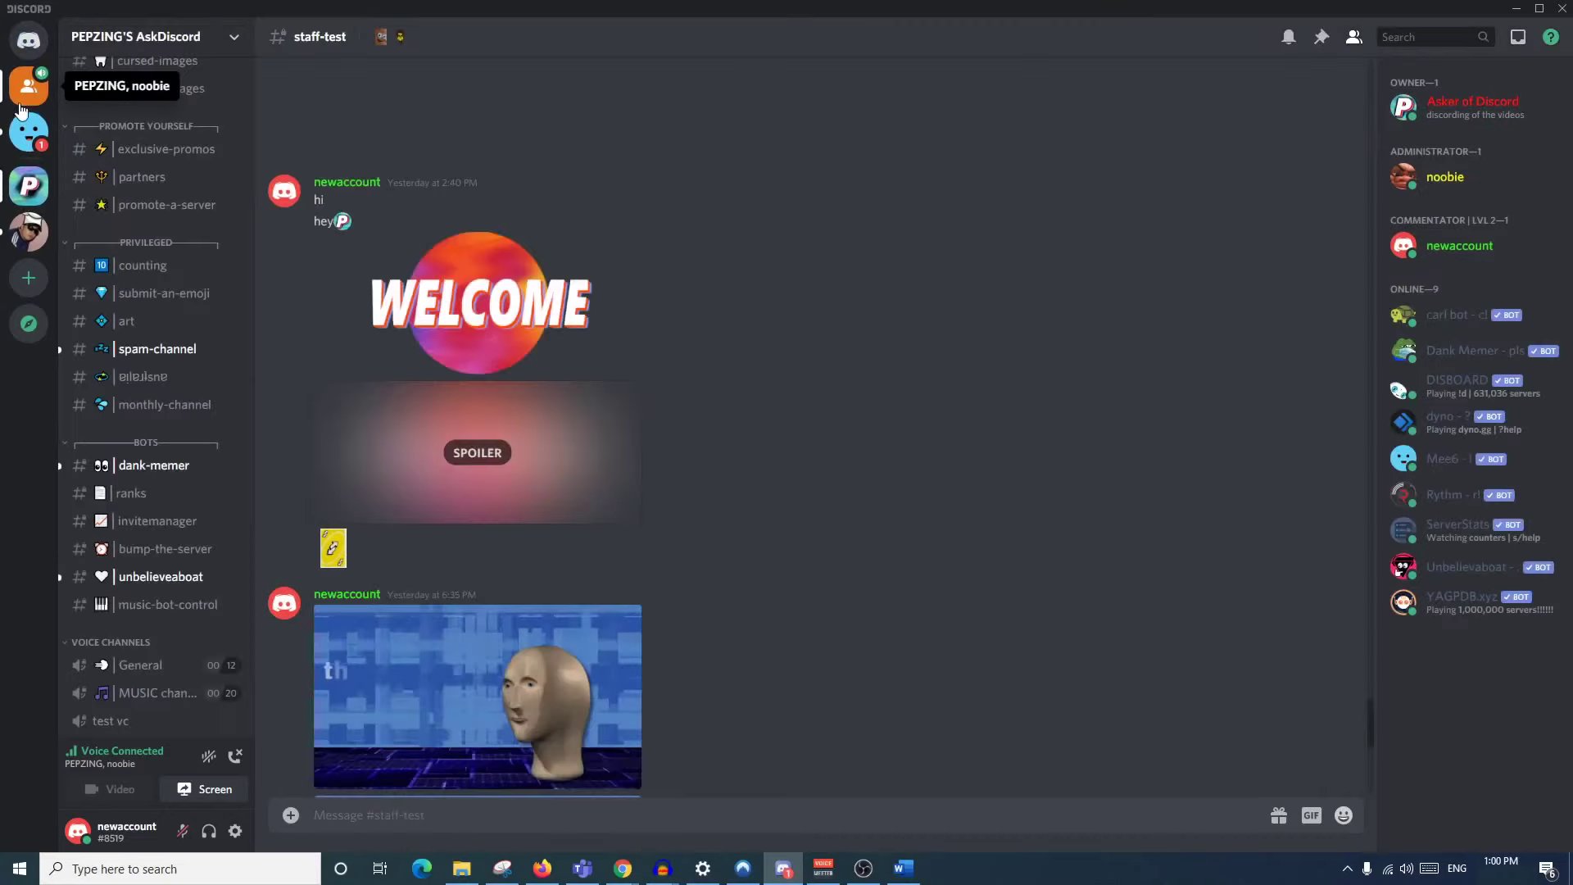
pyautogui.click(25, 90)
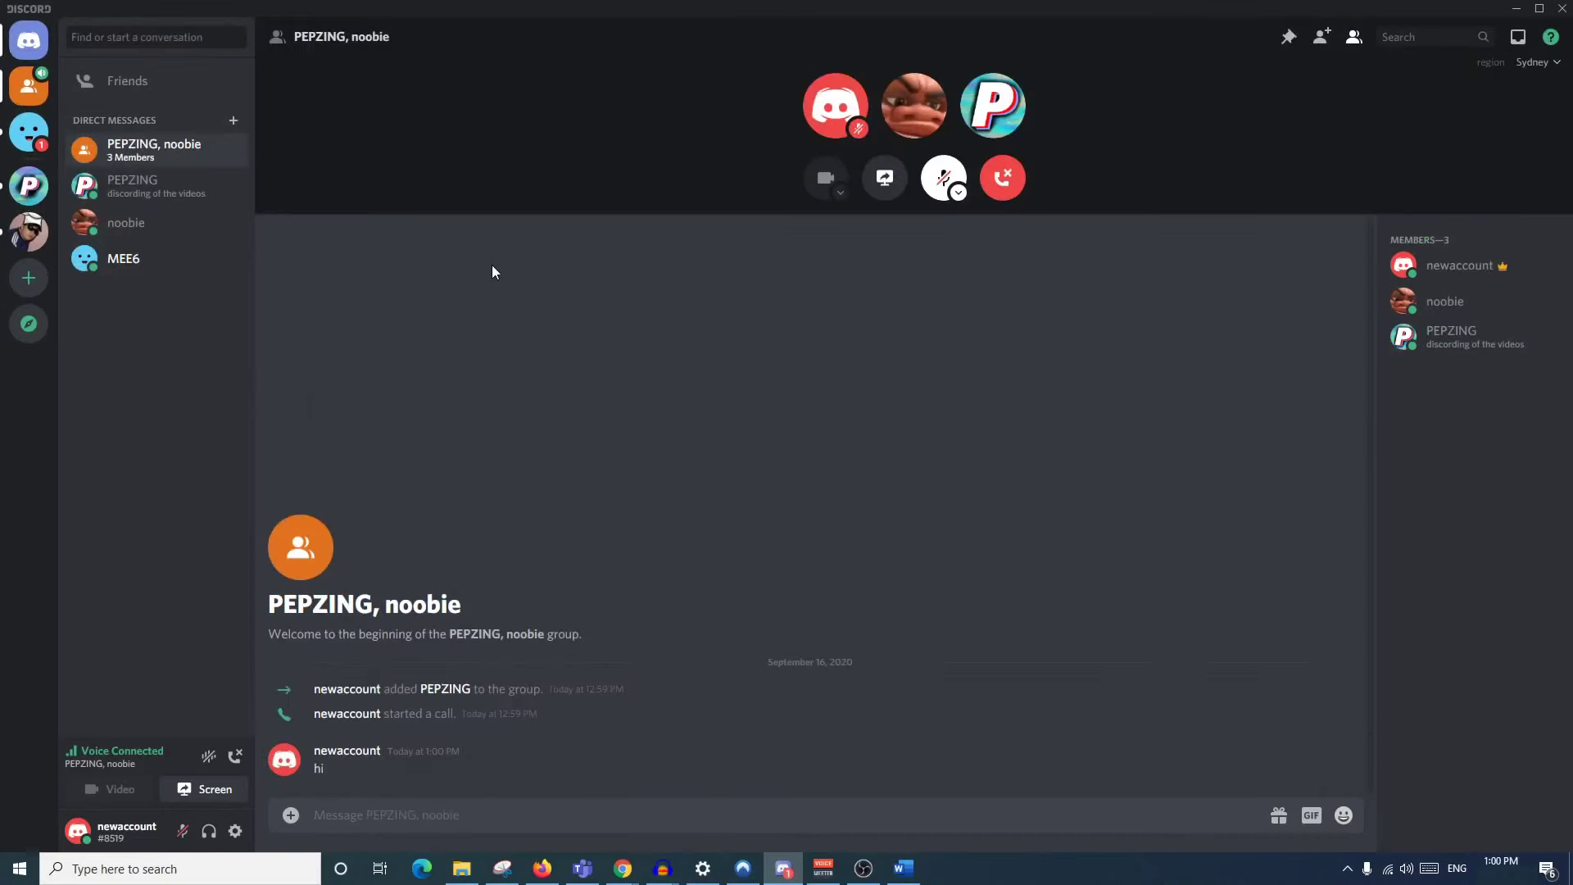
pyautogui.click(1003, 177)
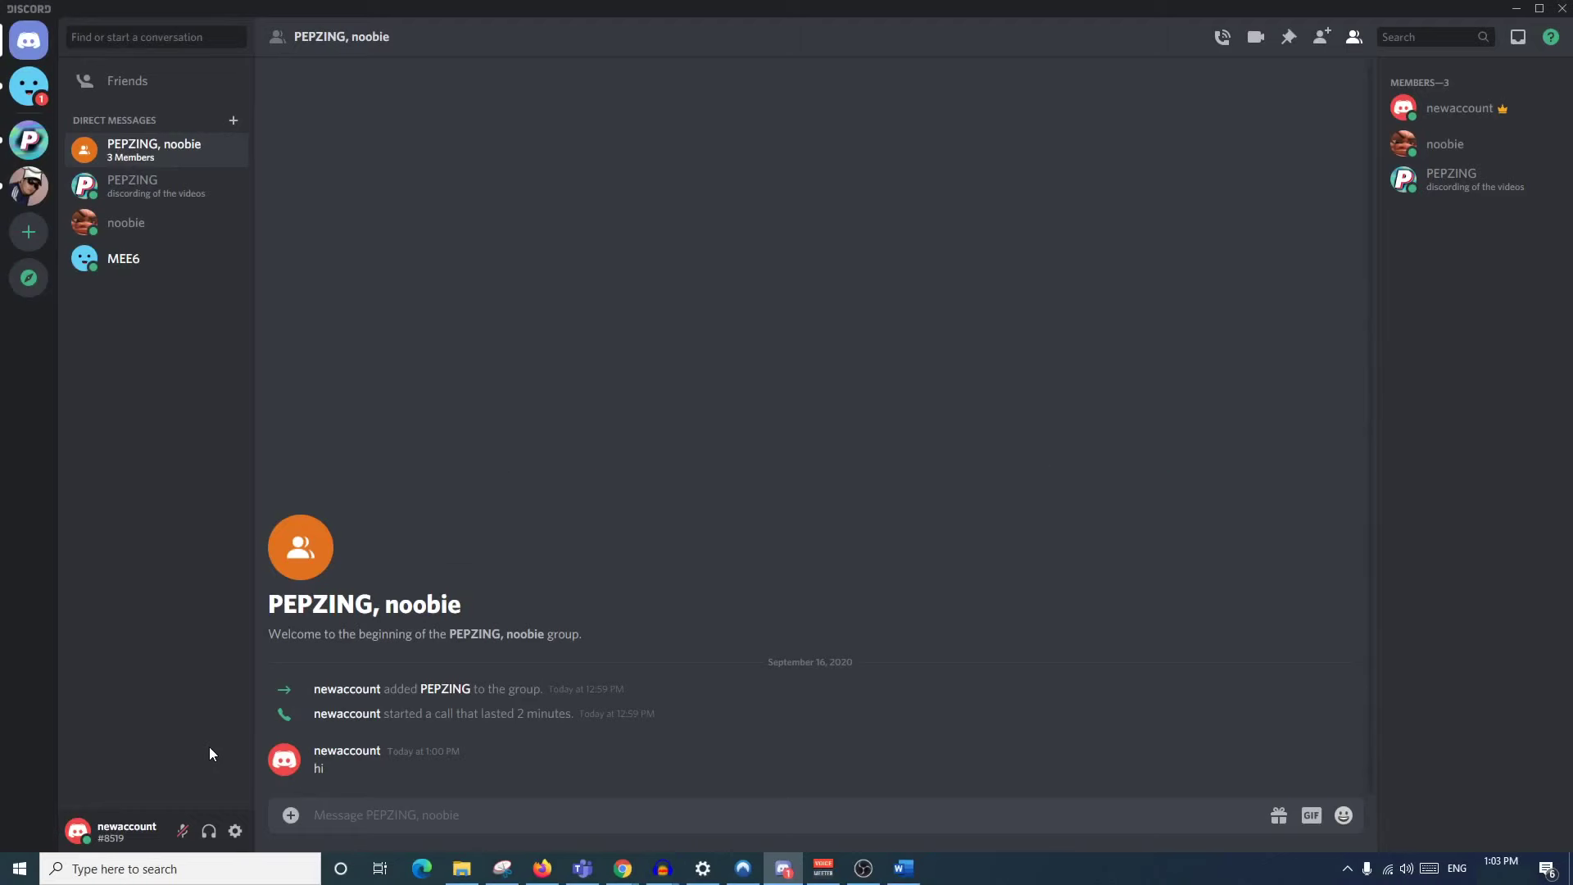
# Set the custom status to 'testing', clearing after 1 hour
pyautogui.click(141, 833)
pyautogui.click(79, 834)
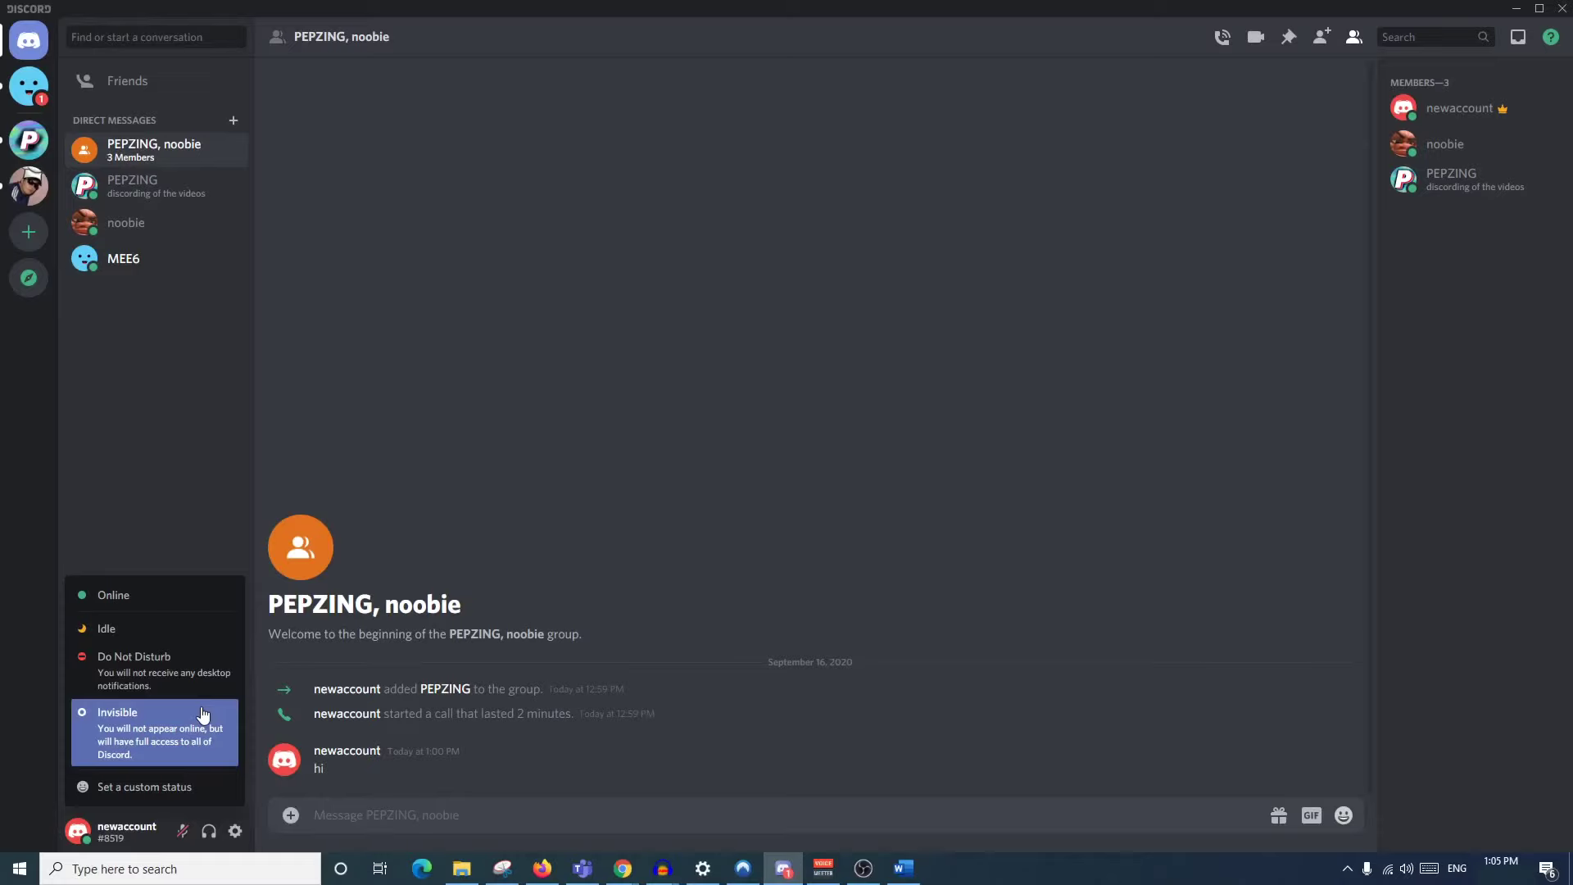
pyautogui.click(175, 789)
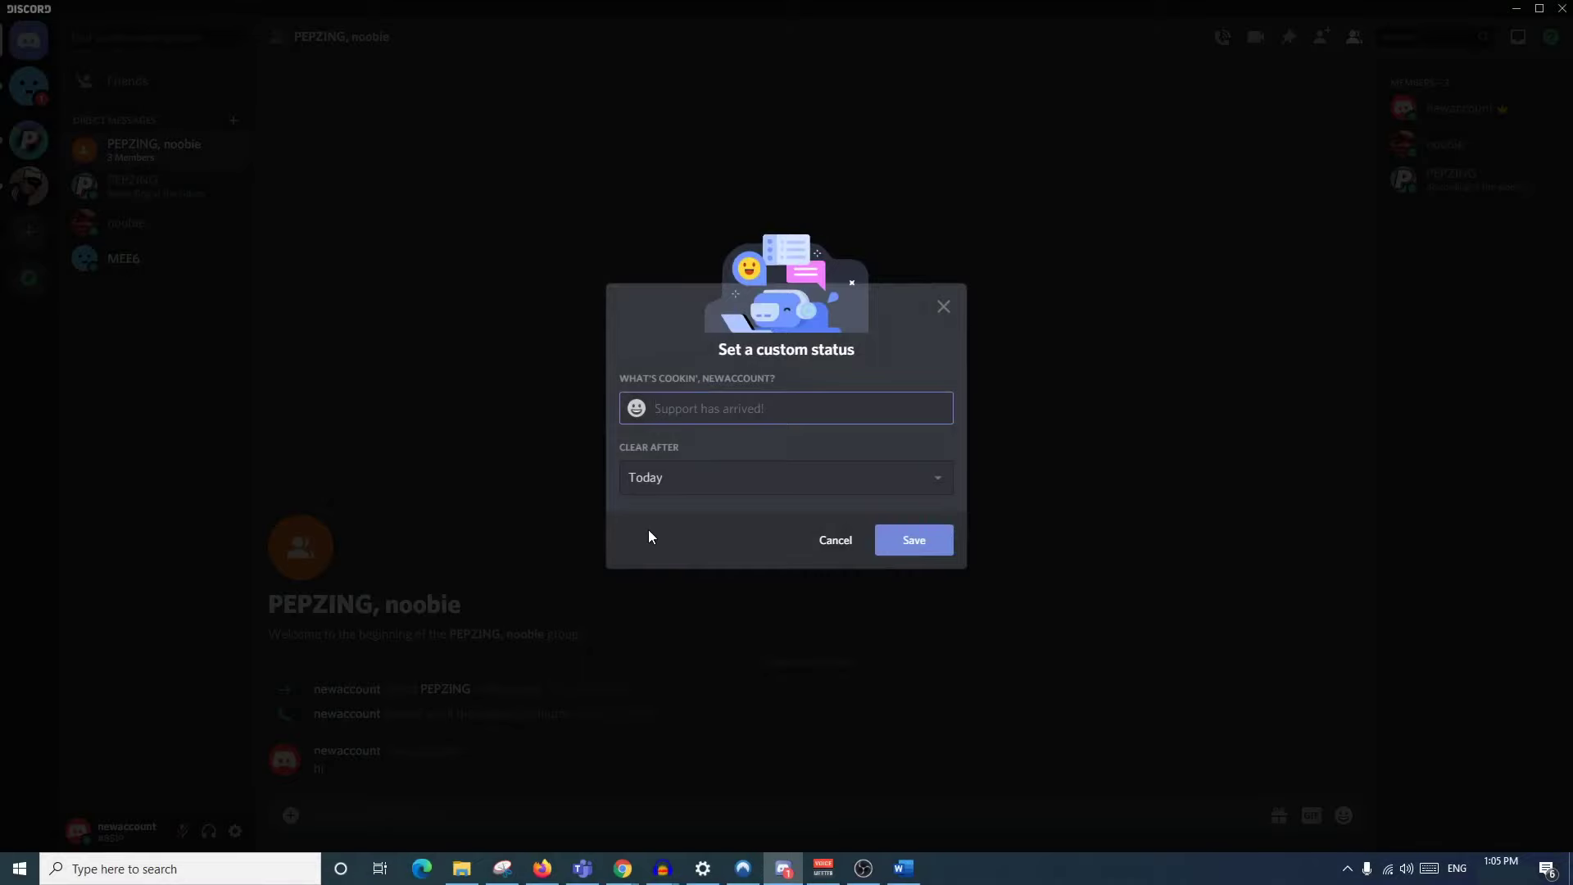
pyautogui.write('testing')
pyautogui.click(763, 477)
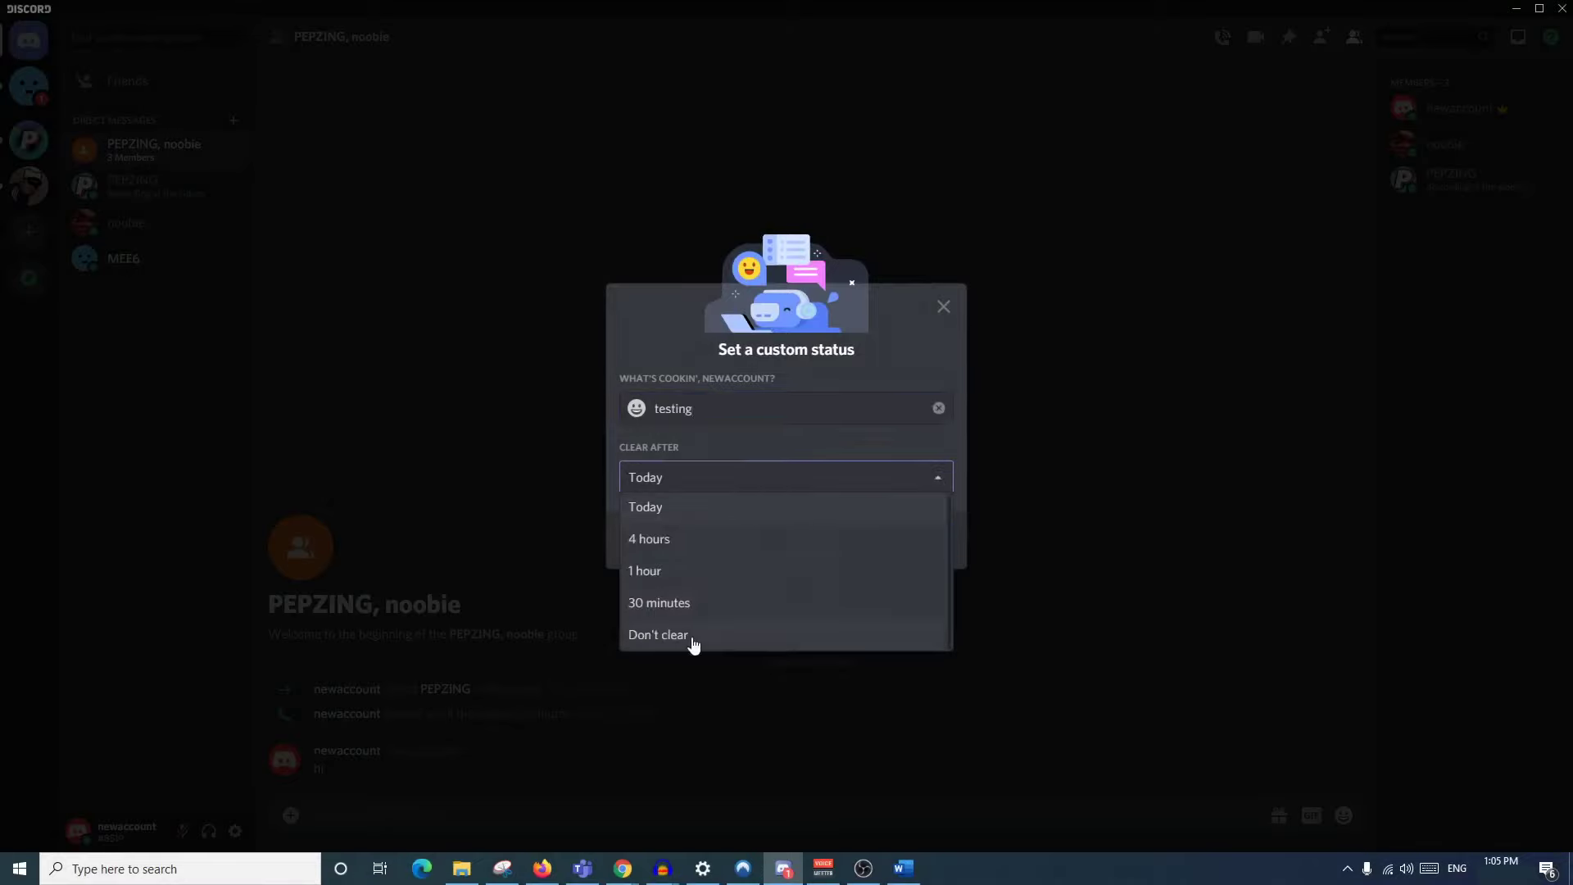
pyautogui.click(687, 568)
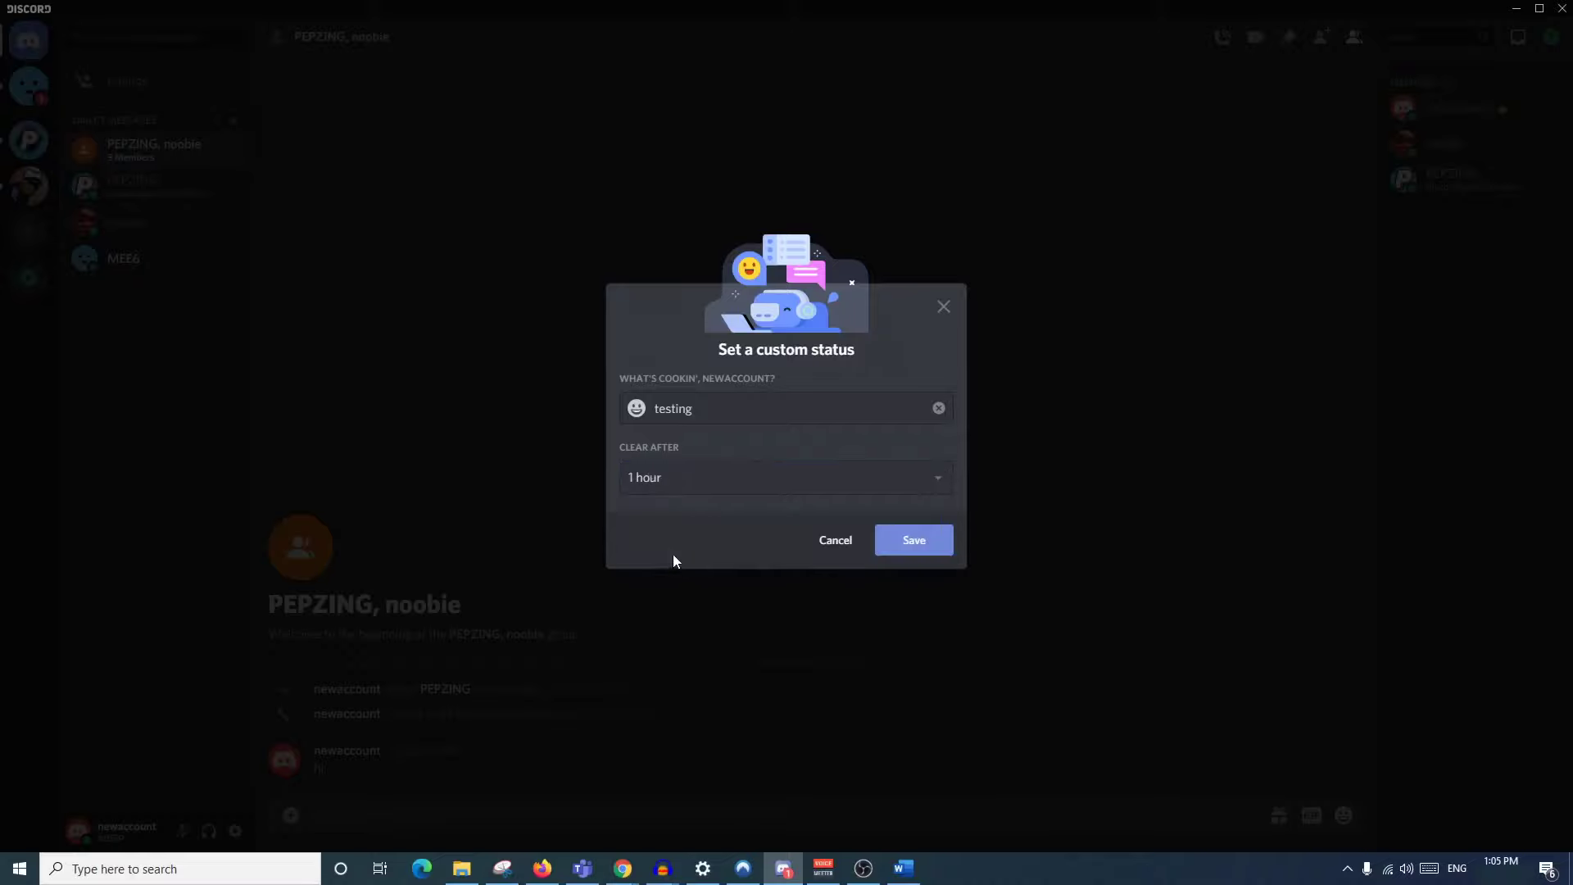
pyautogui.click(918, 544)
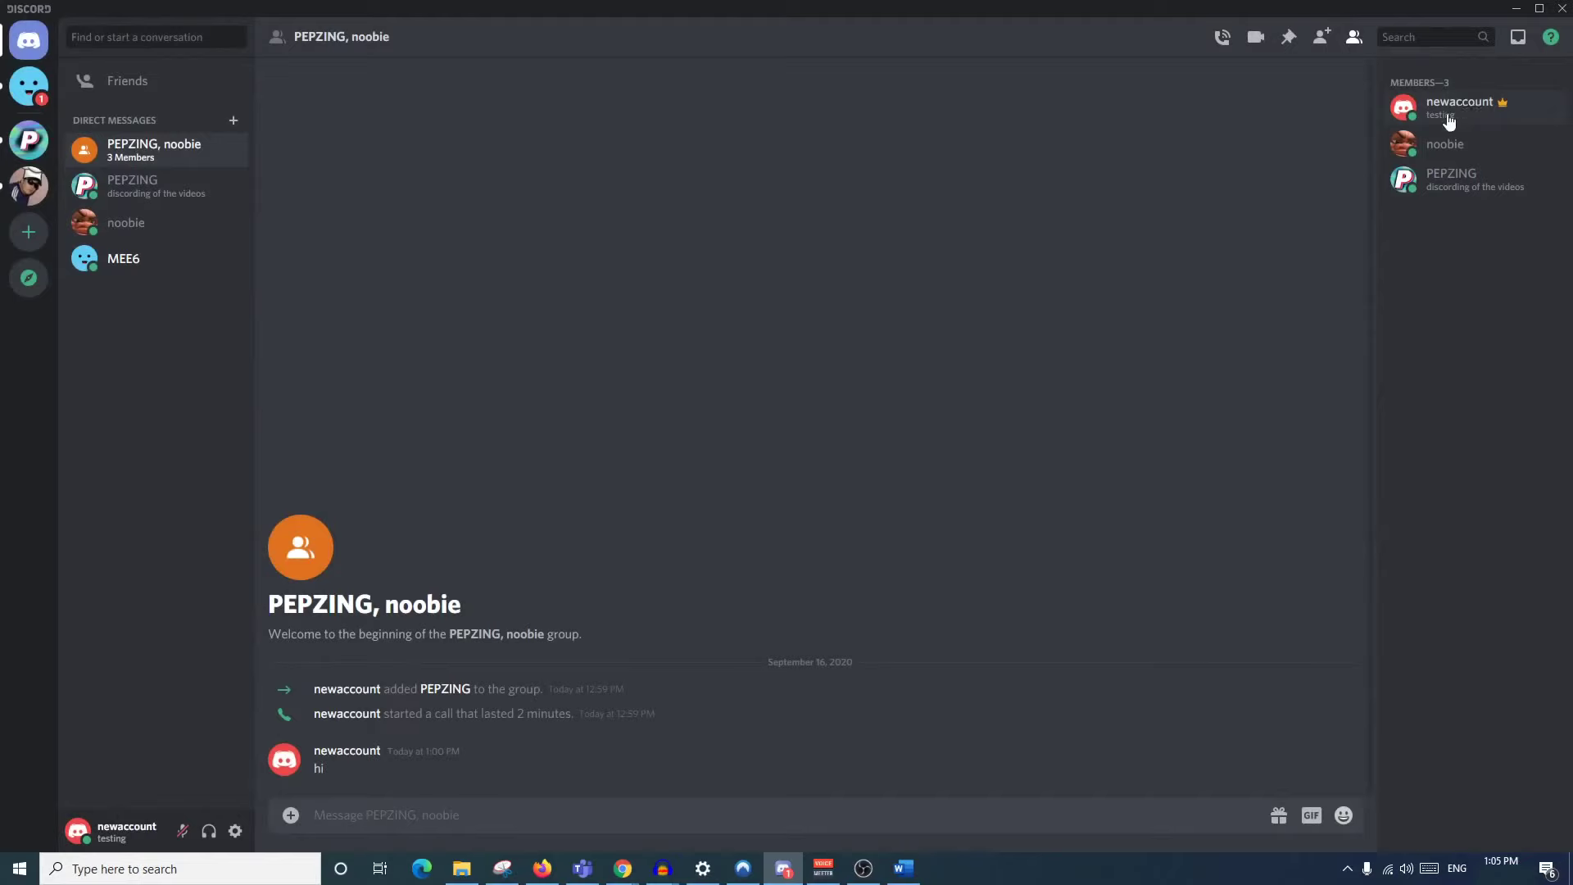
# Copy the username tag, paste it into the message box, then delete it
pyautogui.click(149, 831)
pyautogui.click(320, 822)
pyautogui.hotkey('ctrl', 'v')
pyautogui.hotkey('ctrl', 'a')
pyautogui.press('BackSpace')
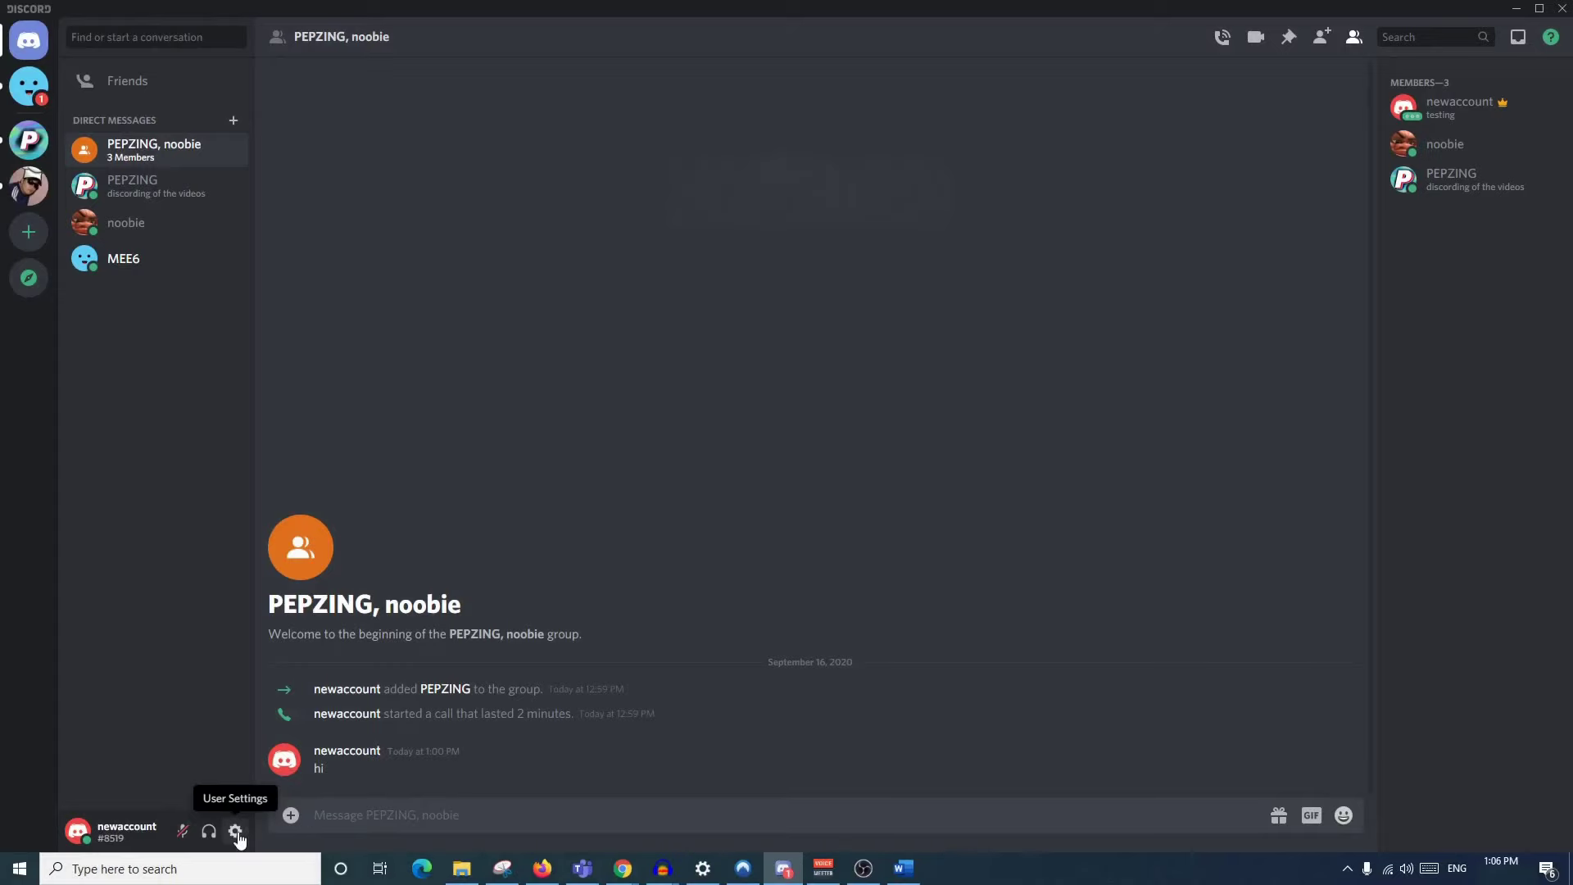
# Open user settings and view the Authorized Apps page
pyautogui.click(235, 832)
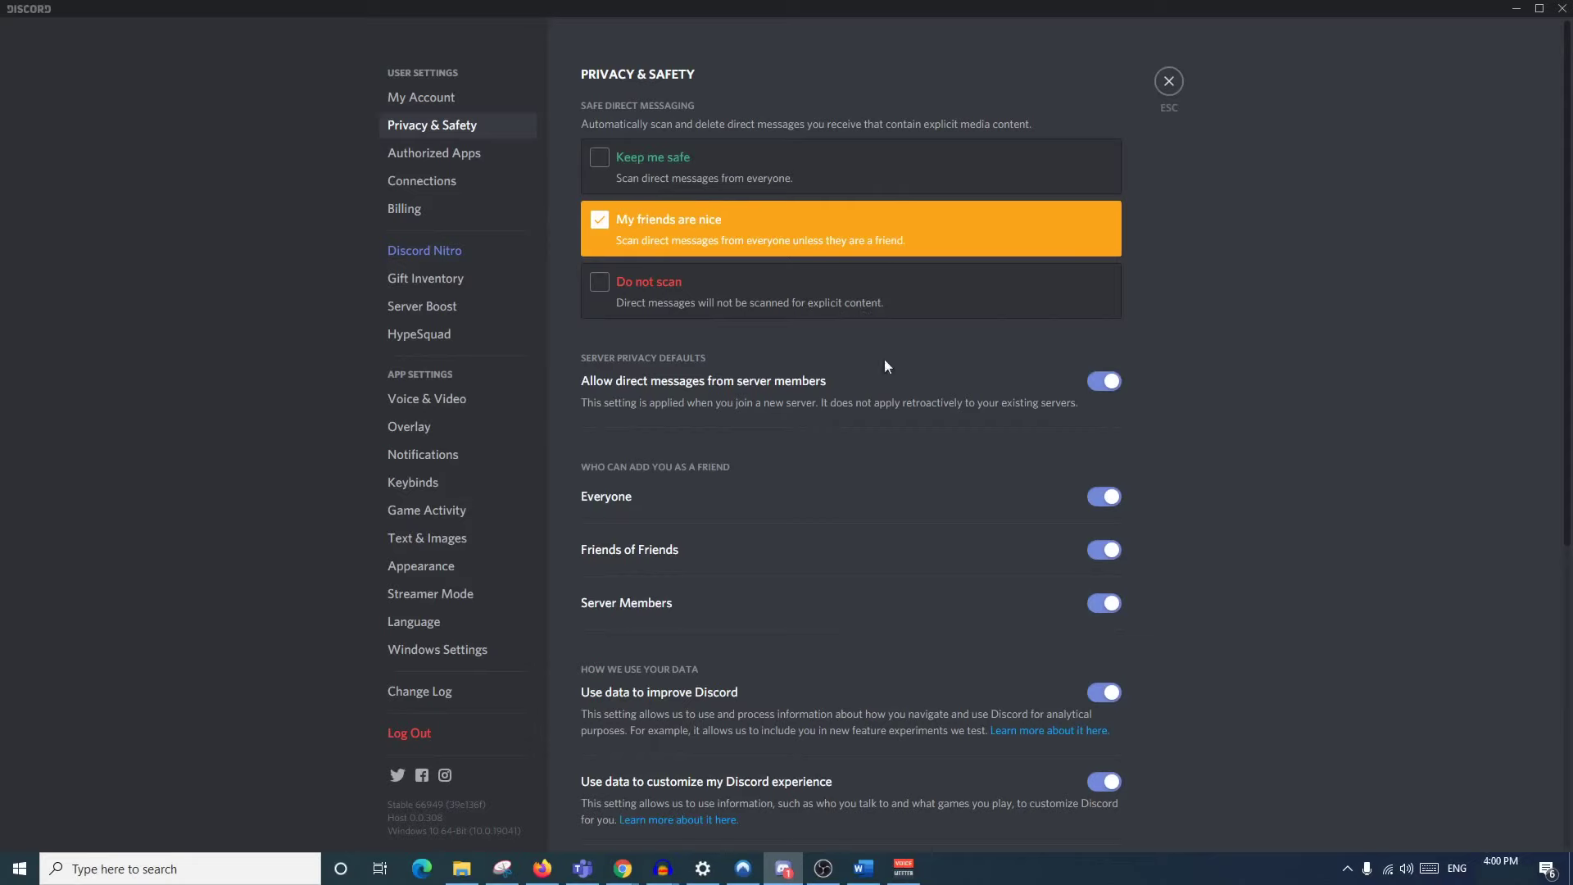
pyautogui.scroll(-2, 878, 587)
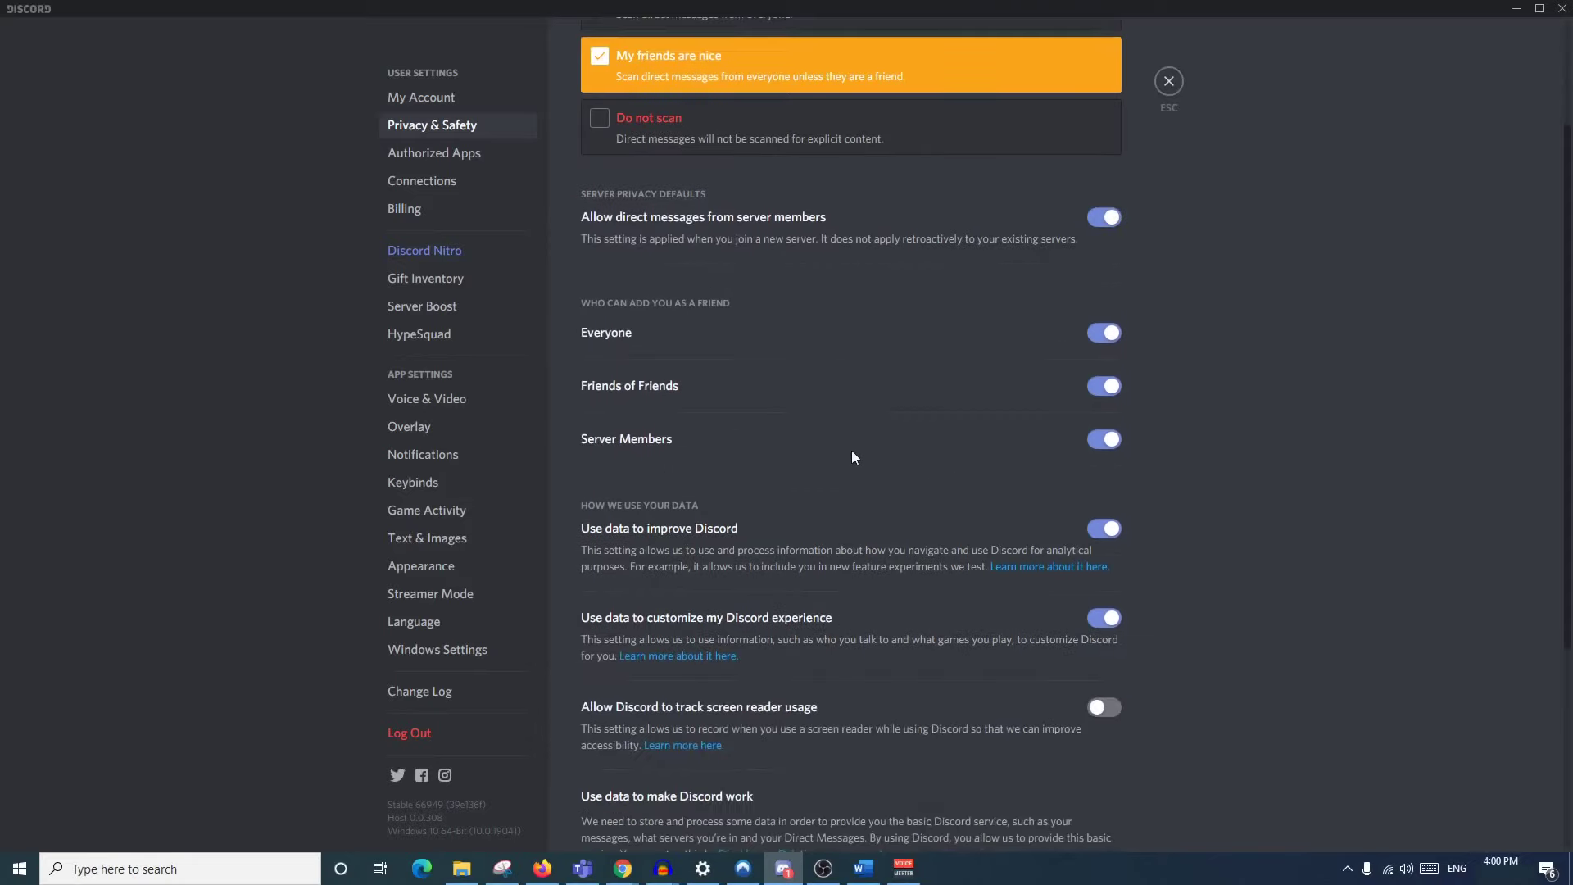
pyautogui.scroll(2, 662, 246)
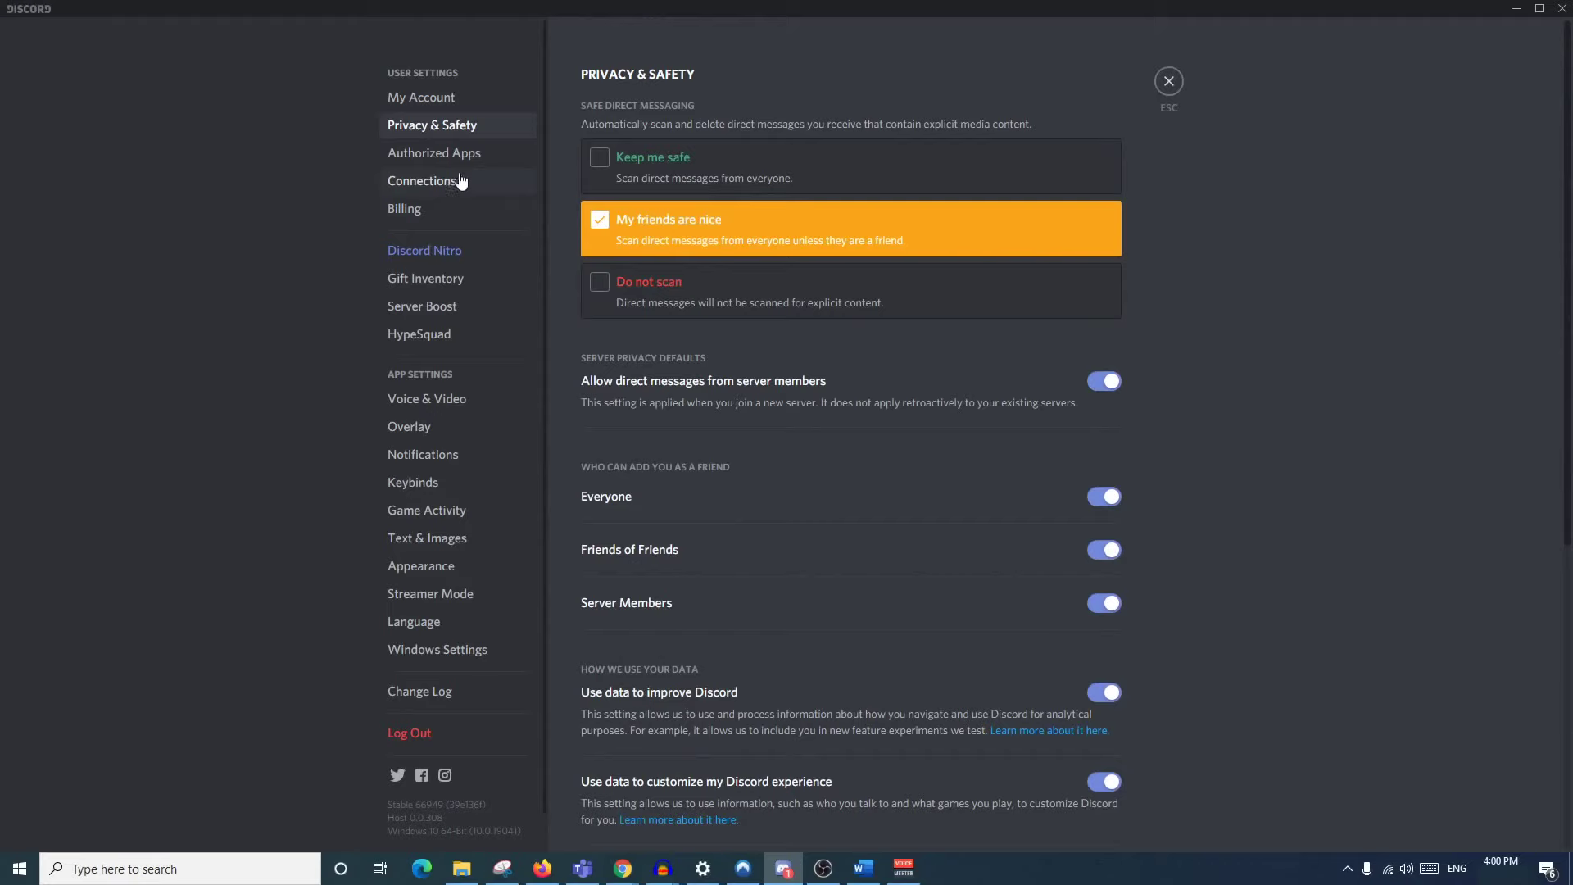
pyautogui.click(453, 156)
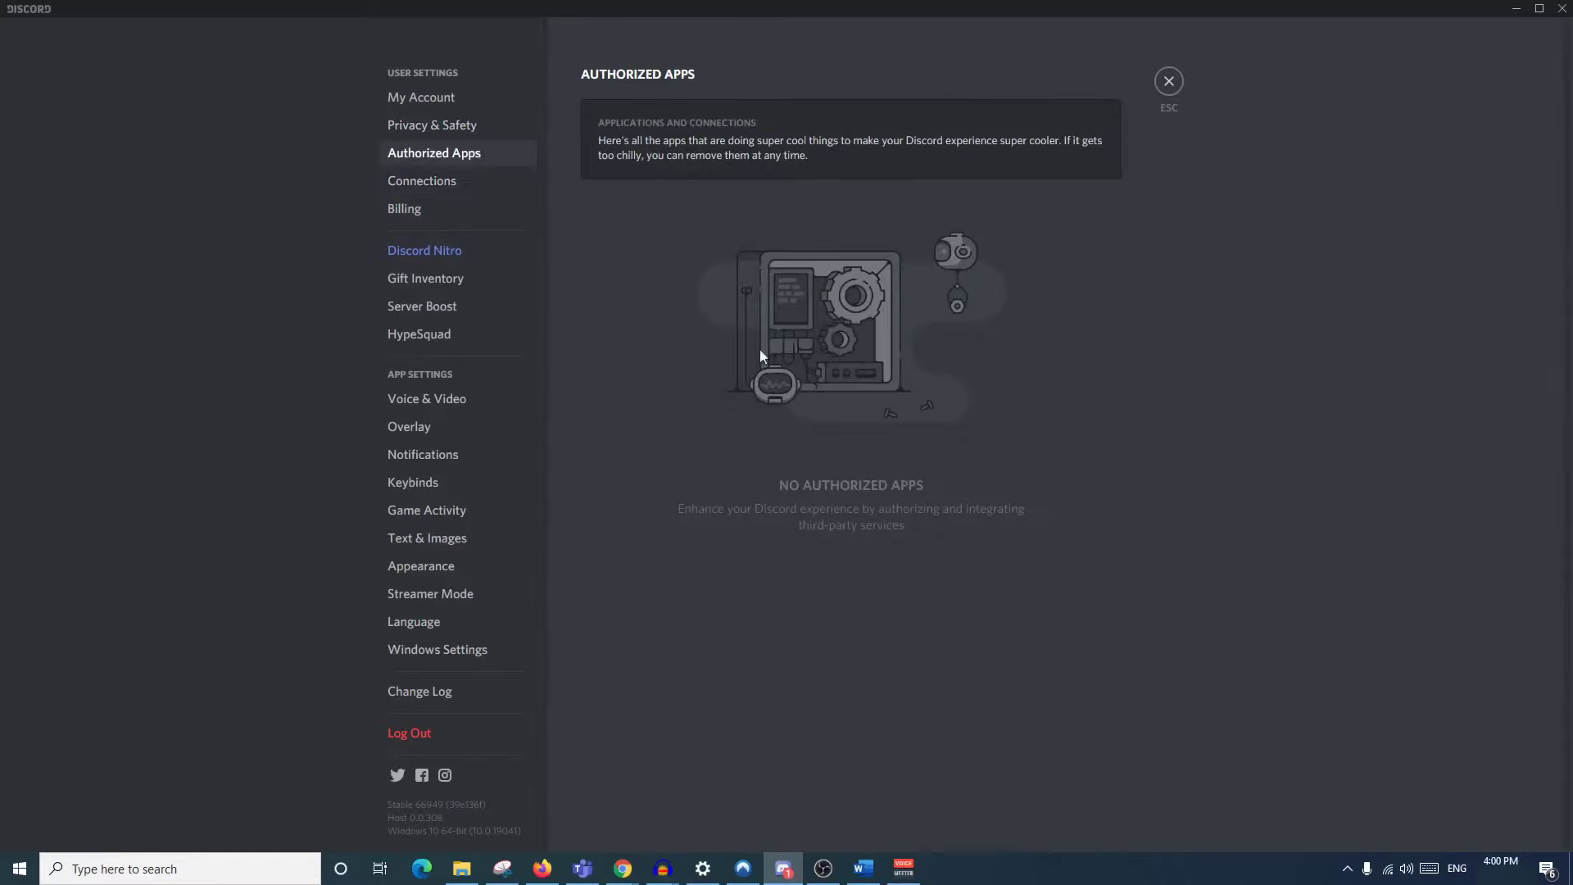
# Open the linked YouTube channel from Connections in Chrome, then minimize Chrome
pyautogui.click(440, 178)
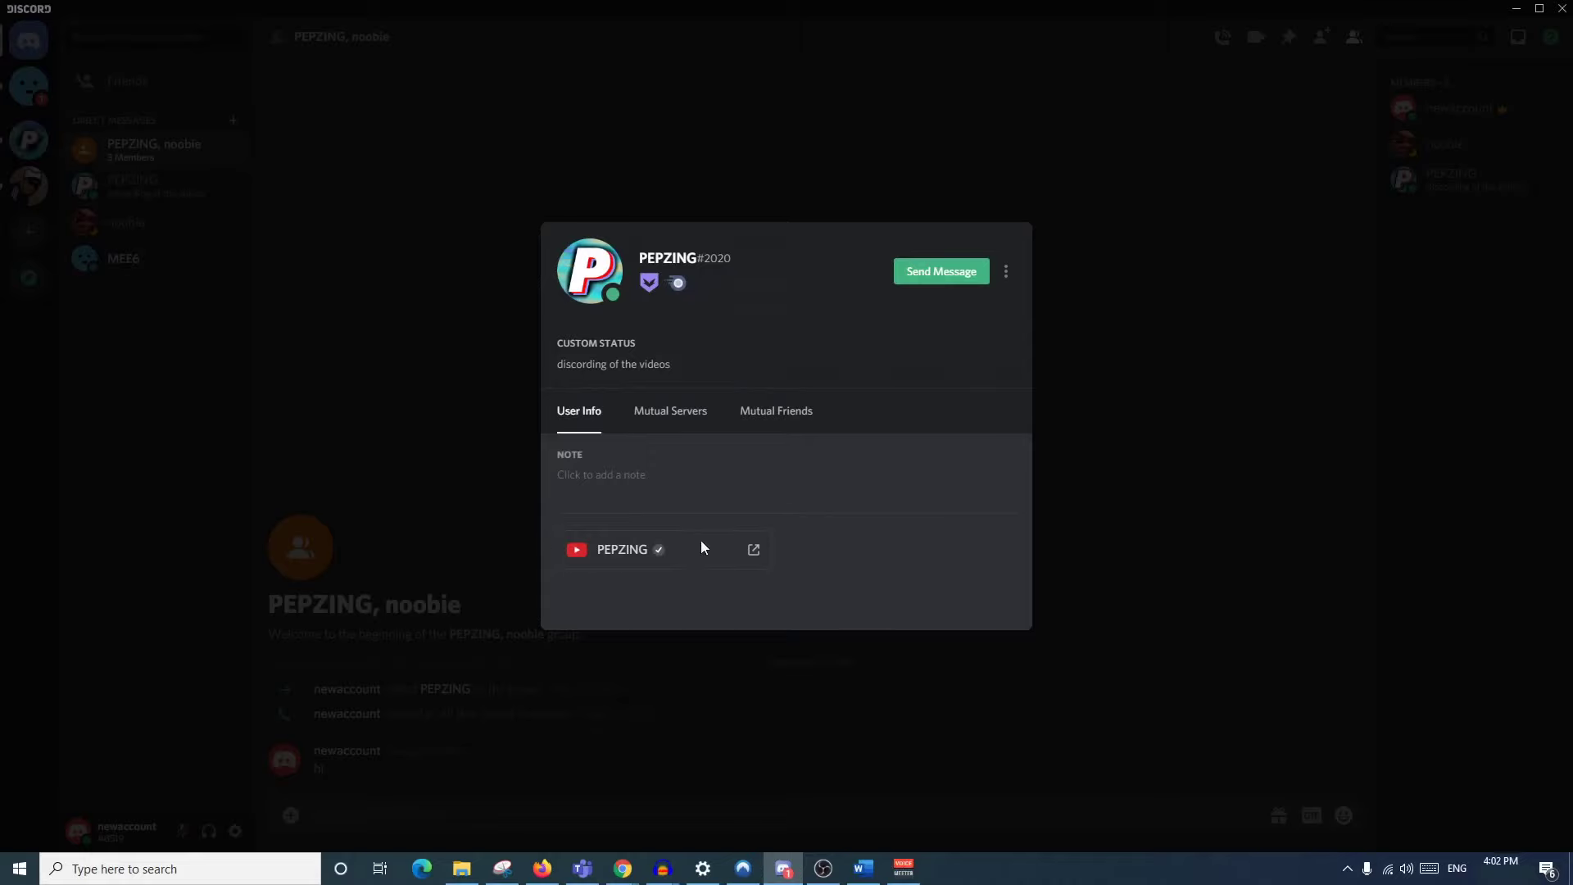
pyautogui.click(754, 551)
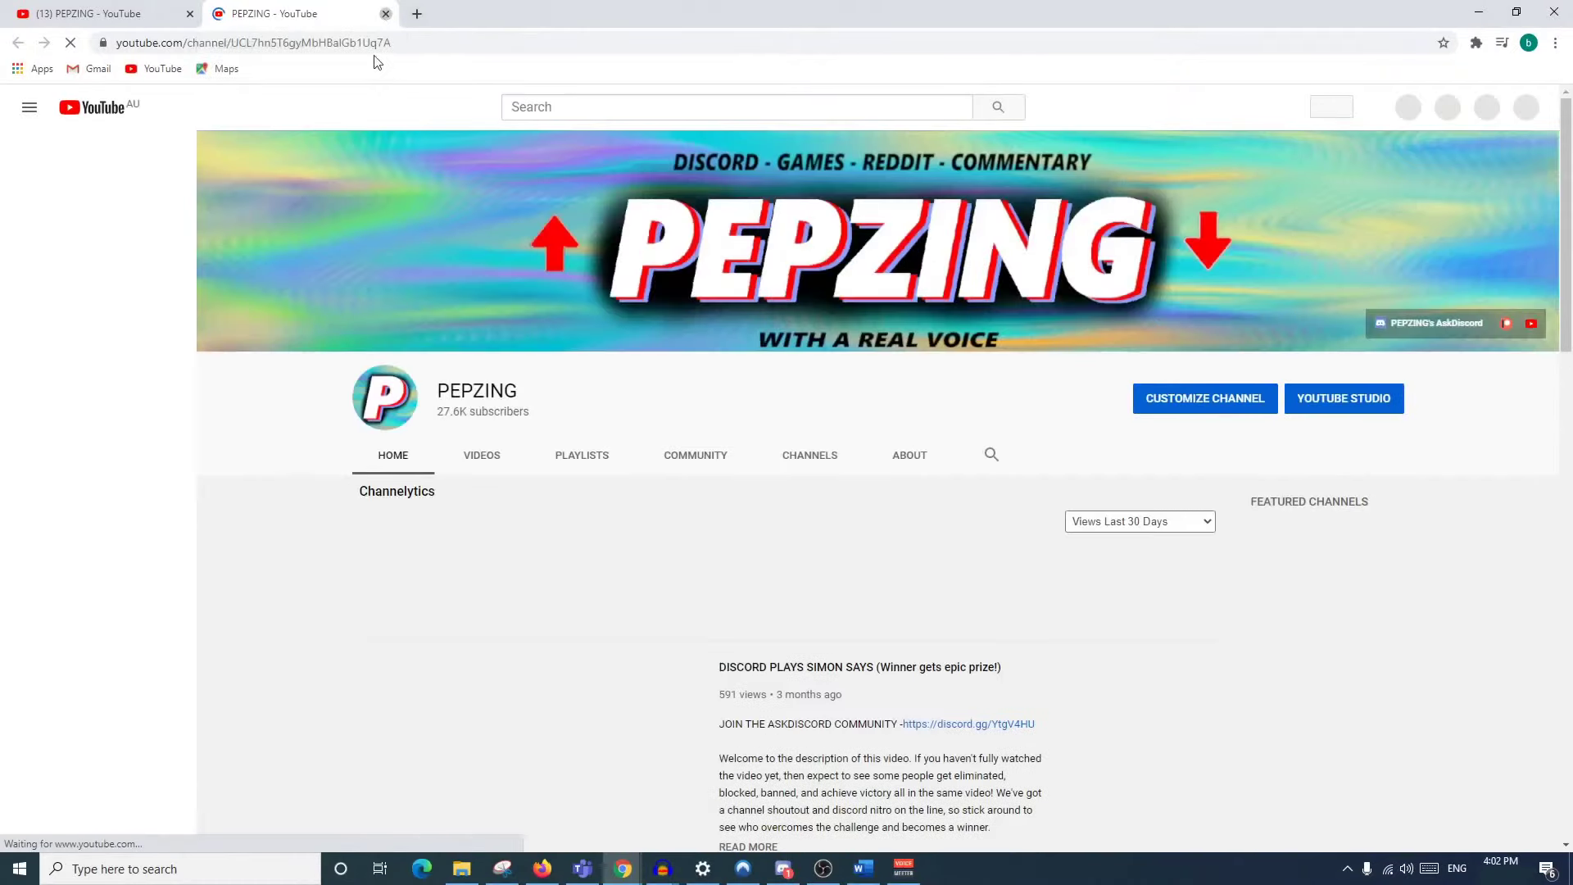
pyautogui.click(1479, 11)
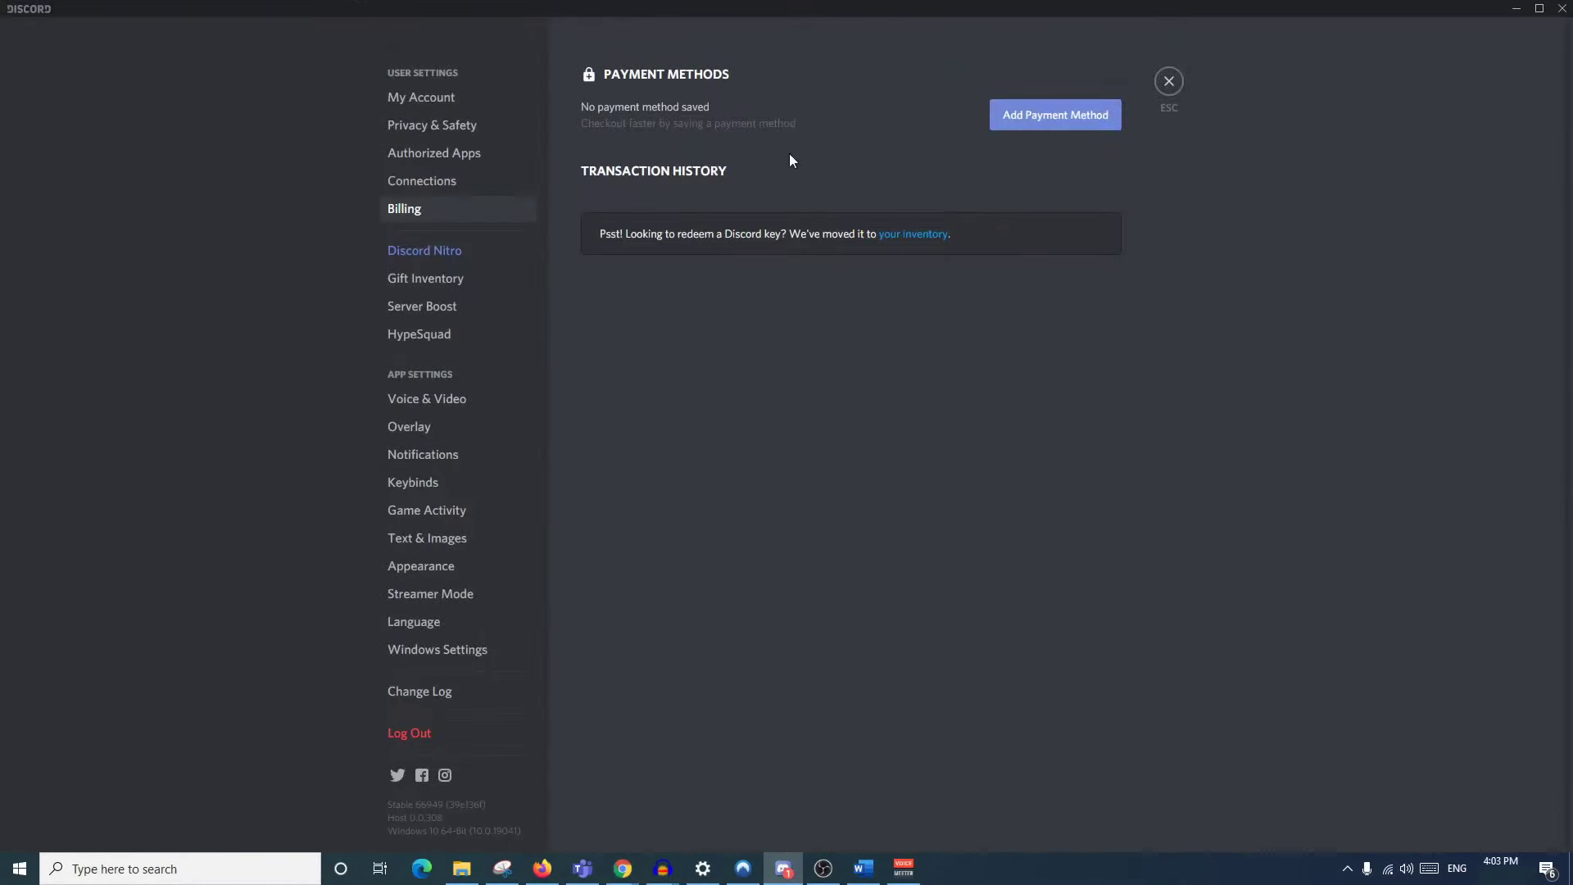
# Browse the Discord Nitro, Gift Inventory, Server Boost and HypeSquad settings pages
pyautogui.click(459, 253)
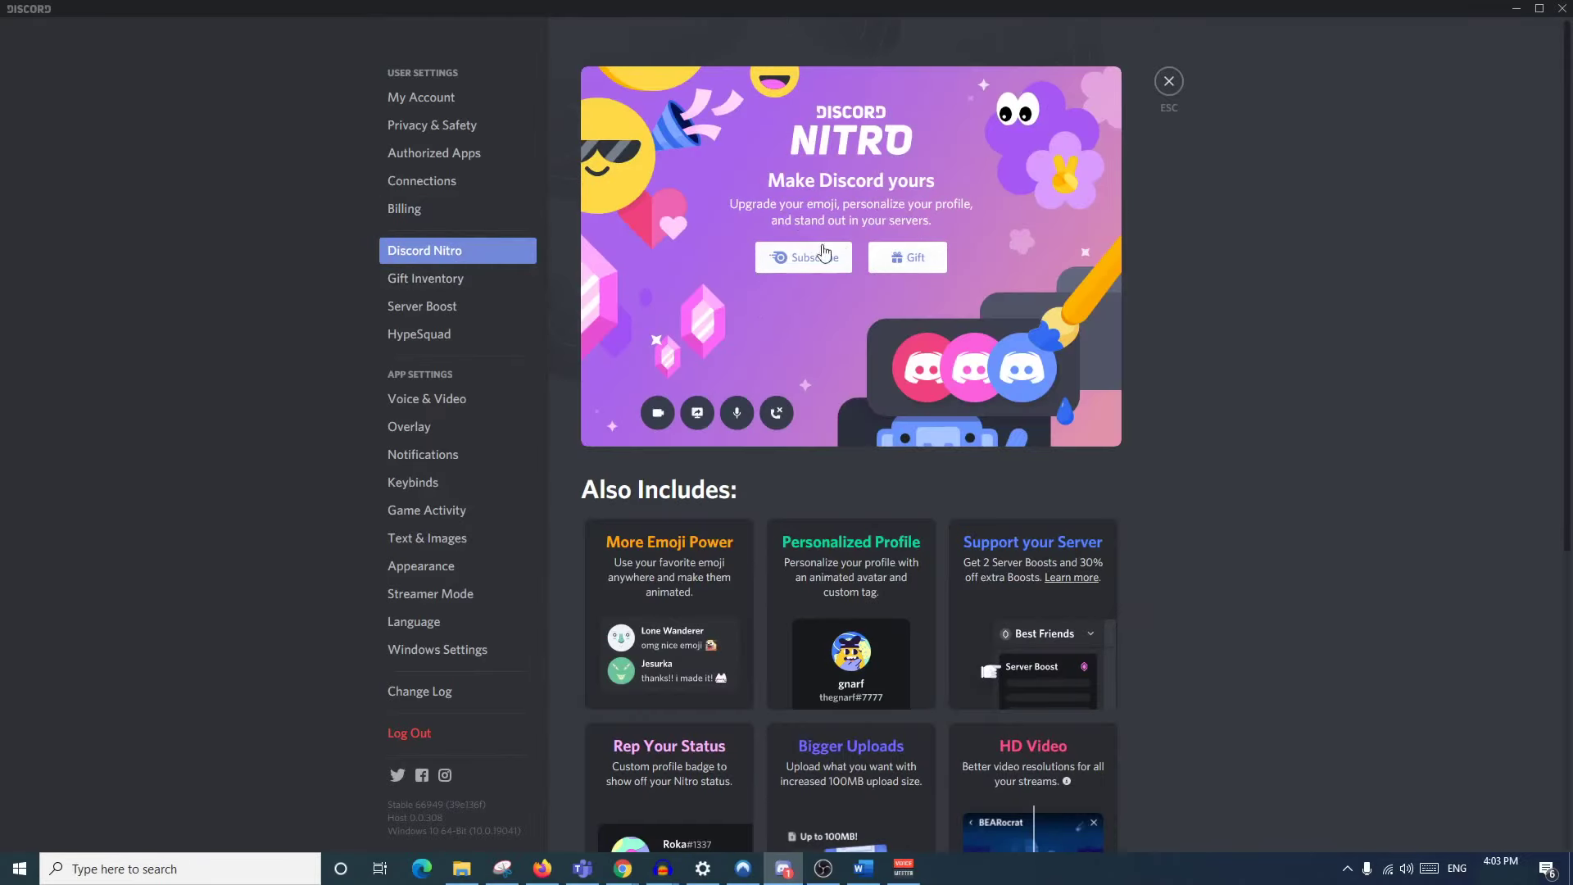
pyautogui.scroll(-5, 893, 357)
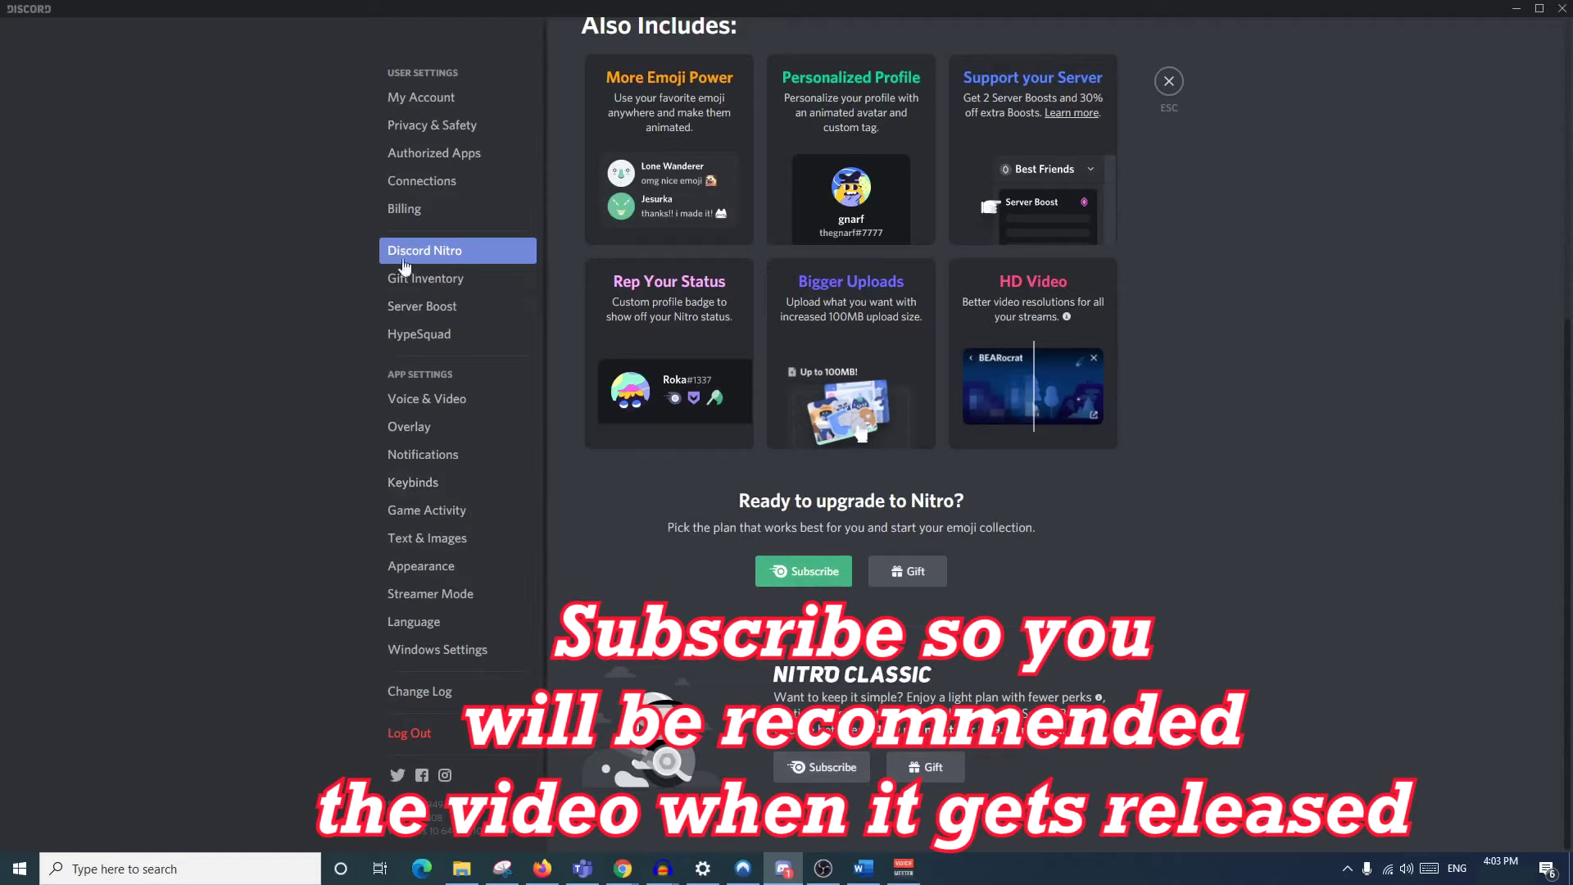
pyautogui.click(424, 277)
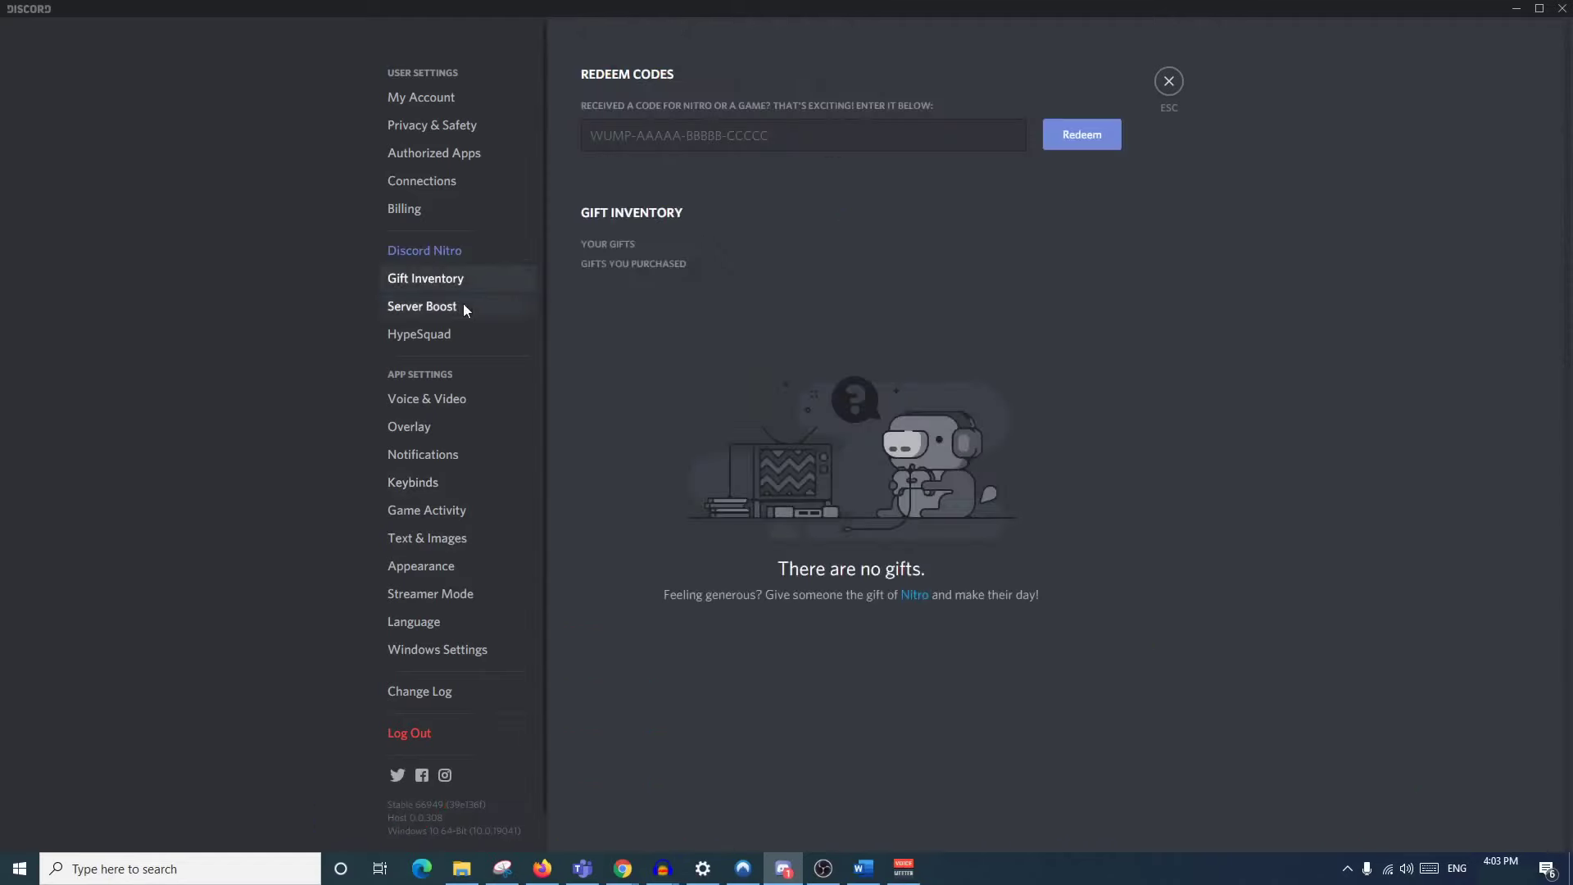
pyautogui.click(464, 307)
pyautogui.click(426, 333)
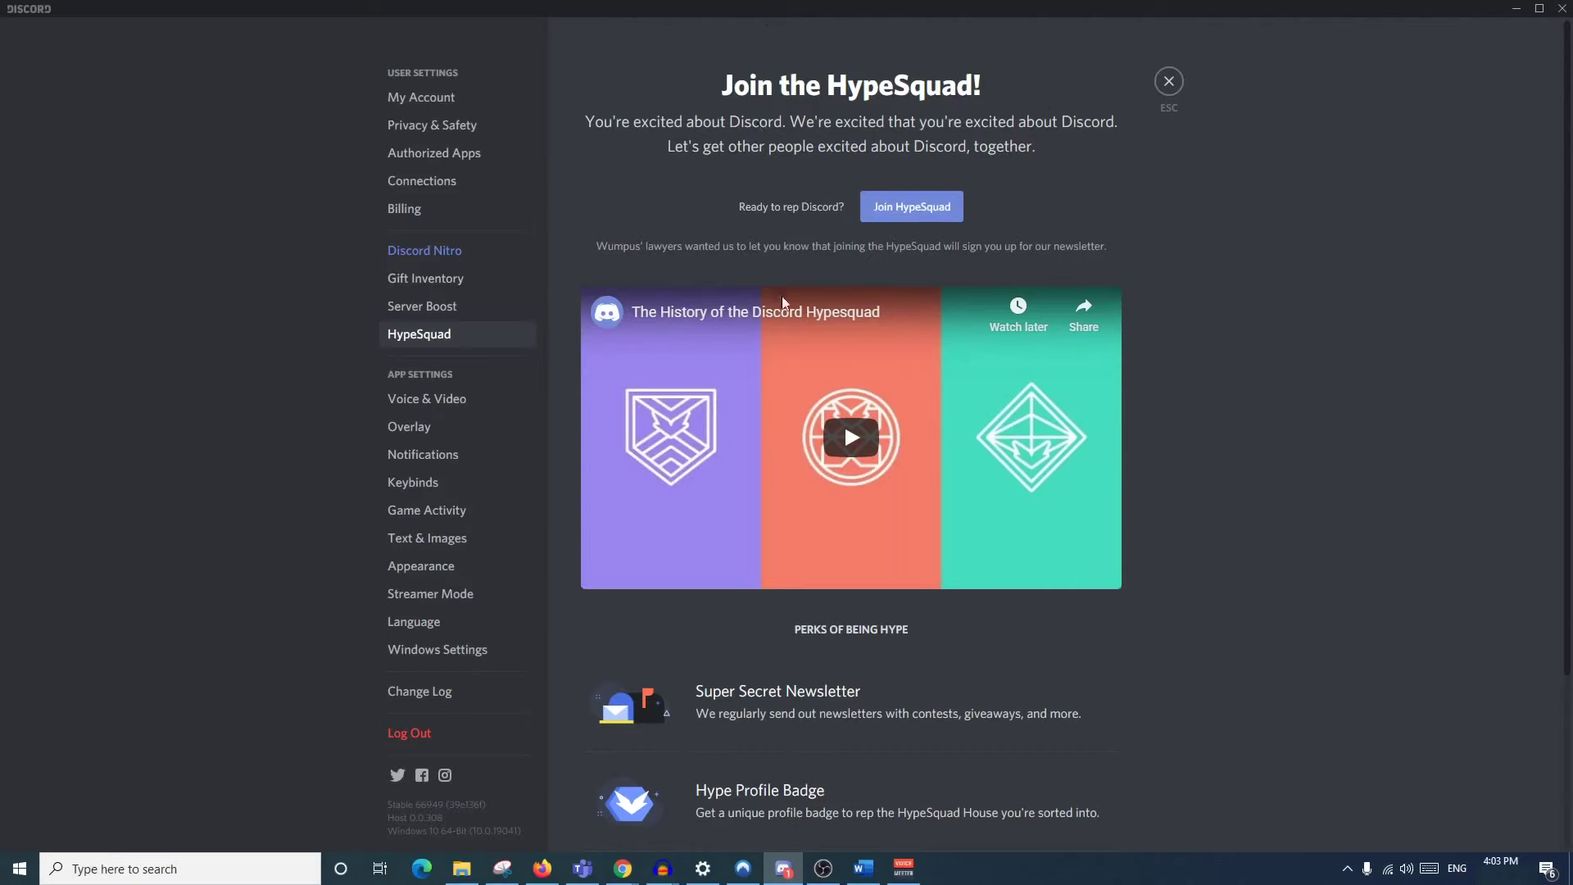
pyautogui.scroll(-1, 1188, 259)
pyautogui.scroll(1, 1182, 257)
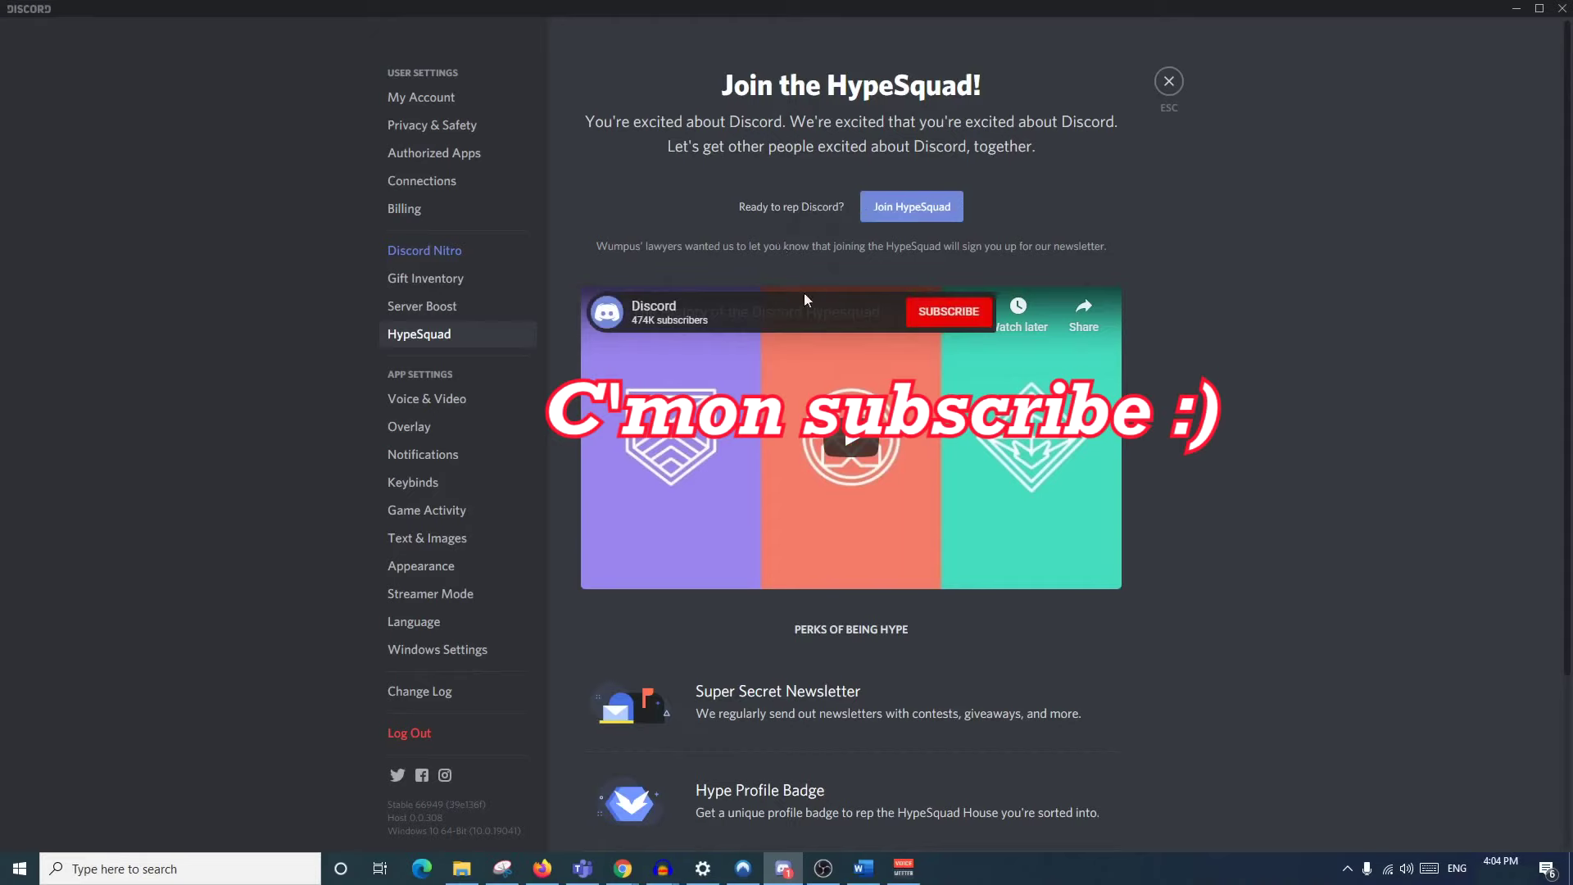
pyautogui.scroll(-3, 898, 481)
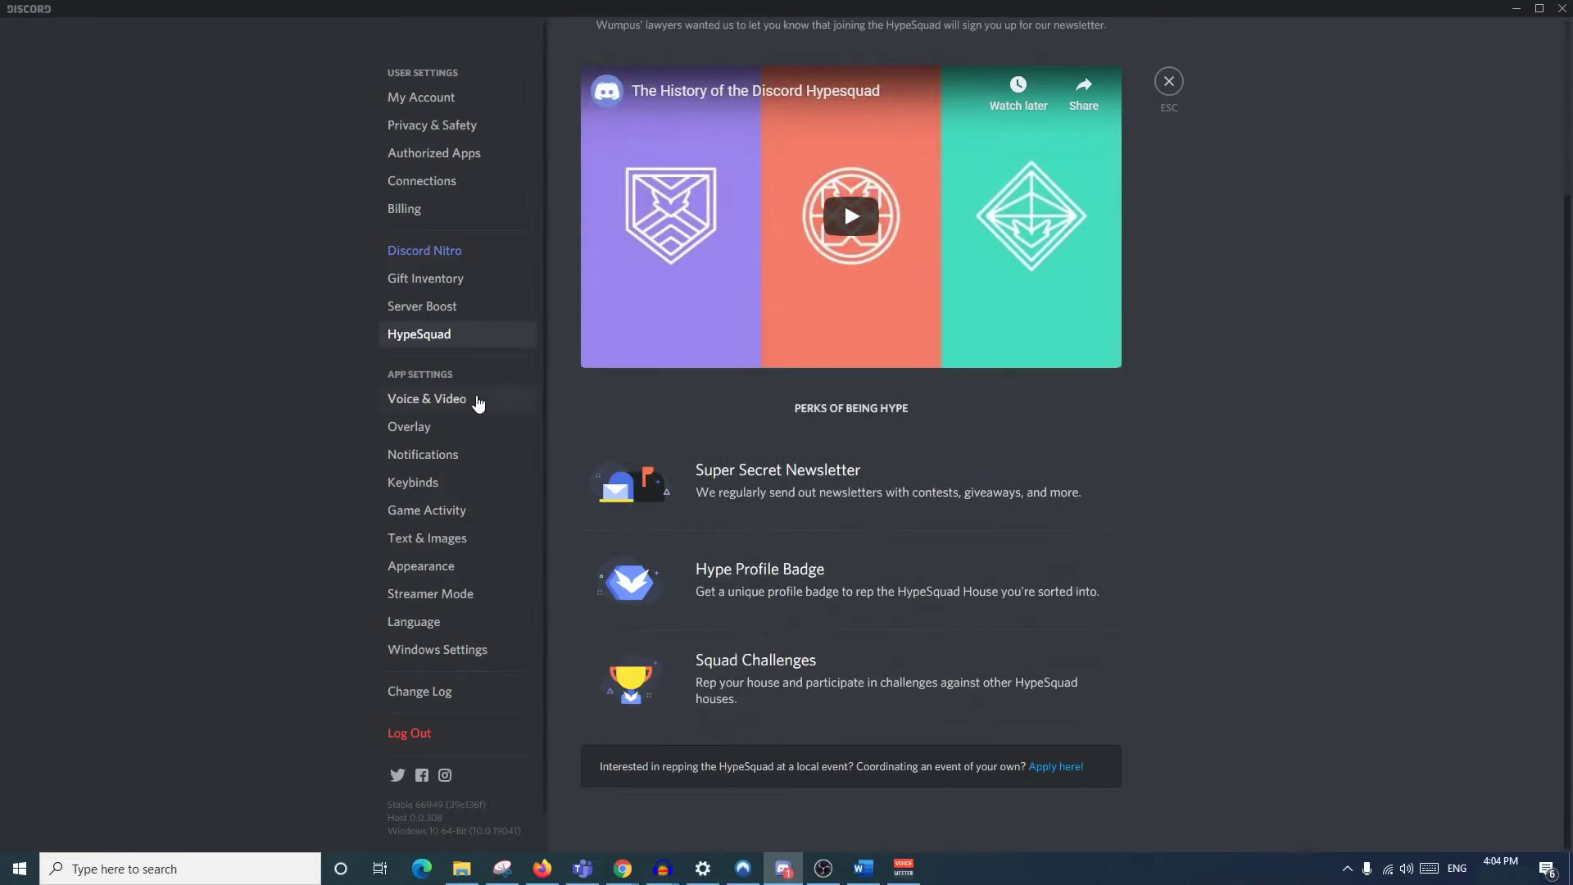
# Set the input device to Microphone (USB Advanced Audio Device), leaving the output device unchanged
pyautogui.click(479, 399)
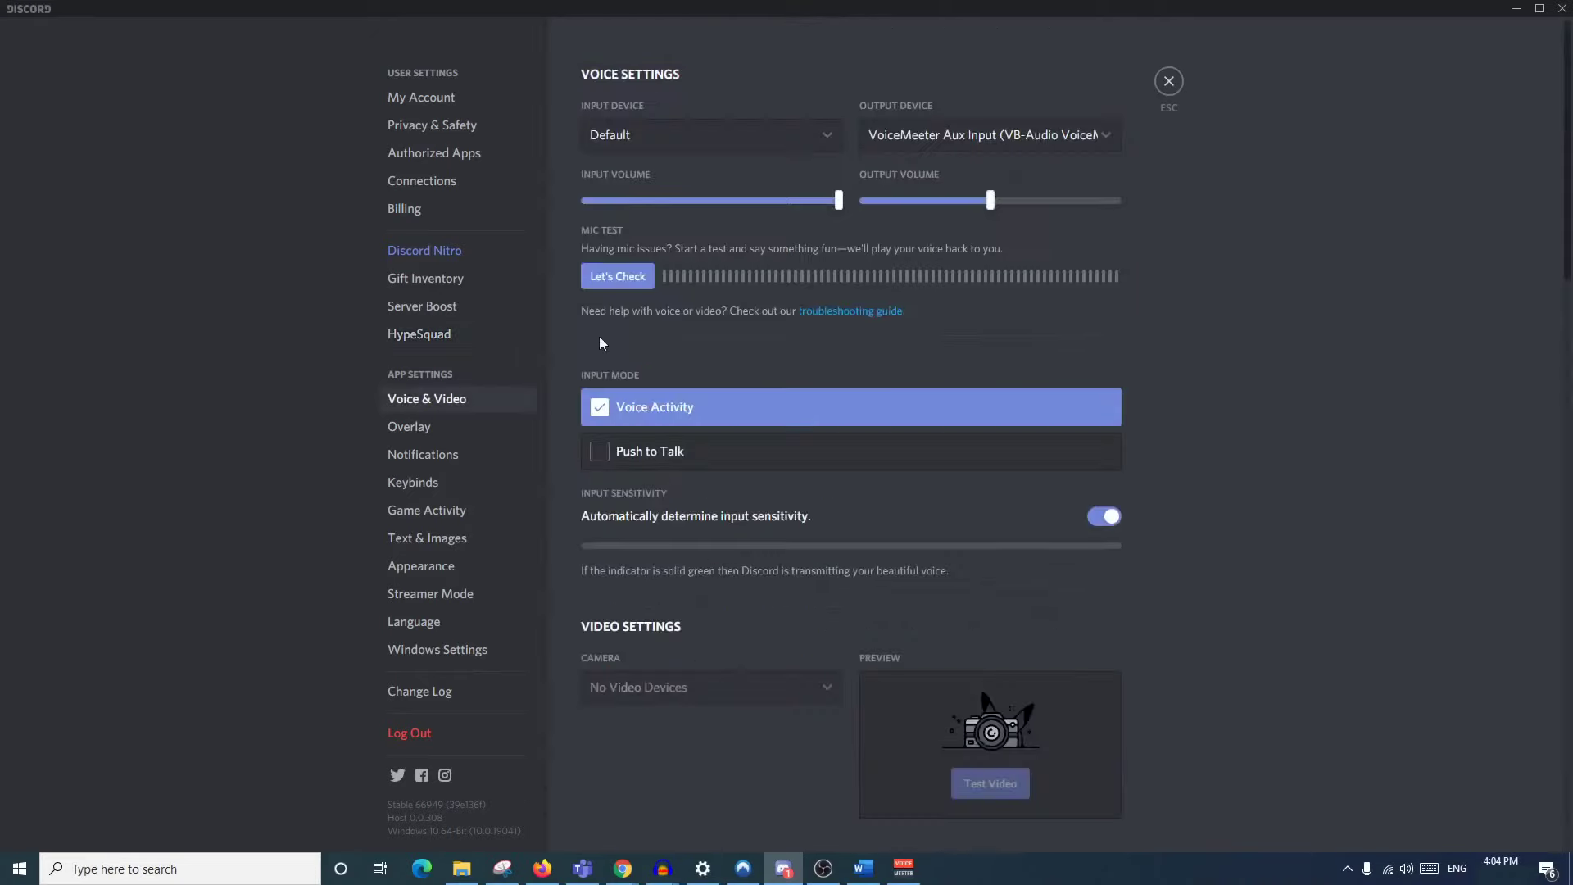
pyautogui.click(784, 145)
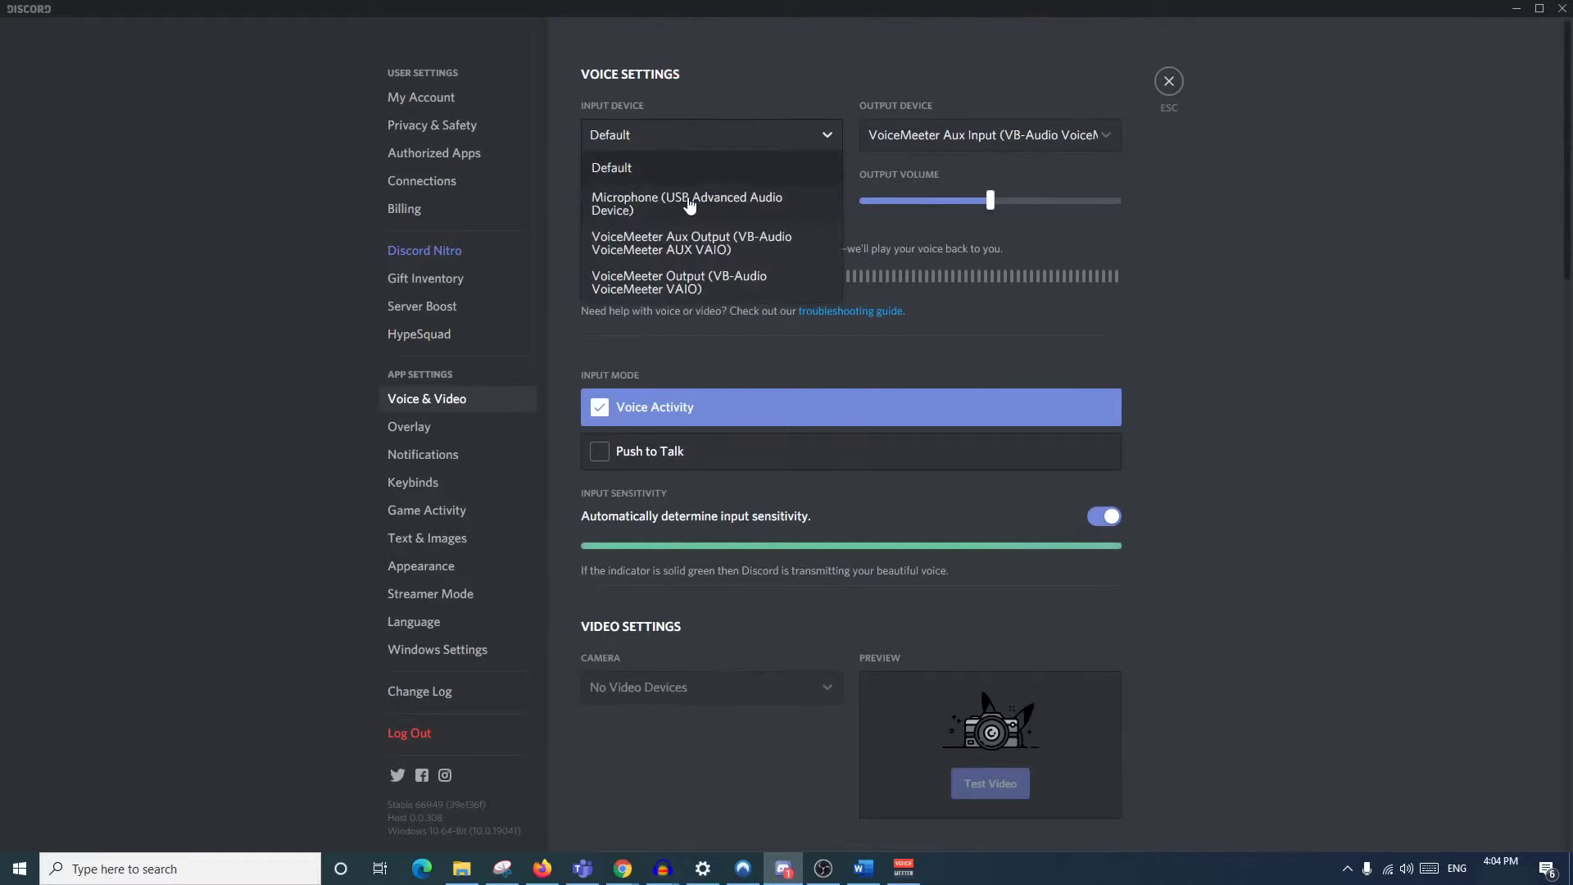
pyautogui.click(689, 205)
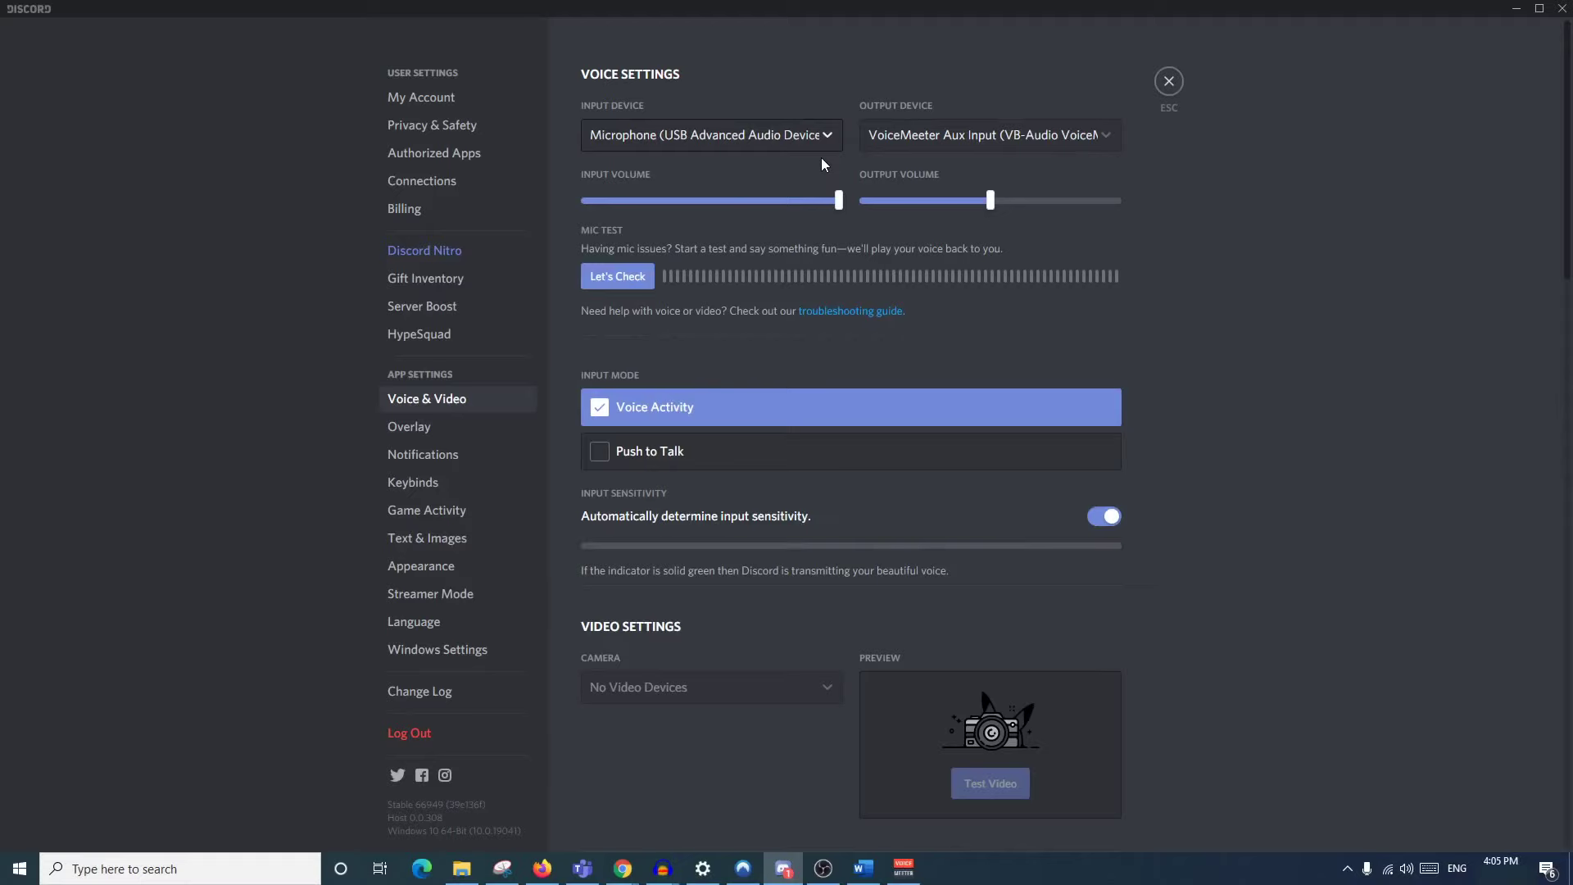
pyautogui.click(982, 144)
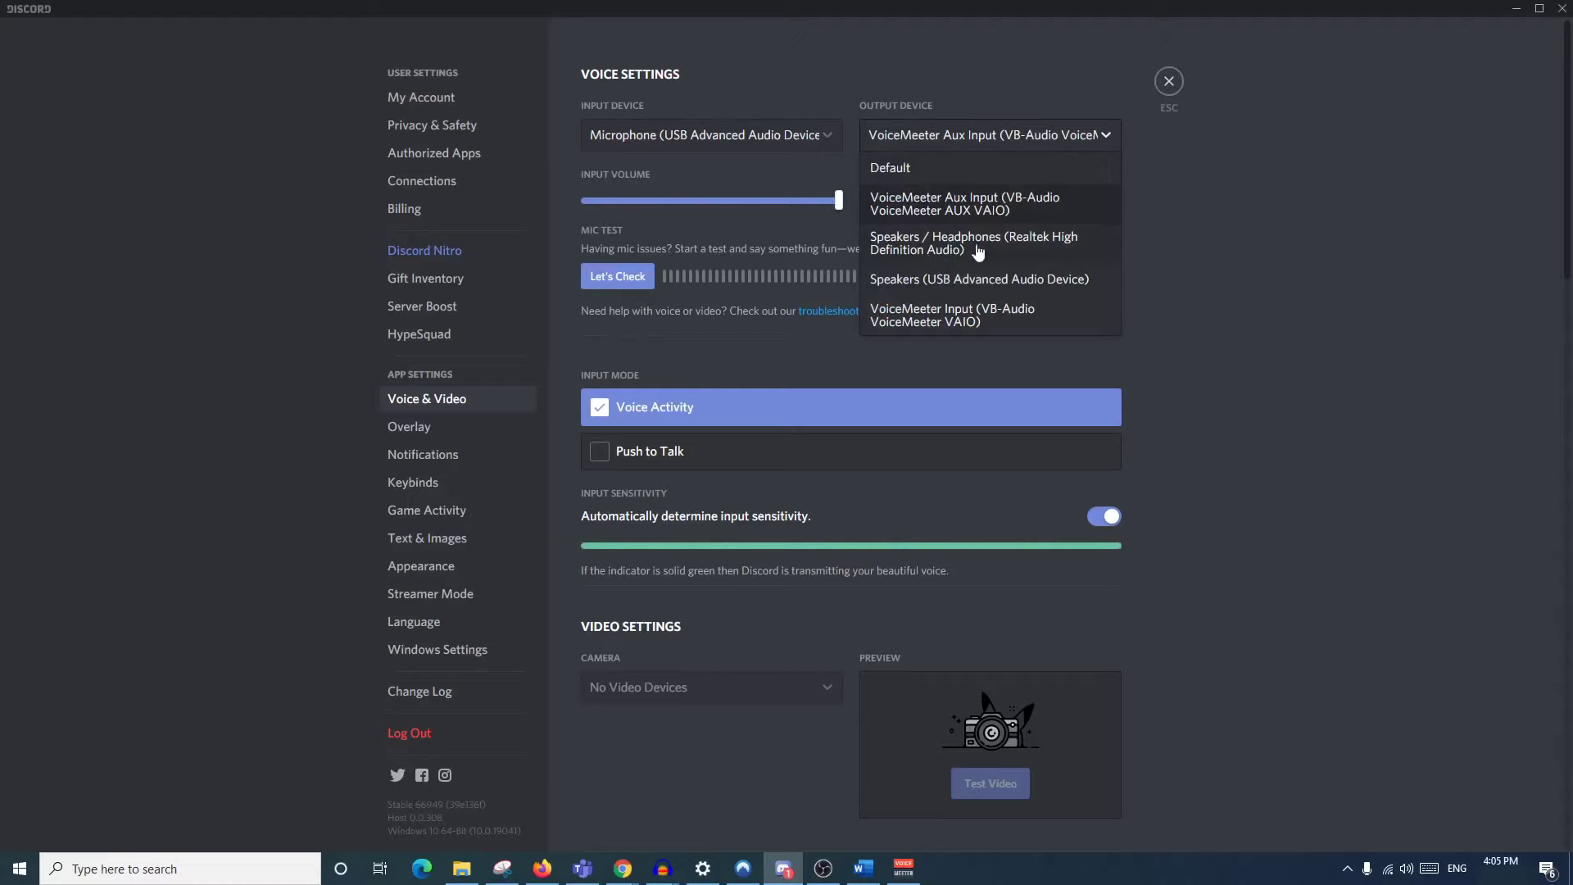
pyautogui.click(1239, 136)
# Run and stop the Let's Check microphone test, then view the Overlay notification settings
pyautogui.click(631, 281)
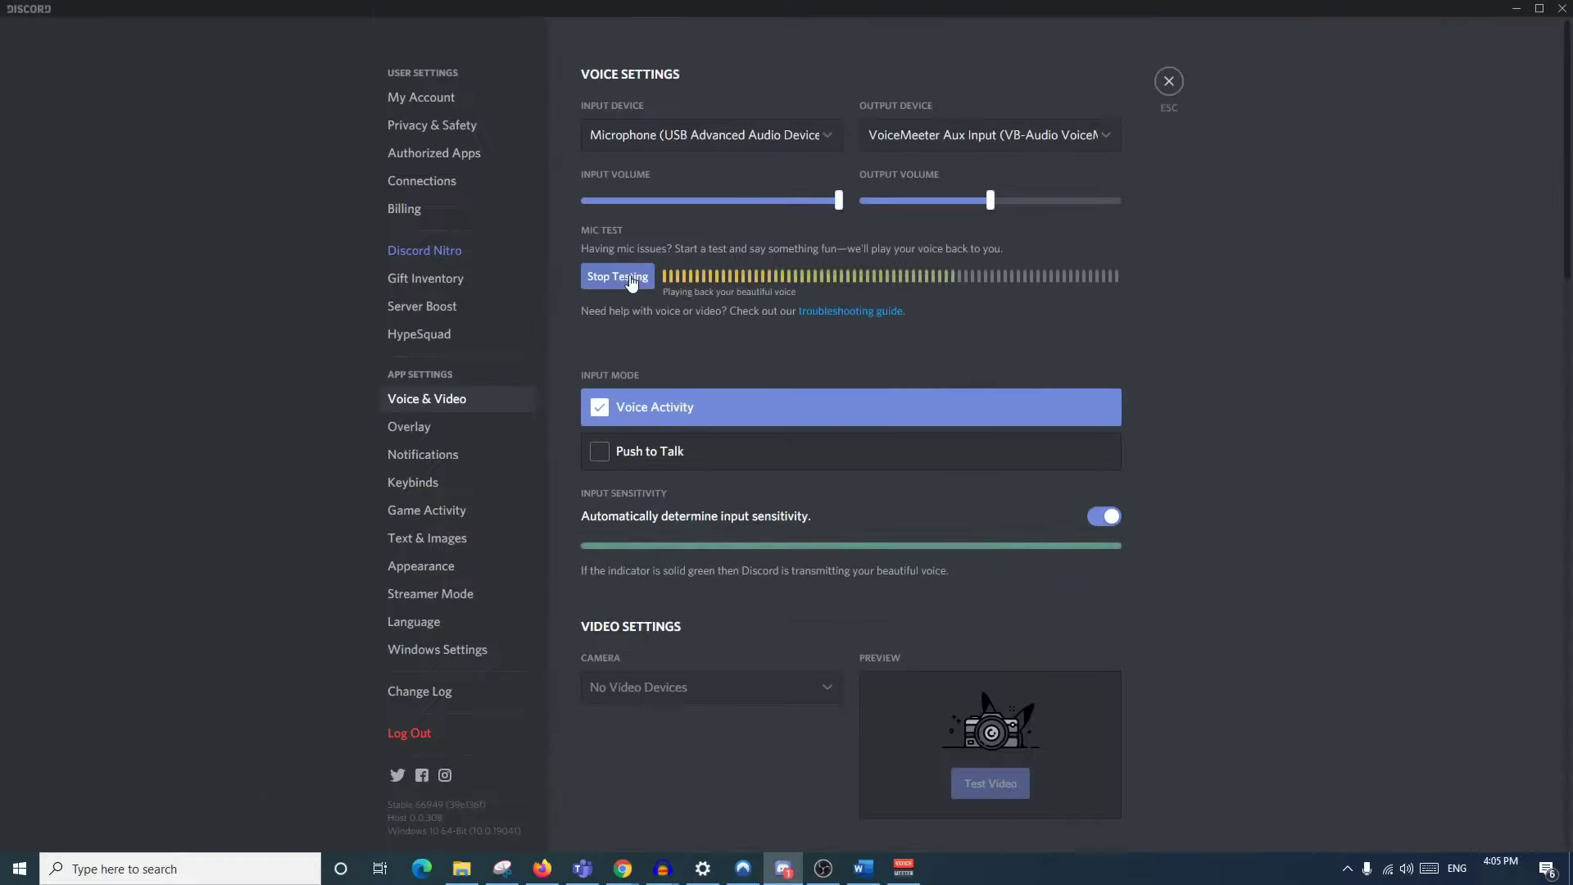
pyautogui.click(631, 281)
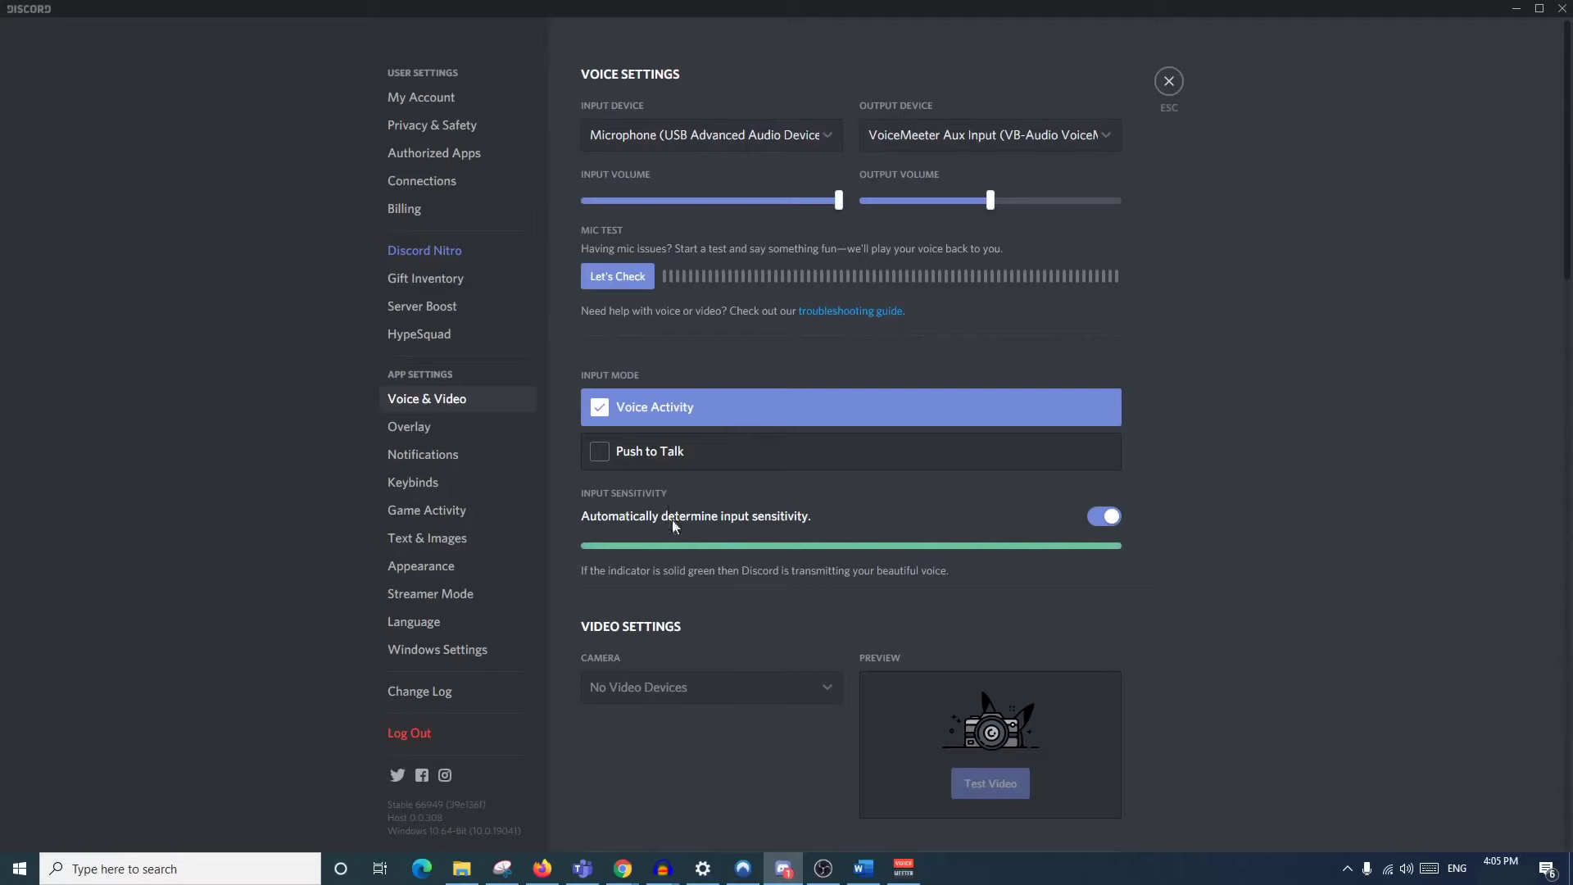
pyautogui.click(449, 434)
pyautogui.scroll(-3, 1211, 476)
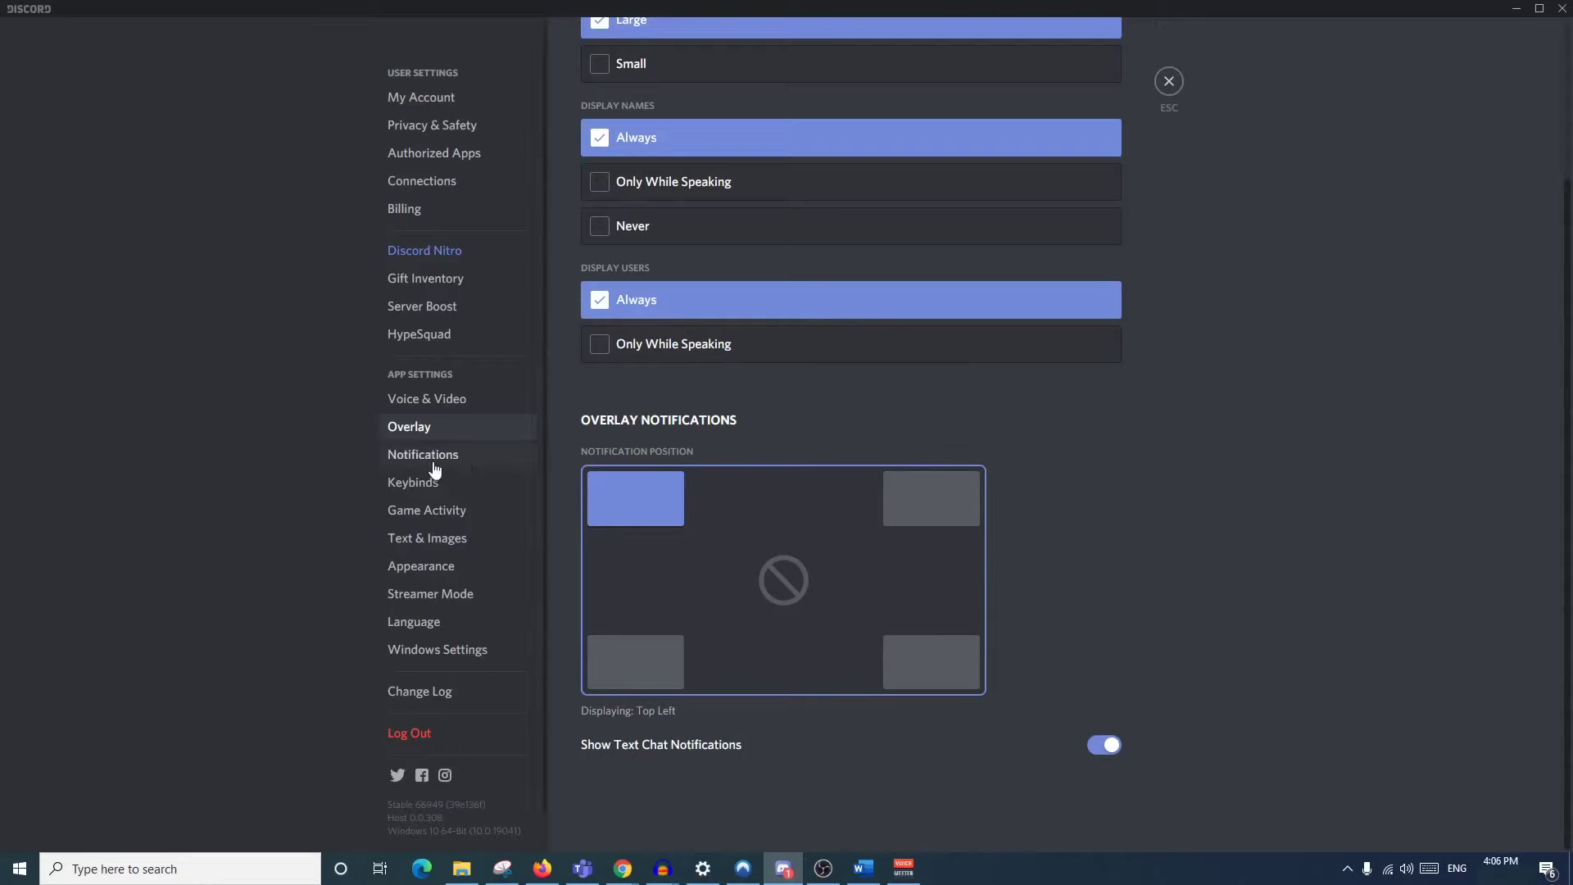
# Switch the Appearance theme to Light, then back to Dark
pyautogui.click(420, 565)
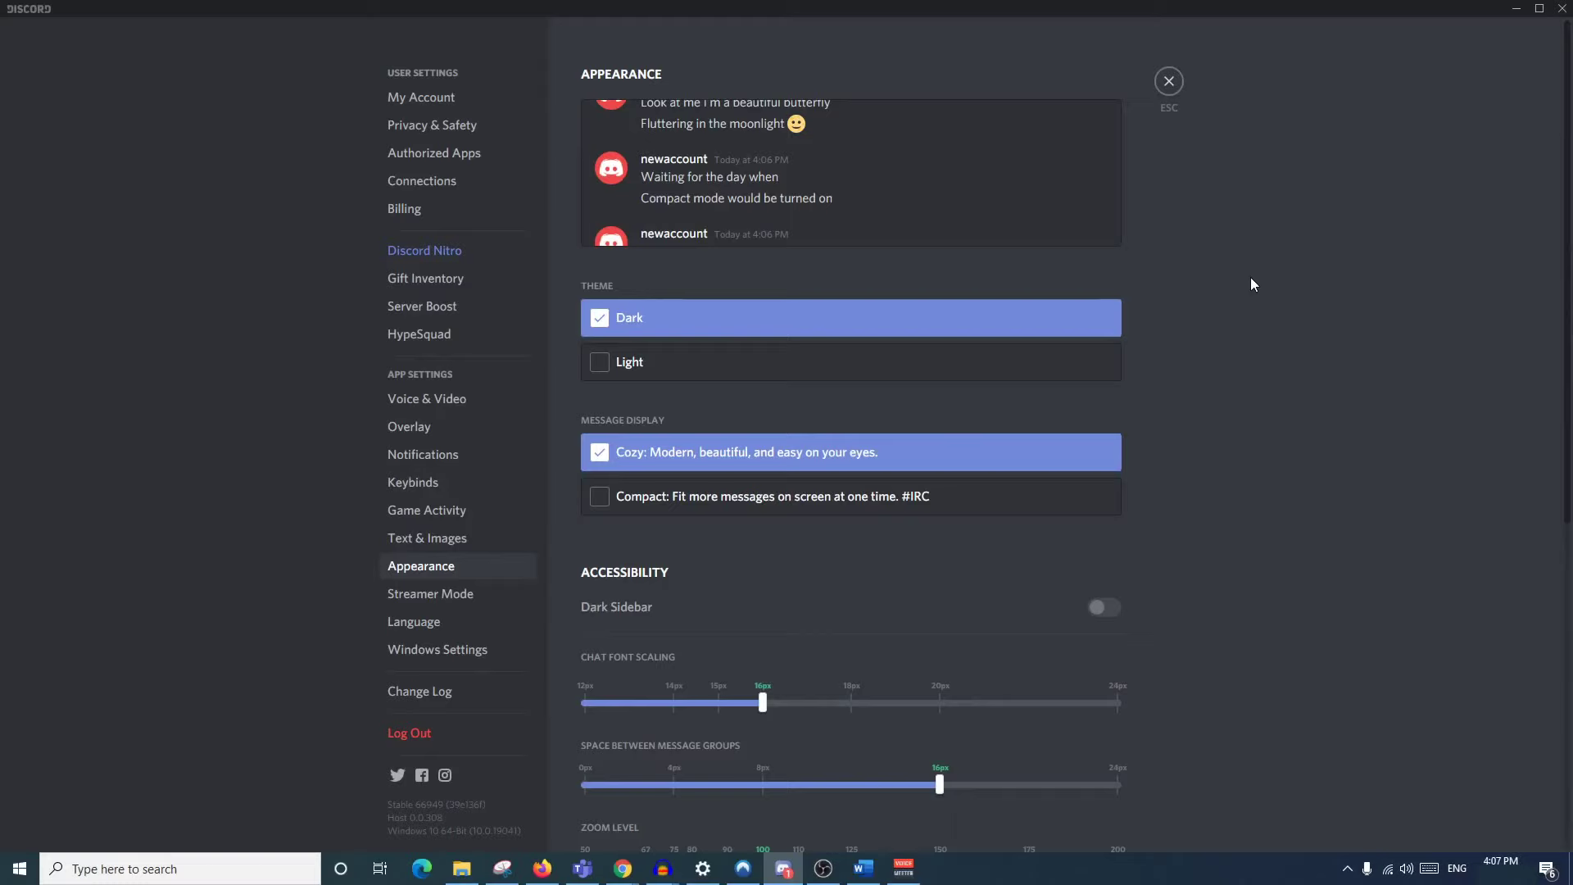
pyautogui.click(597, 374)
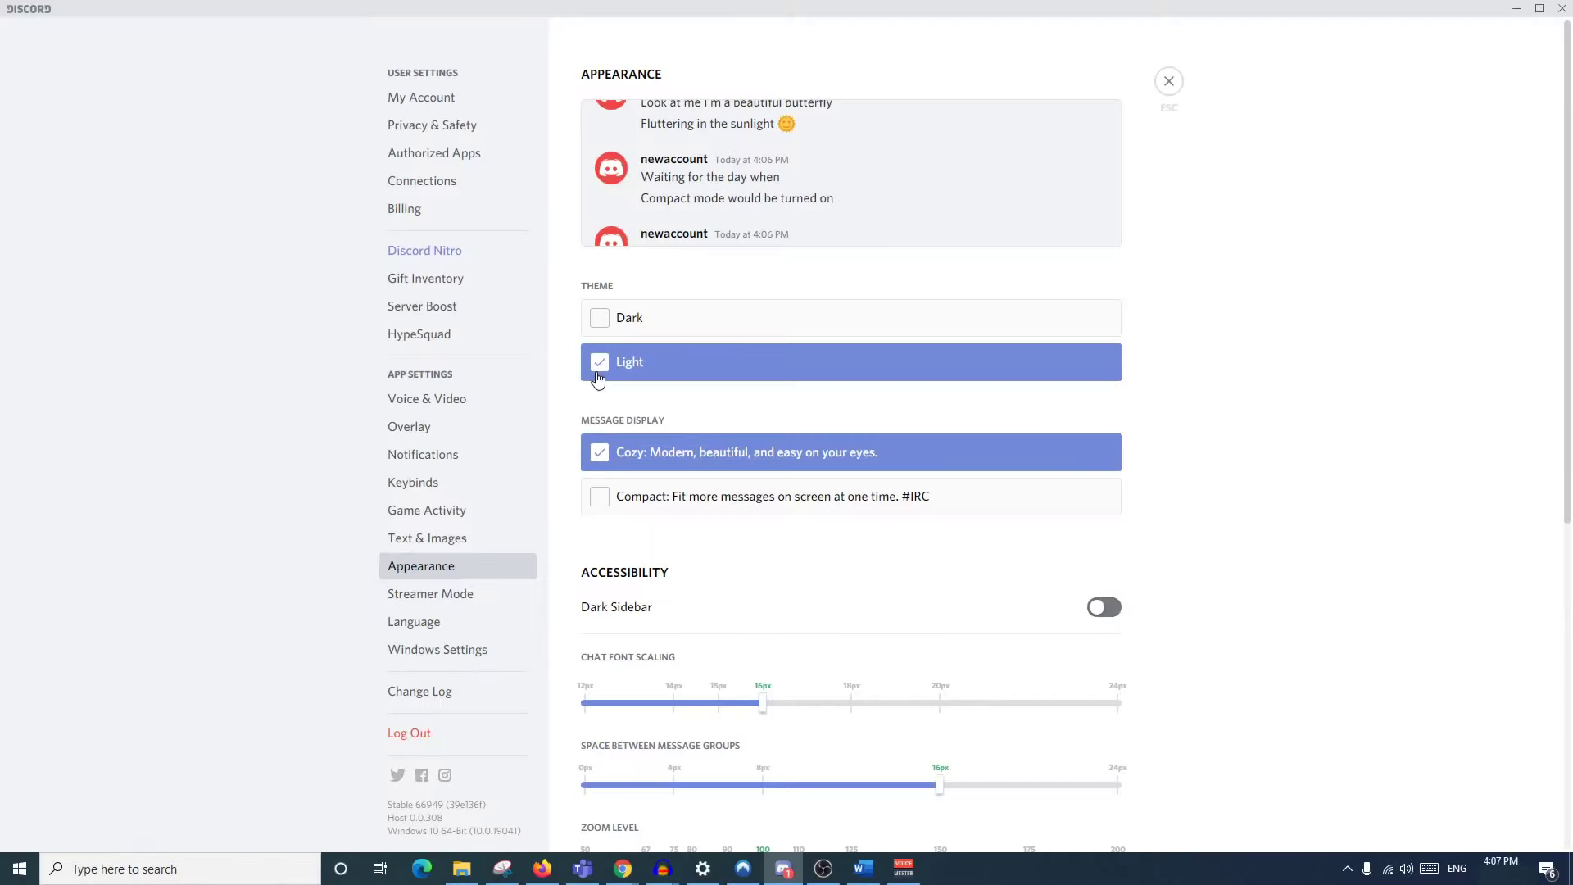
pyautogui.click(601, 327)
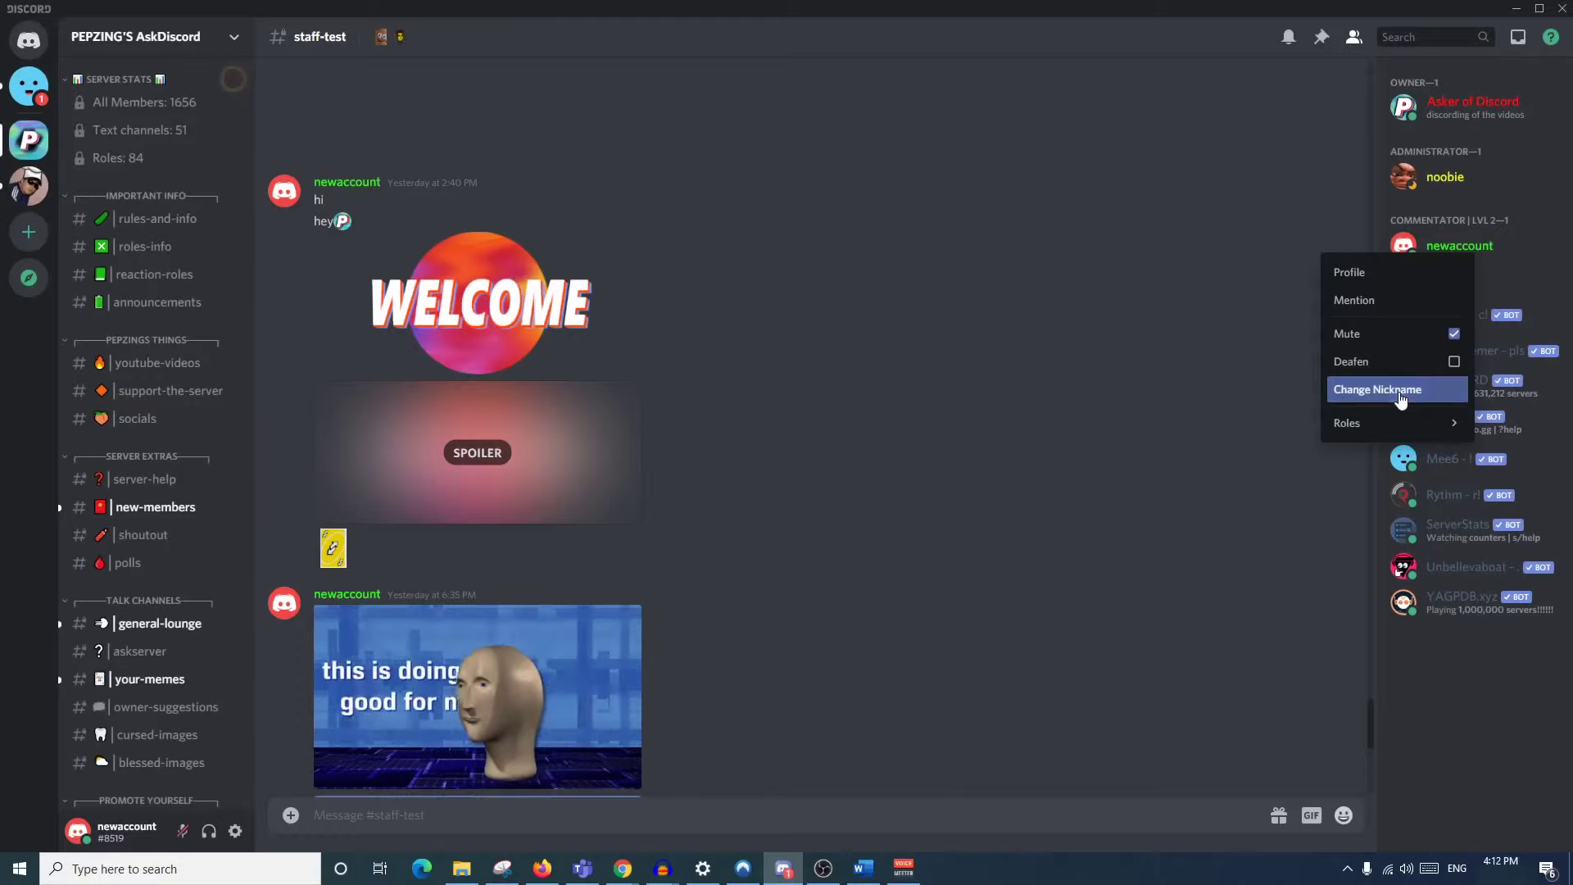
# Change the AskDiscord nickname to 'nickname', then join the Hotdog voice channel in another server
pyautogui.click(1400, 393)
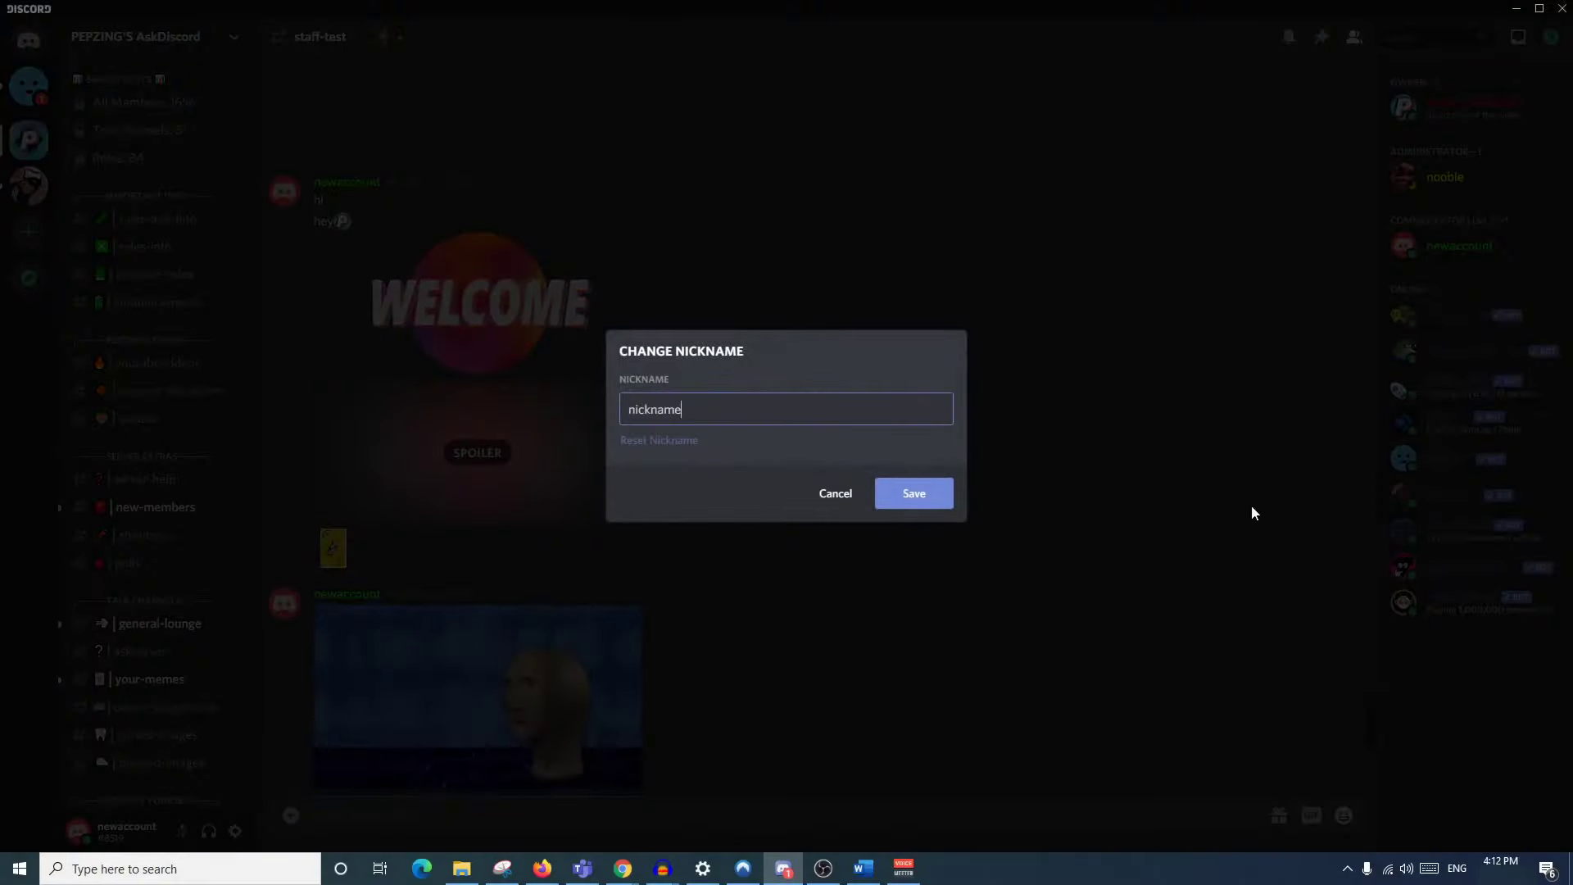
pyautogui.click(902, 501)
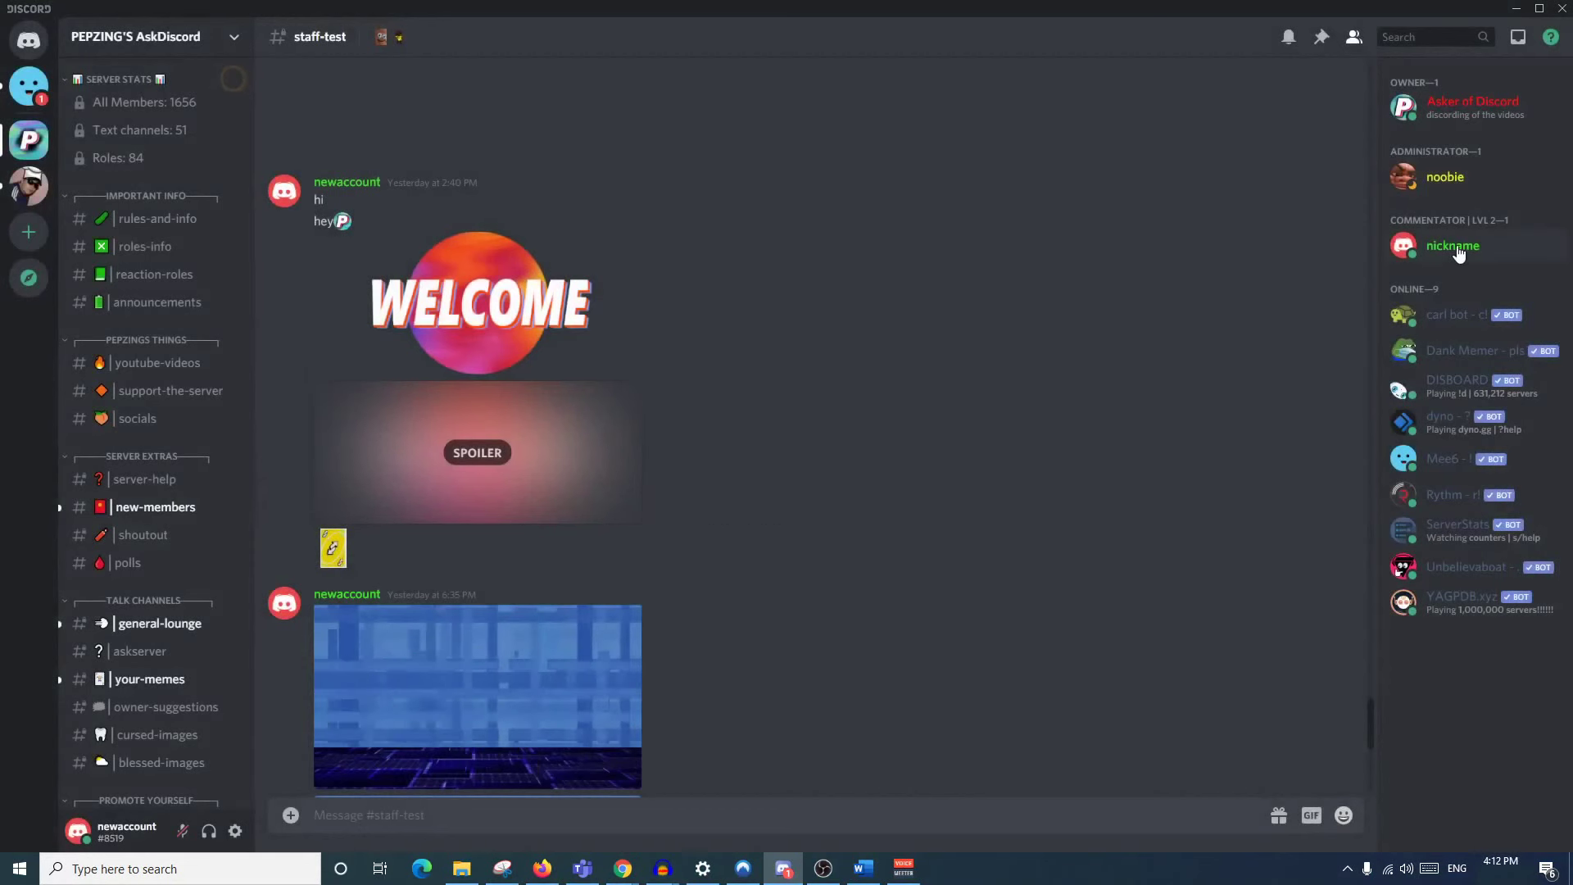
pyautogui.click(29, 185)
pyautogui.scroll(-4, 156, 278)
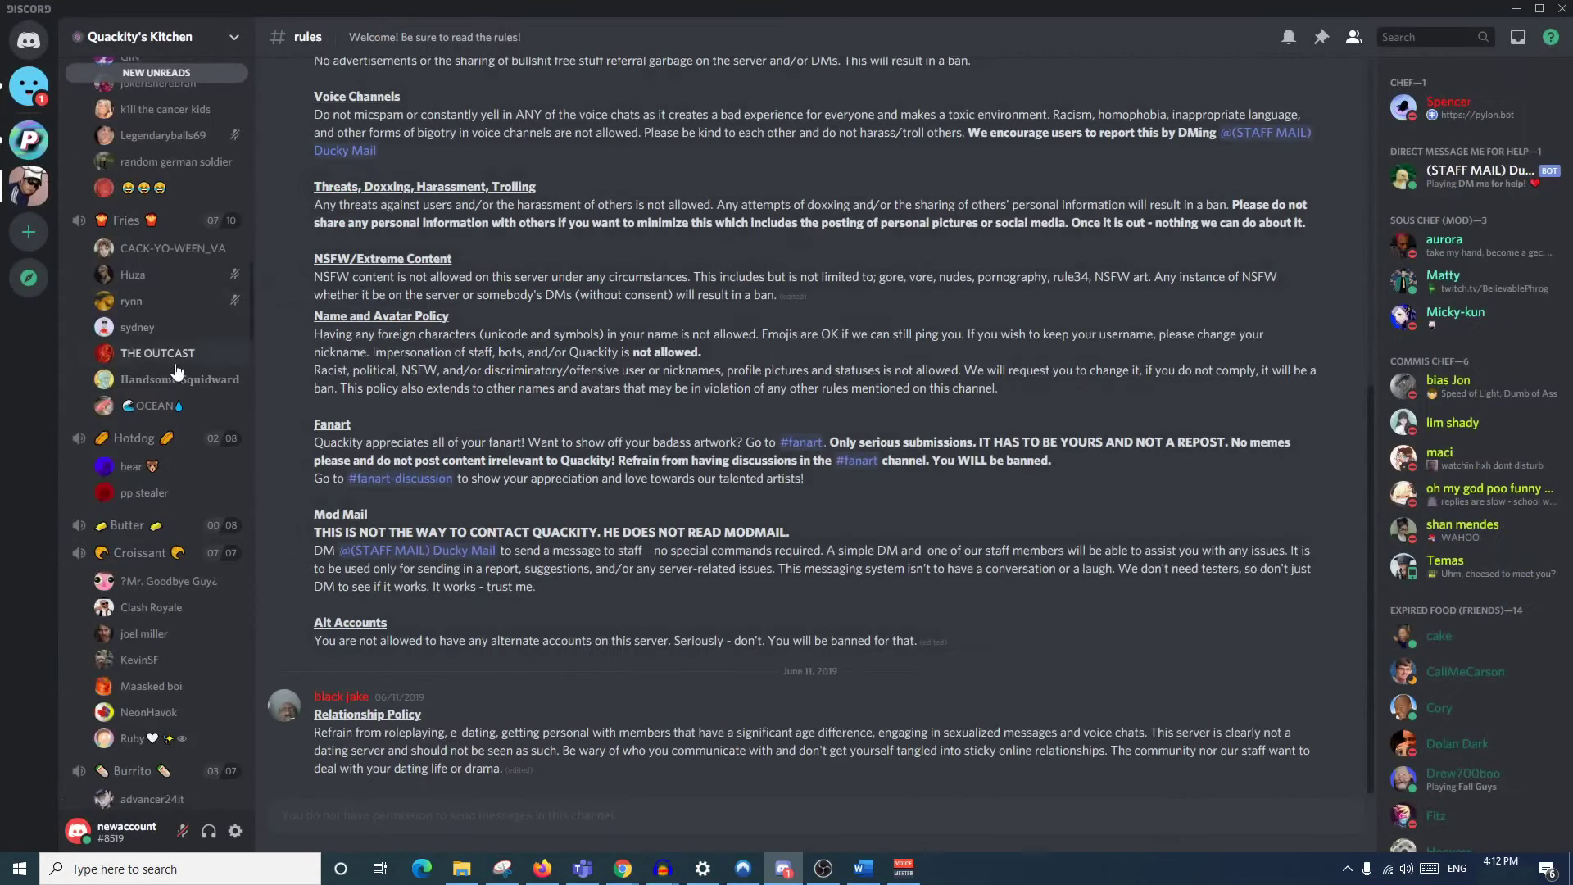
pyautogui.click(156, 275)
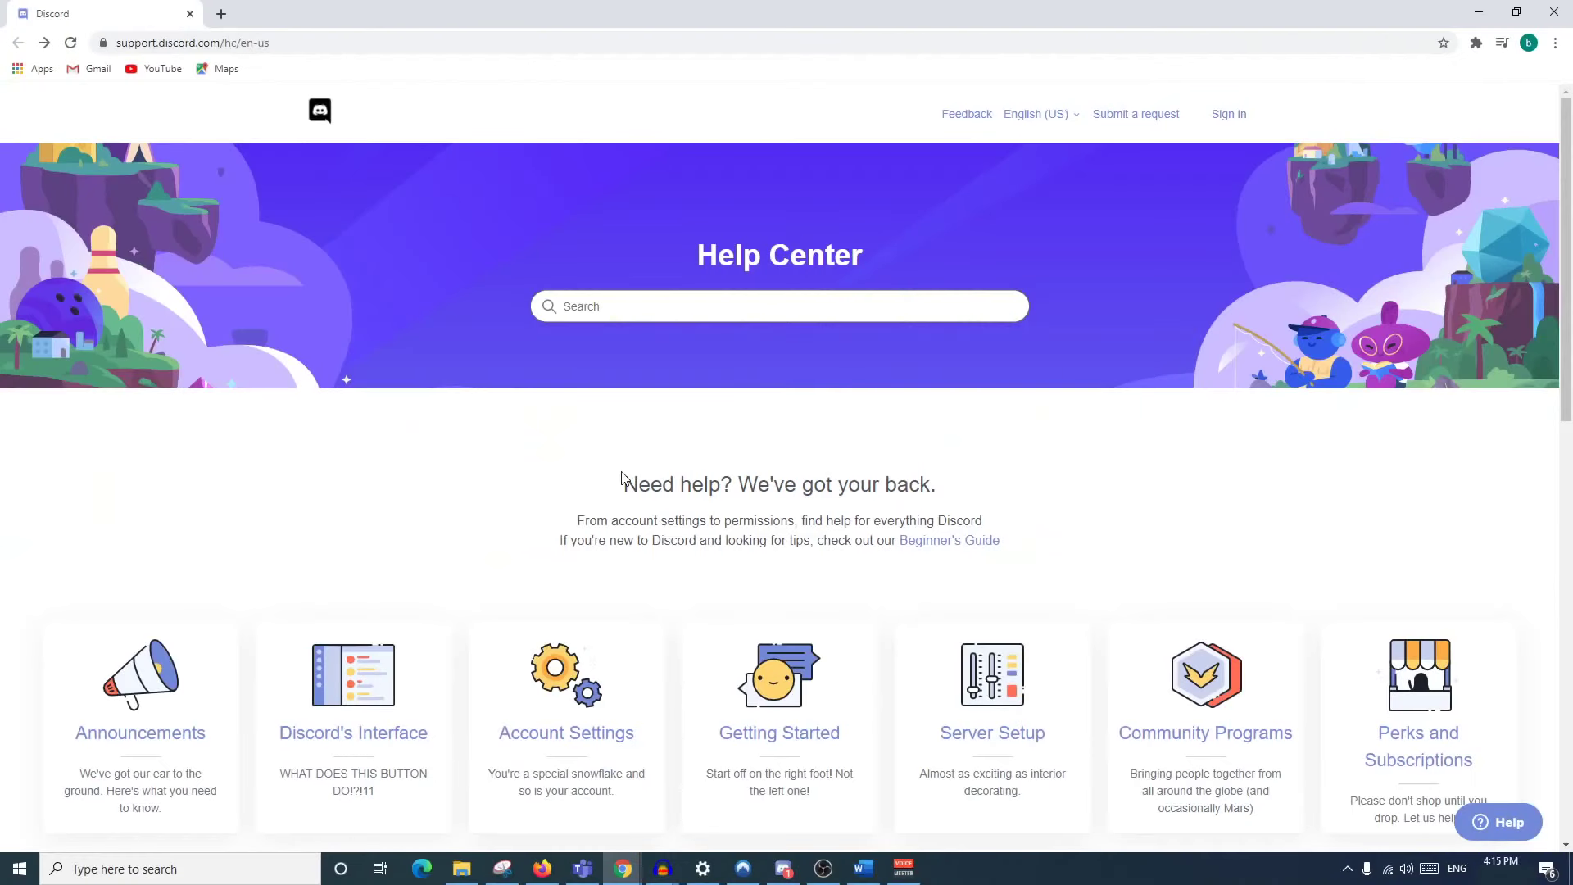
pyautogui.scroll(-3, 648, 447)
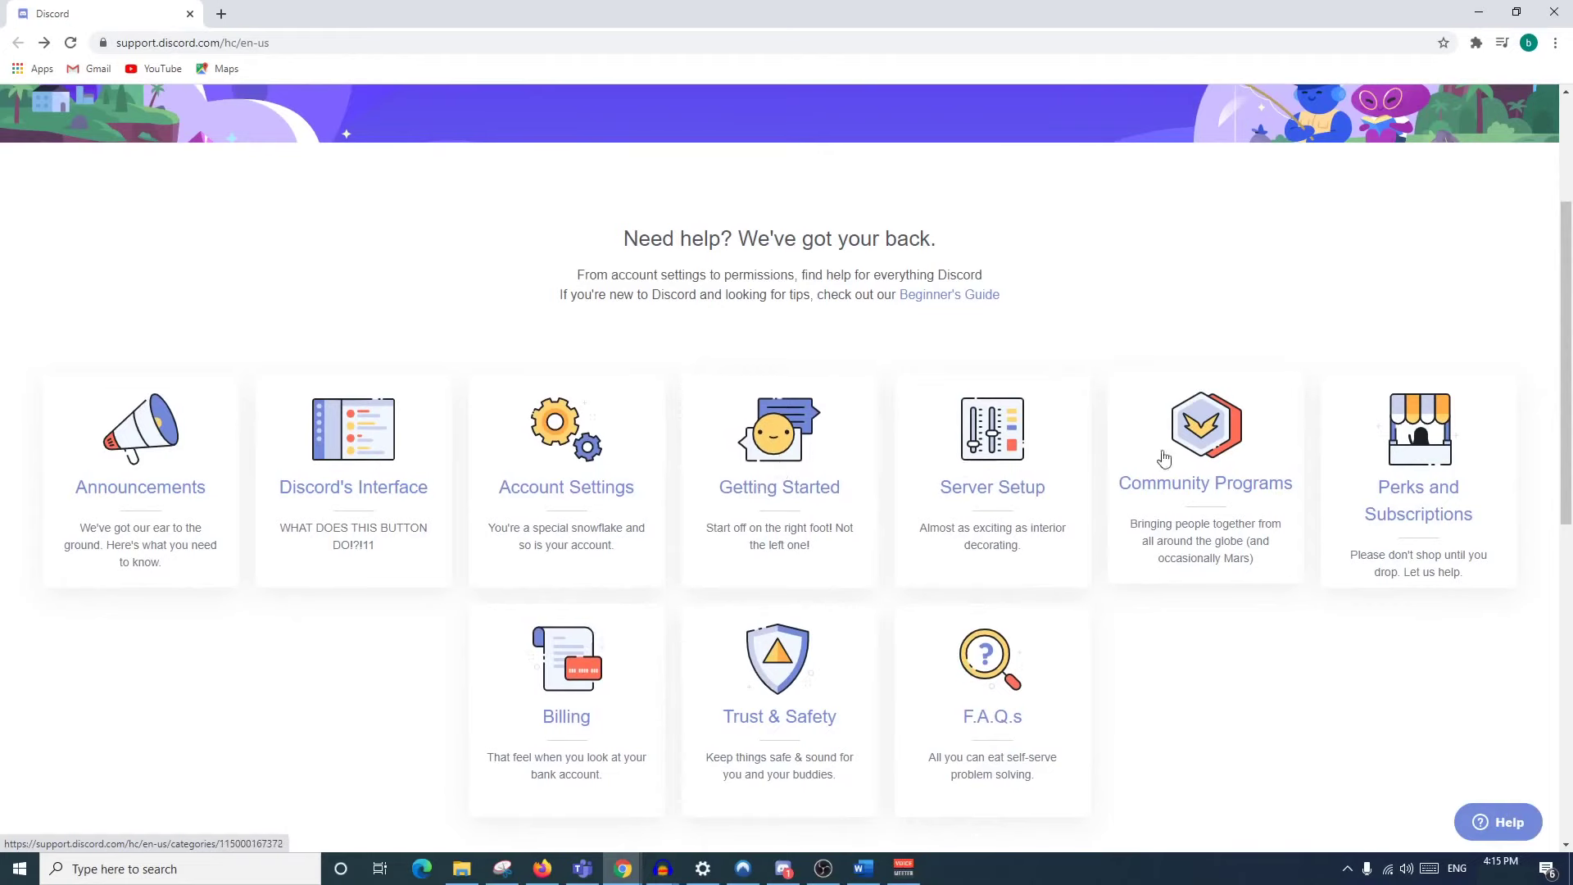
pyautogui.scroll(3, 1036, 294)
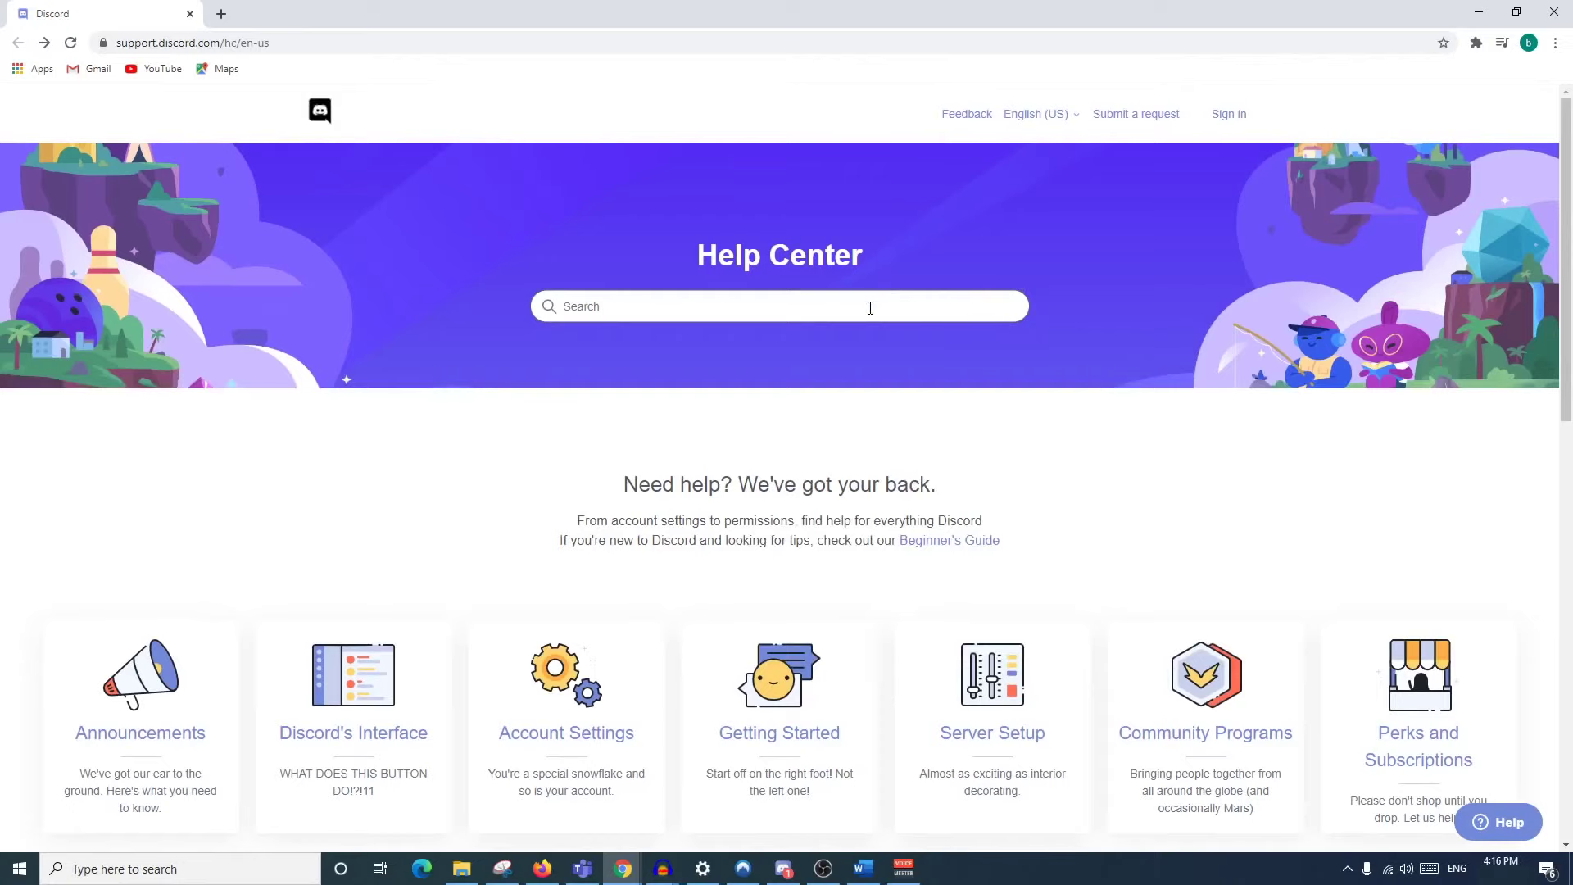
pyautogui.scroll(-1, 942, 418)
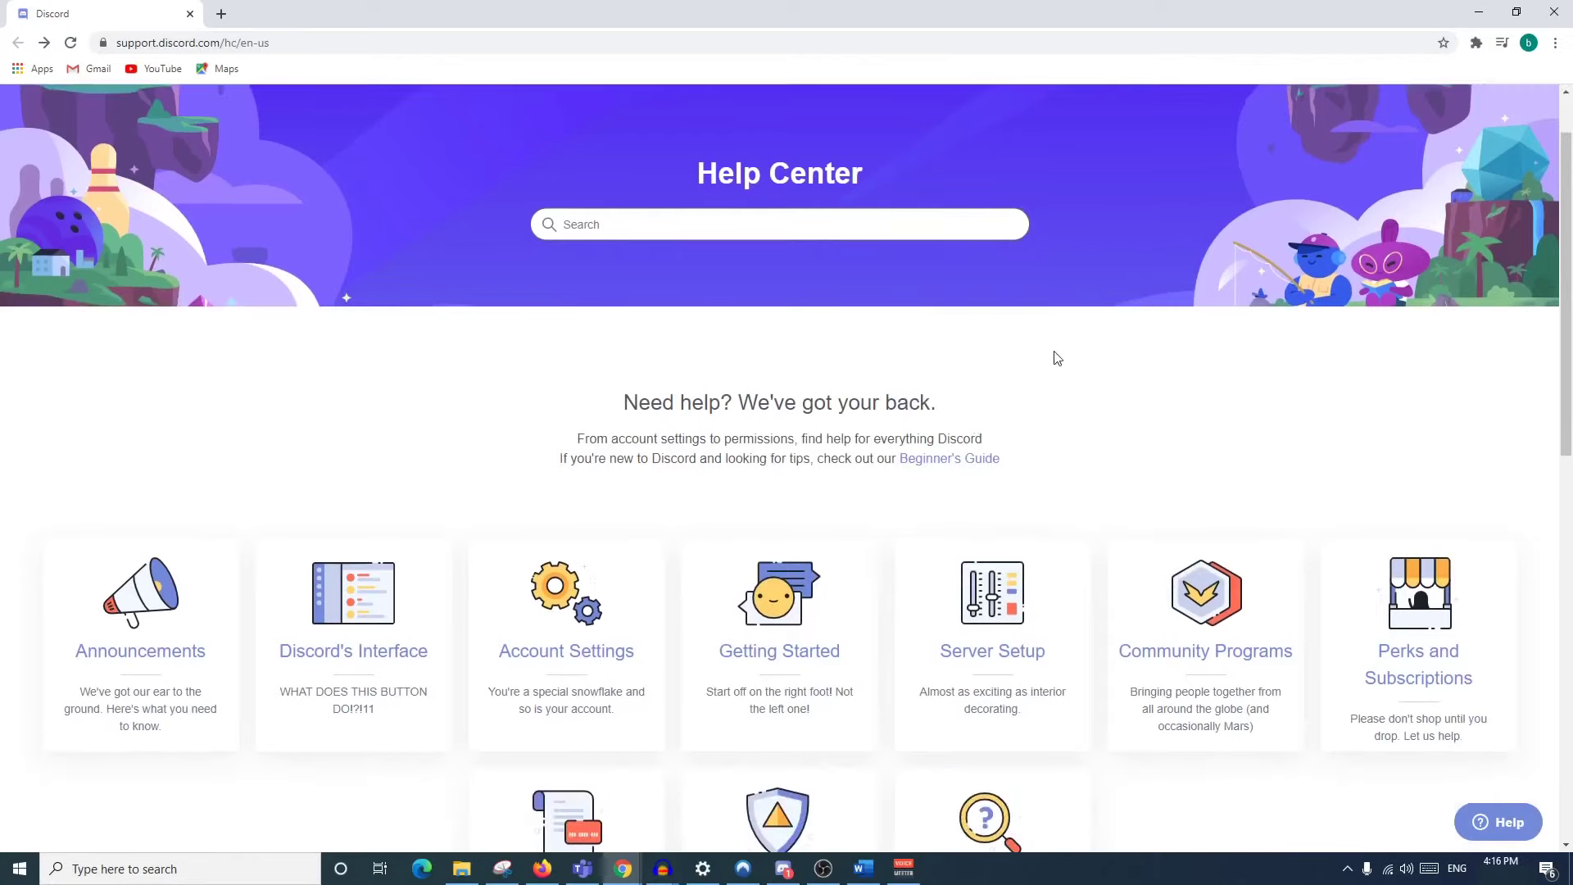